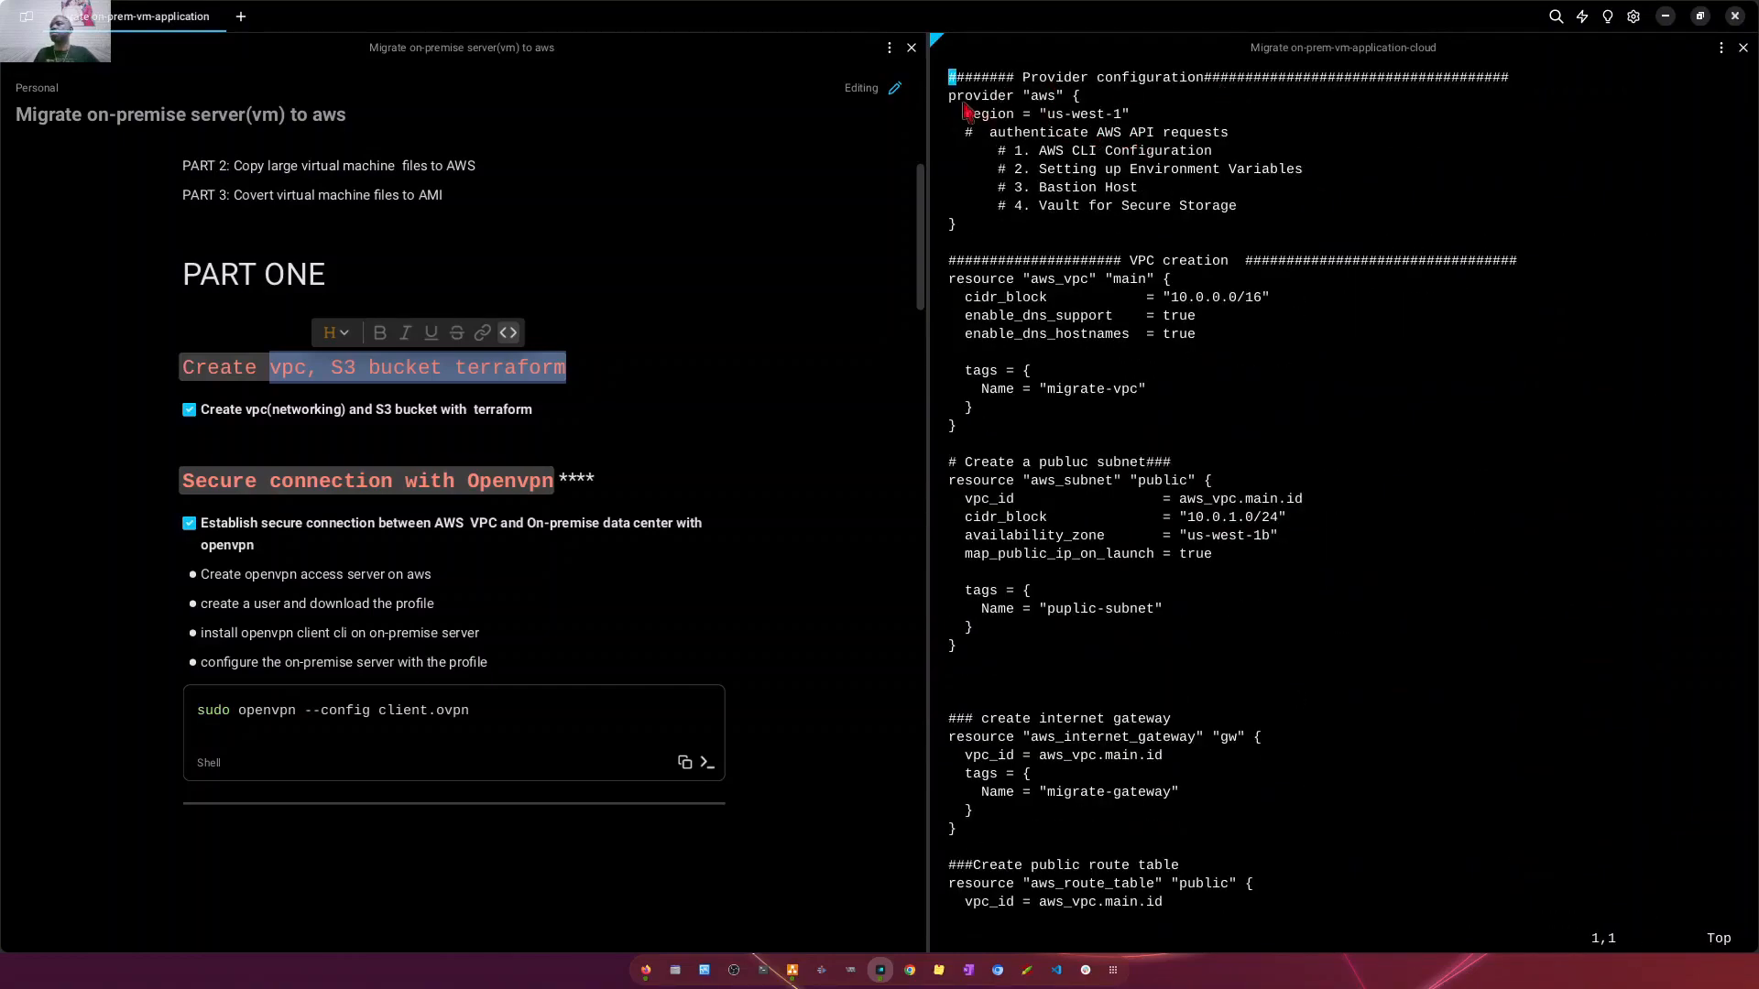
- Examine the AWS provider block, its authentication options, and the CIDR blocks of the VPC and public subnet in main.tf
drag(953, 99, 1338, 233)
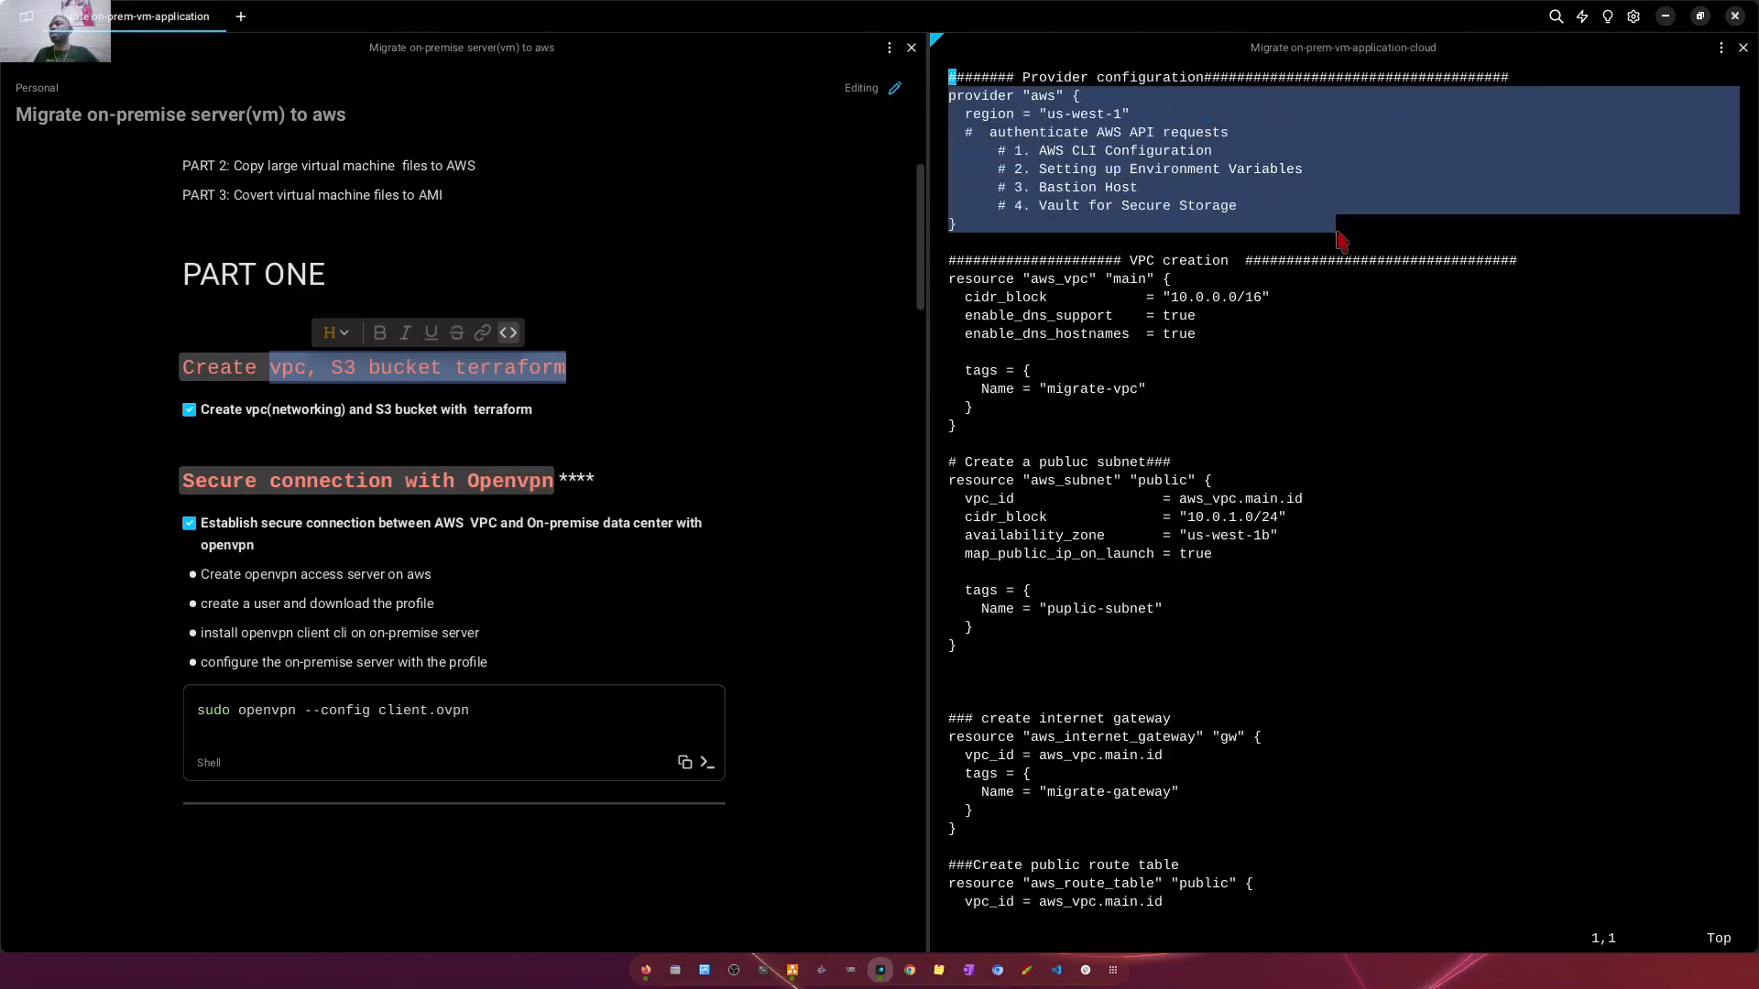
click(1088, 177)
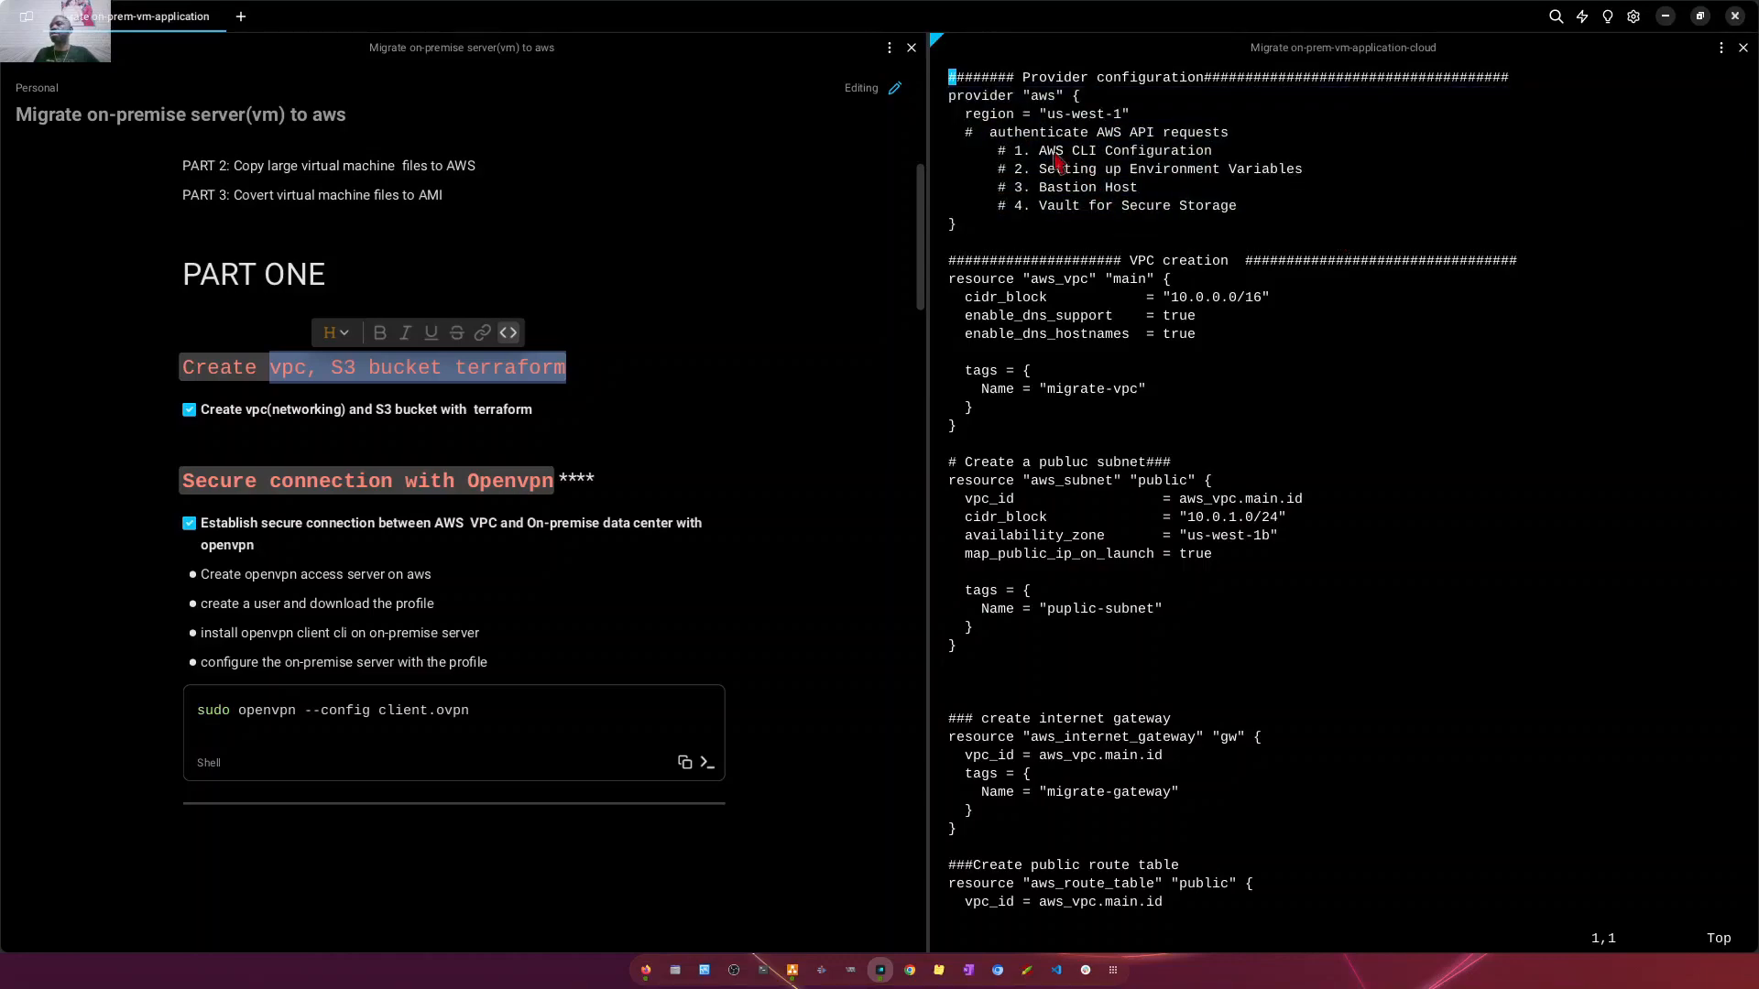
drag(1040, 152, 1241, 156)
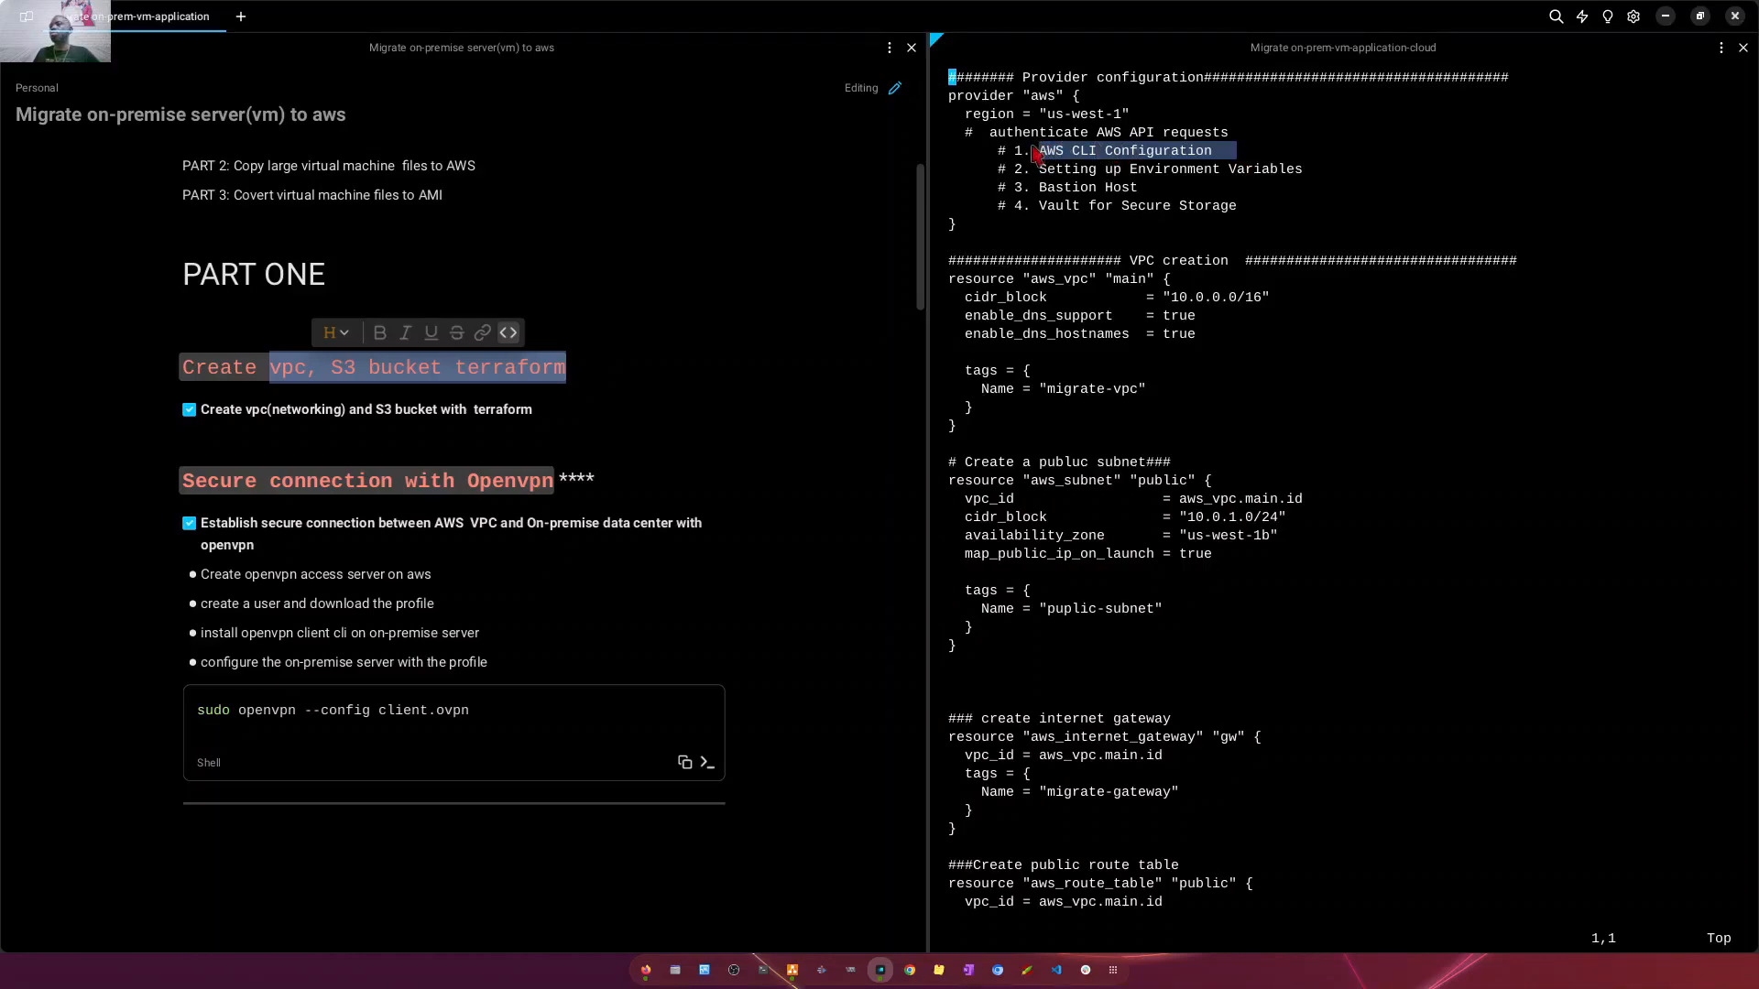
drag(1035, 154, 990, 137)
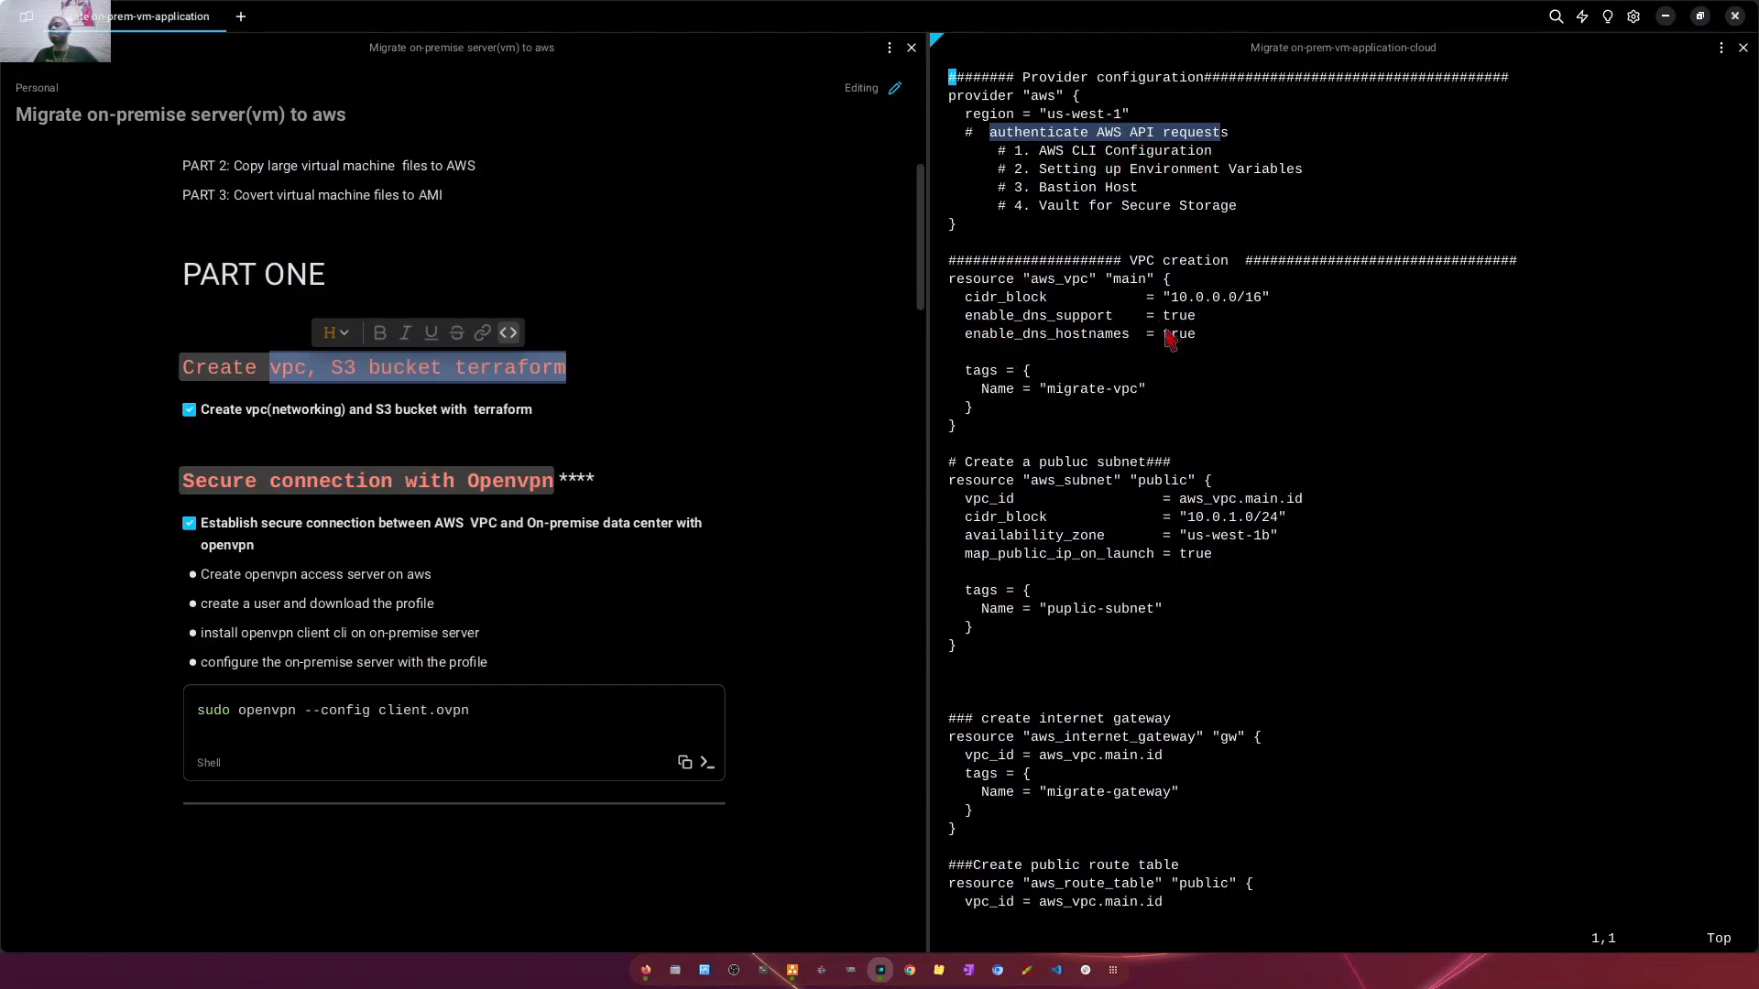
drag(953, 278, 983, 438)
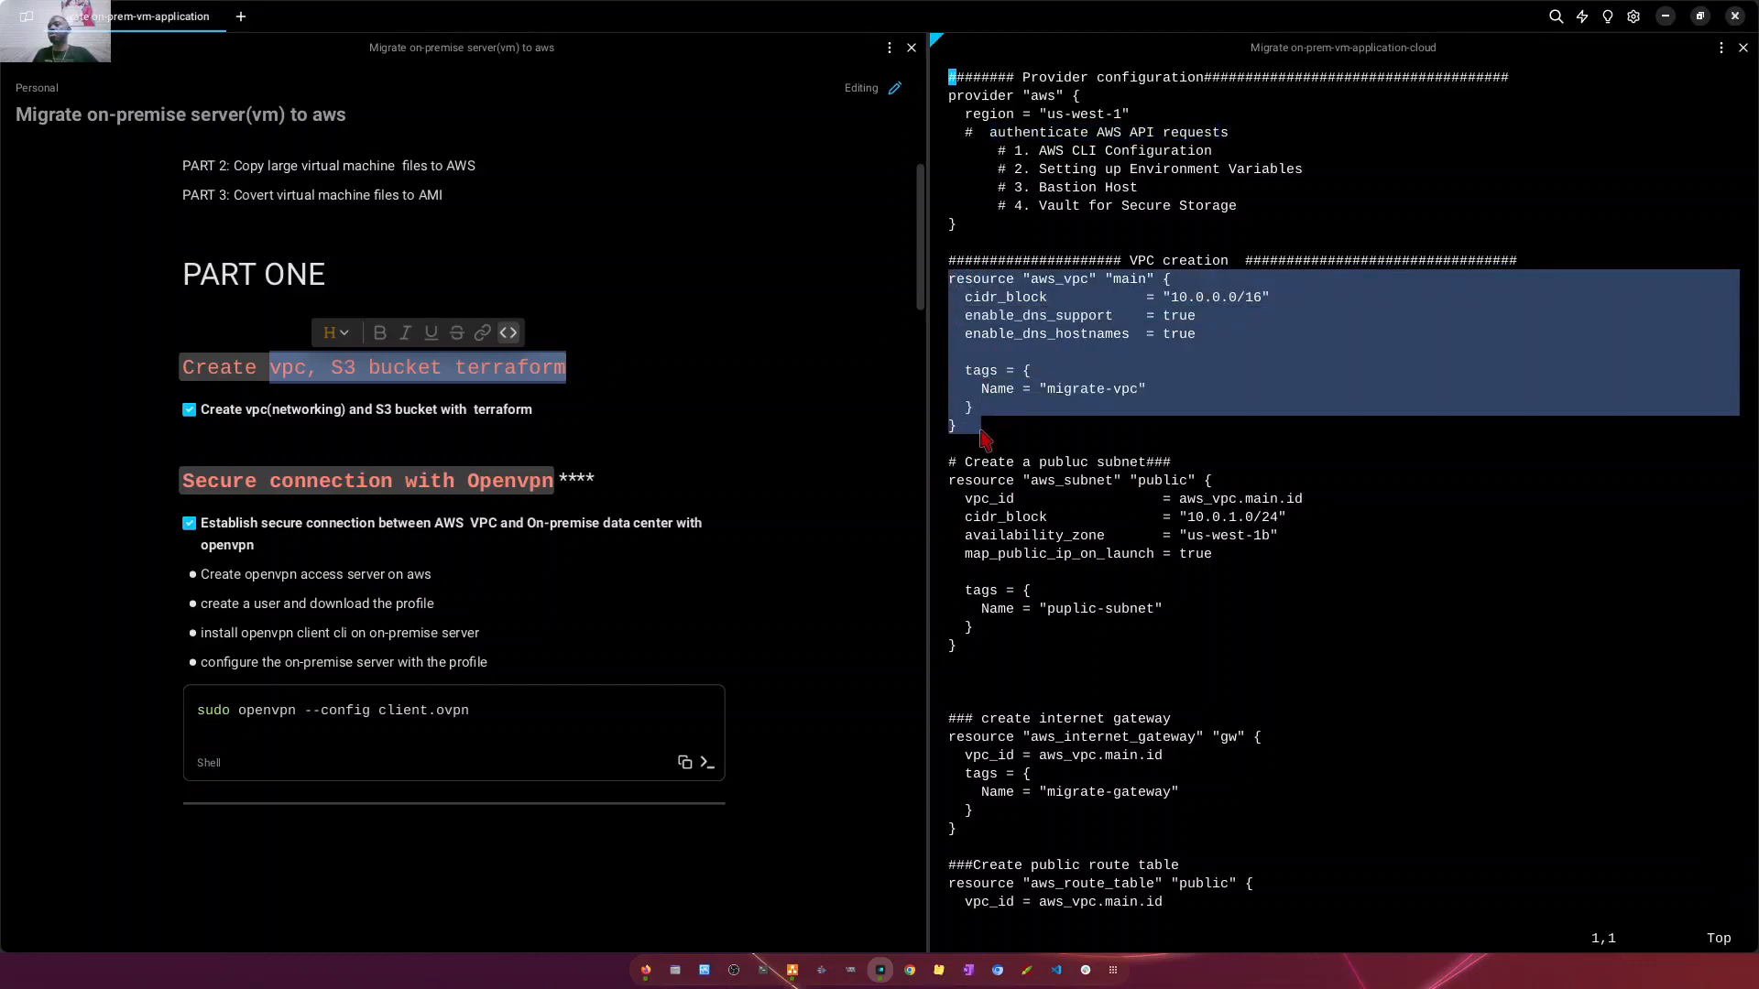
drag(1271, 297, 1151, 300)
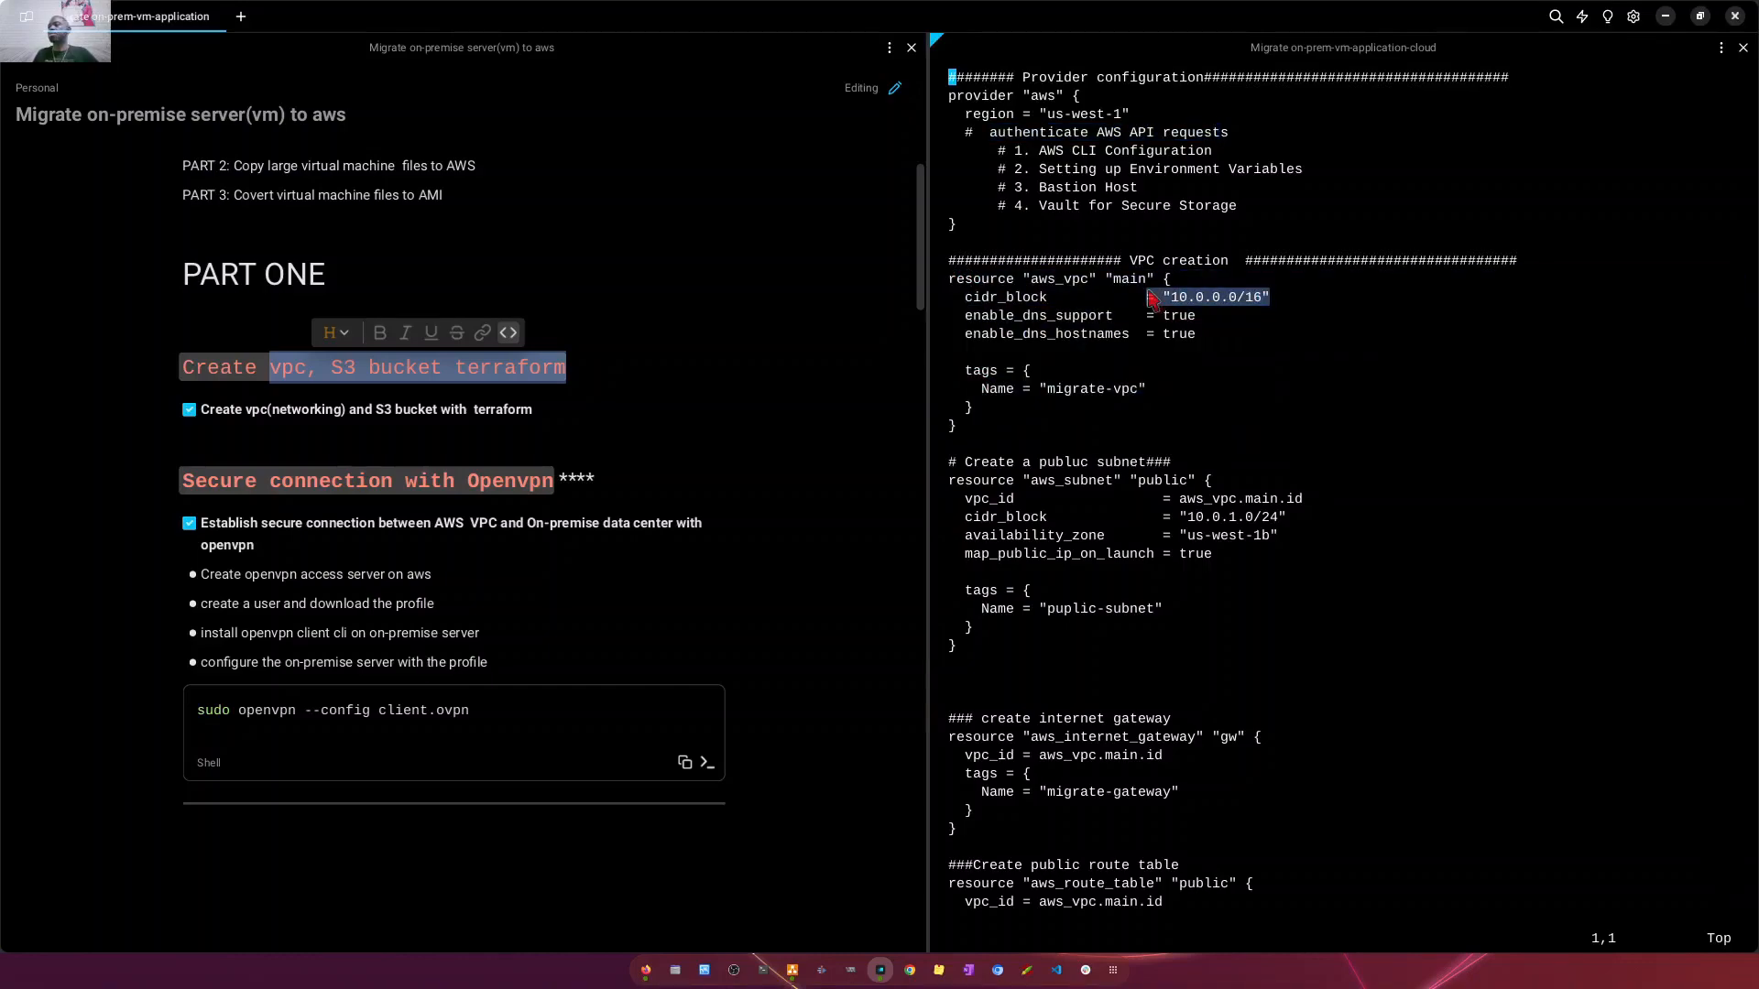
click(1232, 307)
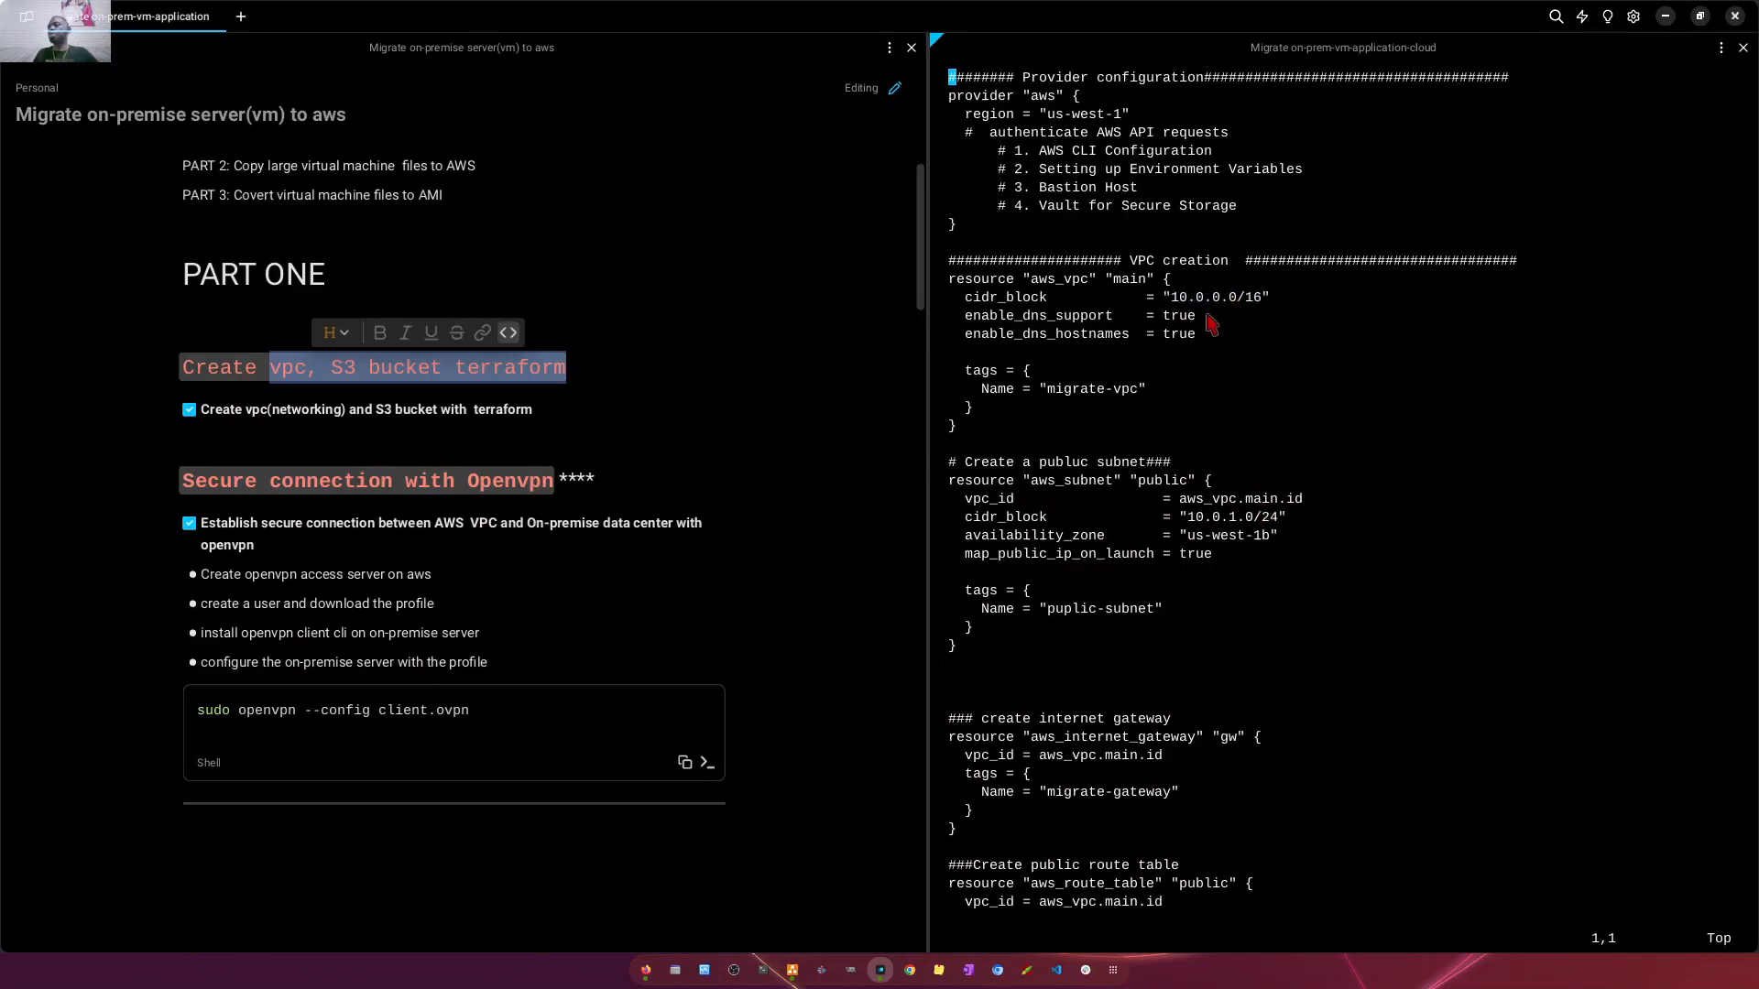
mouse_move(1215, 297)
mouse_down()
mouse_move(1238, 298)
mouse_move(1223, 312)
mouse_up()
drag(1284, 518, 966, 524)
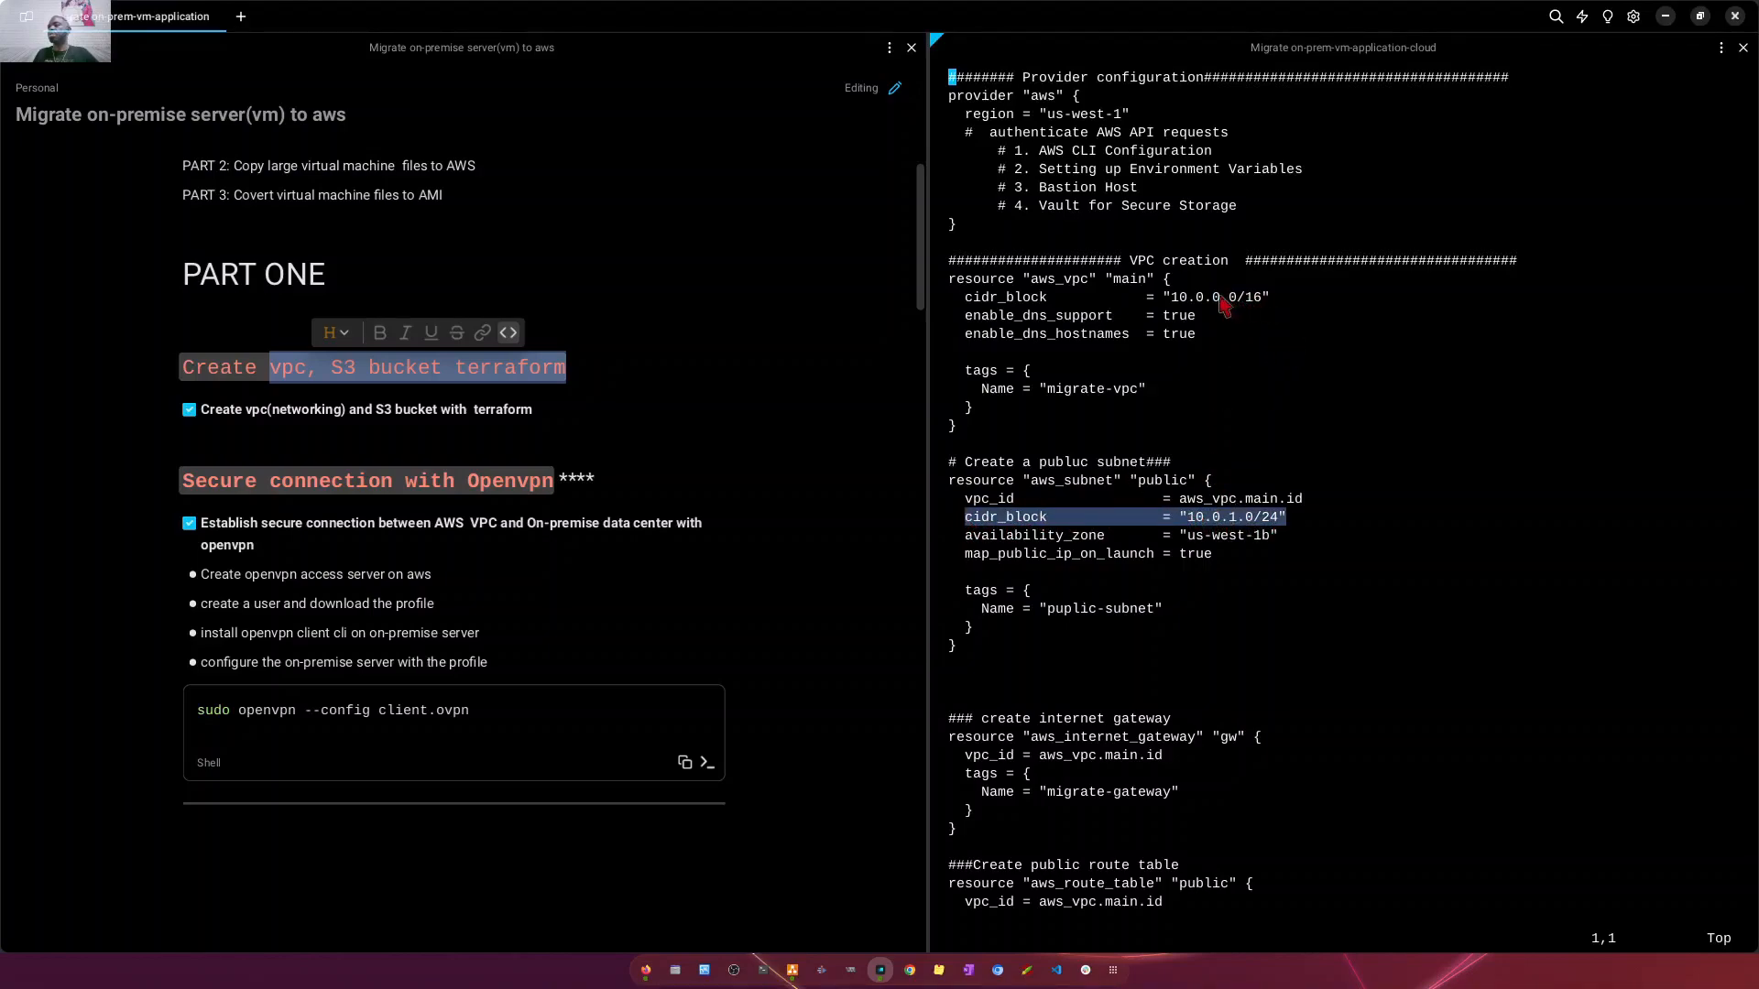
mouse_move(1215, 300)
mouse_down()
mouse_move(1239, 307)
mouse_move(1226, 304)
mouse_up()
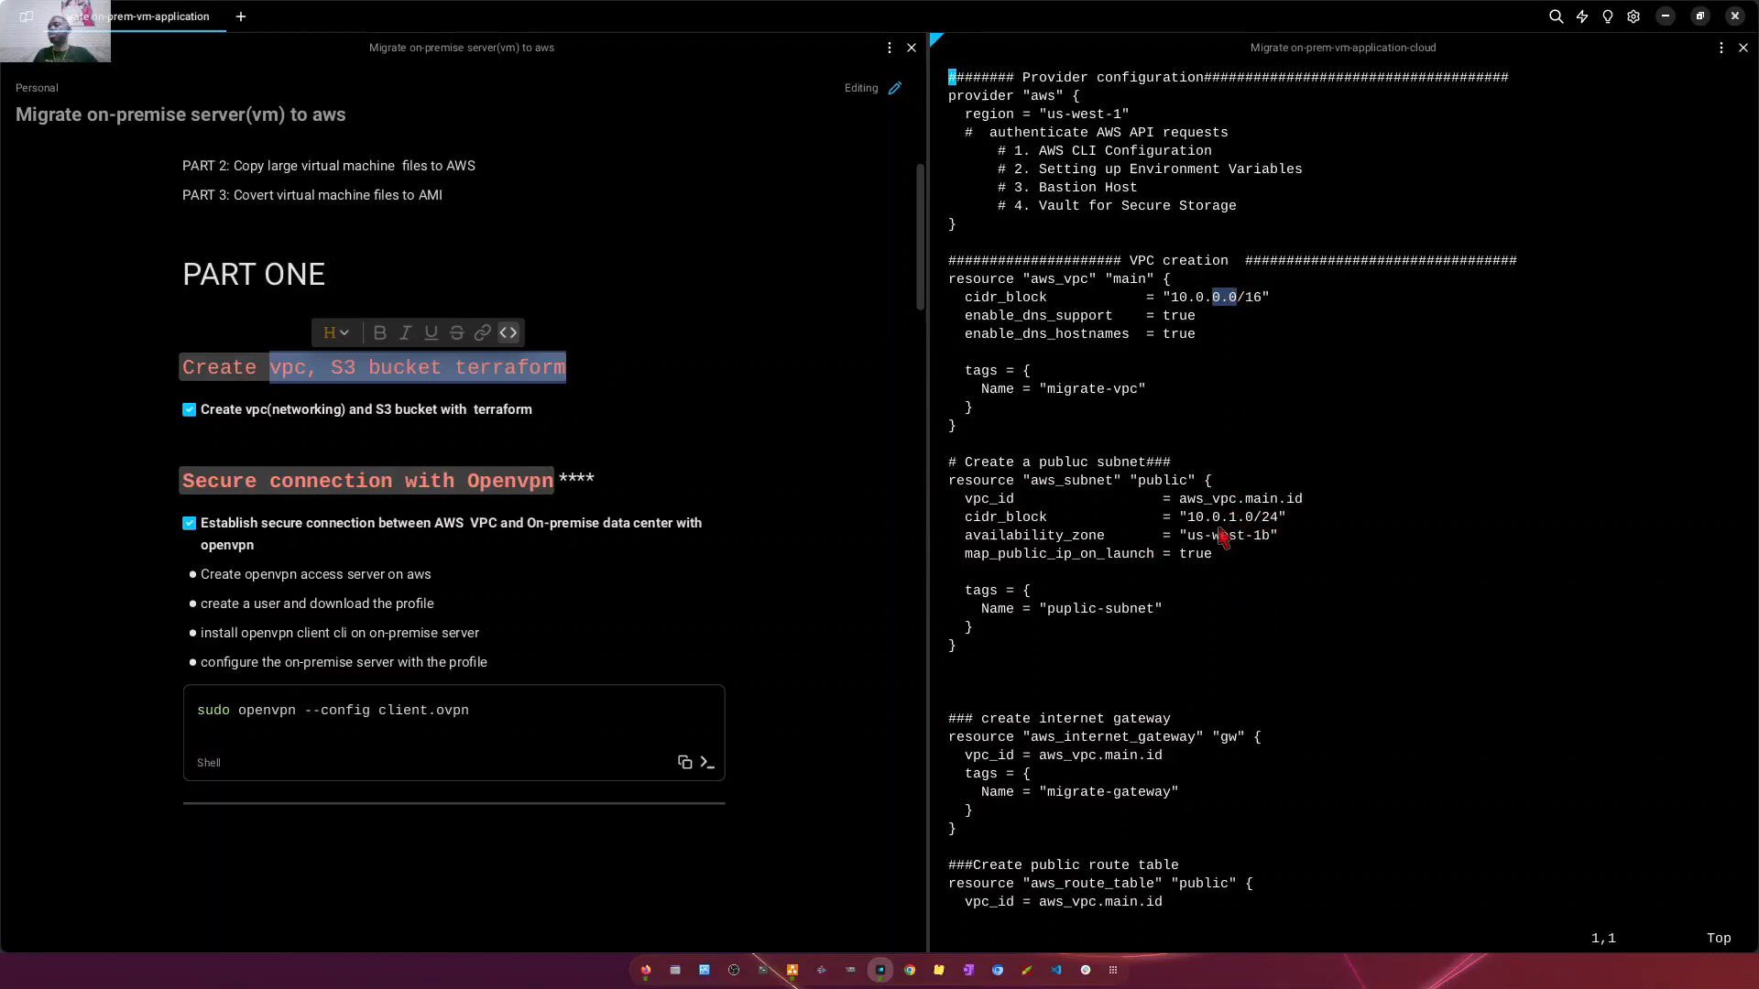
- Examine the internet gateway, public route table with its gateway route, and route table association blocks in main.tf
scroll(1244, 549, down, 1)
scroll(1123, 670, down, 4)
scroll(1134, 676, down, 10)
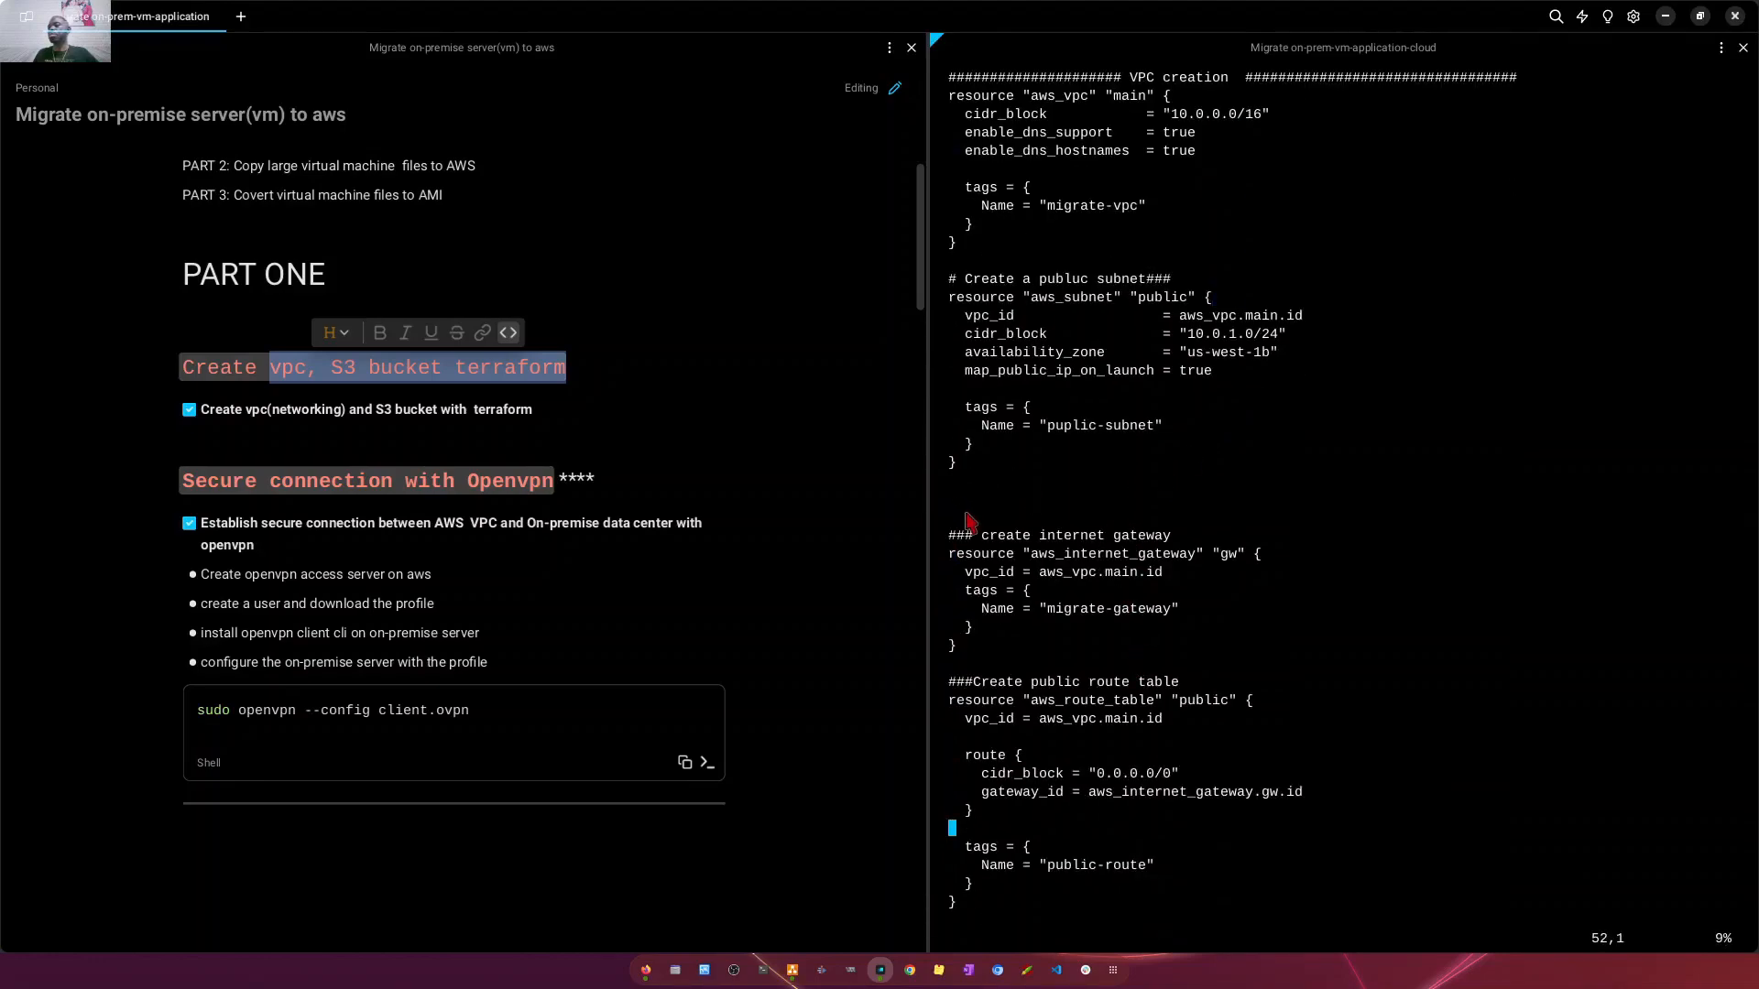
drag(964, 517, 1262, 645)
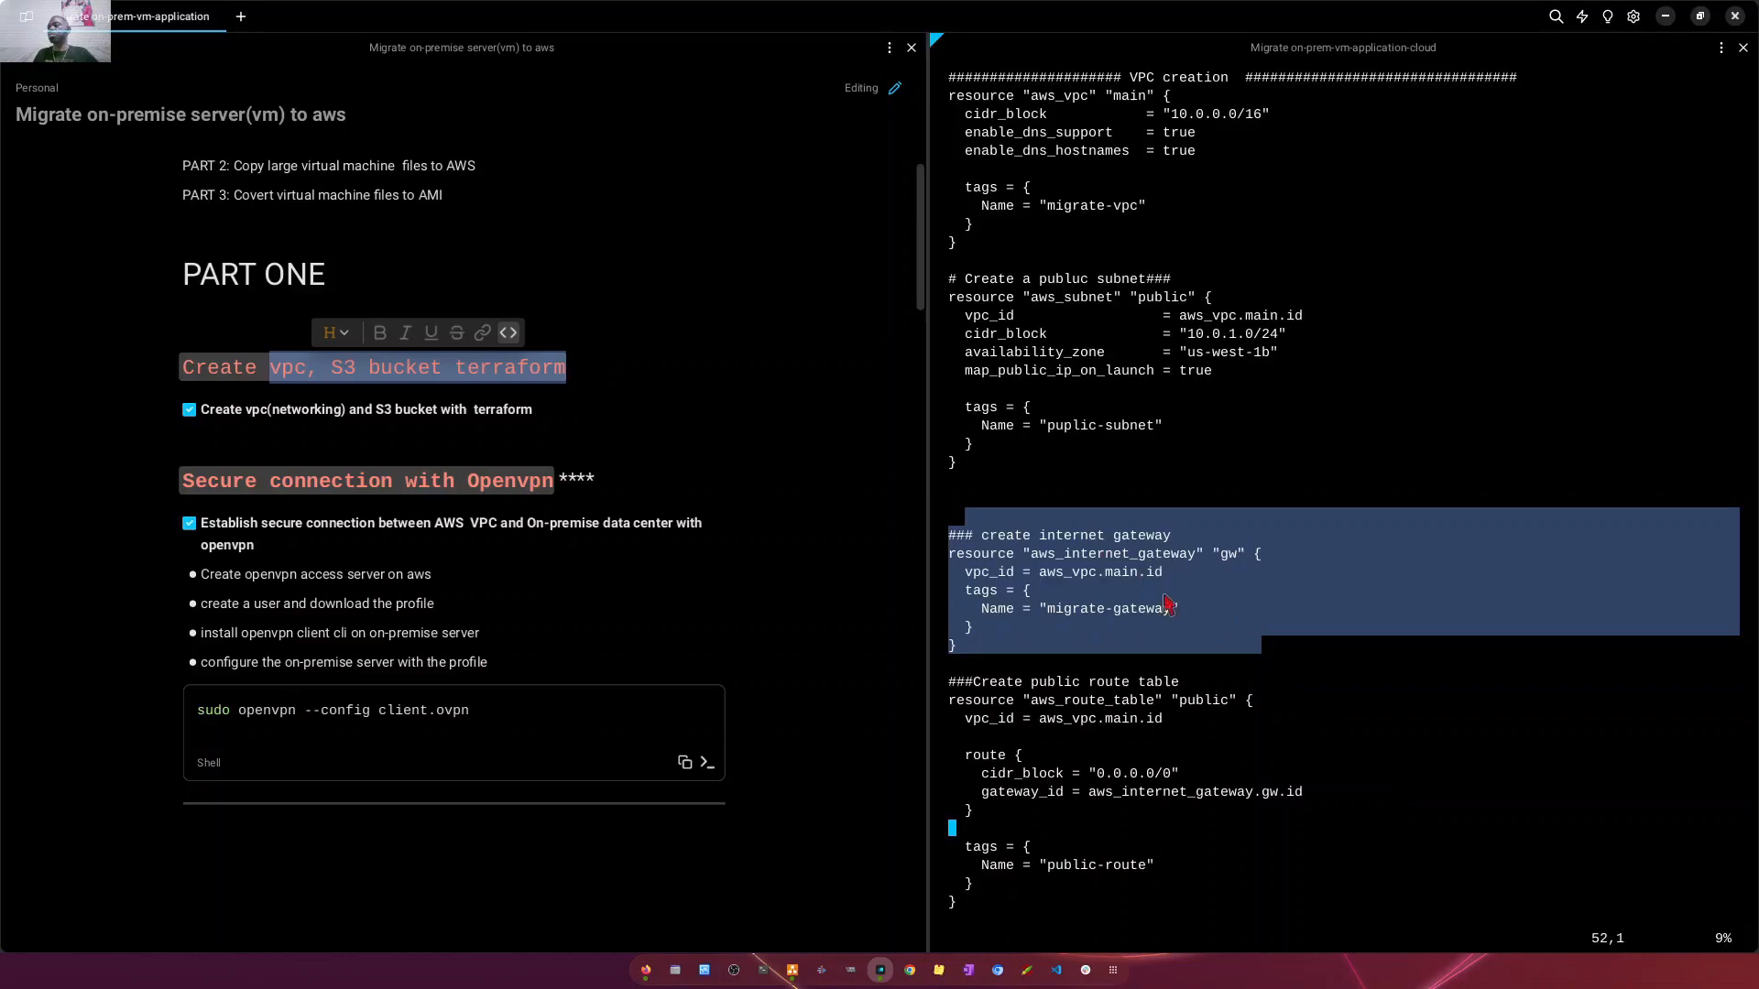
scroll(1162, 594, down, 3)
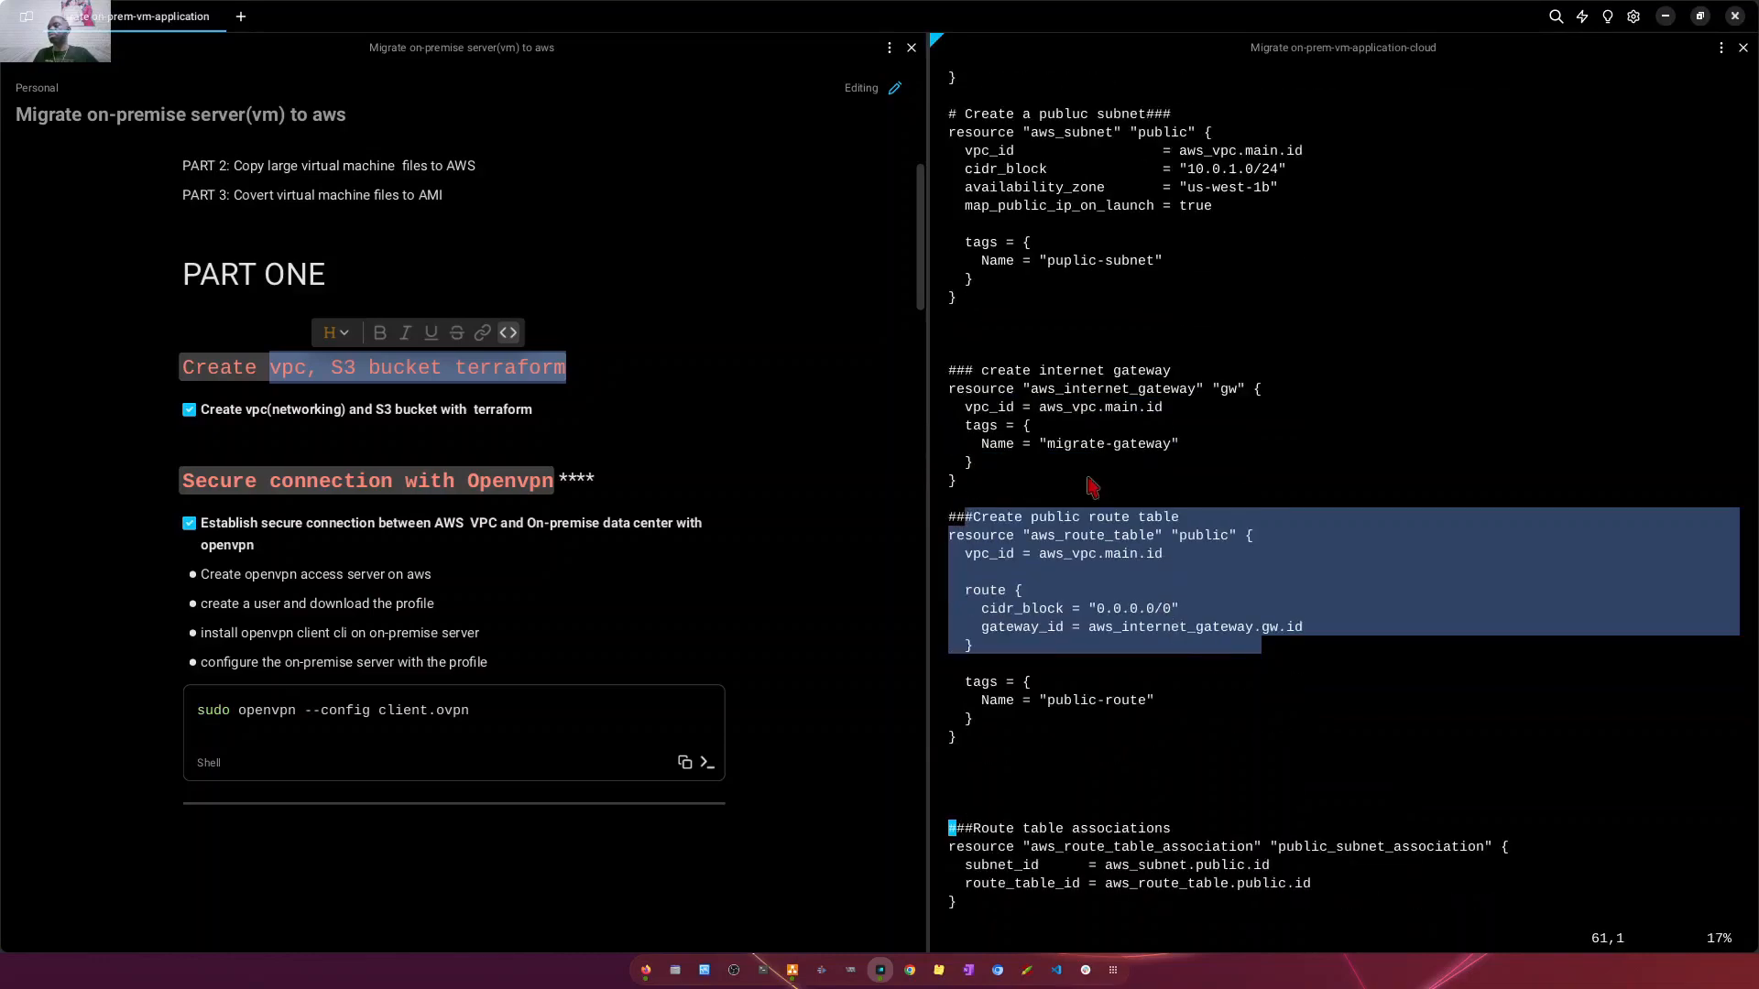
click(1242, 453)
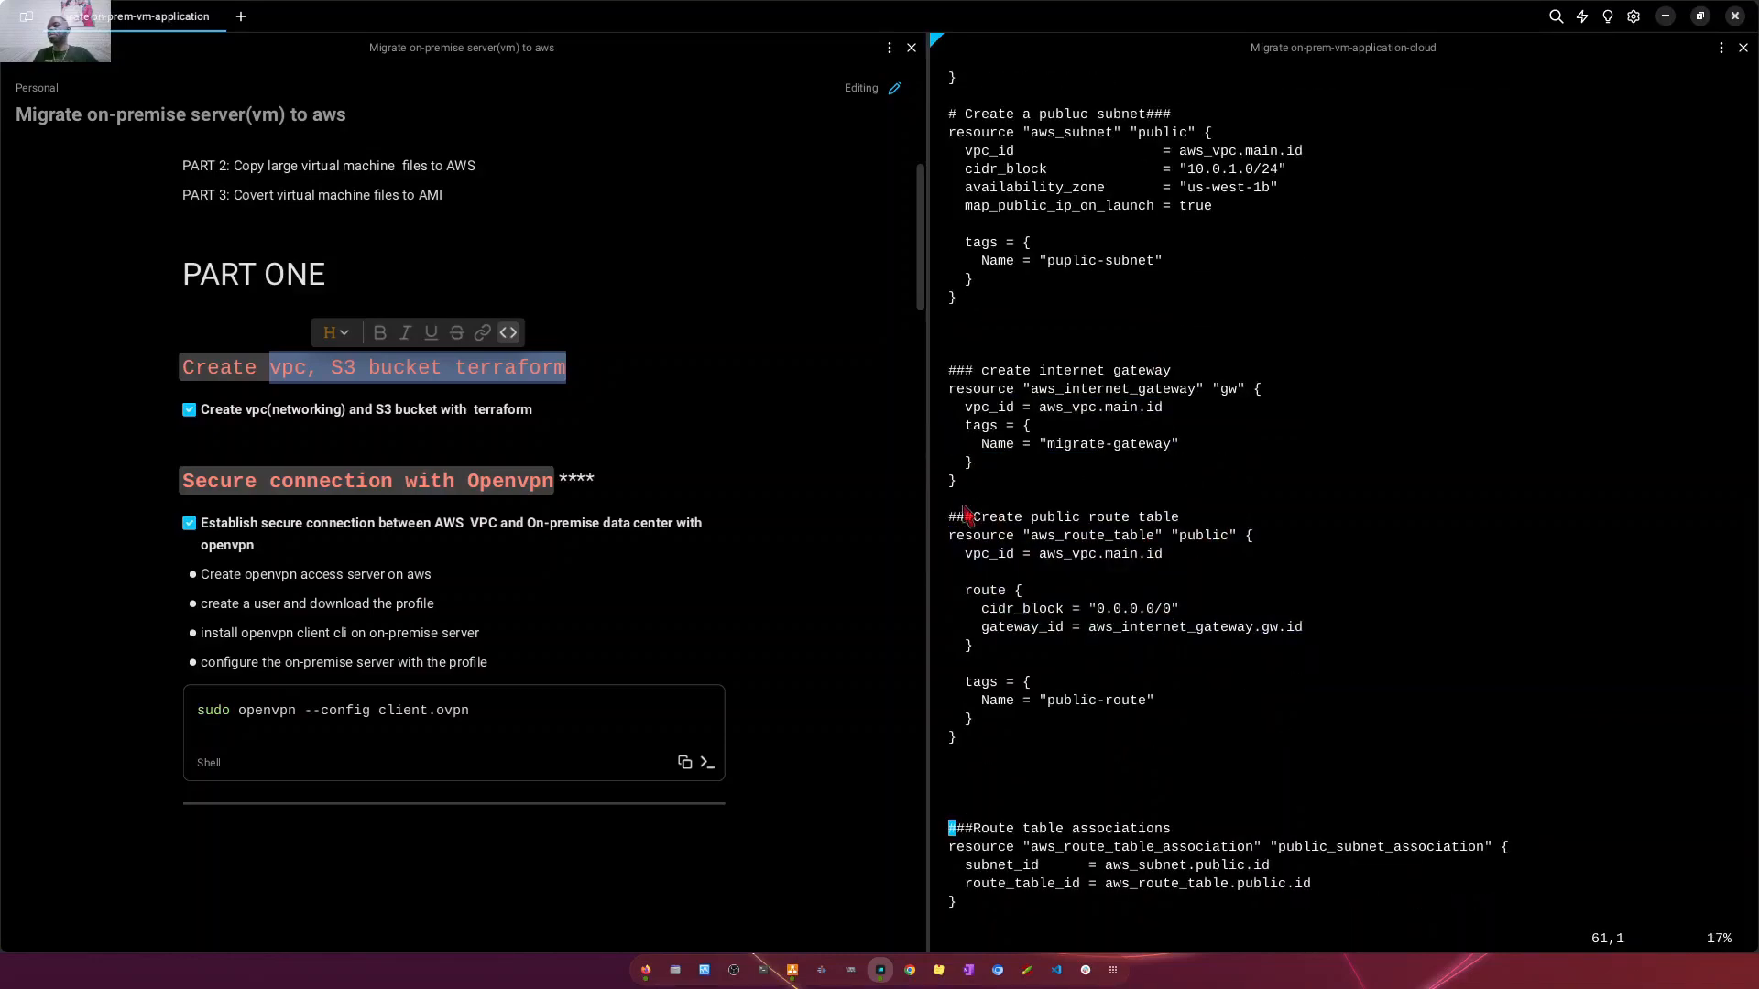
drag(967, 504, 1054, 757)
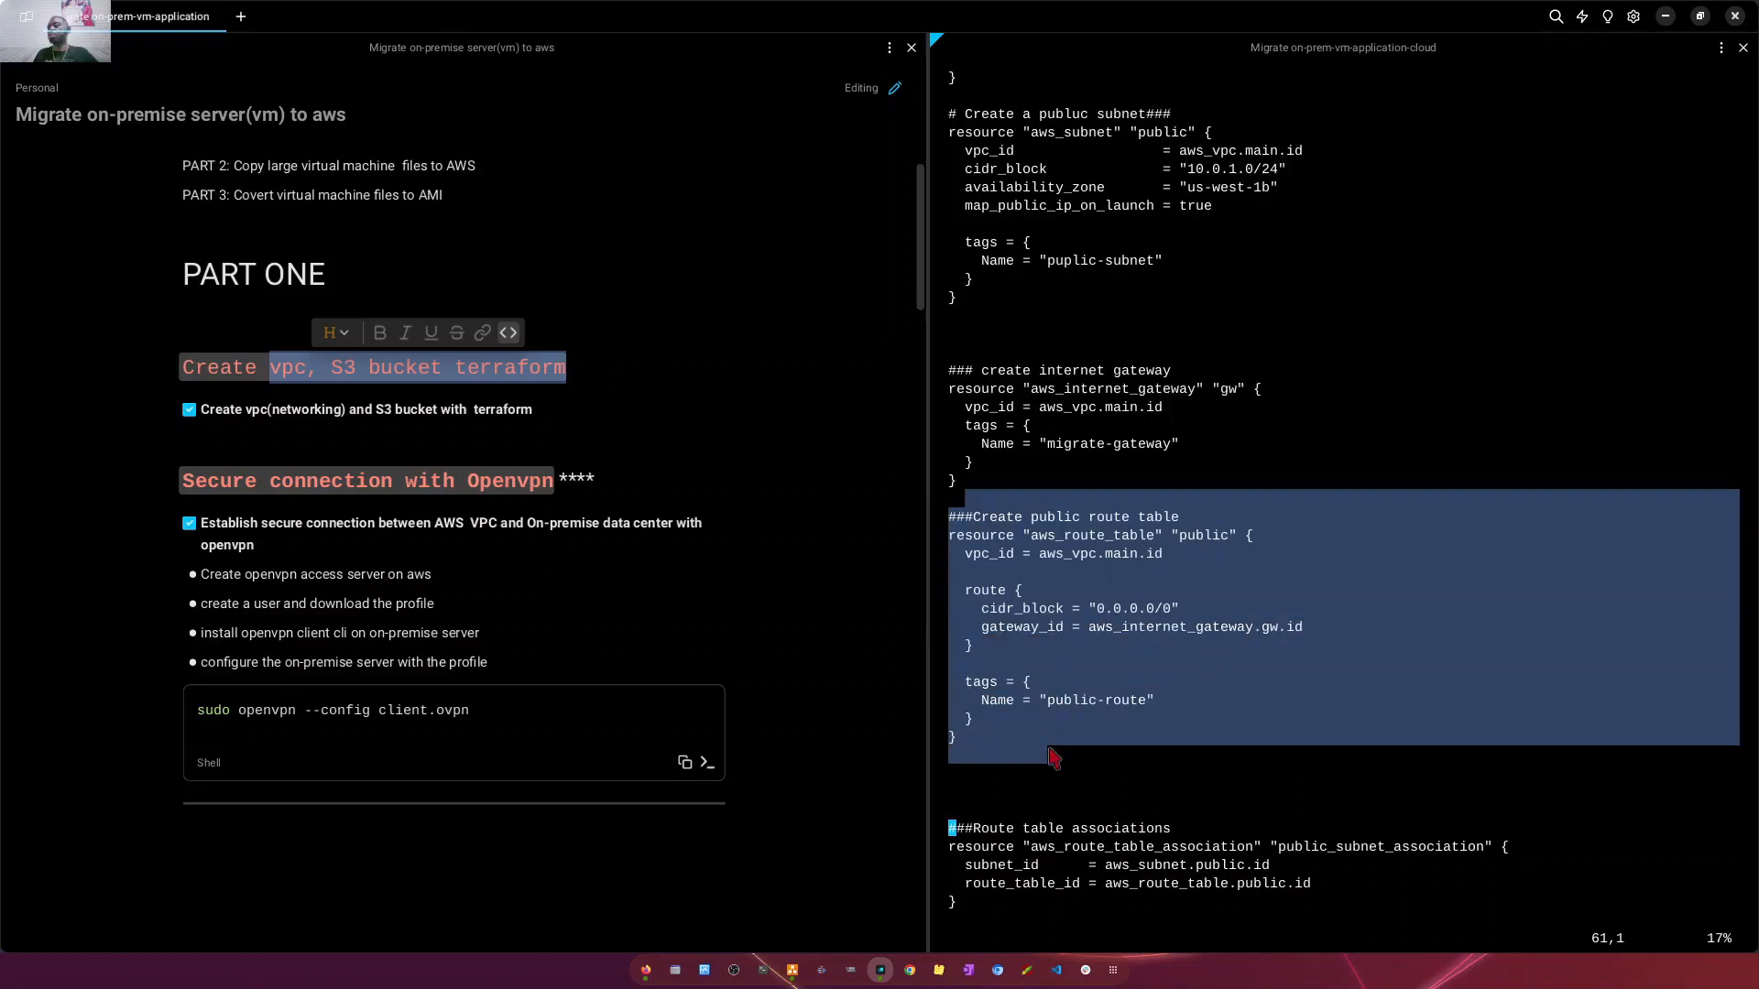
scroll(1185, 587, down, 3)
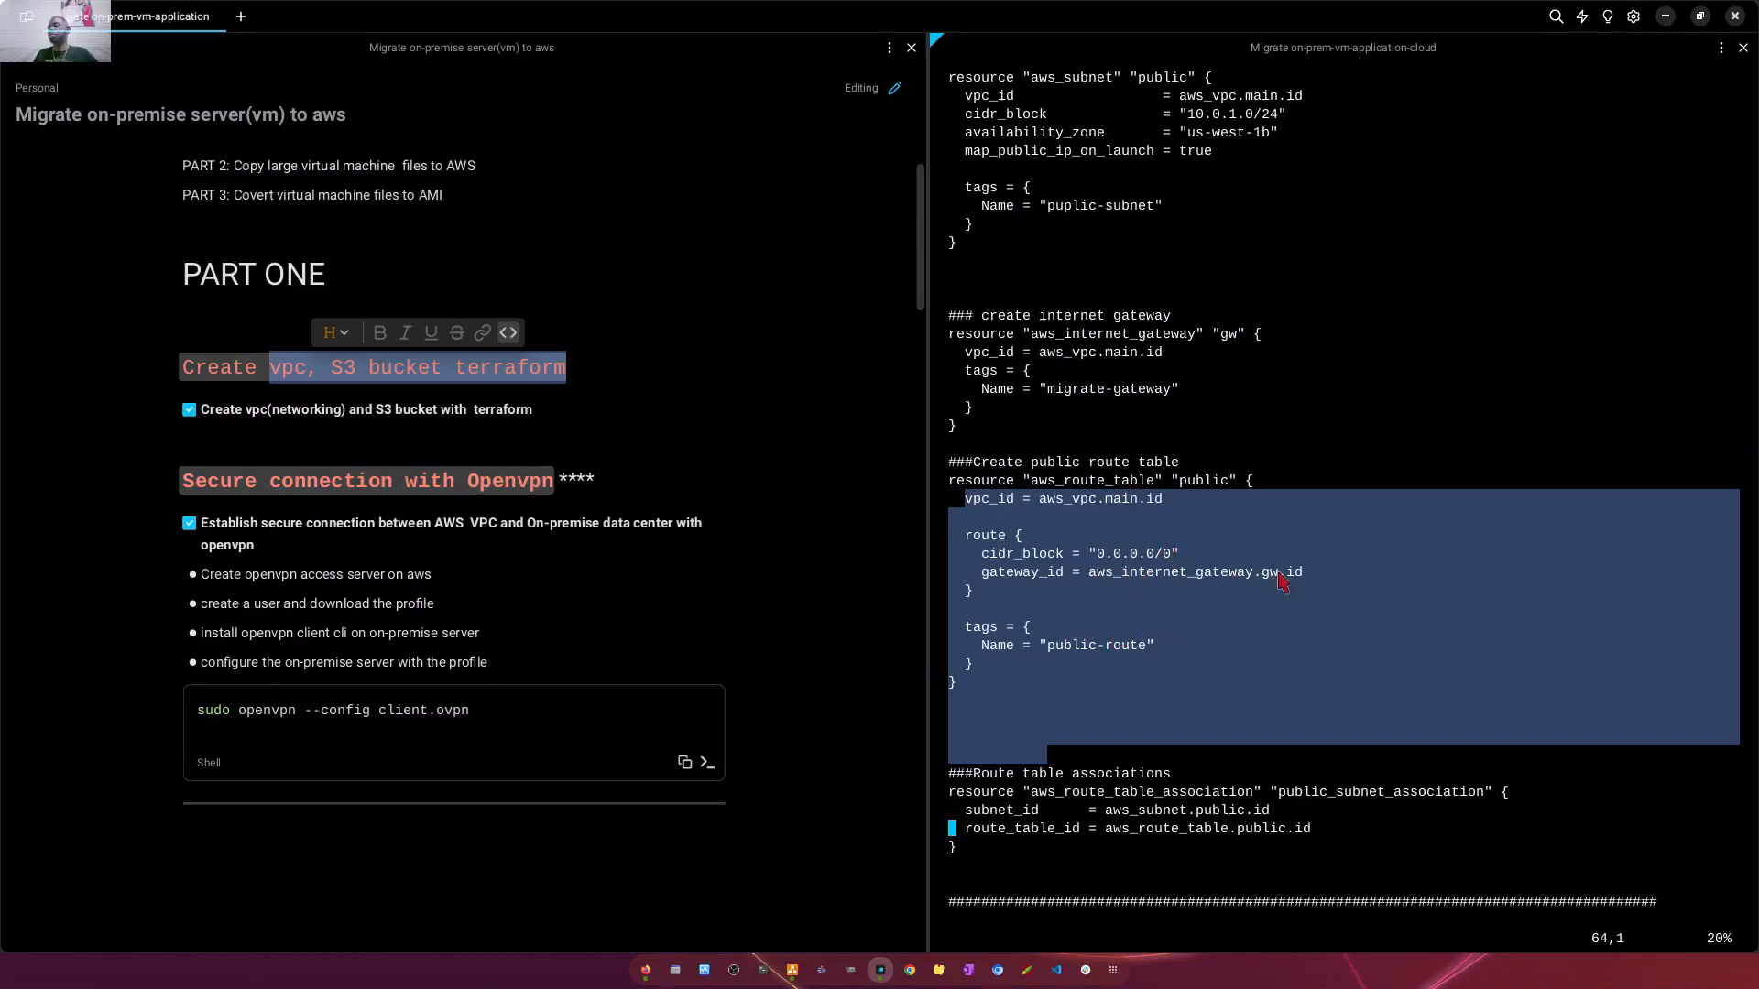
drag(1312, 574, 999, 574)
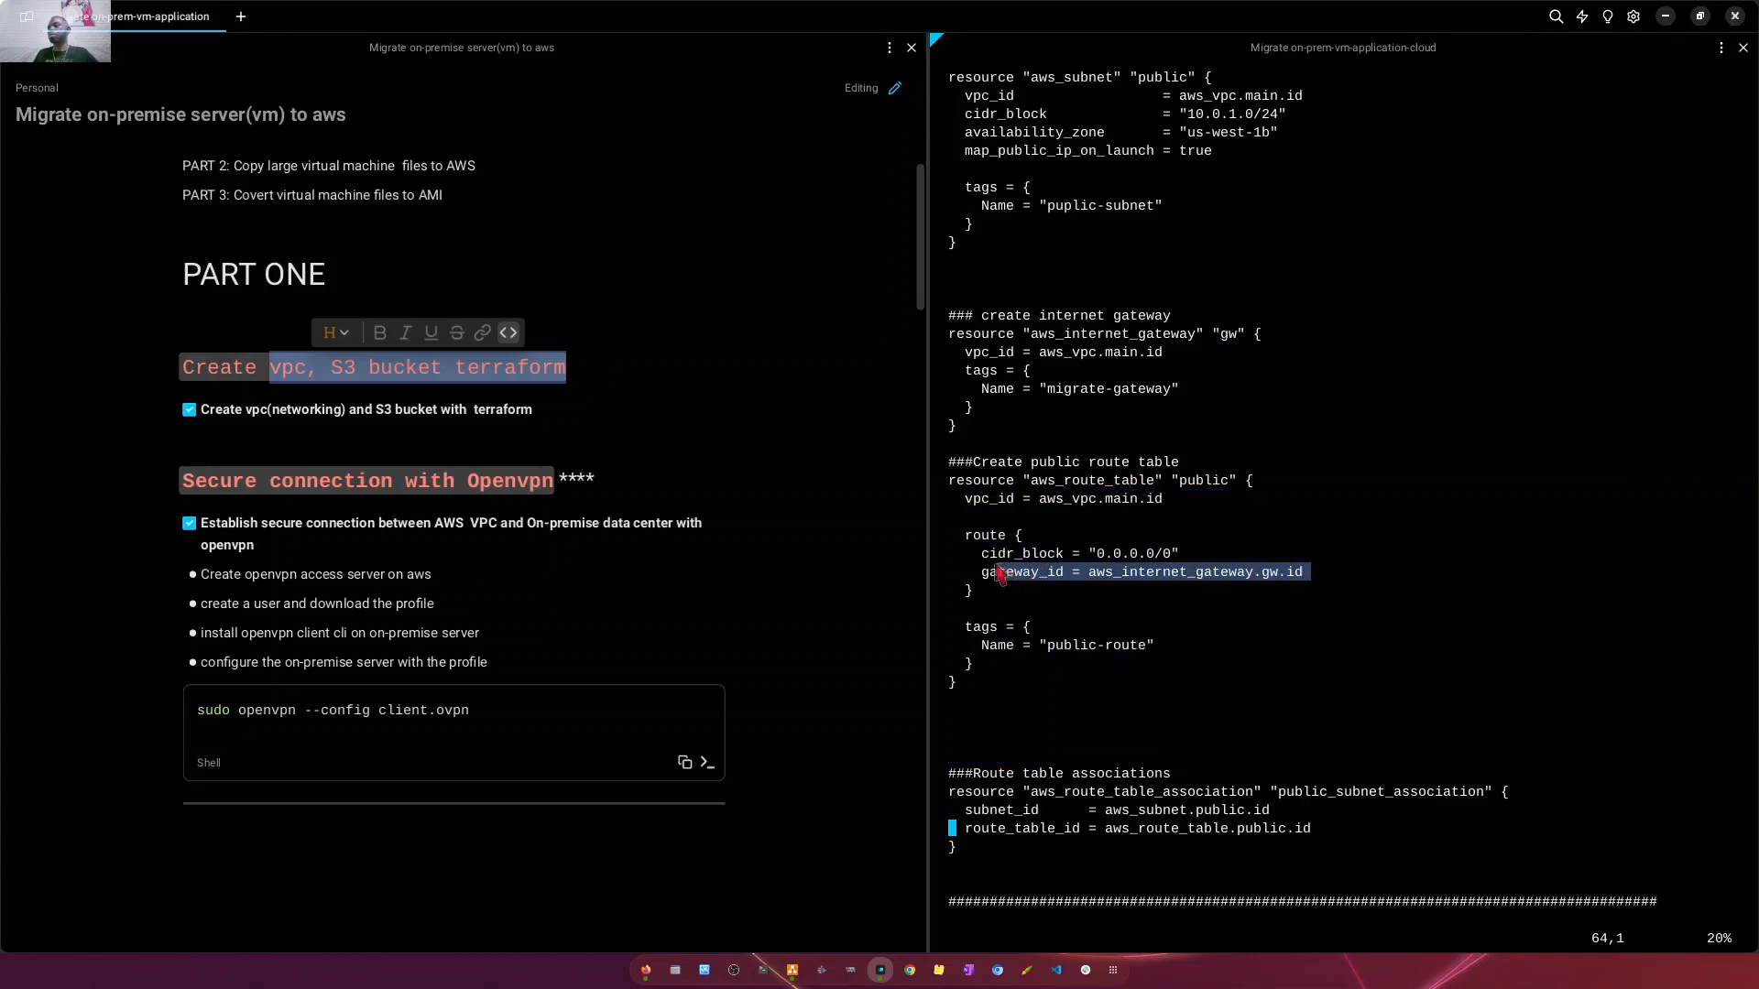
scroll(1160, 513, down, 2)
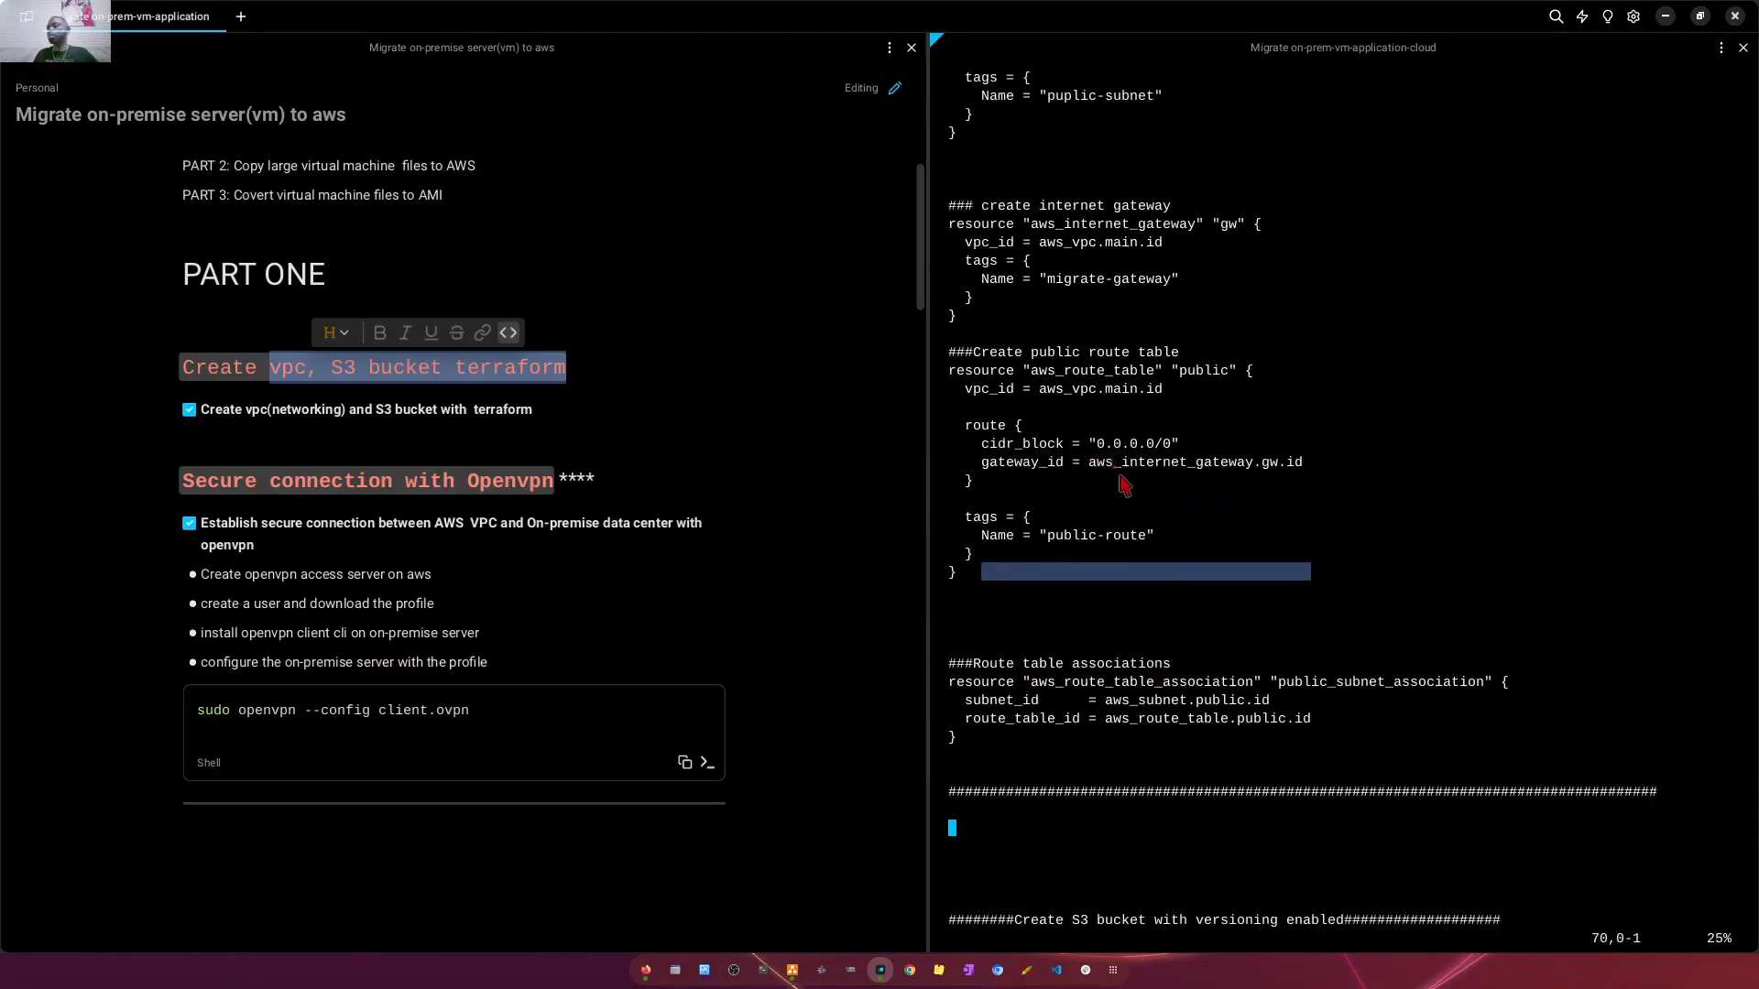
scroll(1168, 602, down, 1)
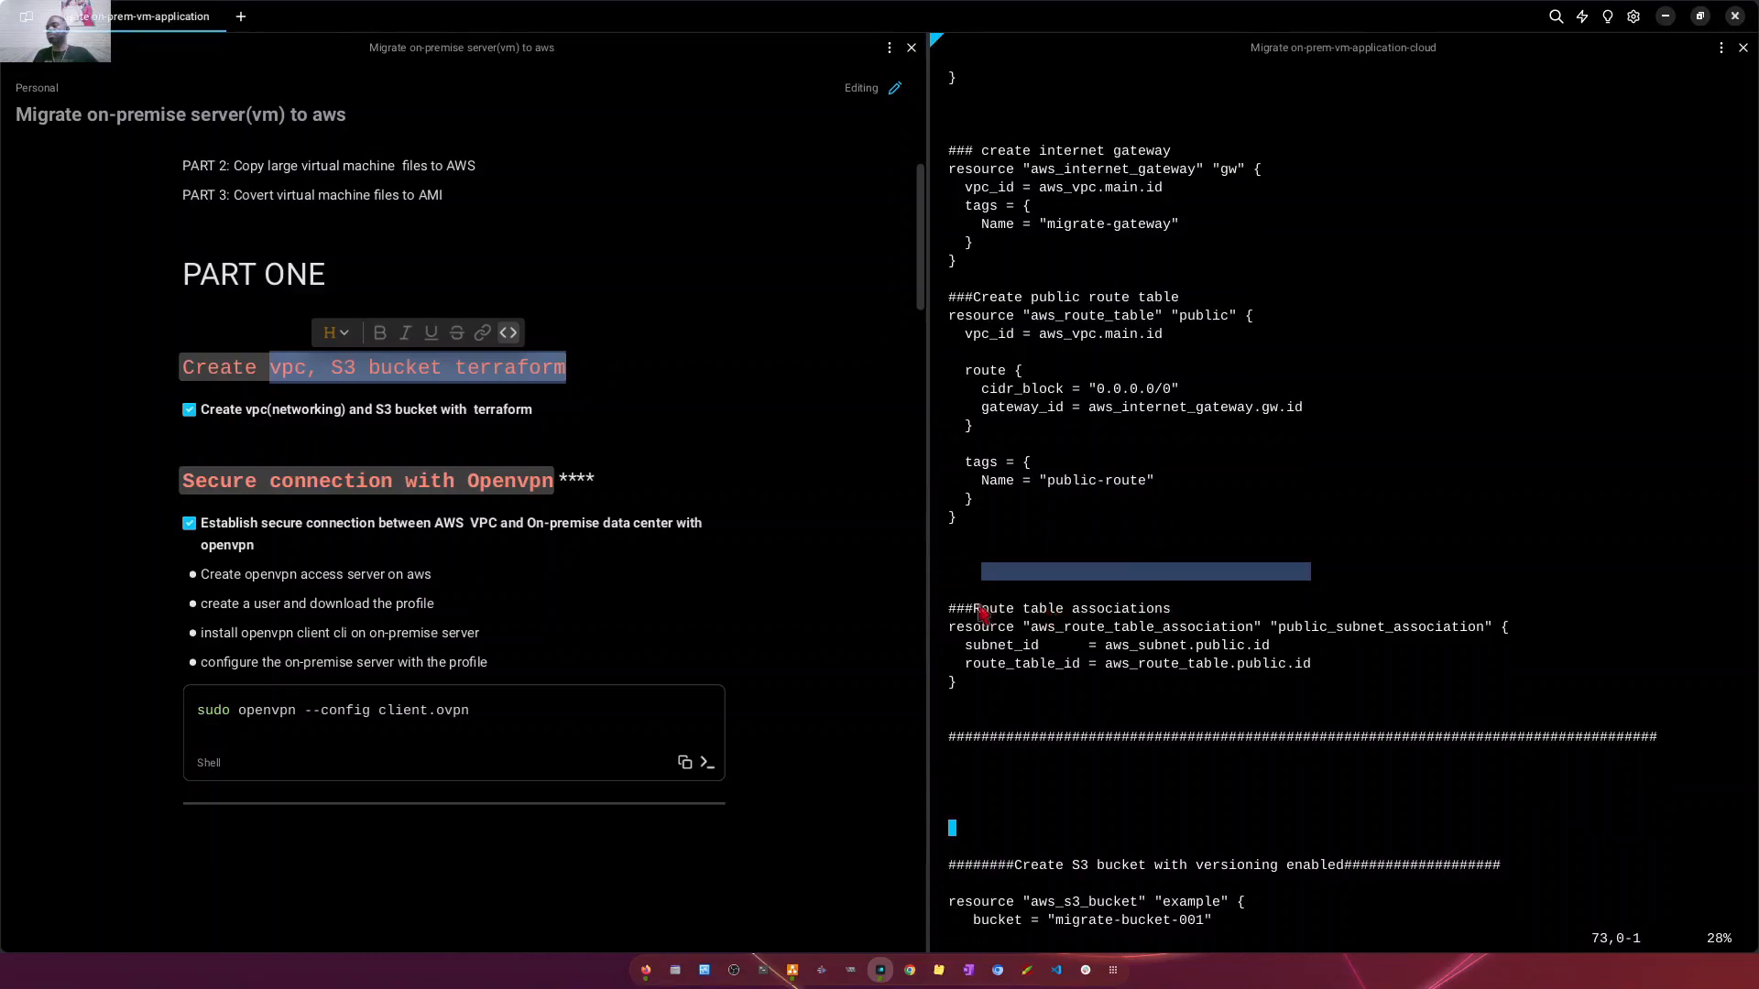
drag(957, 591, 1204, 668)
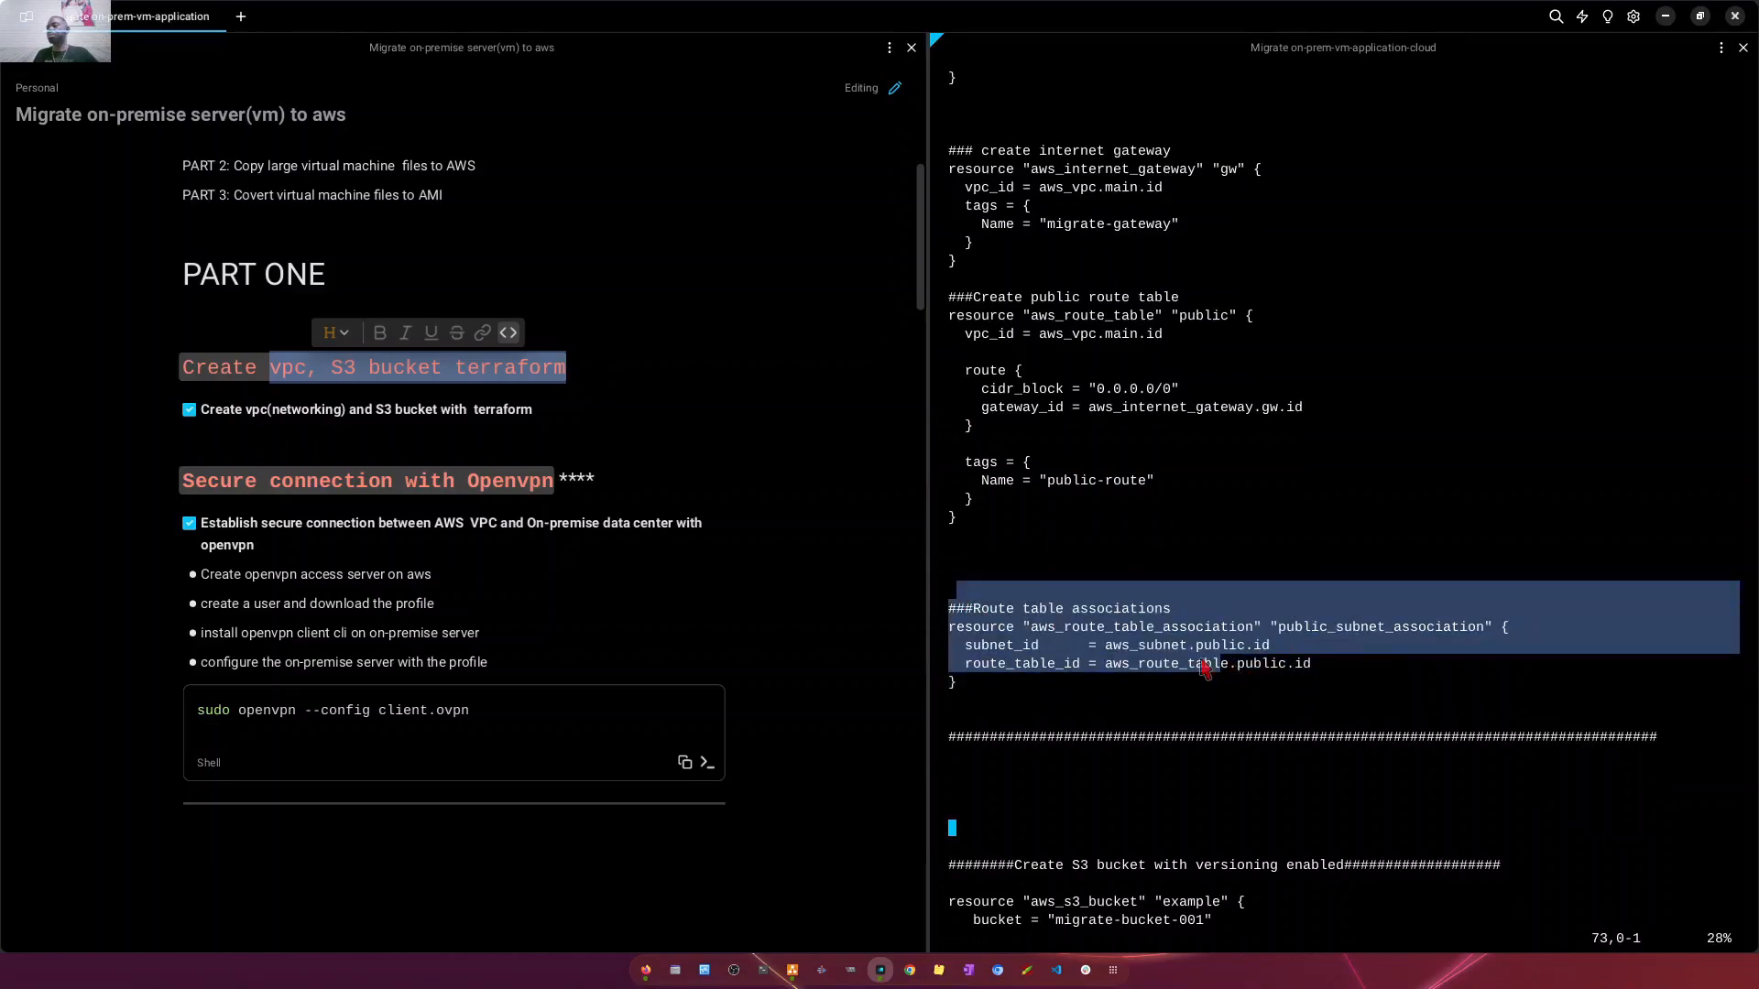
click(1340, 666)
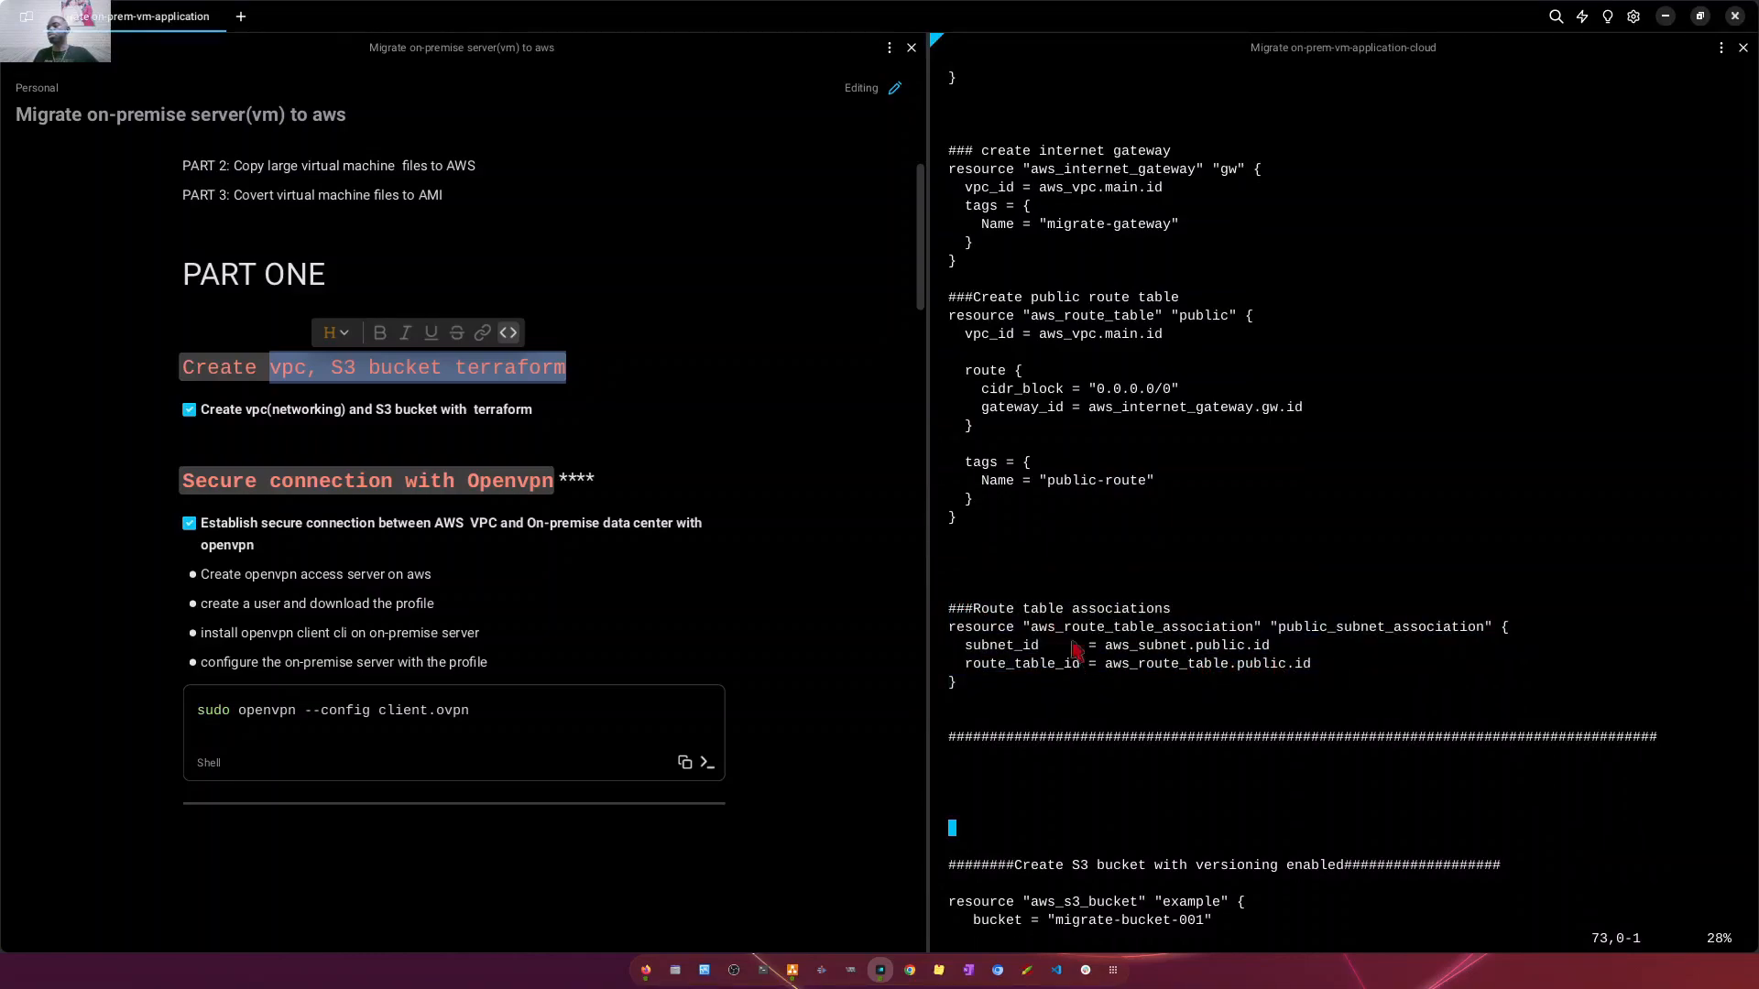
drag(970, 650, 958, 610)
- Examine the S3 bucket, bucket versioning and security group ingress rule blocks in main.tf
scroll(1022, 542, down, 7)
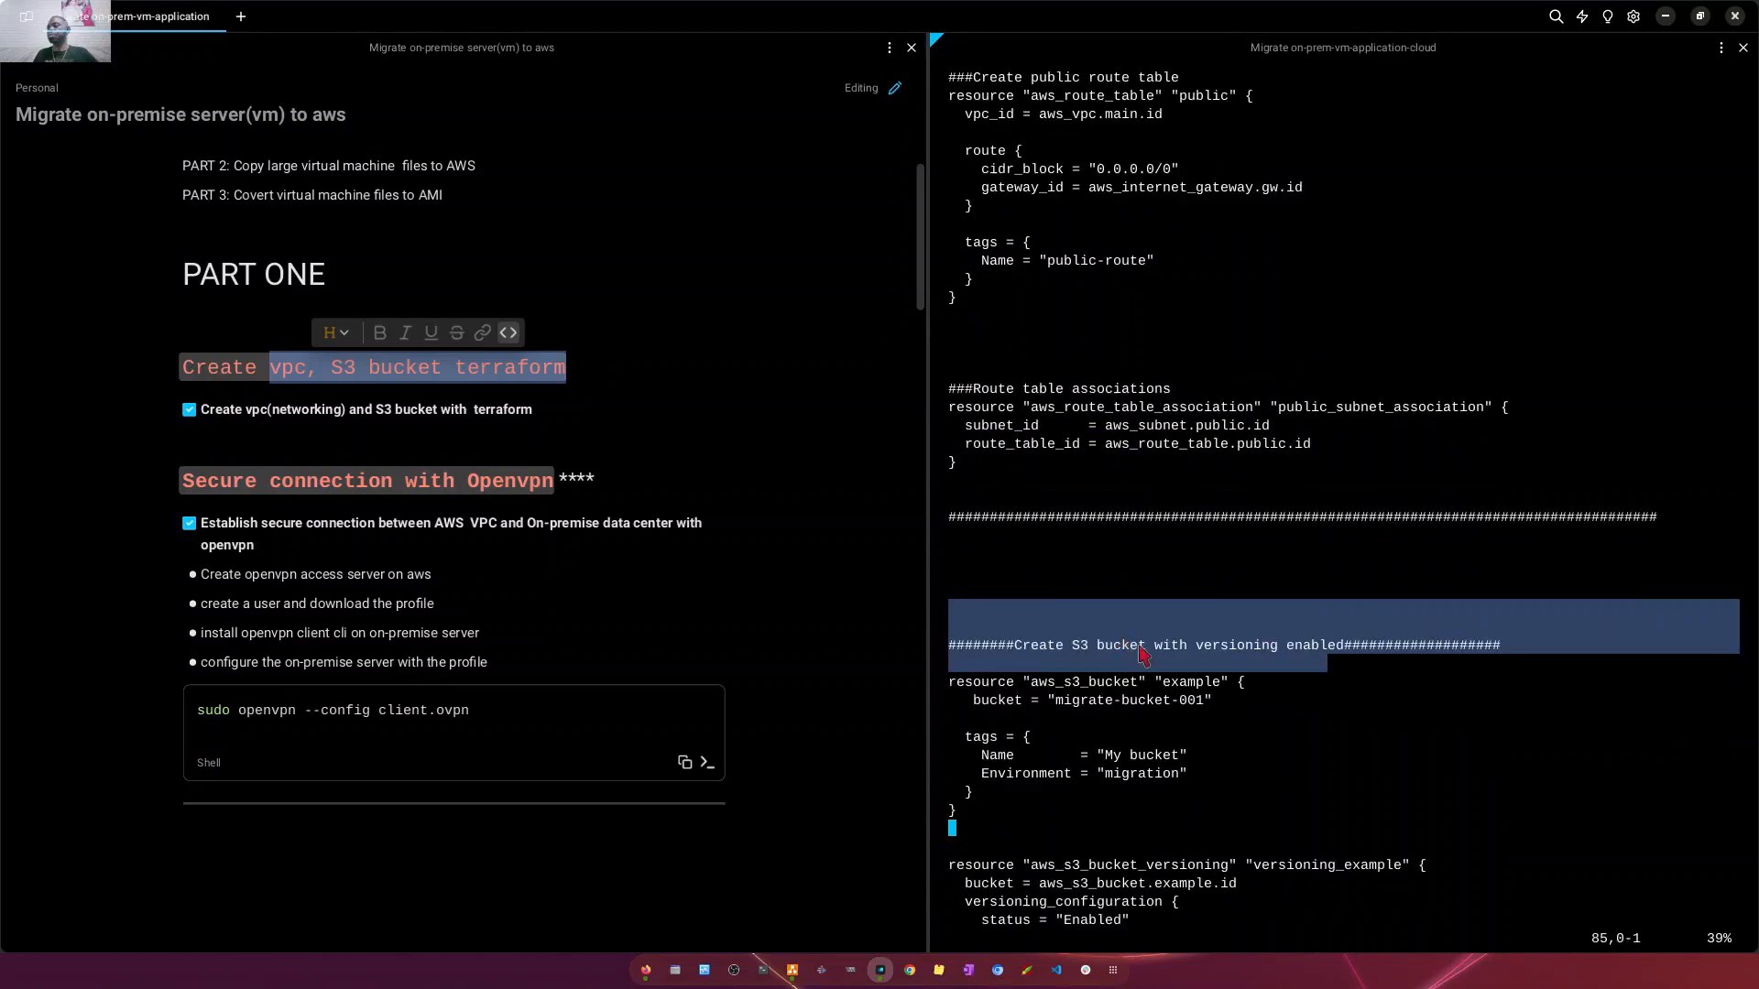
click(1022, 542)
scroll(1005, 513, down, 3)
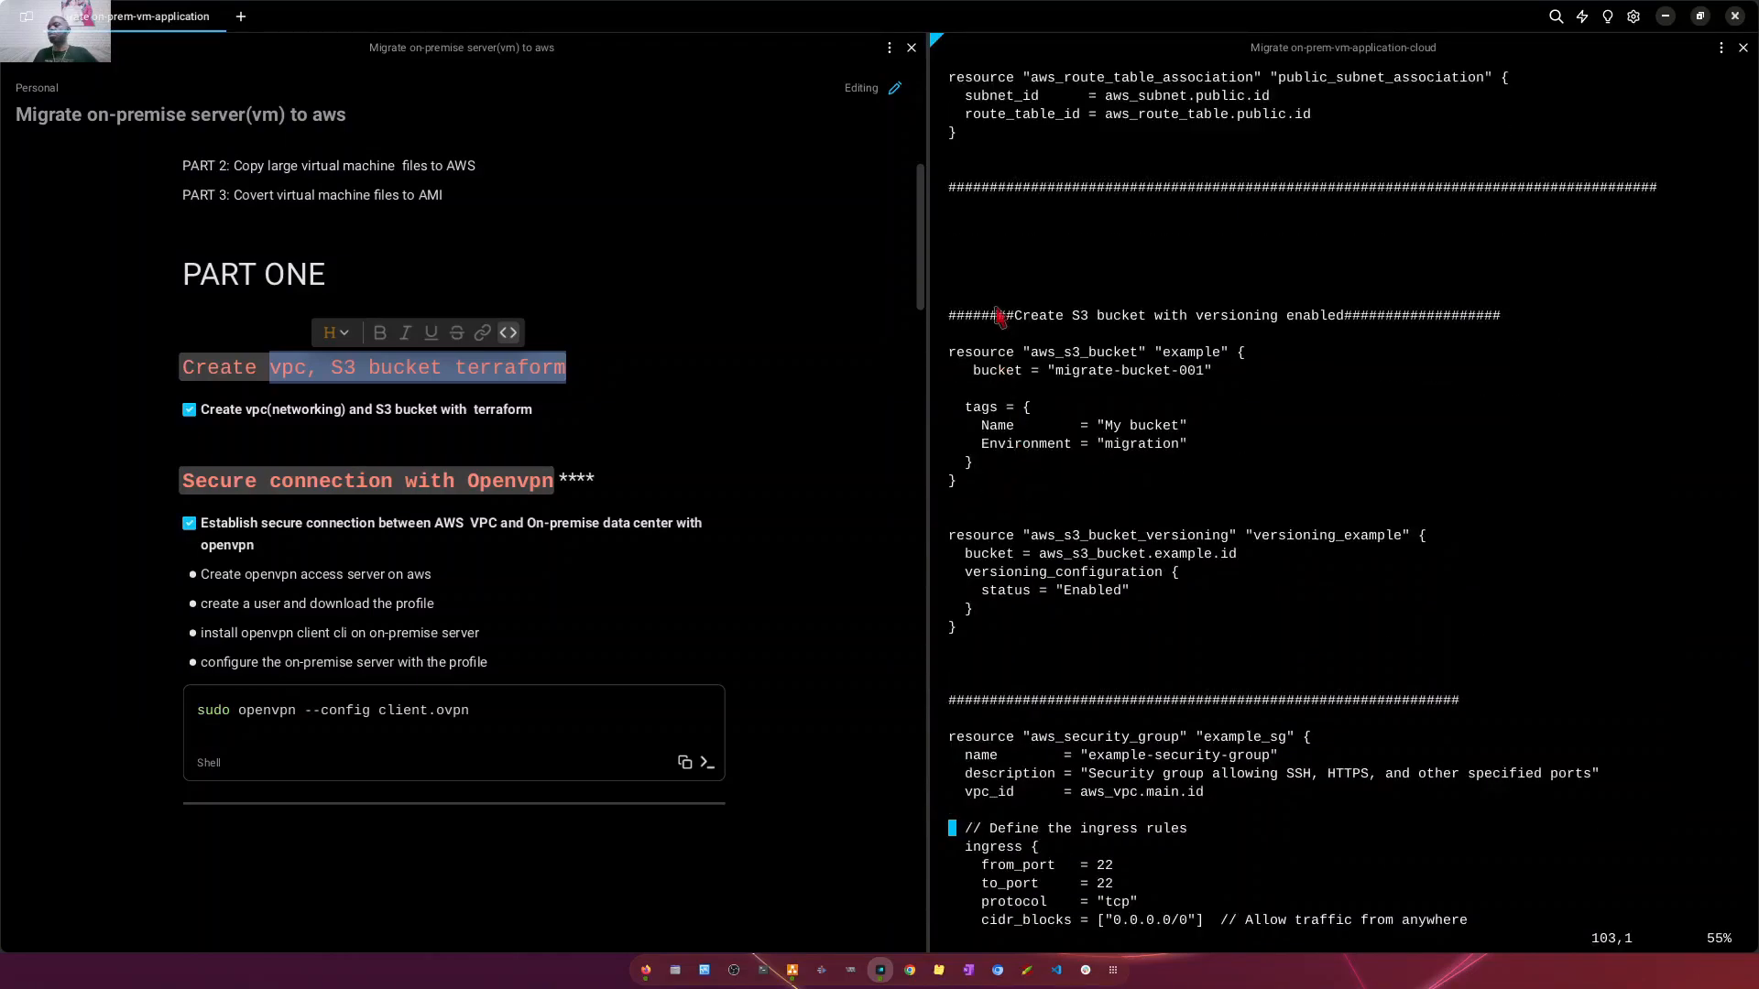
drag(981, 279, 1144, 653)
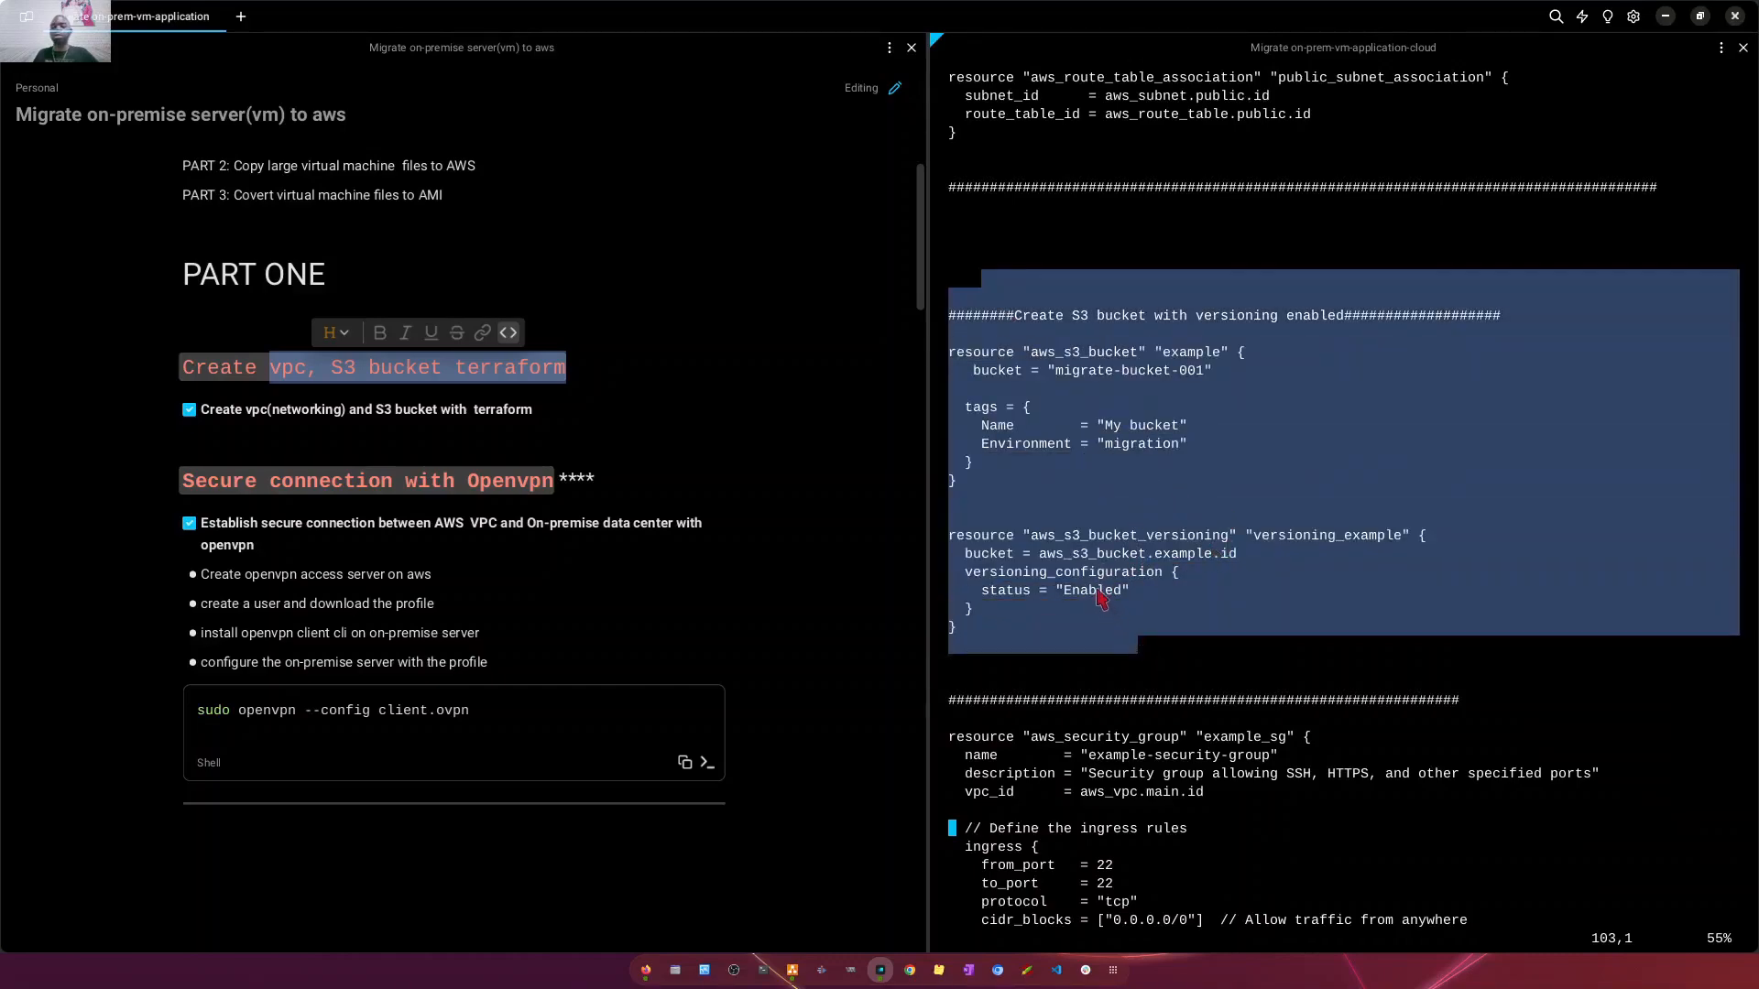
scroll(1184, 564, down, 4)
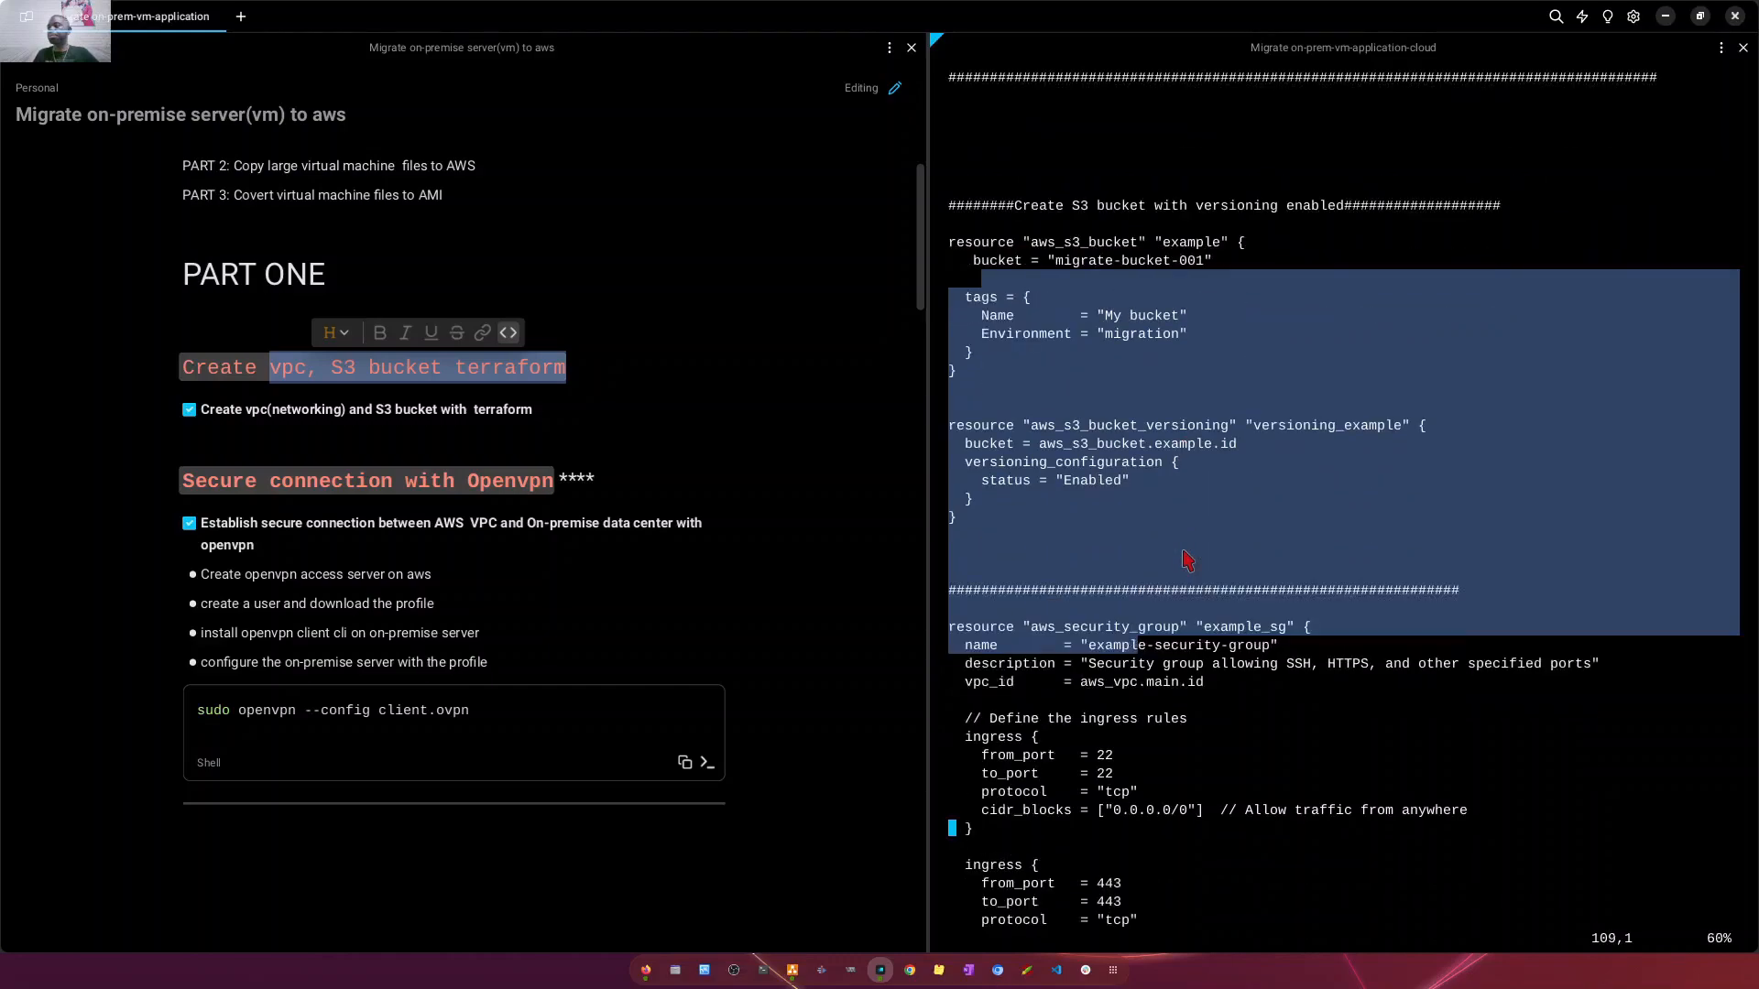
click(1196, 568)
scroll(1045, 499, down, 1)
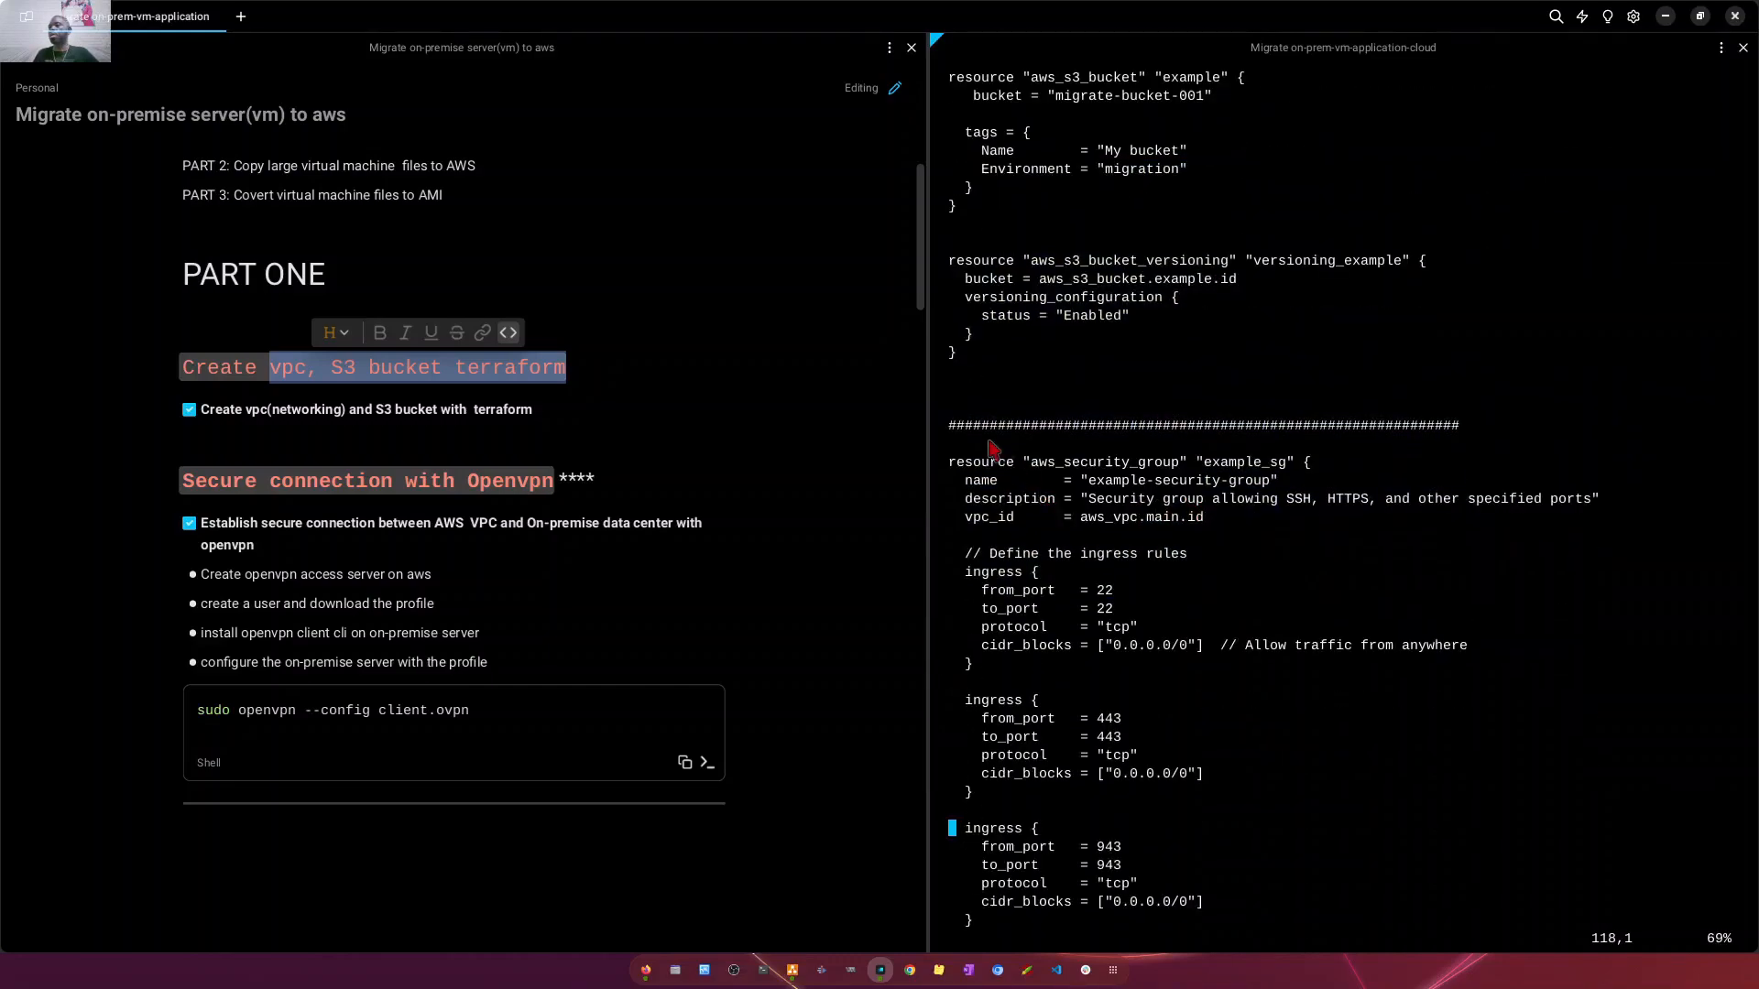
drag(989, 449, 1230, 907)
scroll(1232, 795, down, 3)
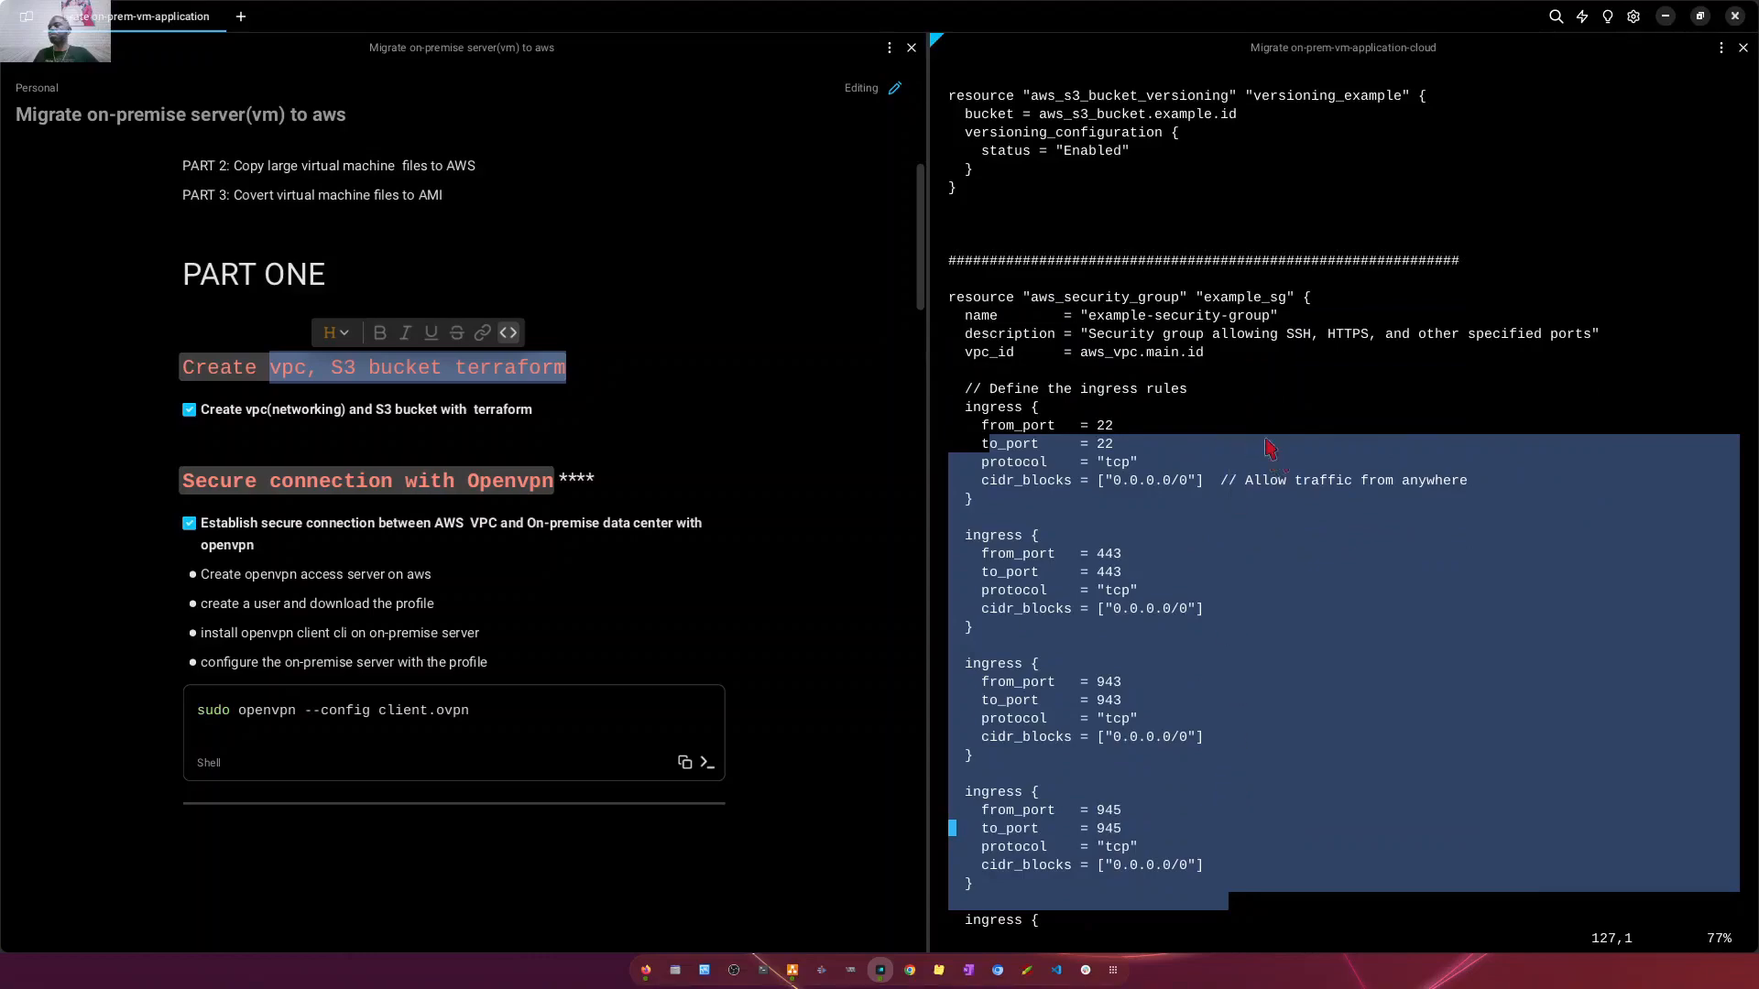
click(1170, 423)
drag(966, 280, 1181, 940)
scroll(1204, 765, down, 5)
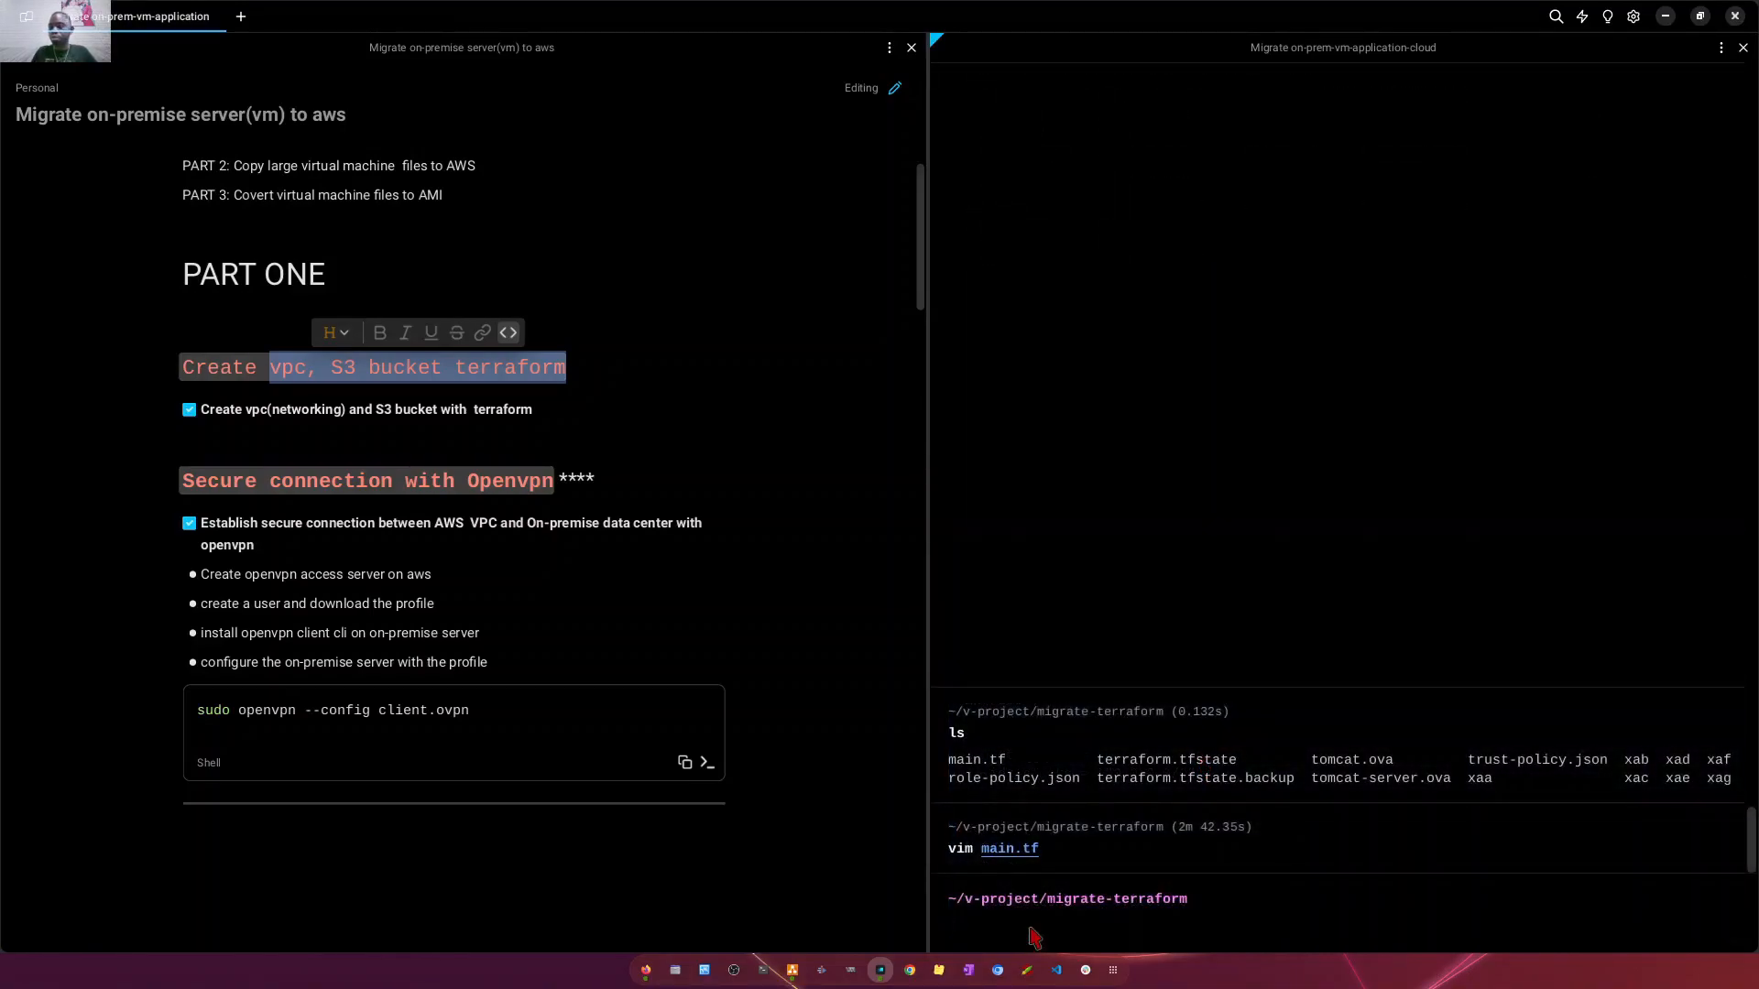
- Leave main.tf in vim and initialize the migrate-terraform project with terraform init
text(terr)
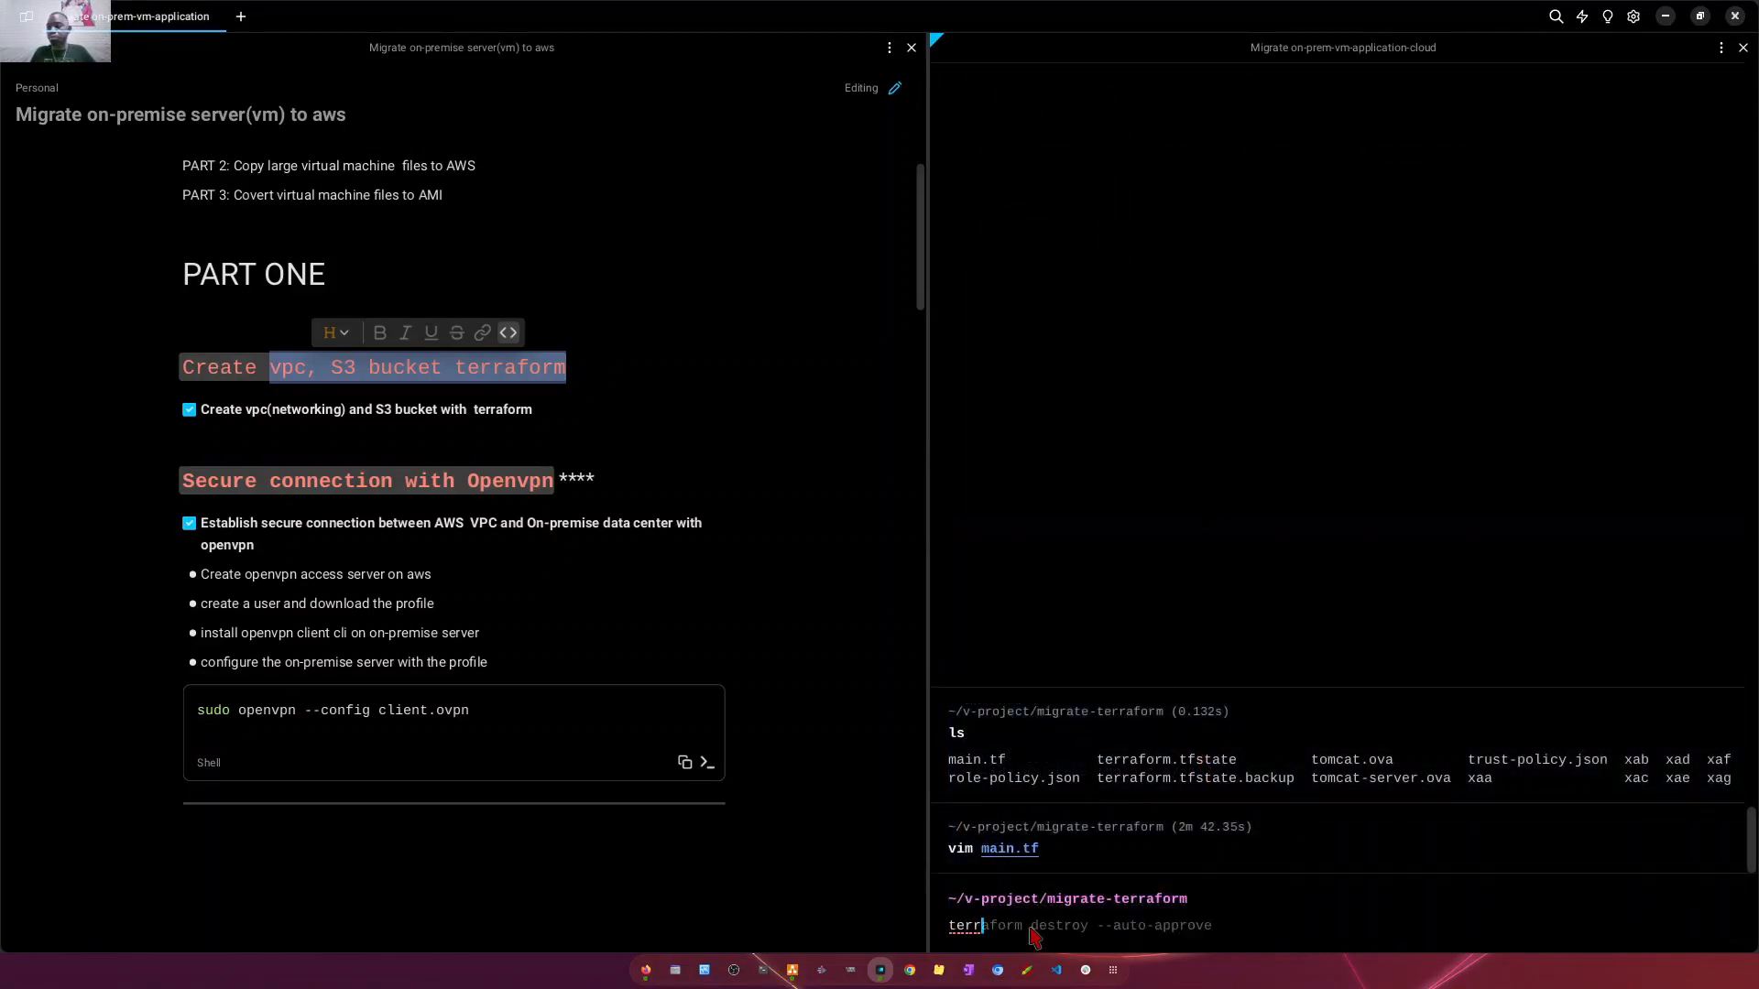
text(aform i)
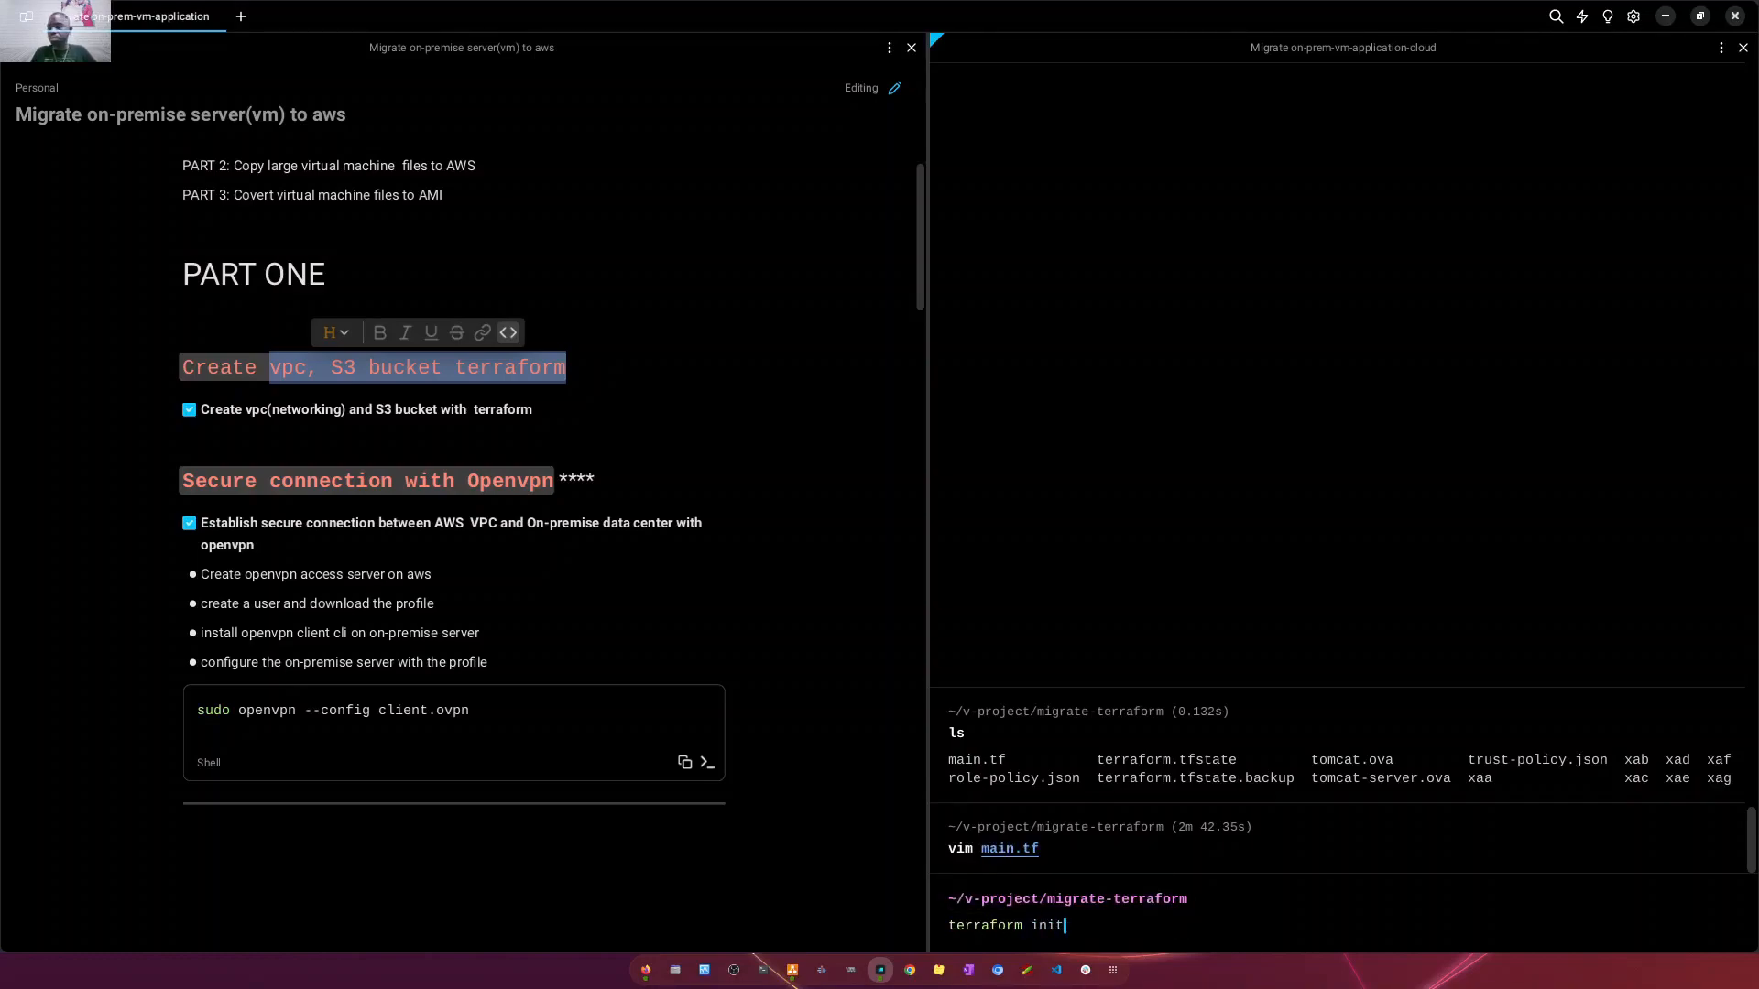
text(nit)
key(Return)
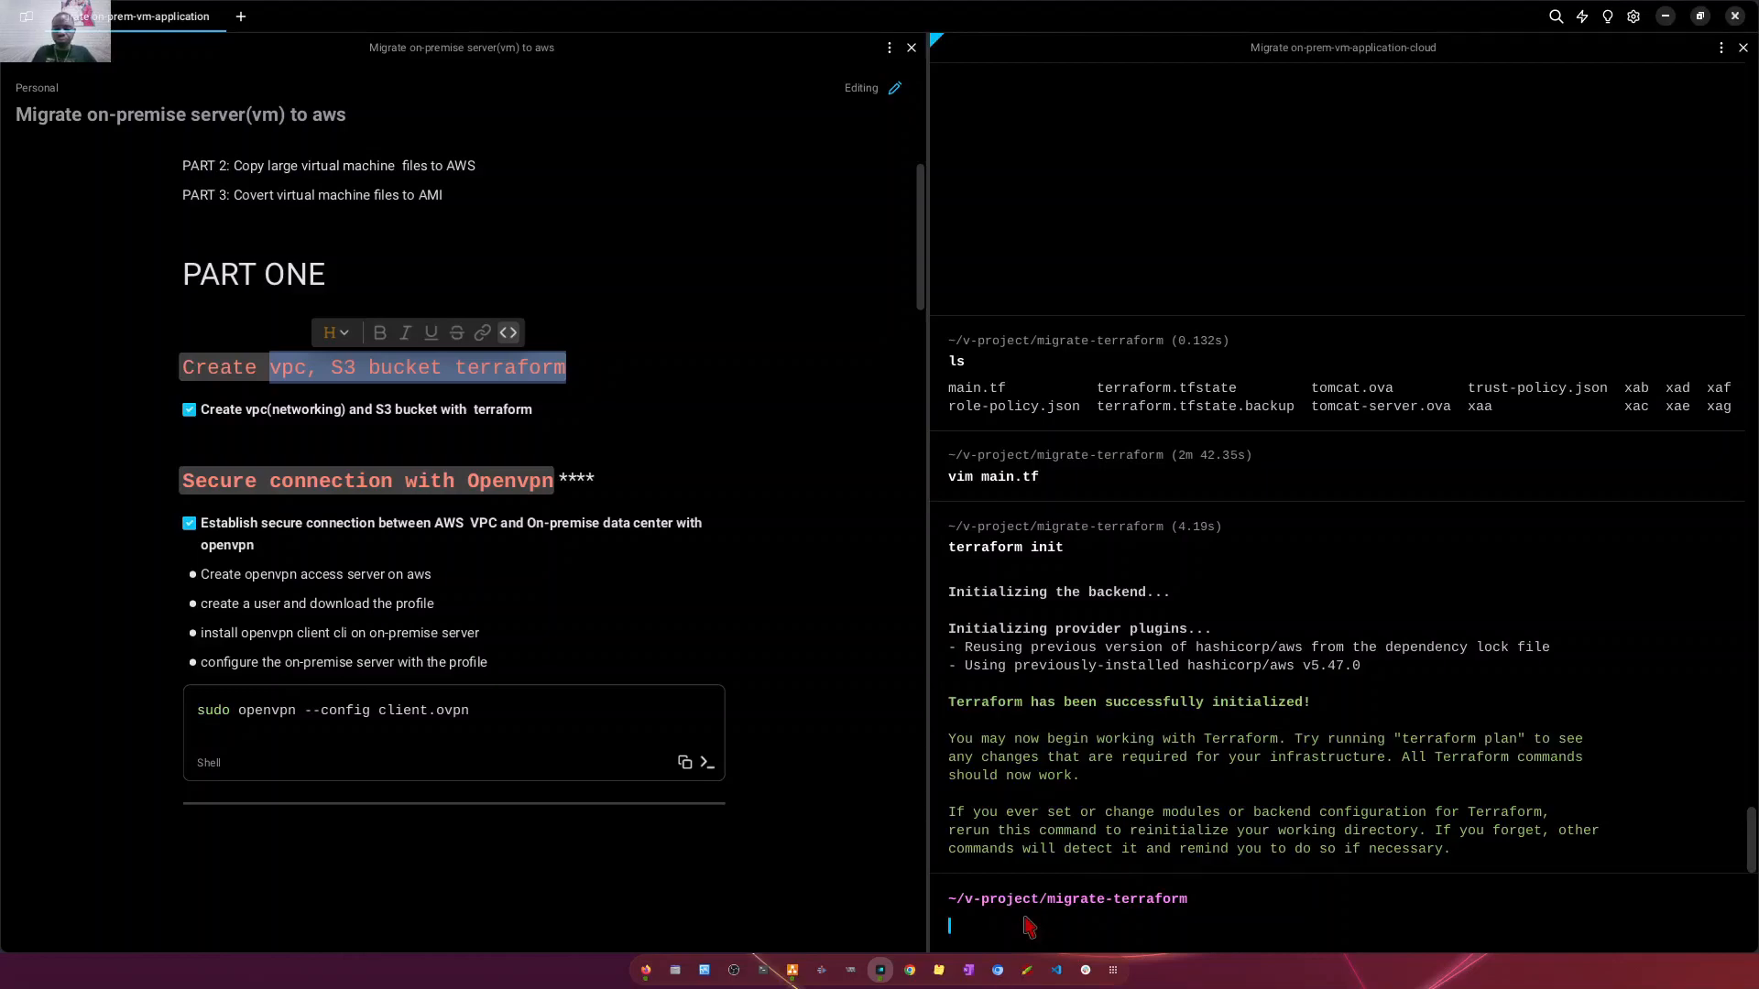
- Run terraform plan in the migrate-terraform project and review the planned VPC, security group and S3 bucket resources
key(Up)
key(BackSpace)
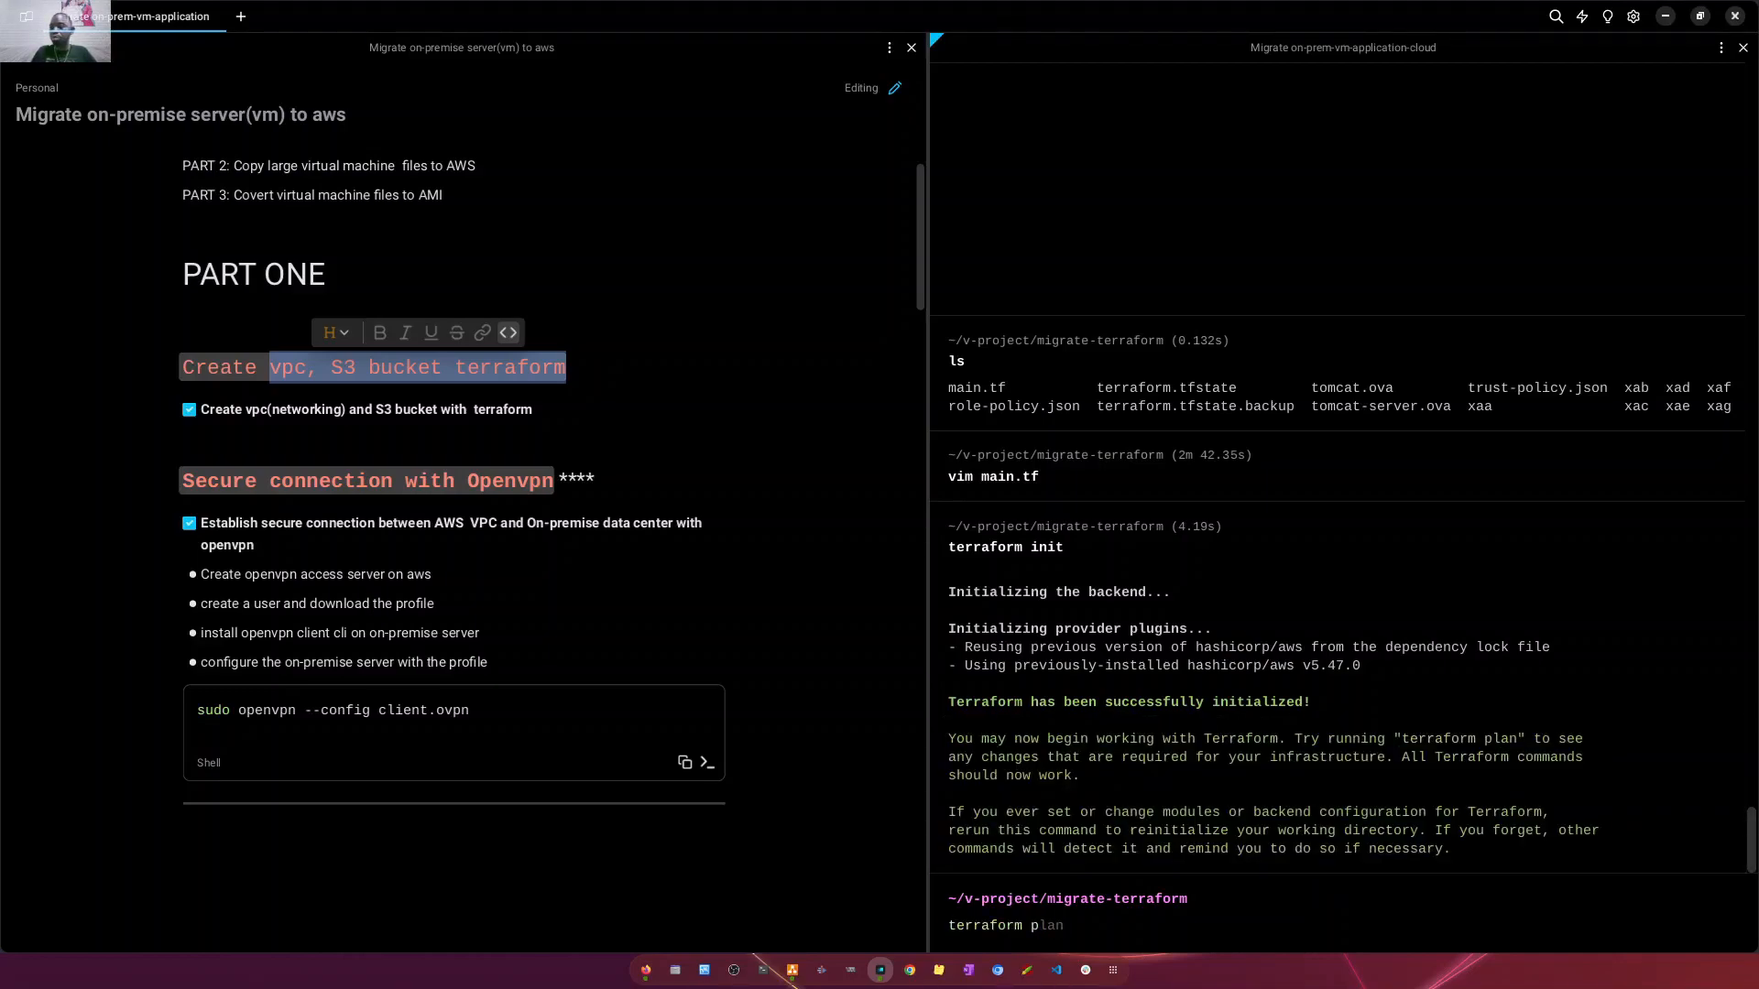
key(Return)
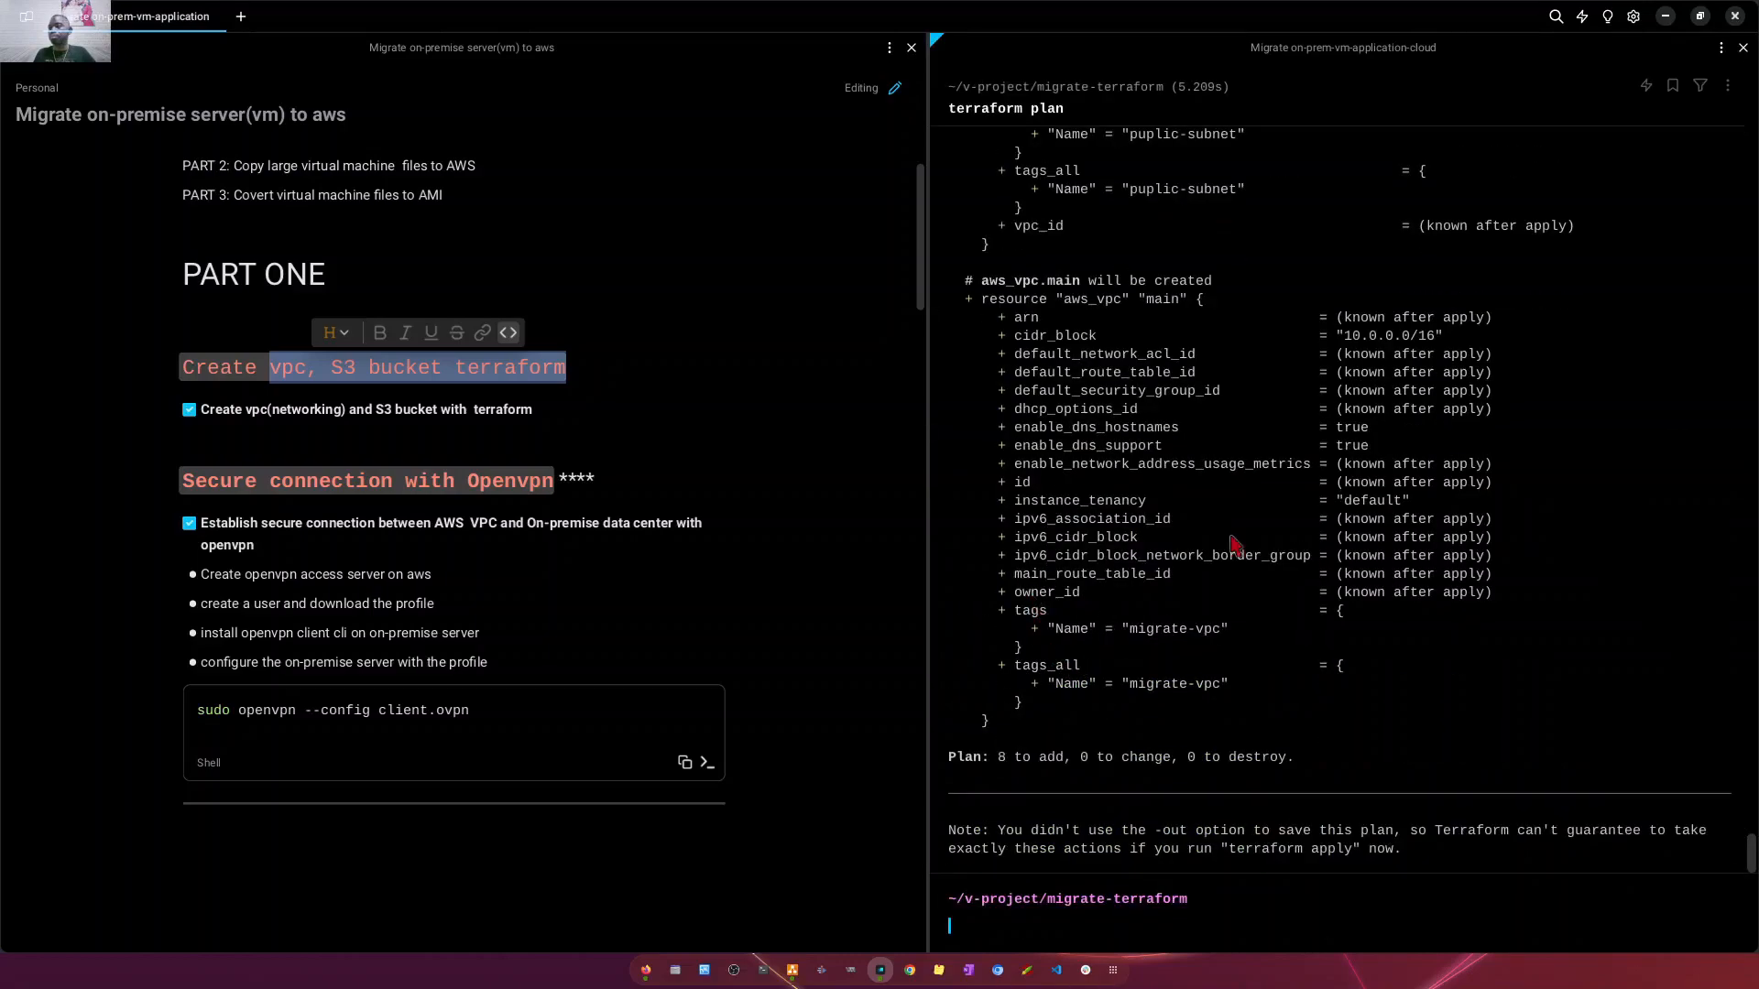
scroll(1263, 502, up, 15)
scroll(1263, 502, up, 10)
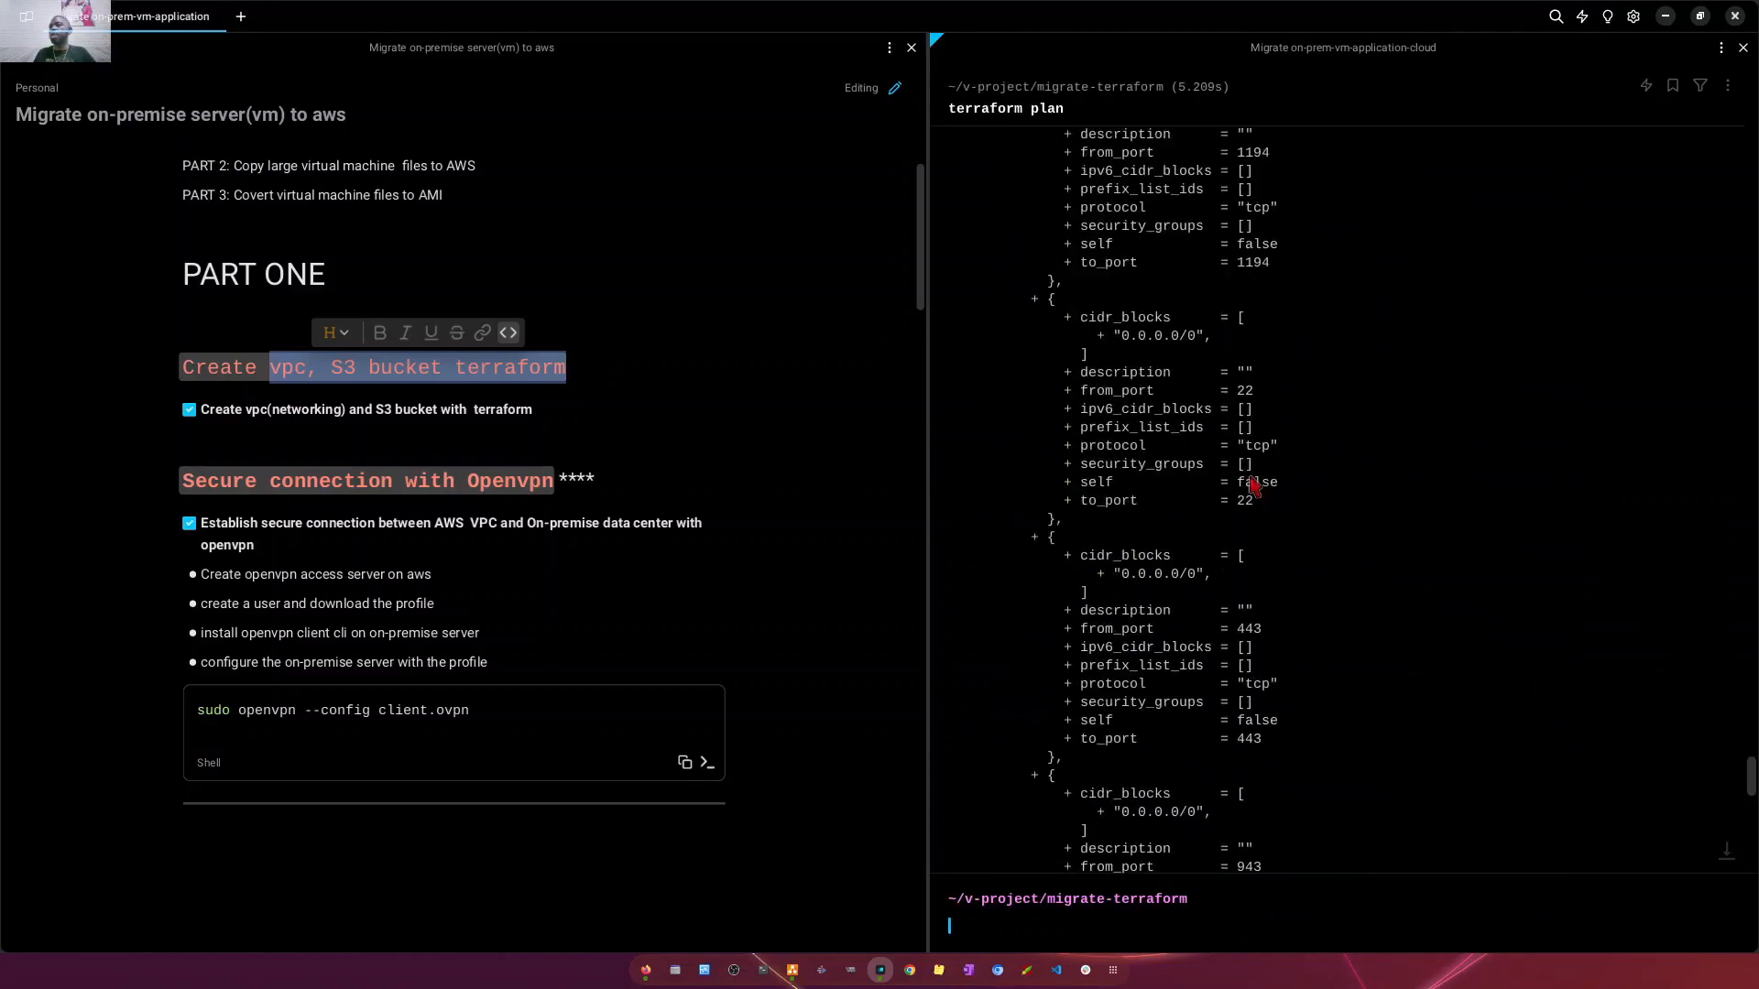
scroll(1232, 458, up, 15)
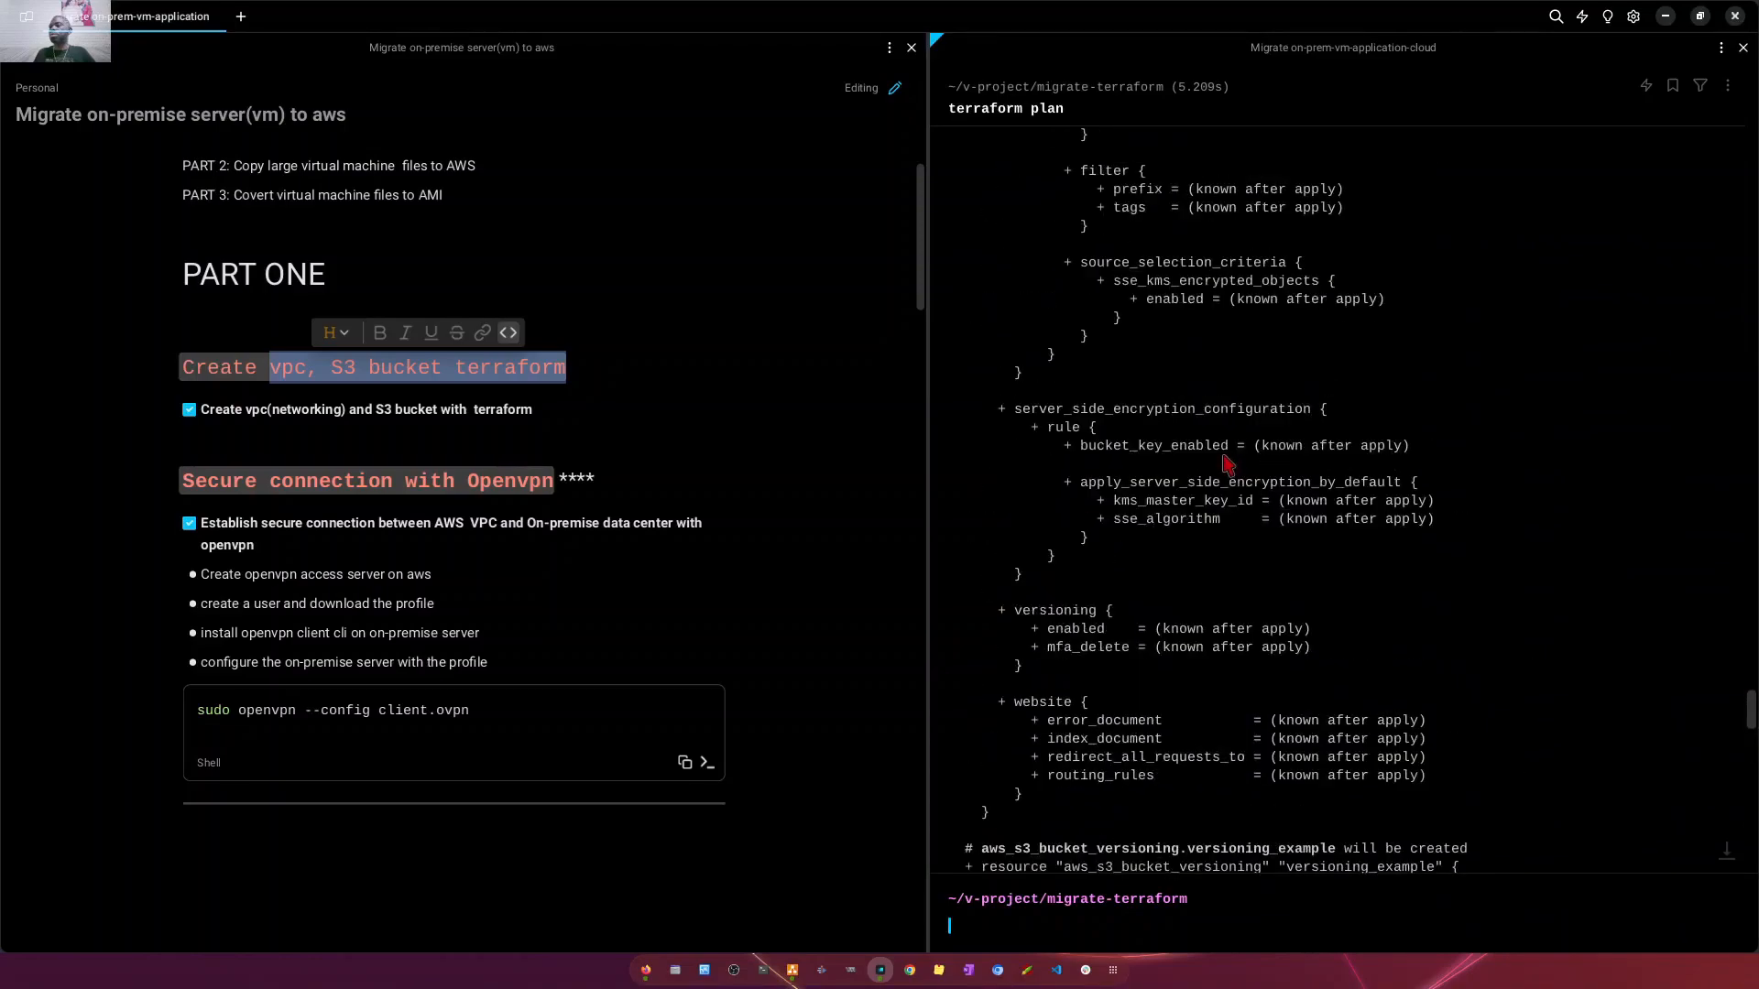
scroll(1232, 425, up, 15)
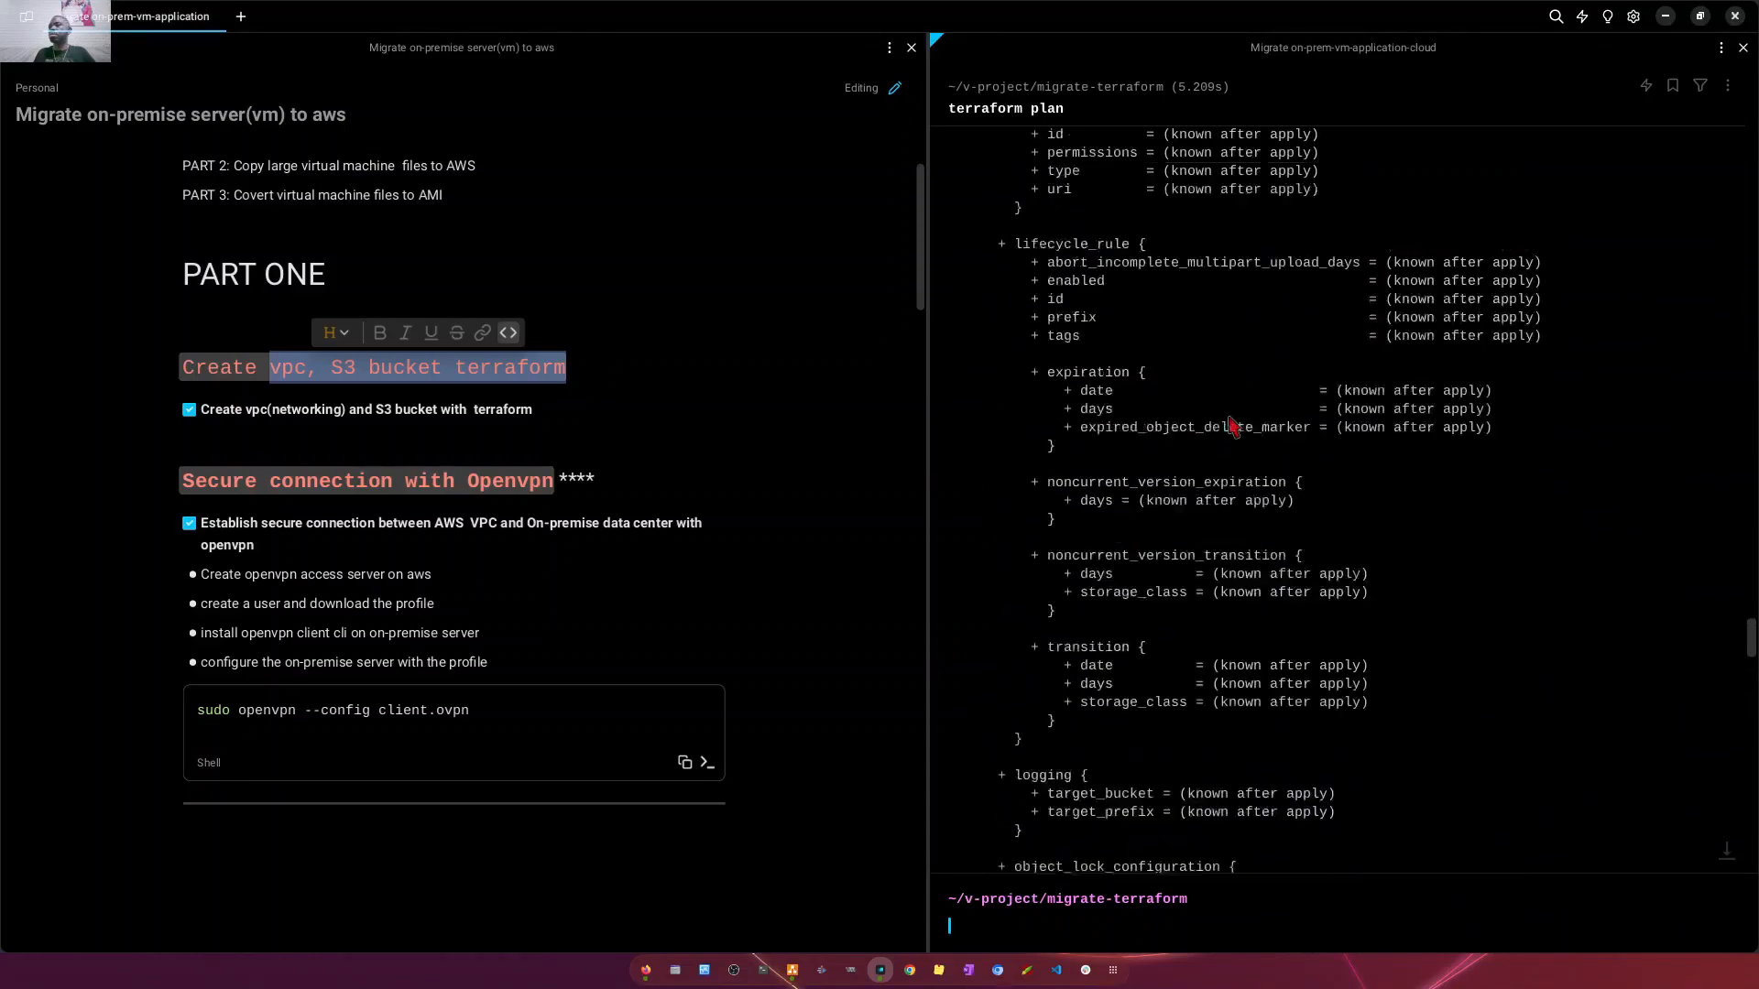
- Finish reviewing the Terraform plan output and apply the migrate-terraform configuration with terraform apply --auto-approve
scroll(1232, 419, up, 15)
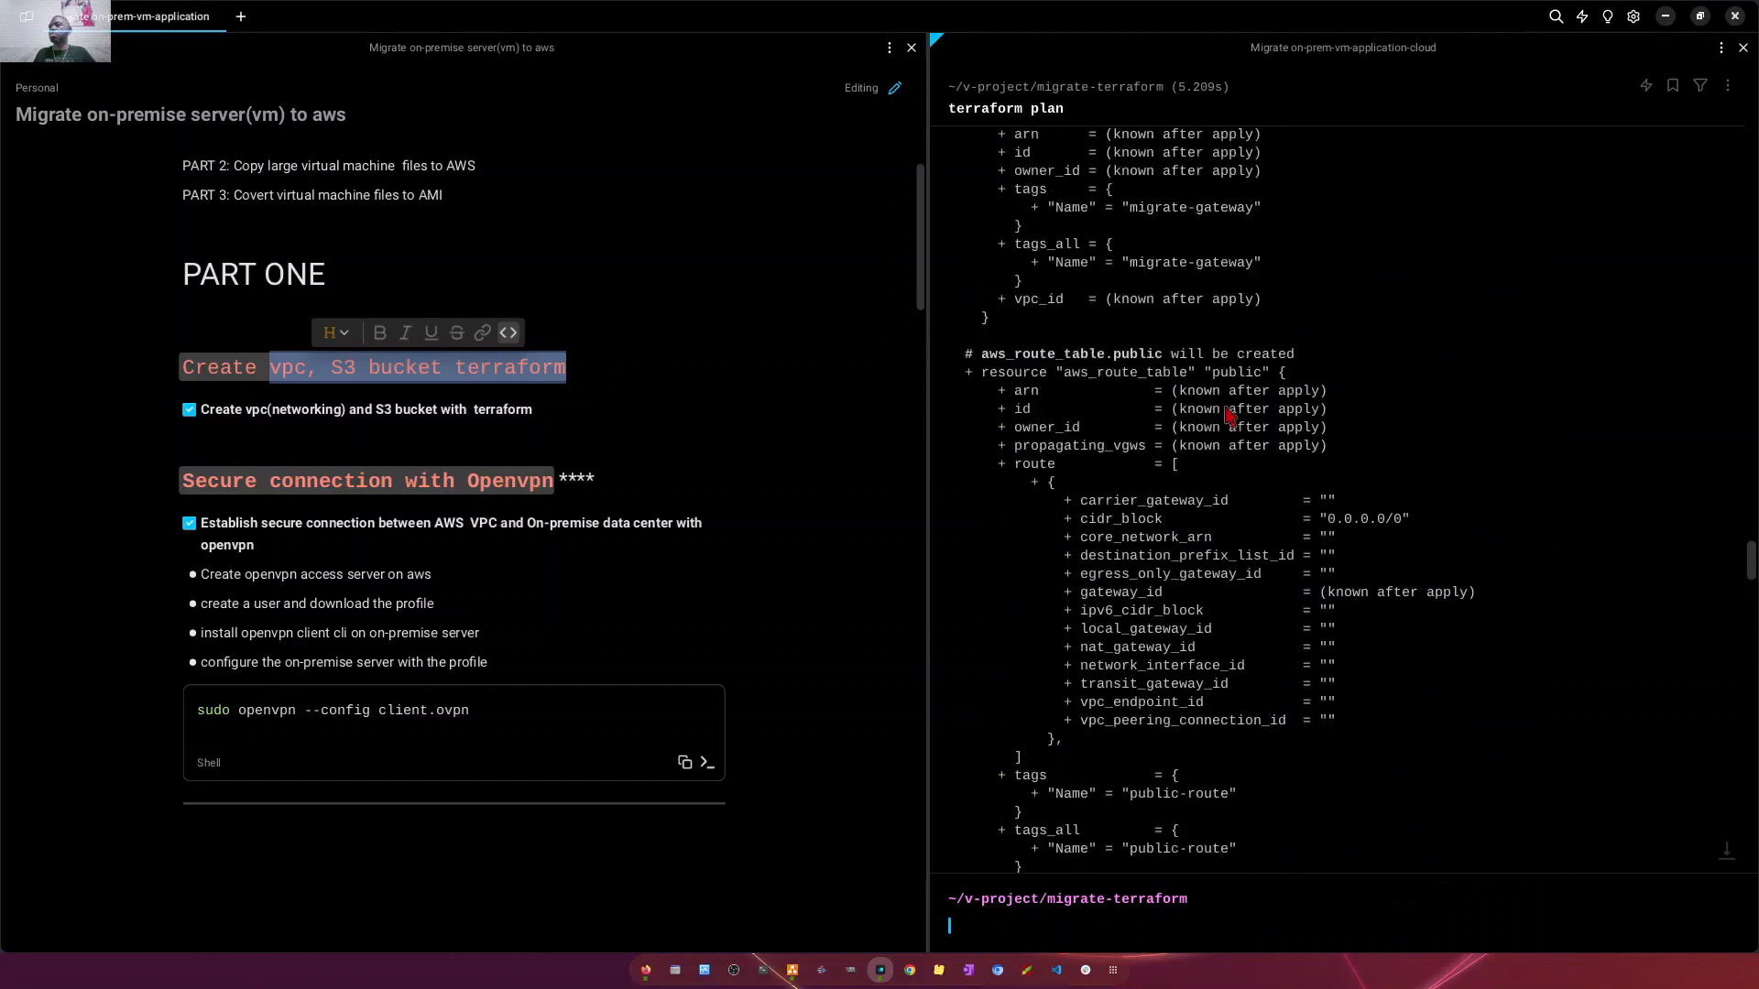
scroll(1209, 531, down, 6)
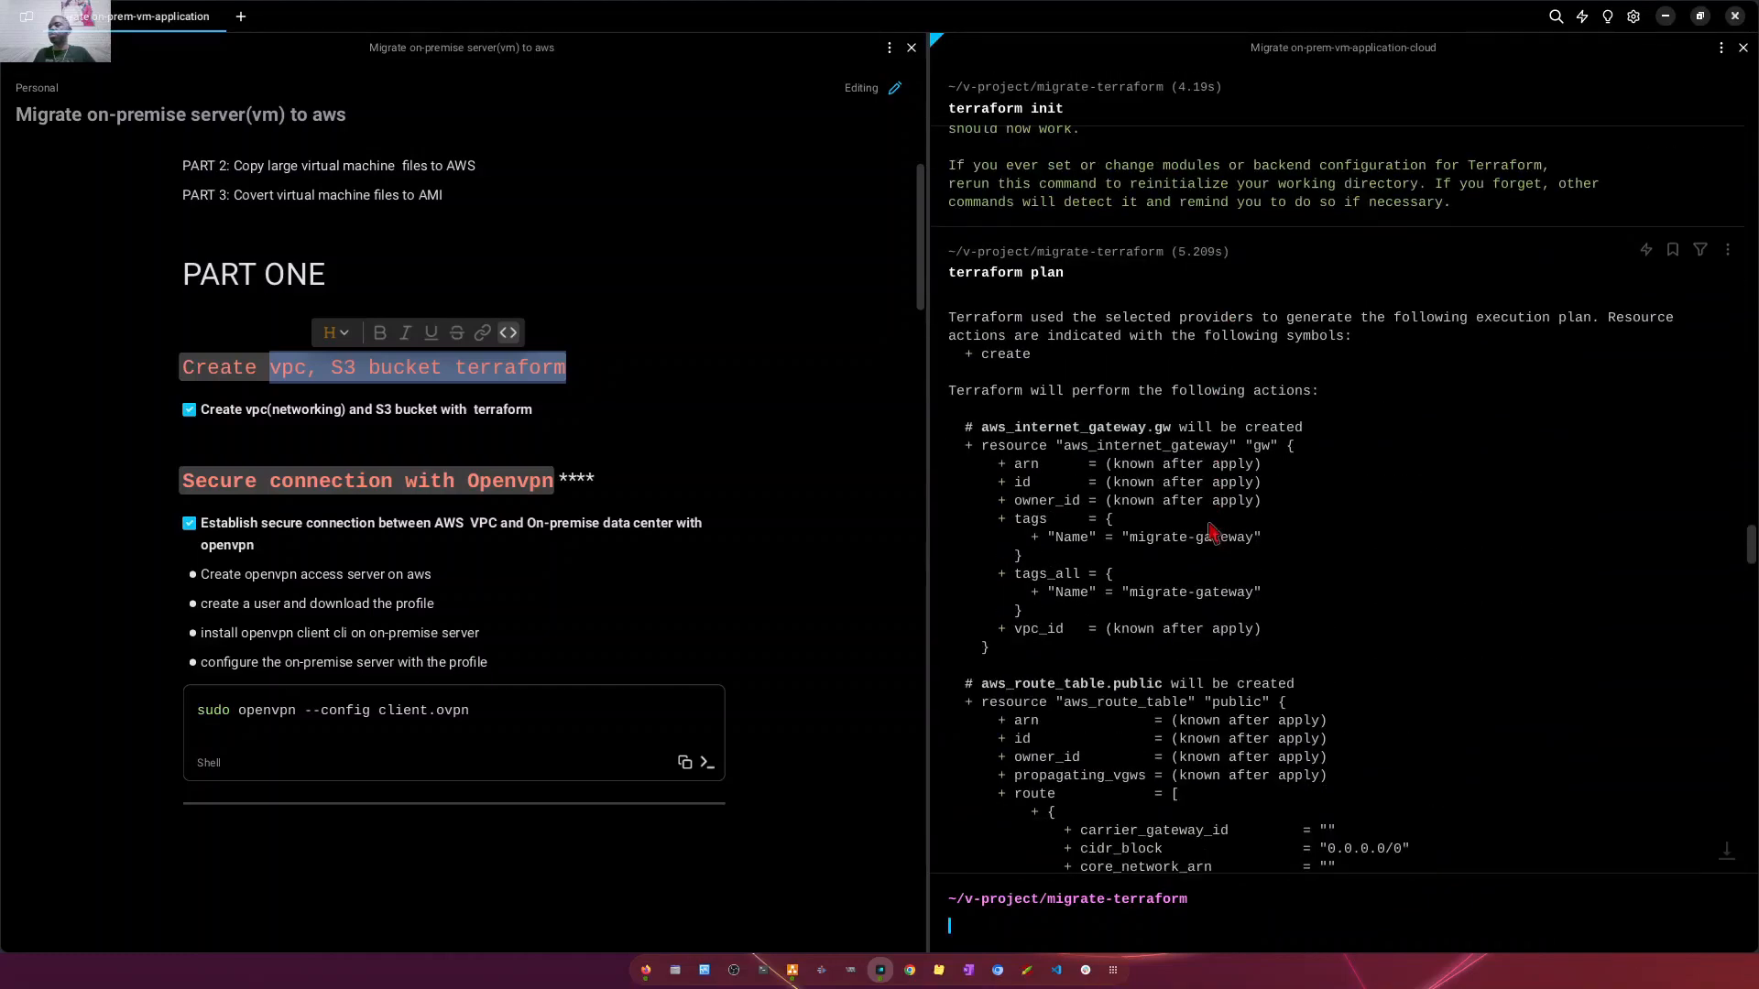
scroll(1023, 357, down, 20)
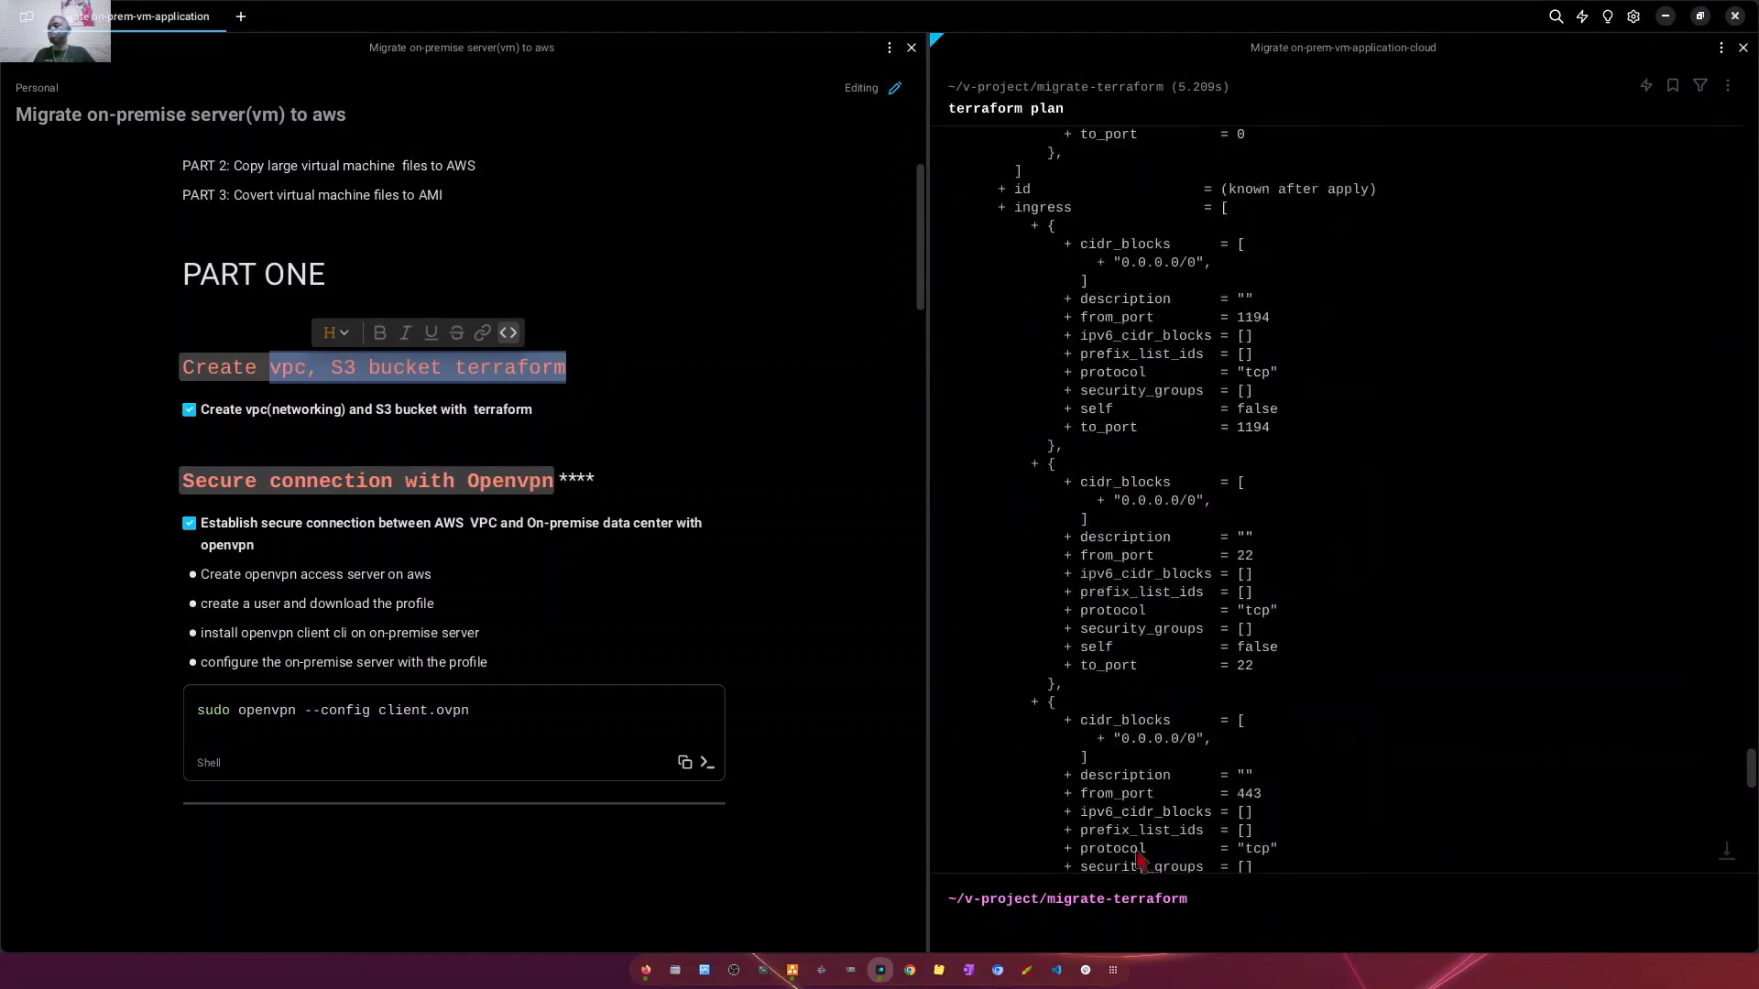
key(Up)
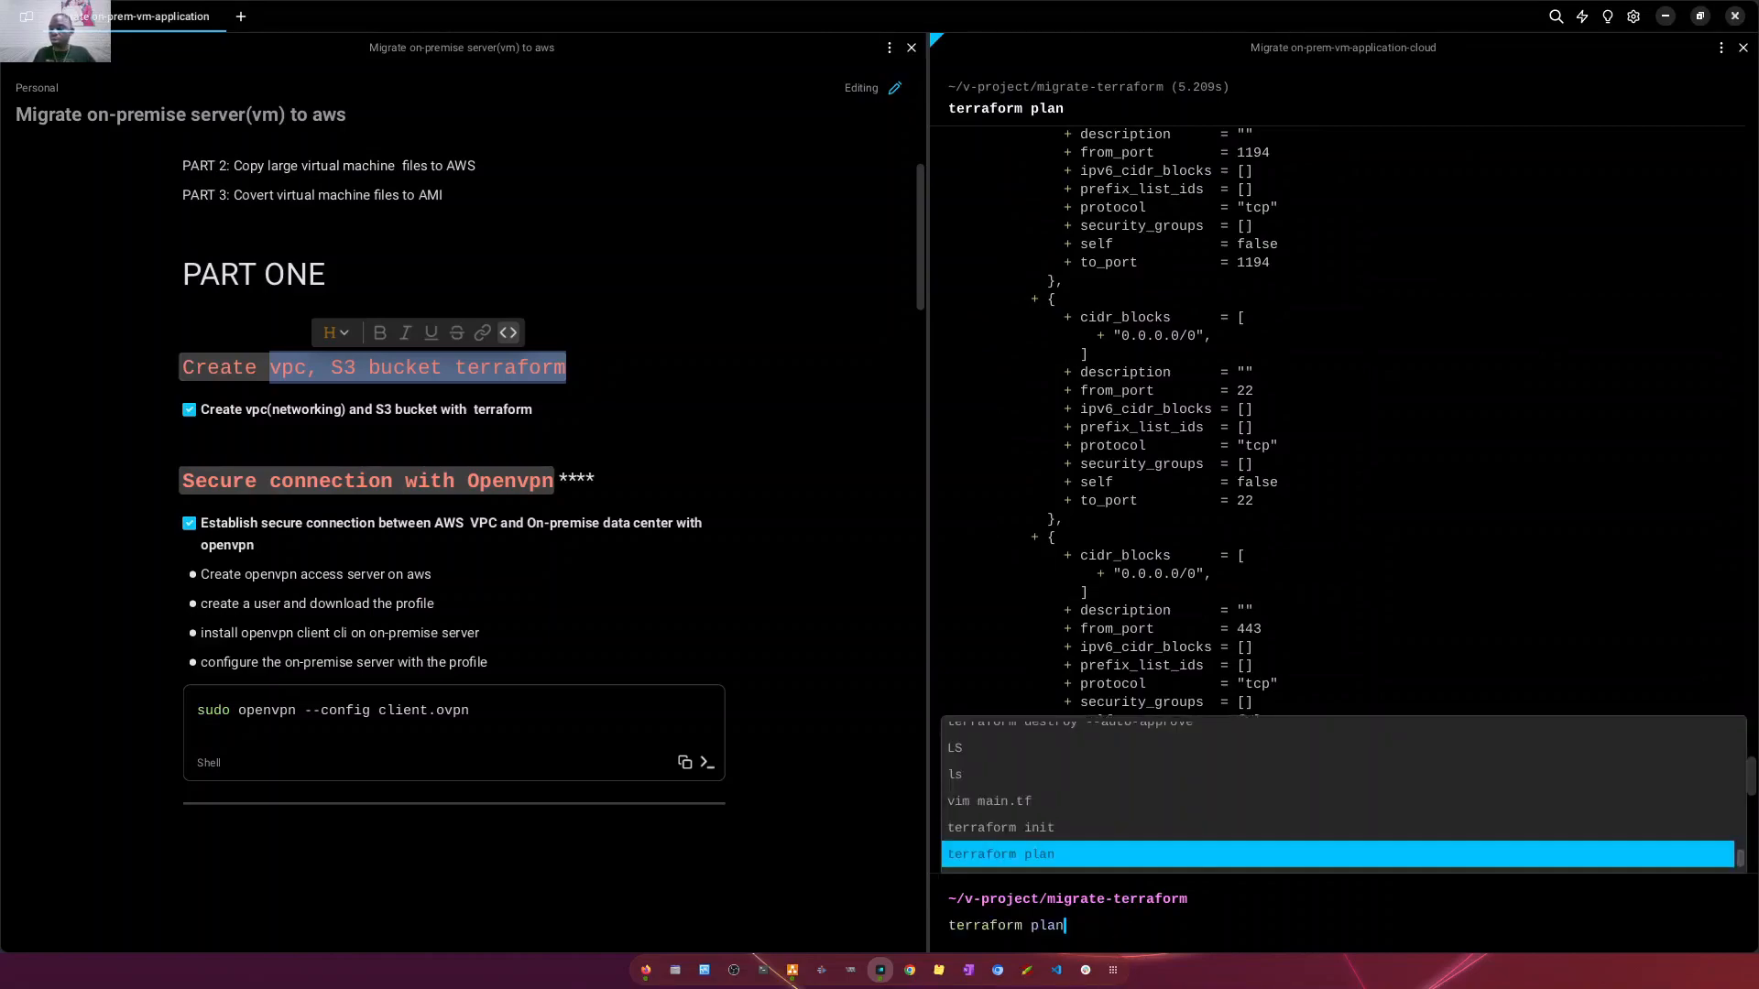
key(BackSpace)
key(BackSpace)
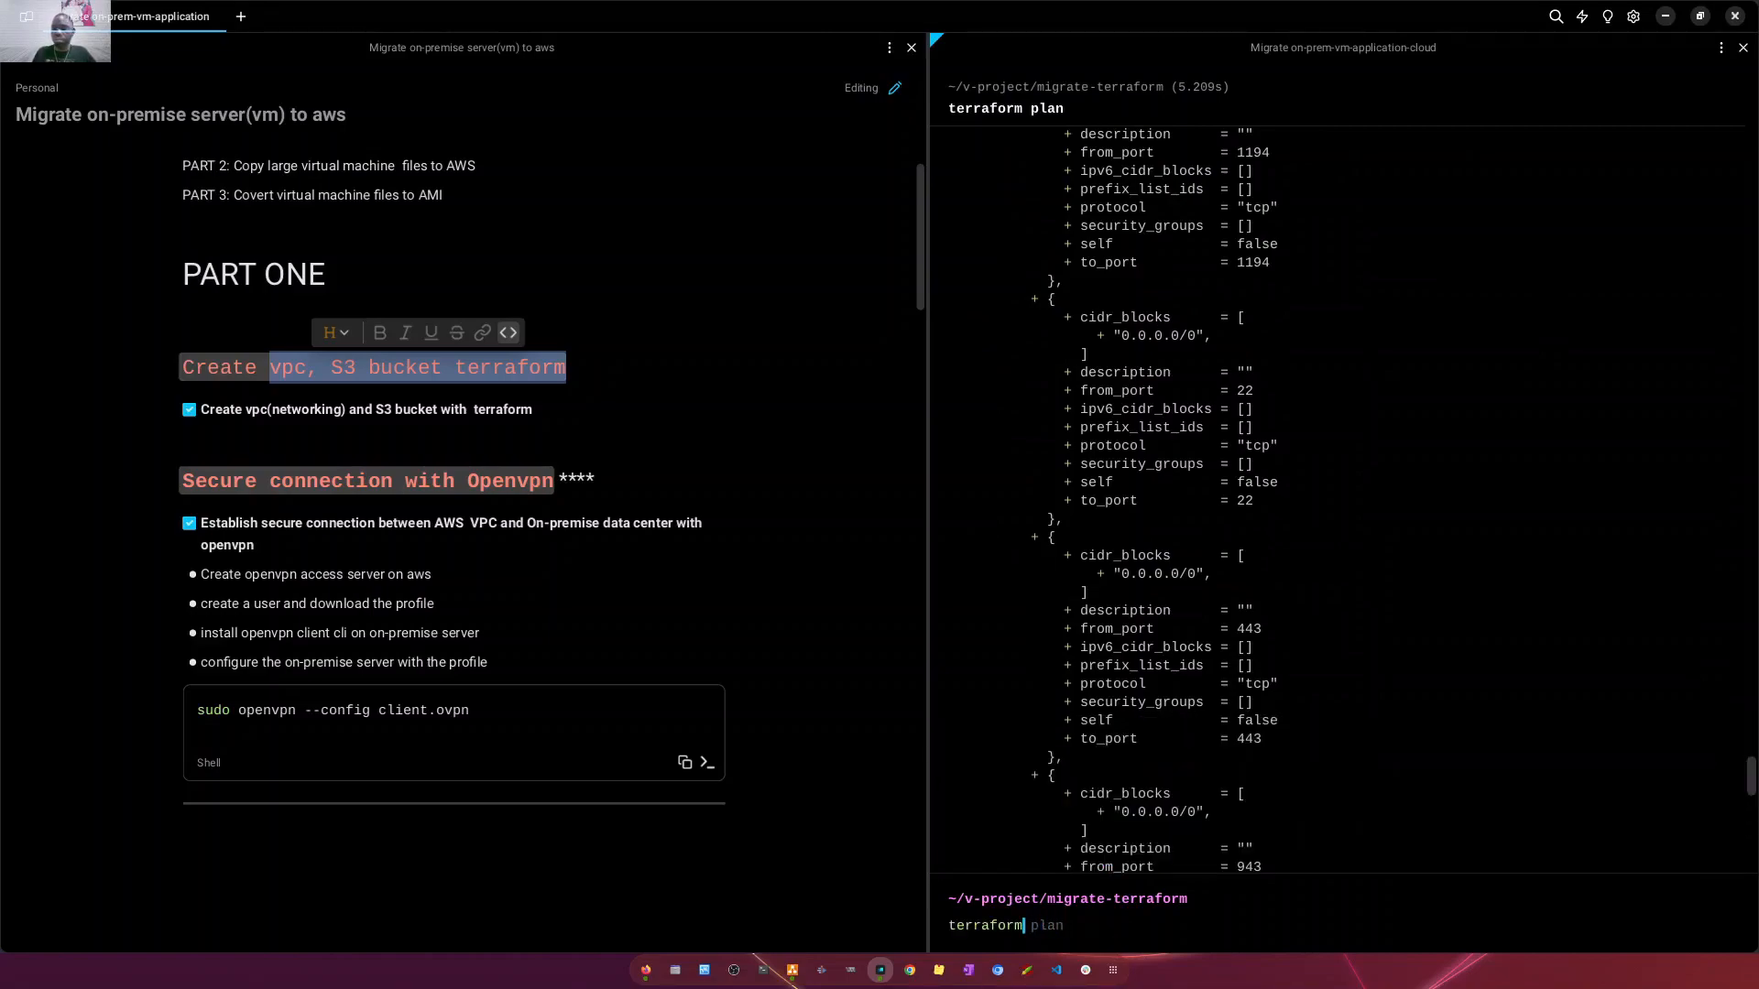
text(app)
key(Right)
key(Return)
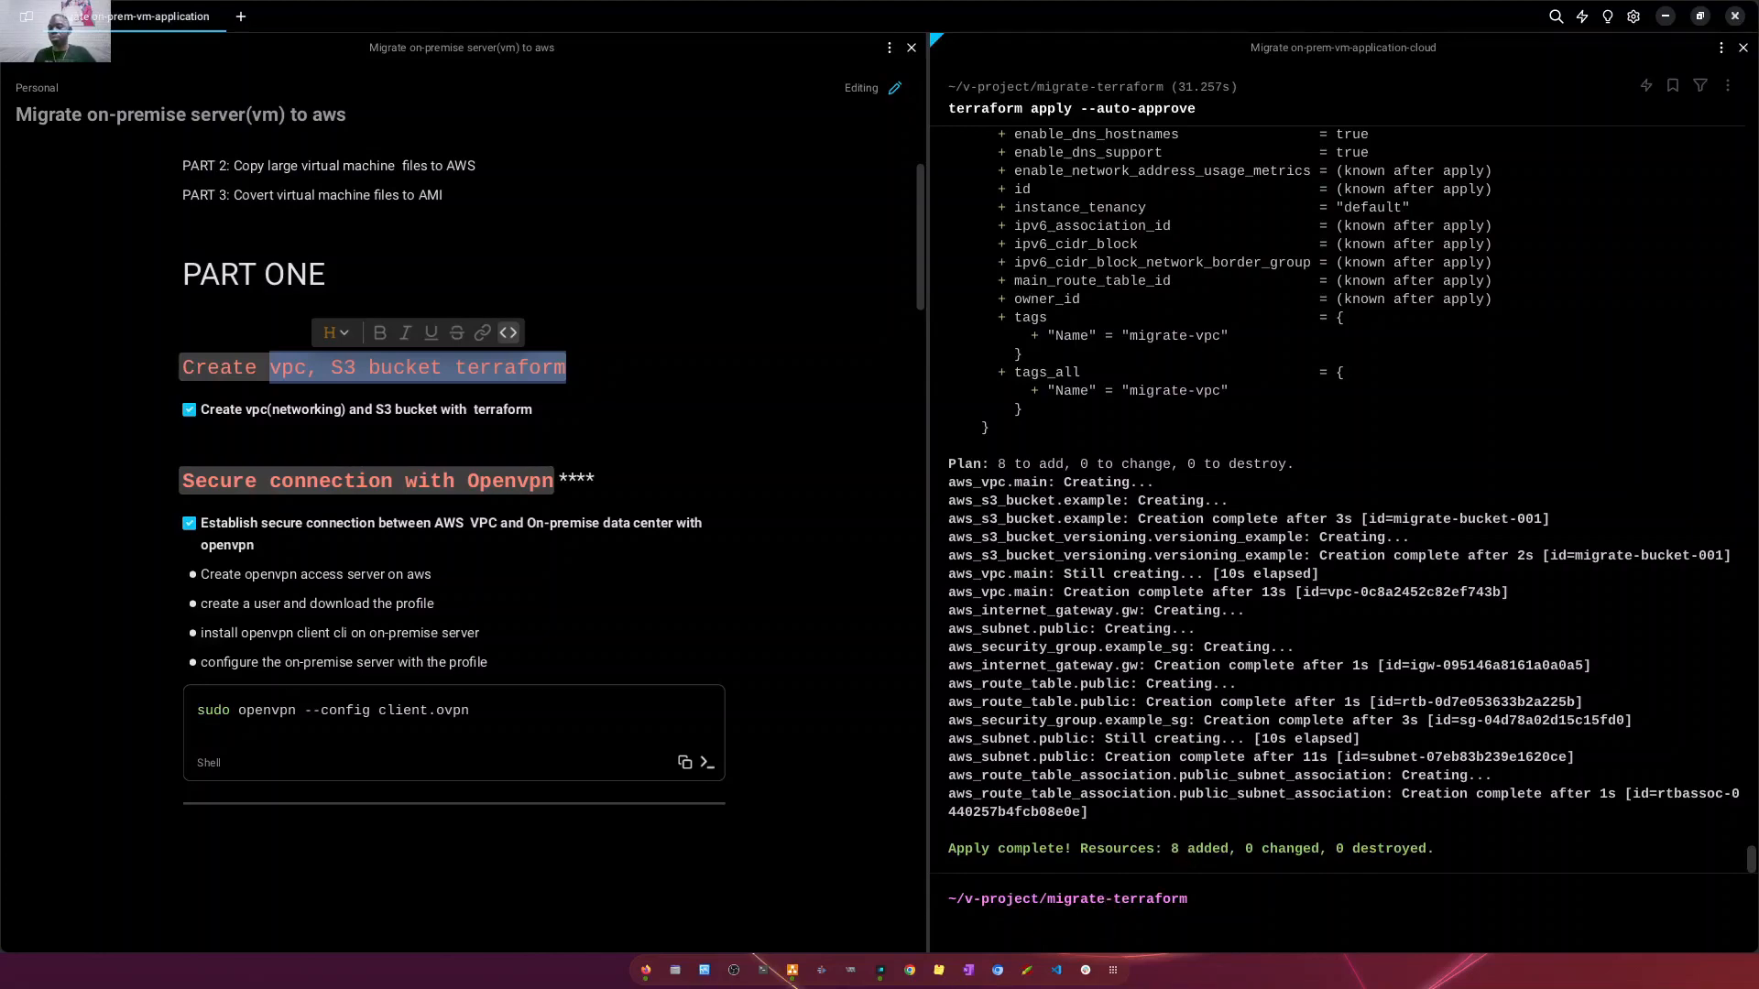
drag(1172, 853, 1206, 854)
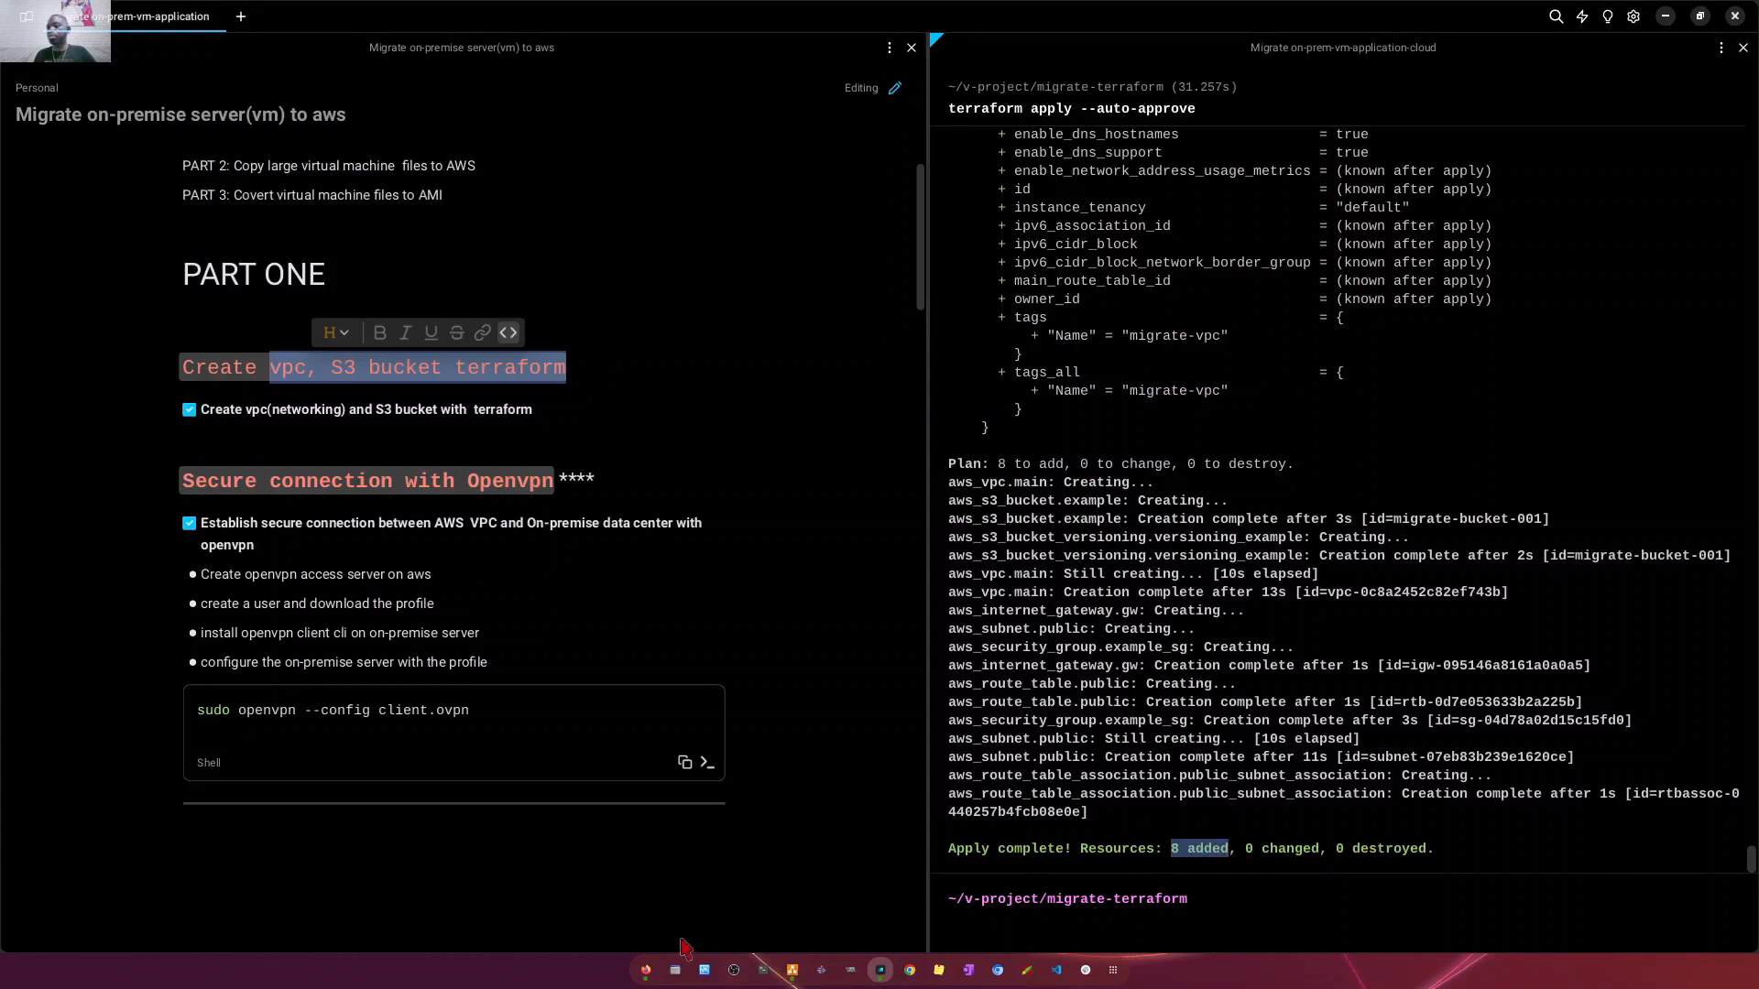
- Switch to the AWS VPC console in Firefox, reload the internet gateways list and check the available VPC filters
click(646, 970)
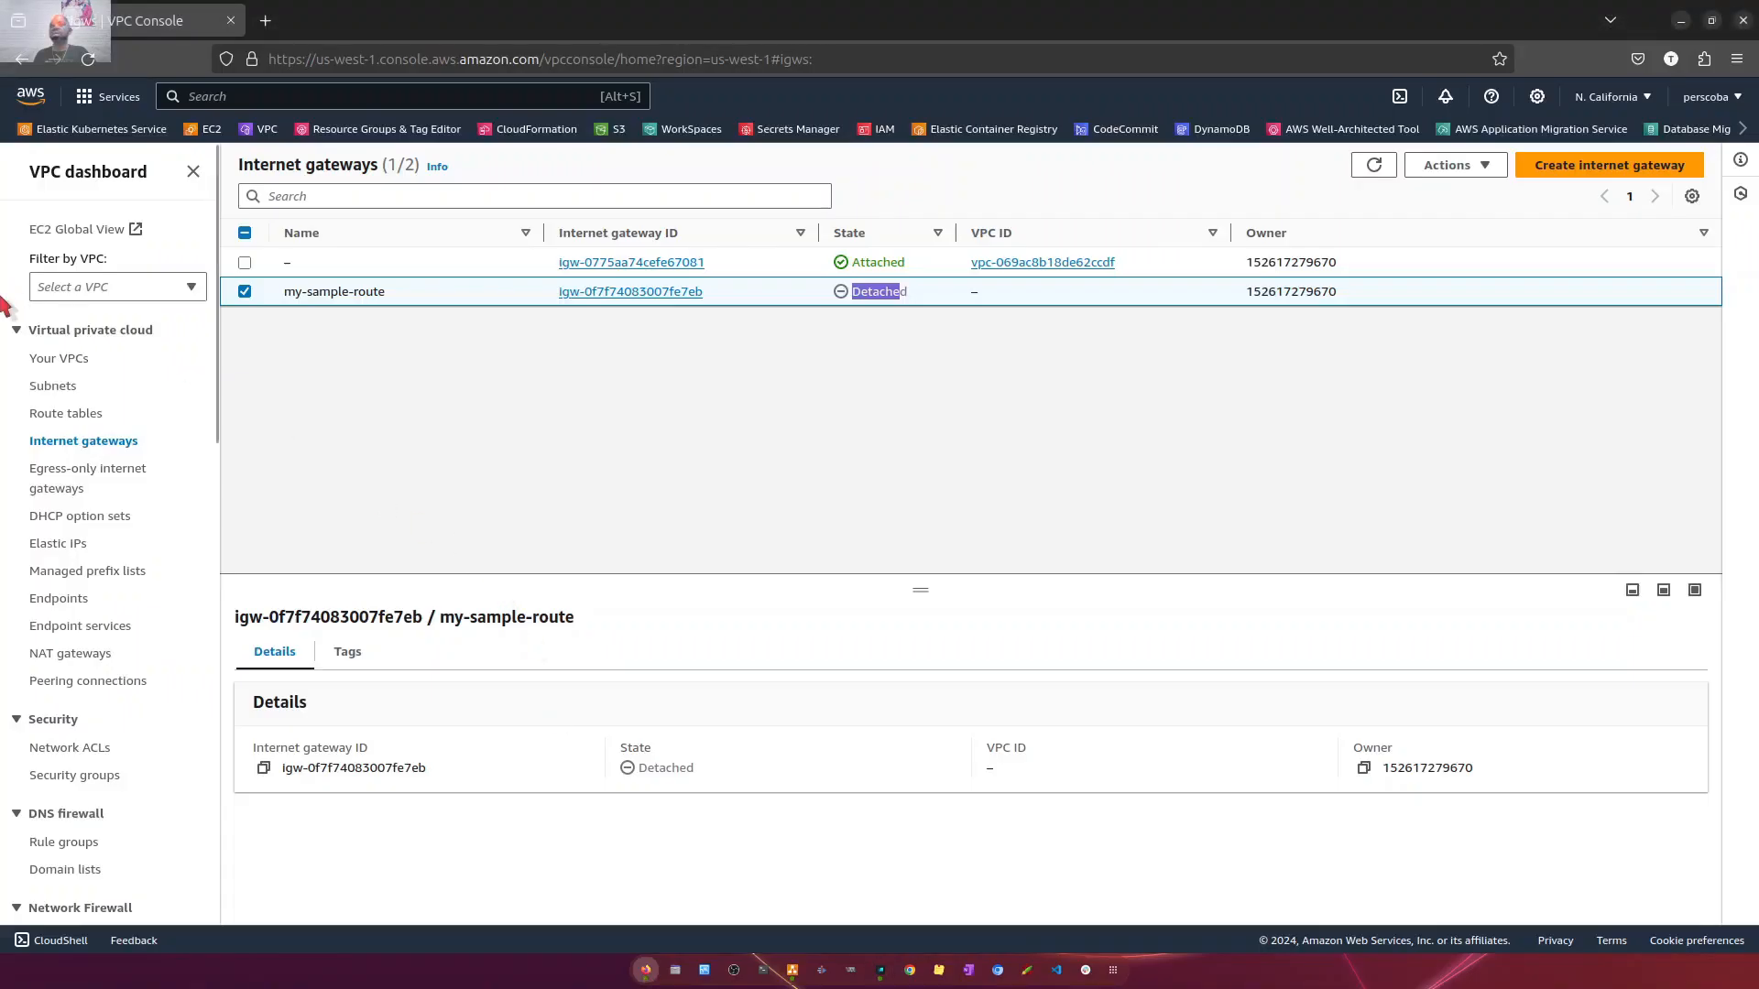
click(78, 291)
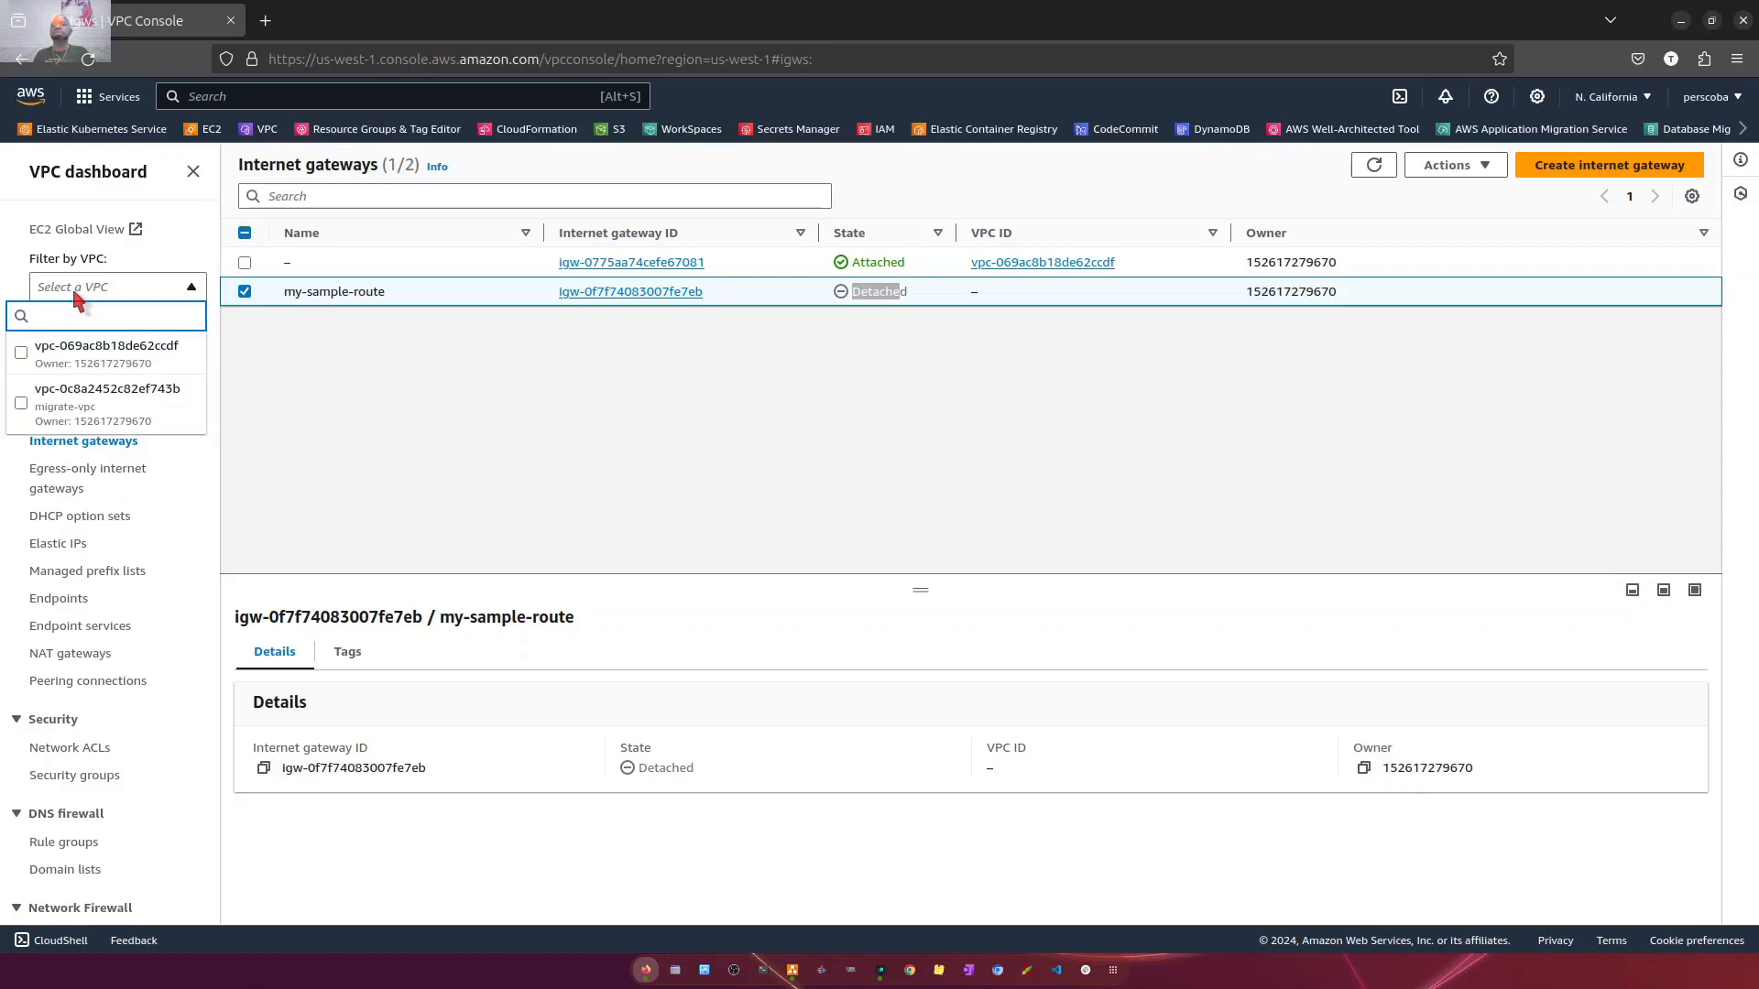
click(88, 60)
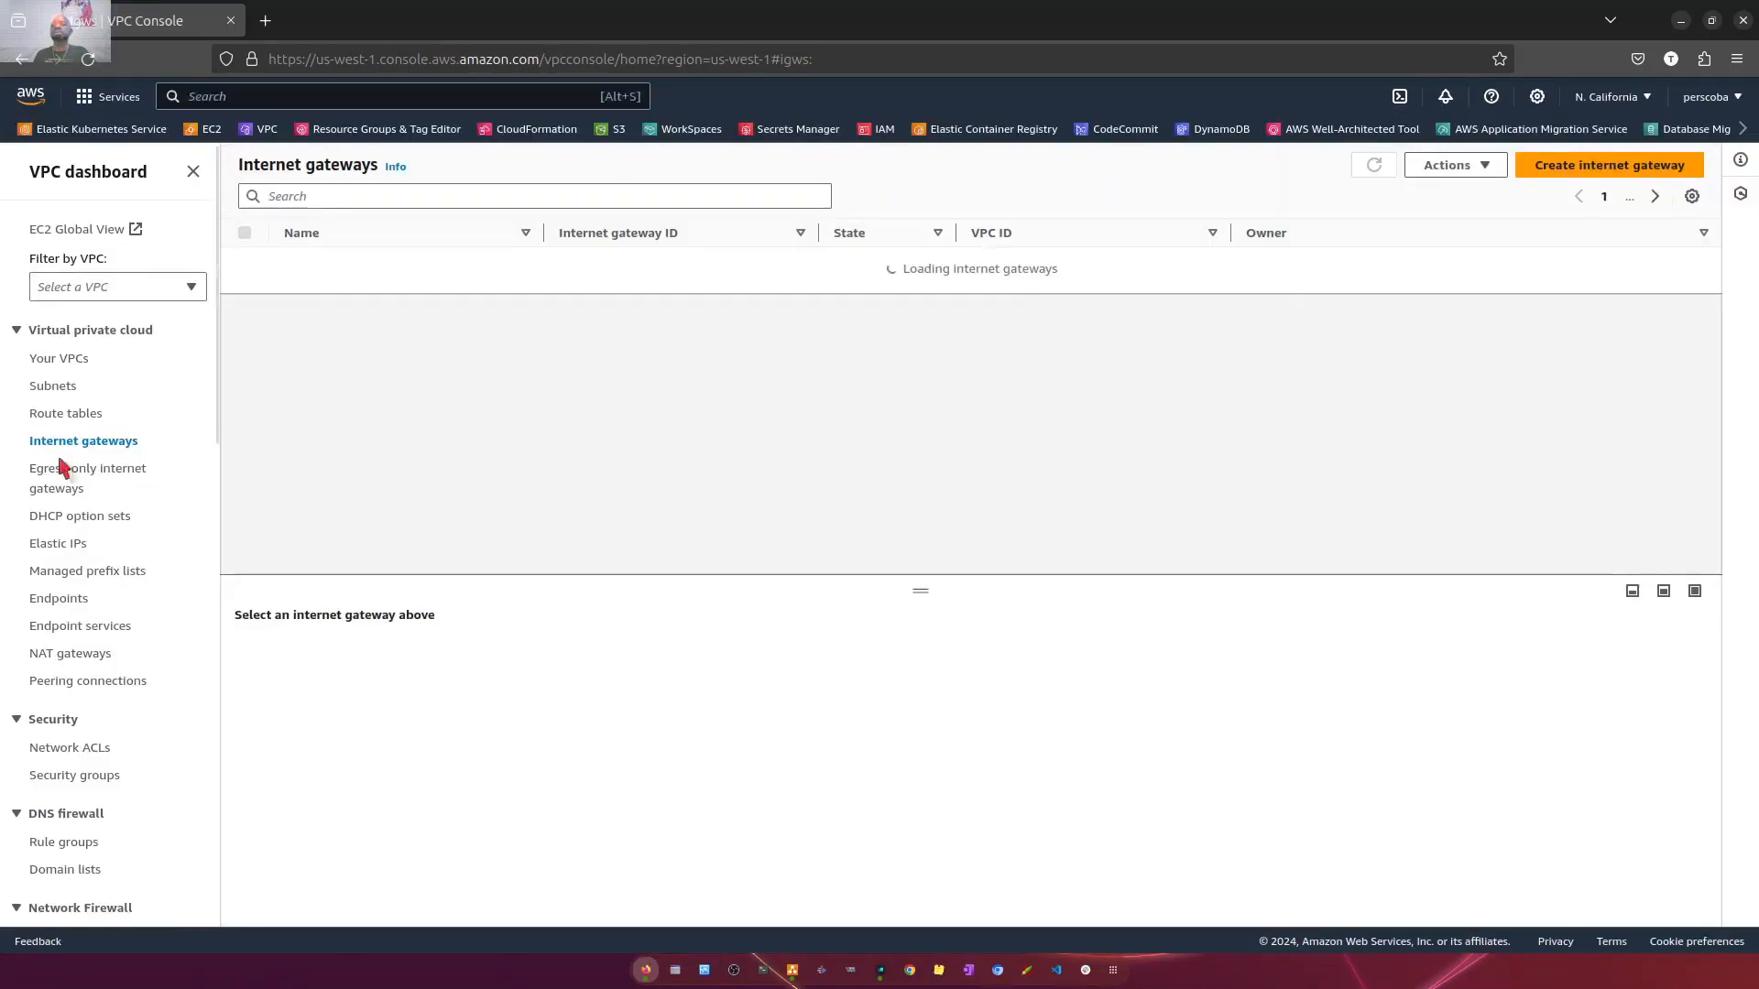
click(57, 287)
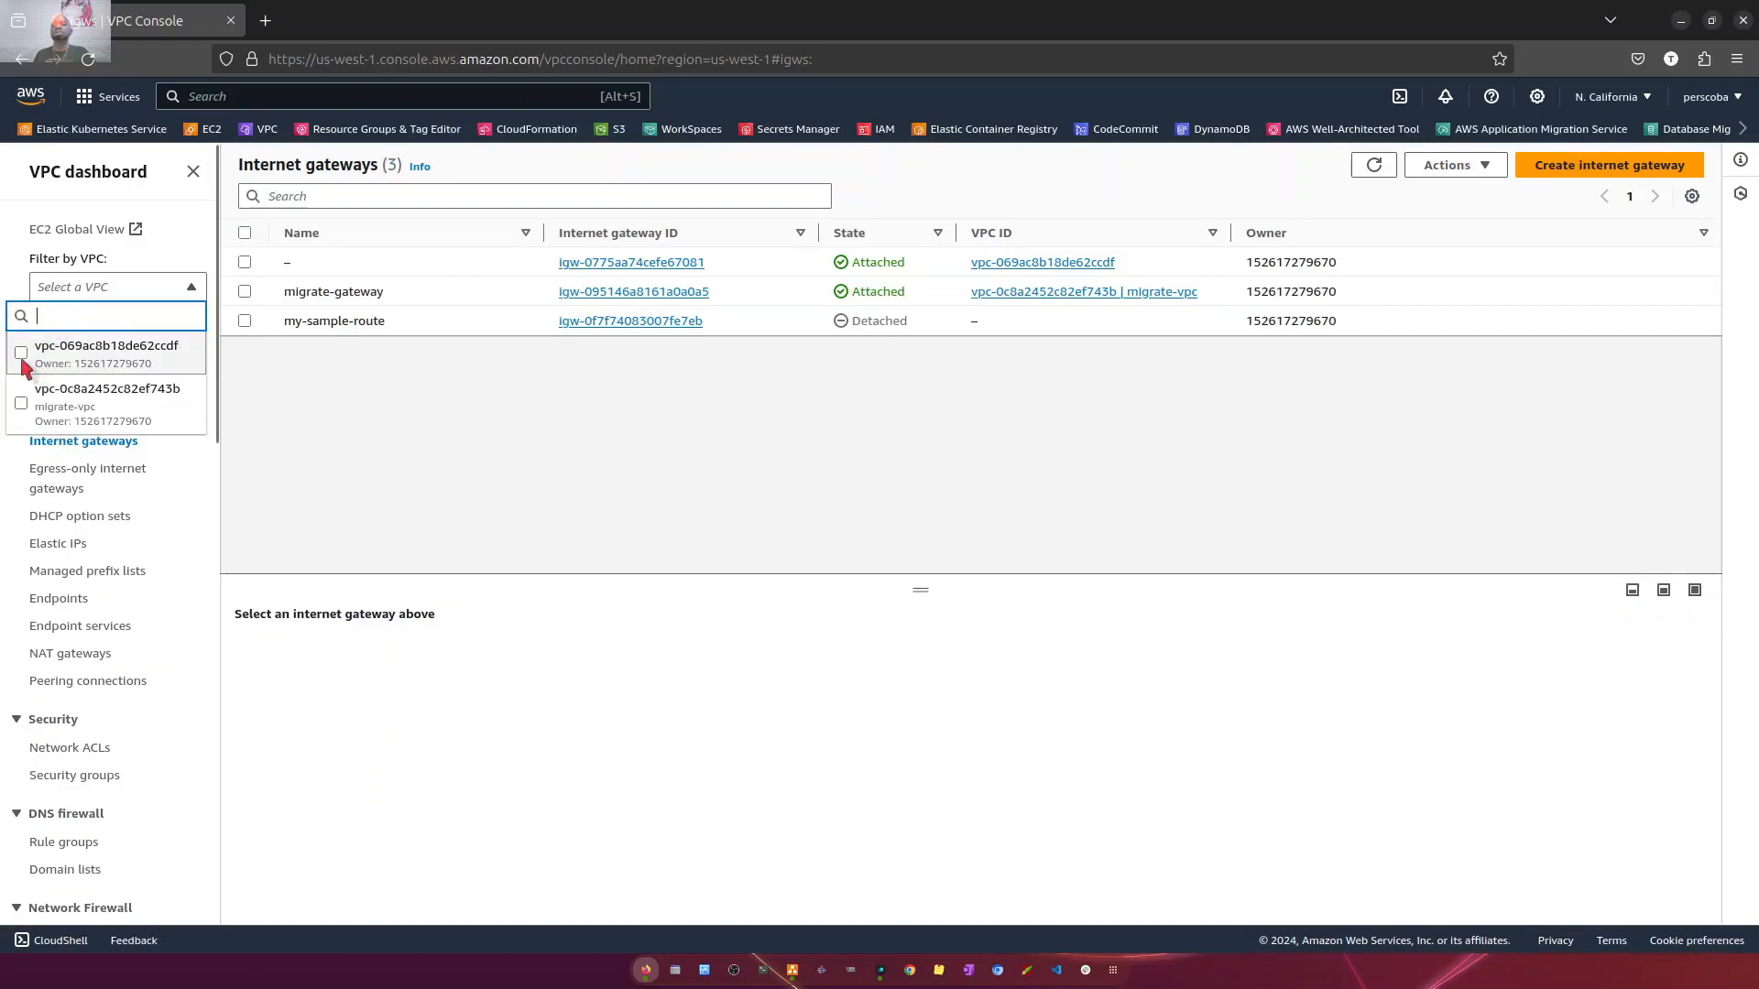
click(452, 420)
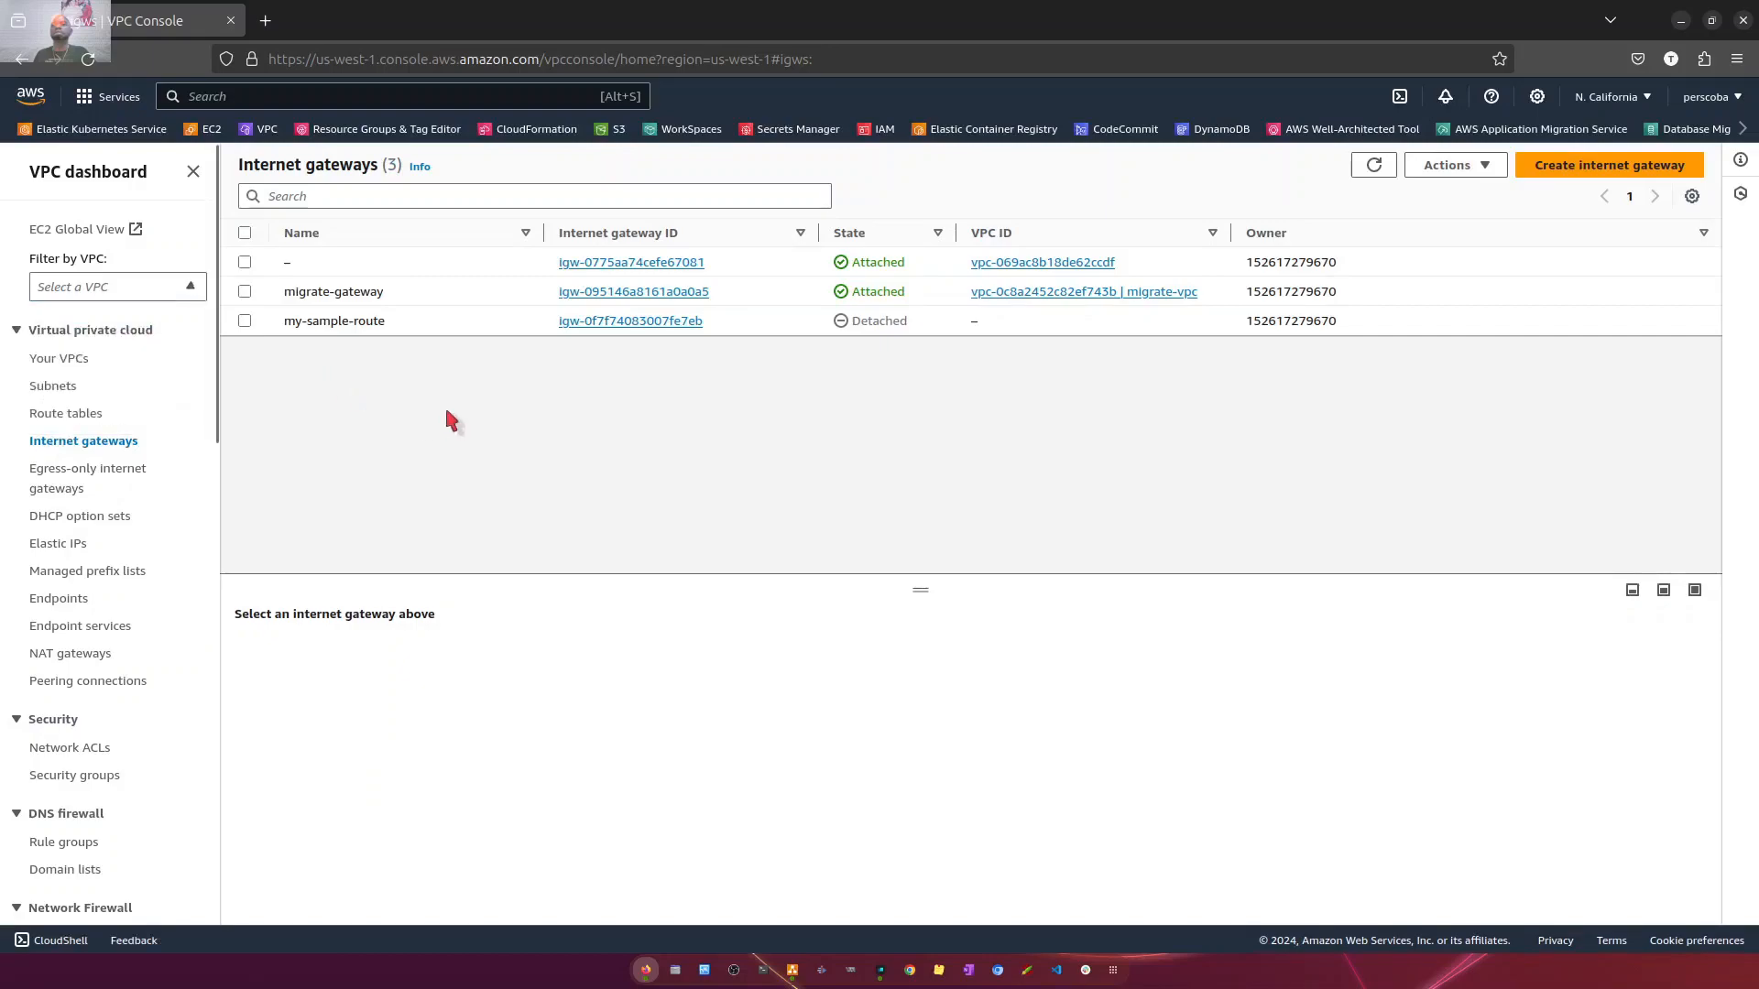
- Examine the resource map and CIDRs of migrate-vpc, as well as the internet gateways list
click(84, 358)
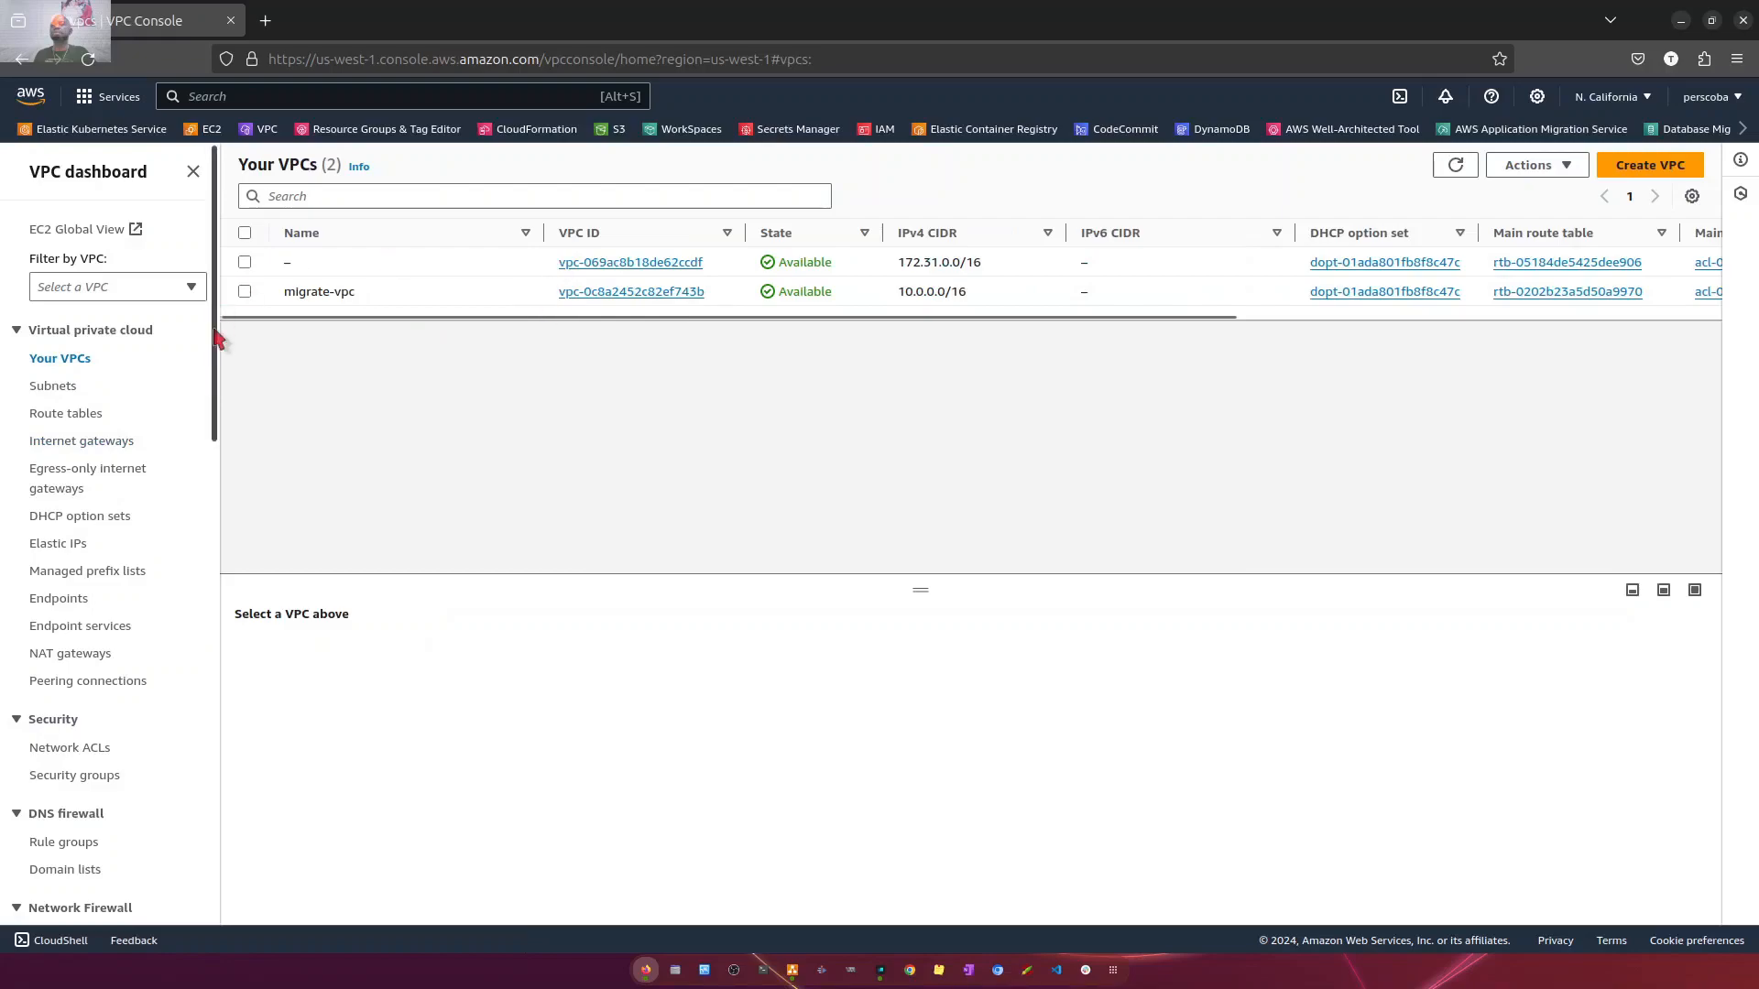
mouse_move(348, 293)
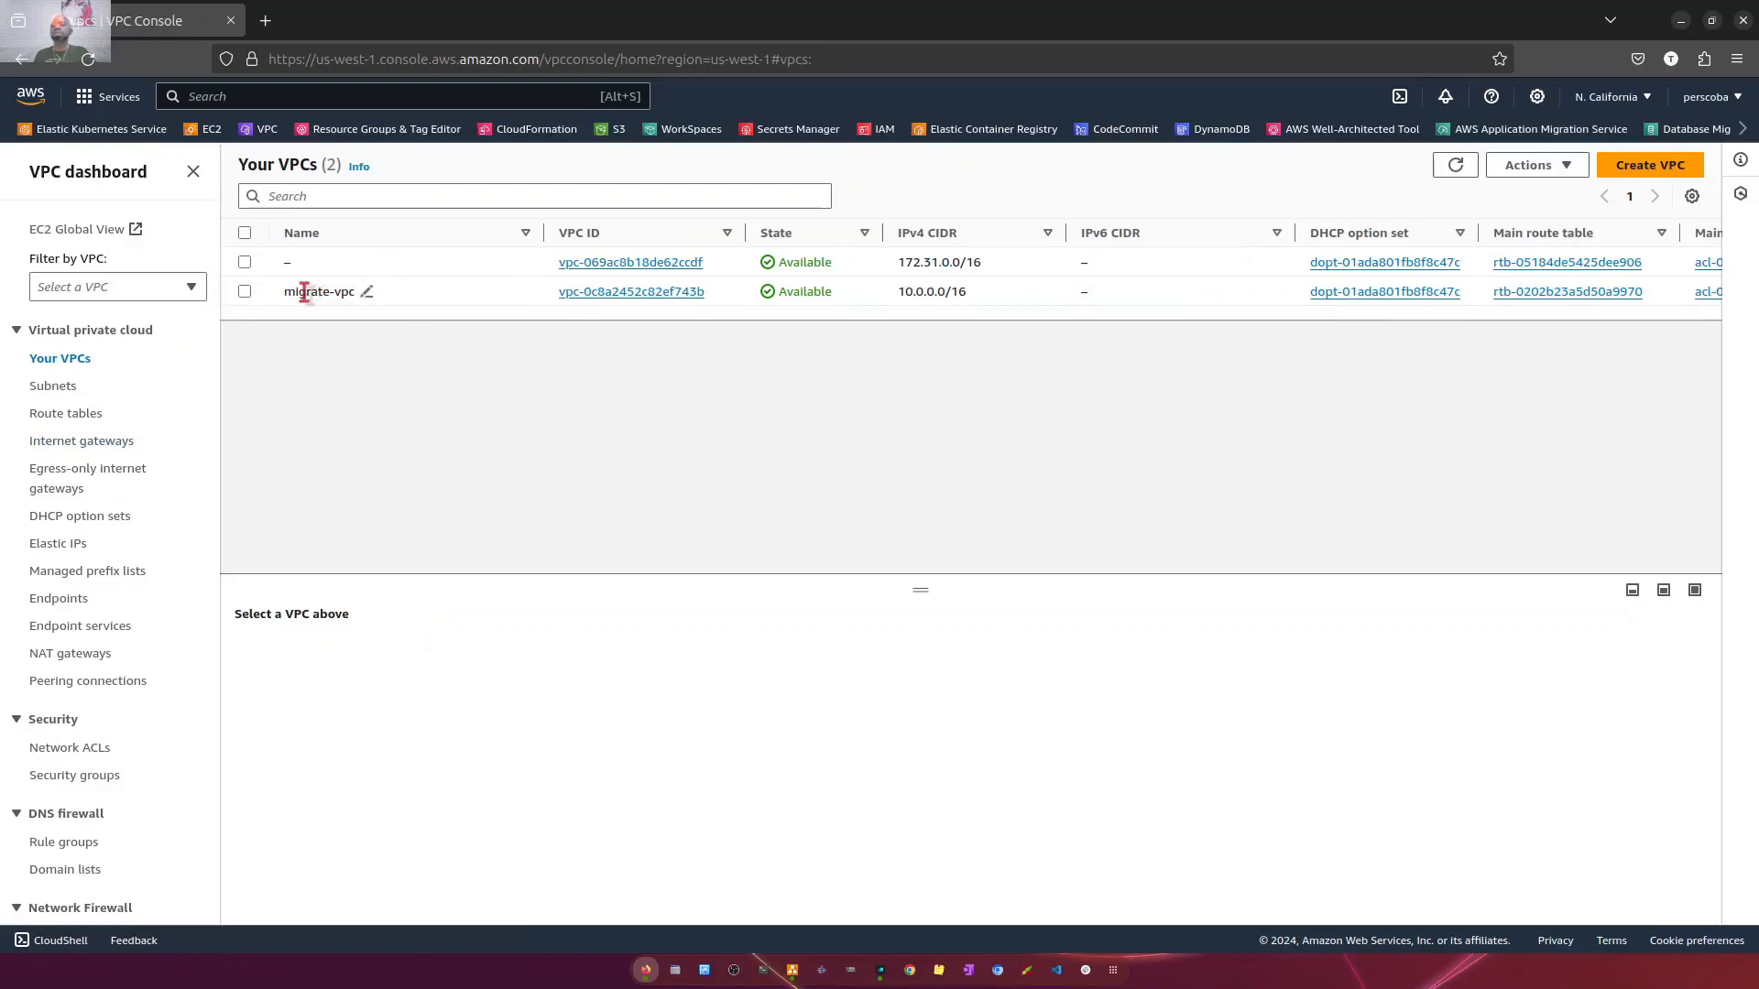
drag(283, 294, 361, 303)
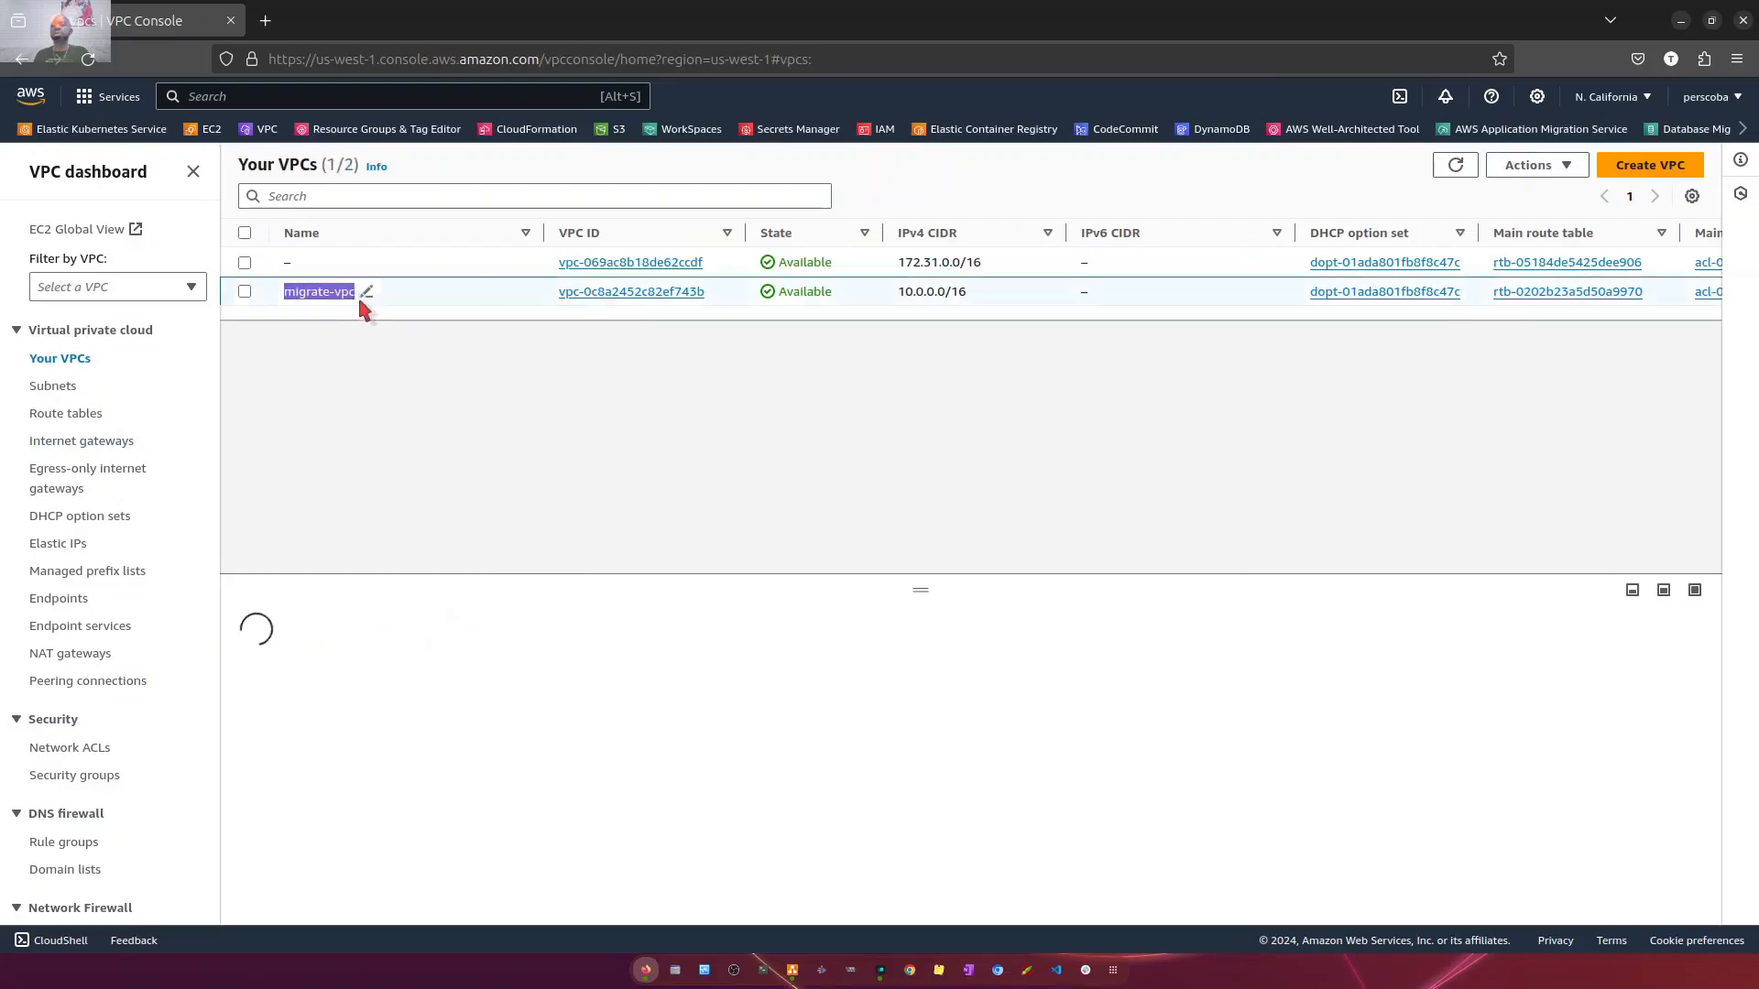
click(636, 293)
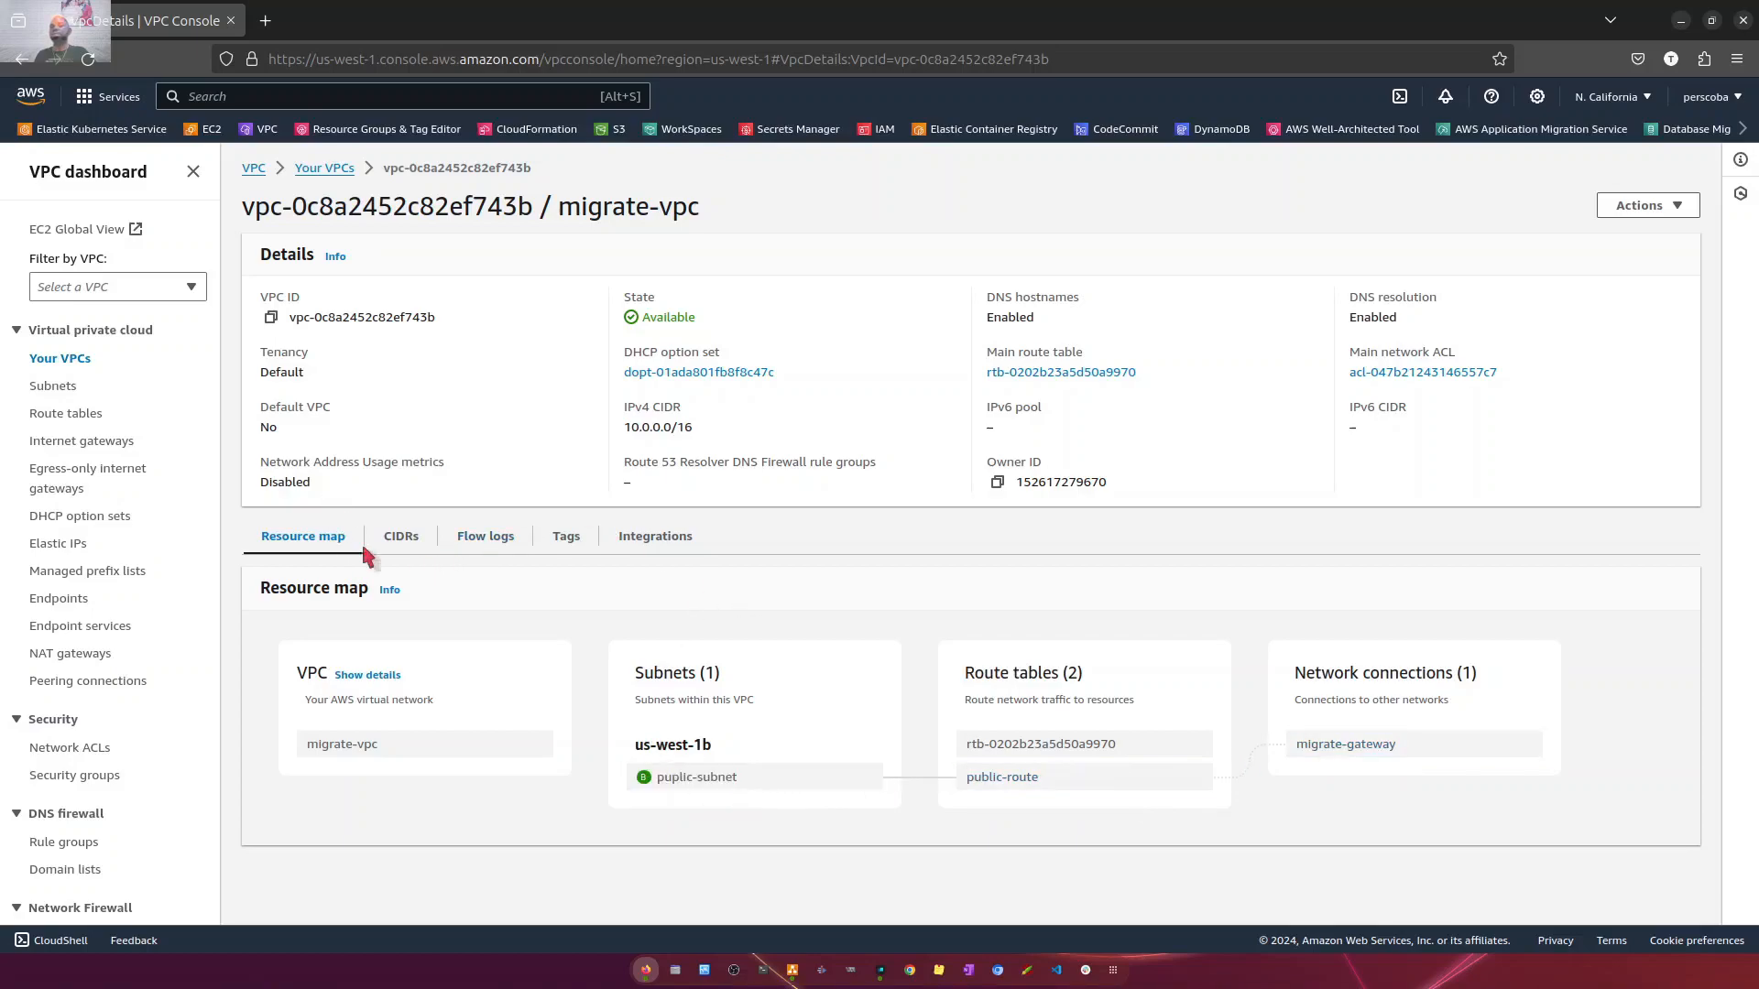
click(402, 538)
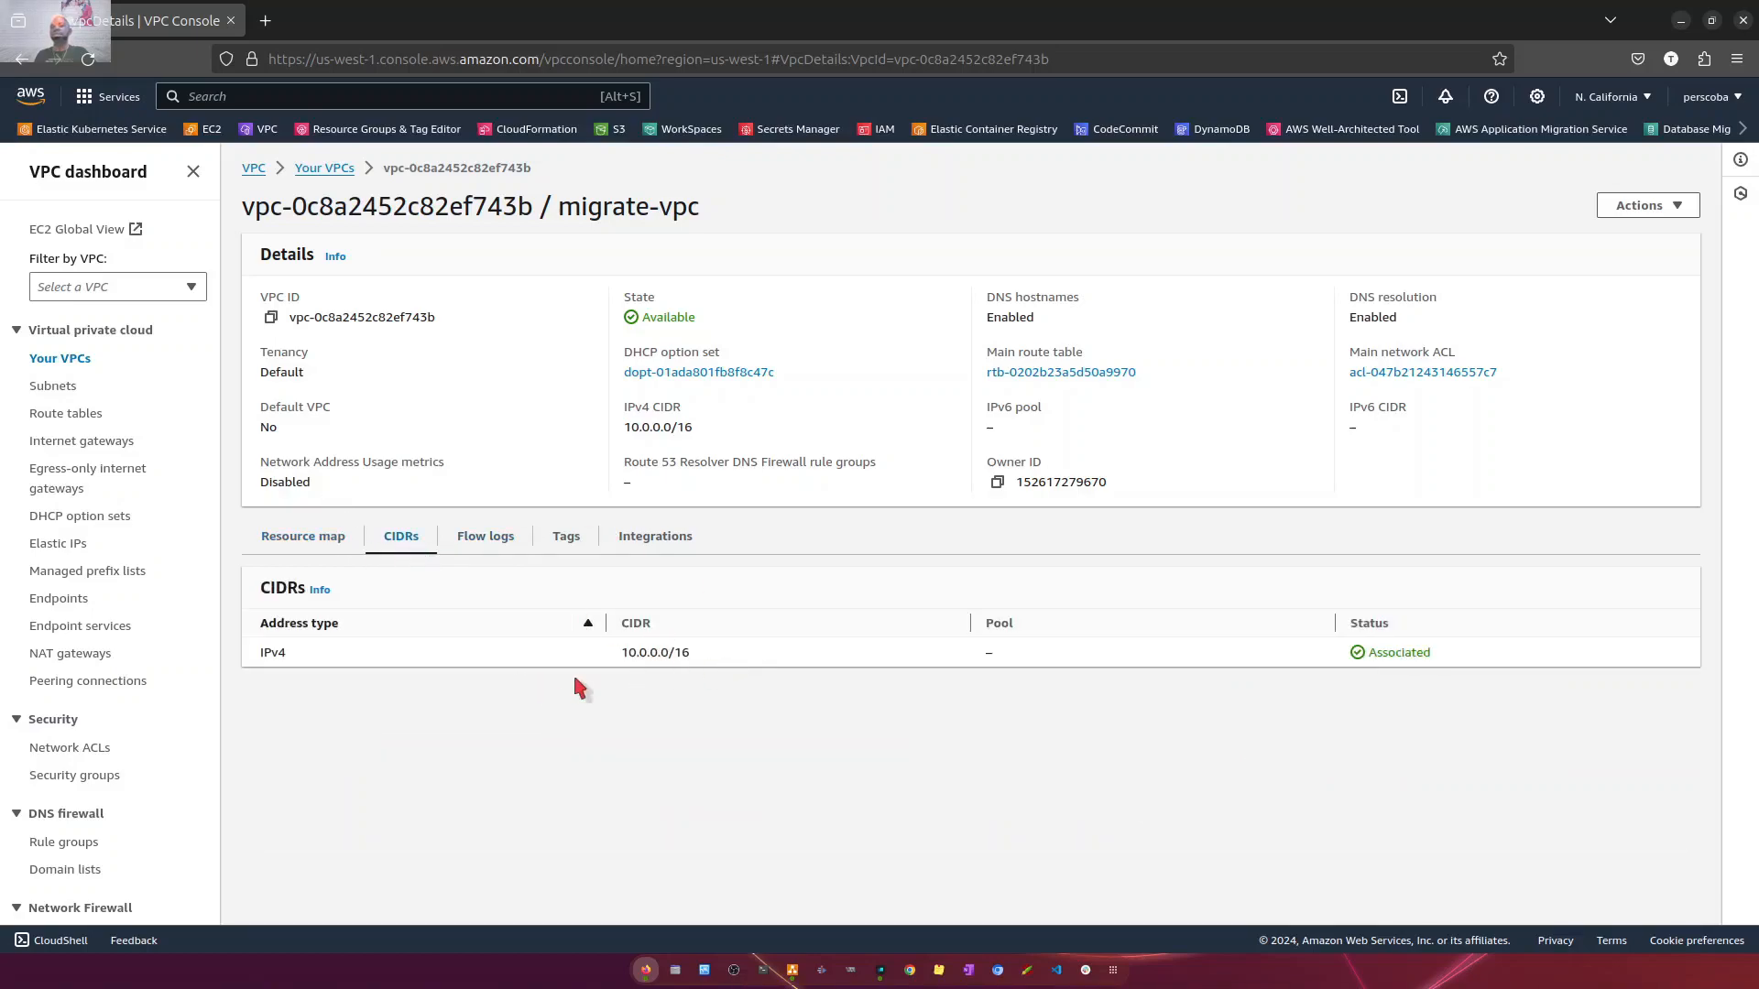
click(84, 440)
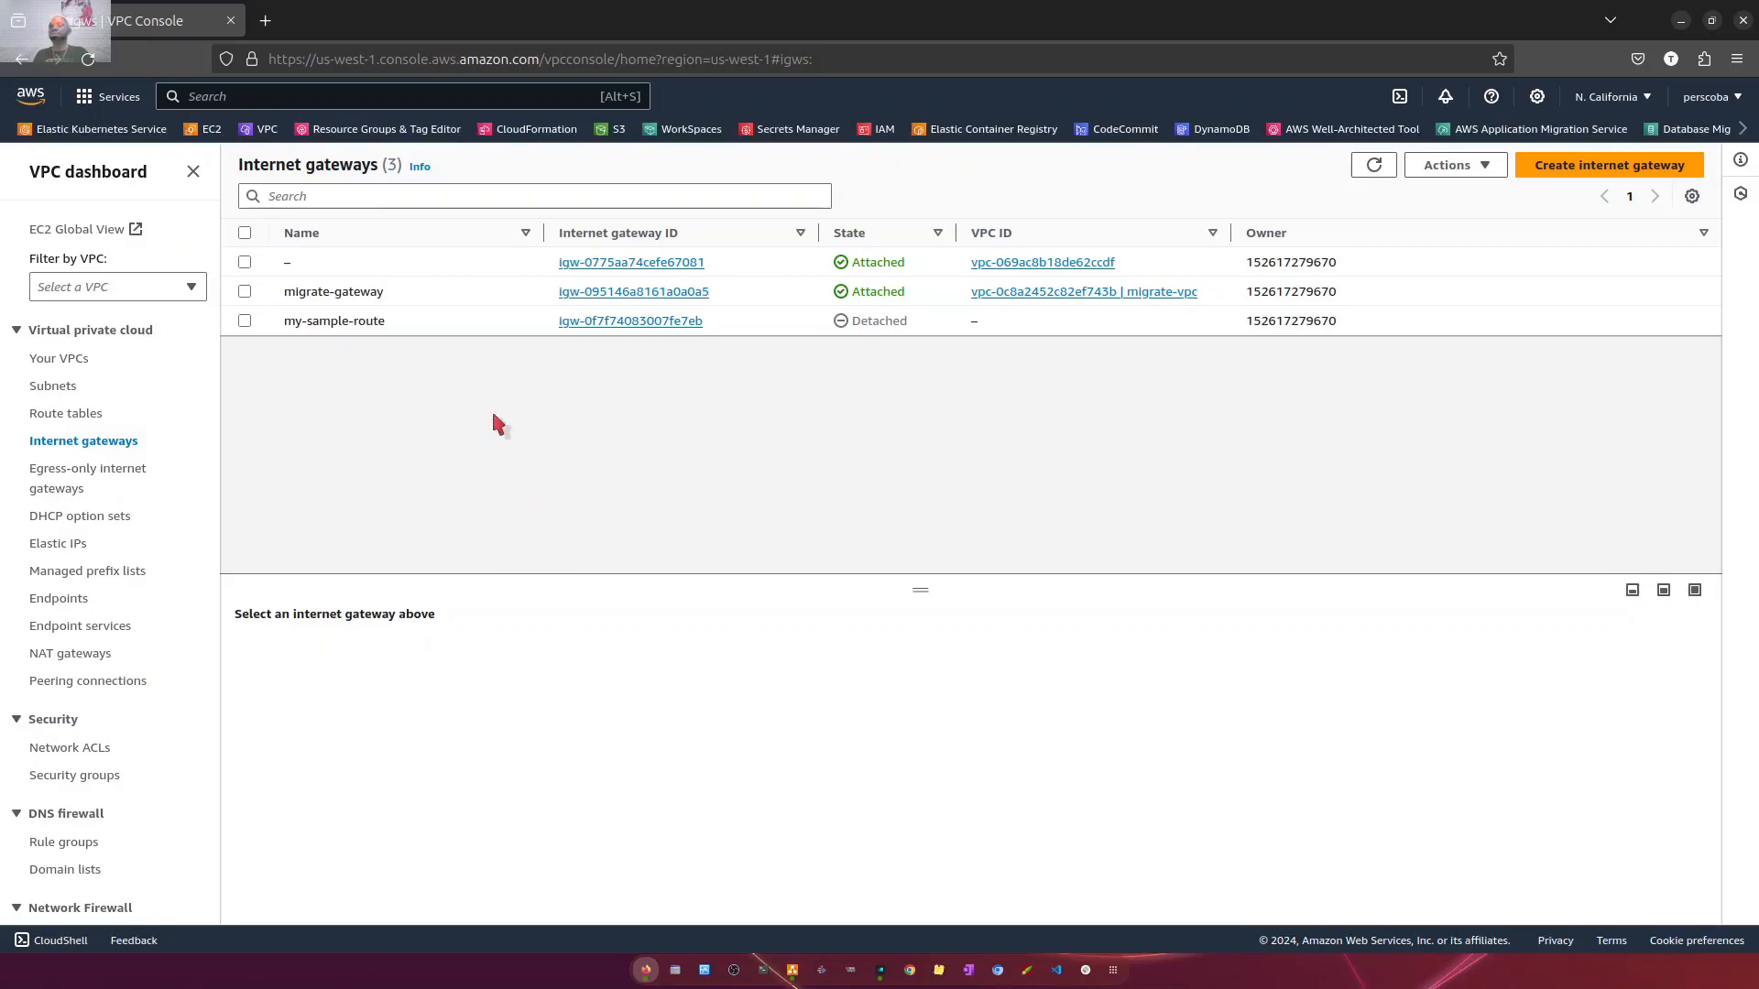
- Find AWS Marketplace among the AWS services and go to its product discovery page
click(280, 96)
text(mark)
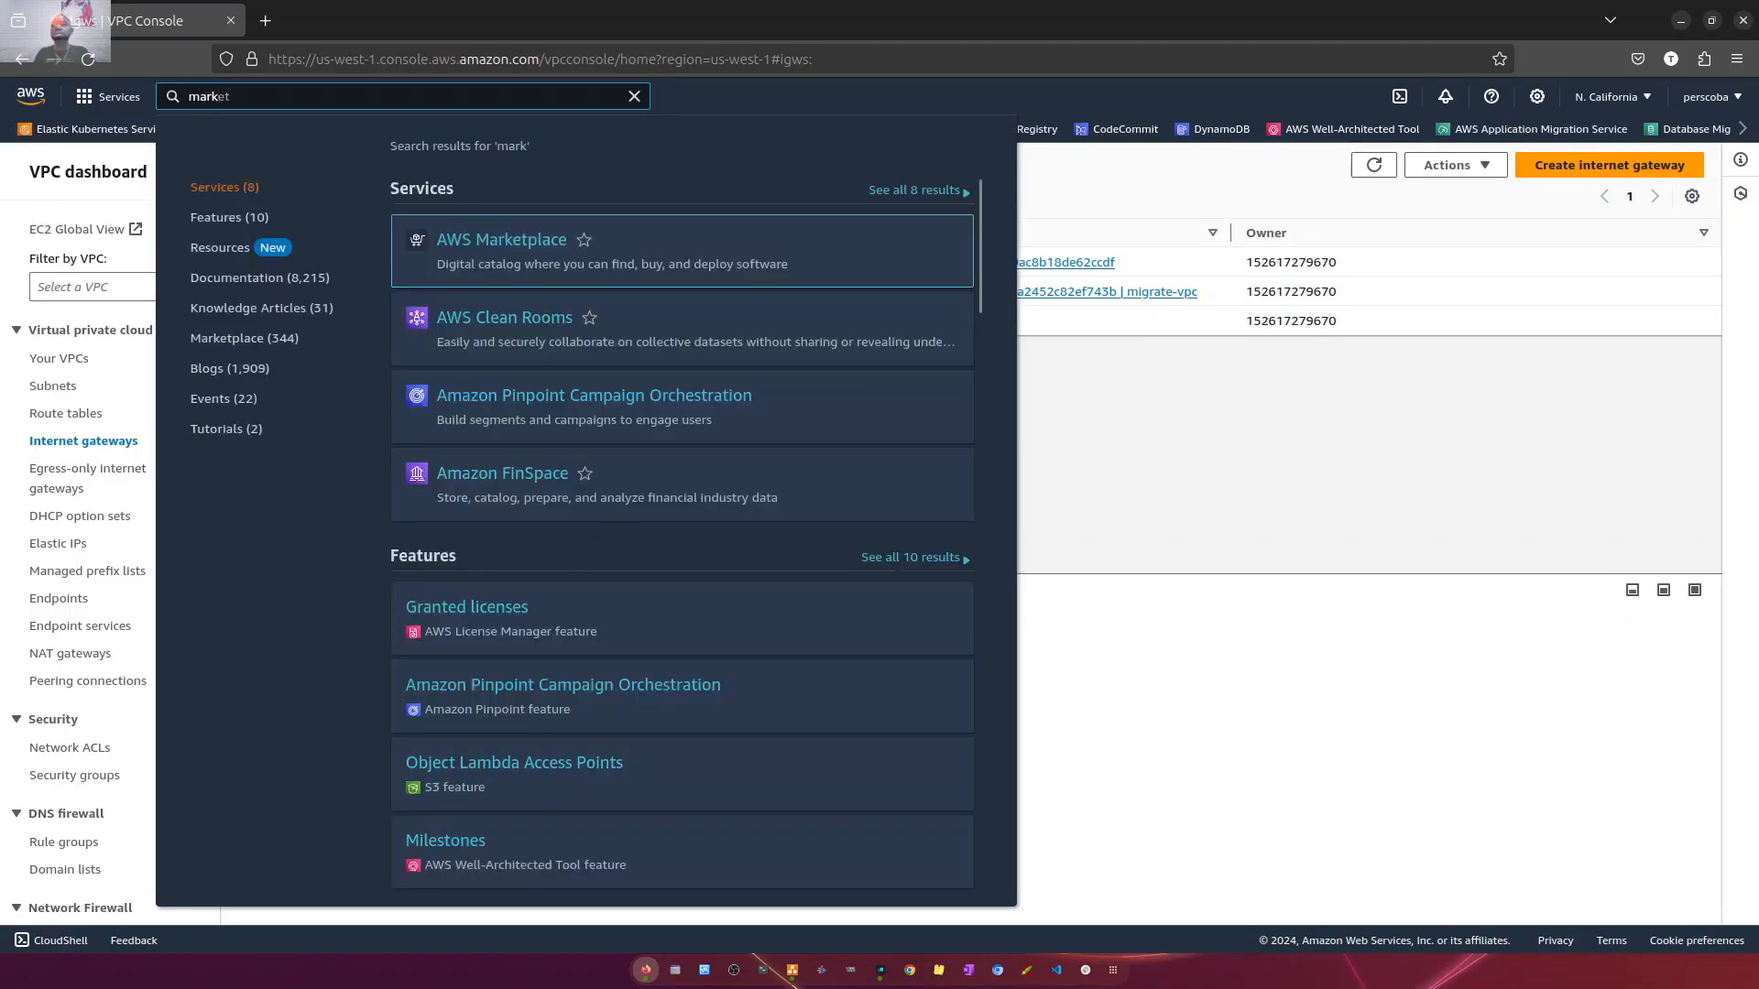
click(510, 257)
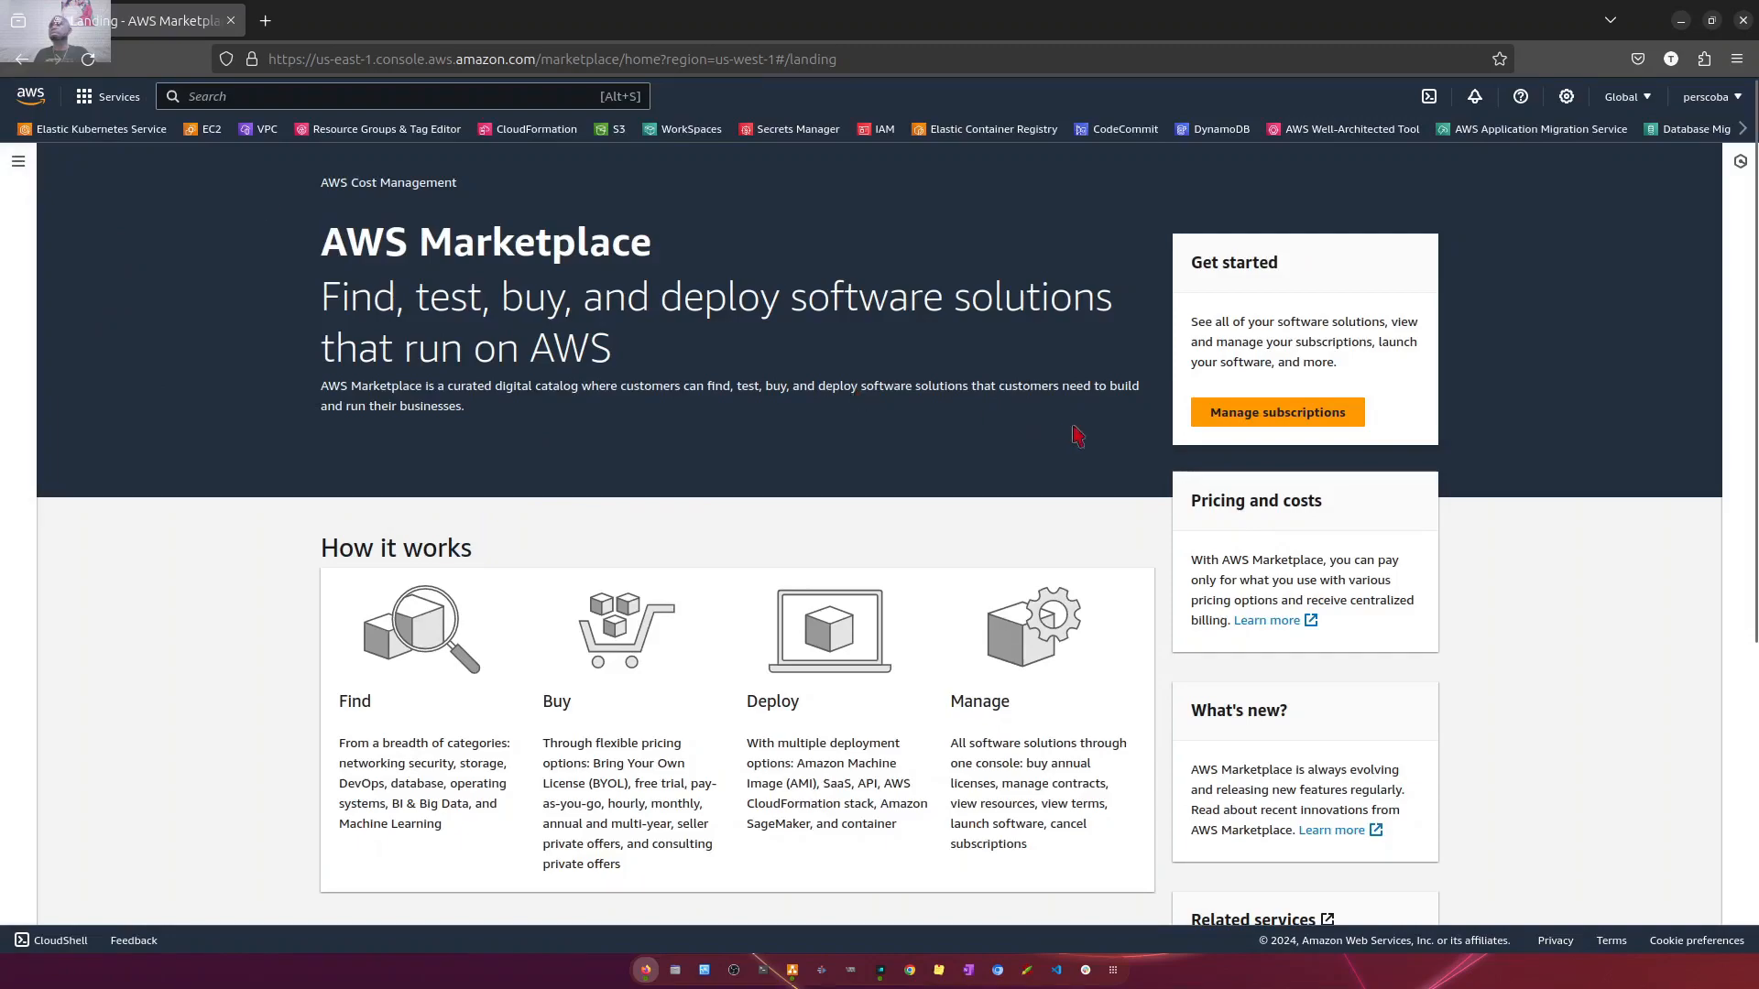
click(1238, 417)
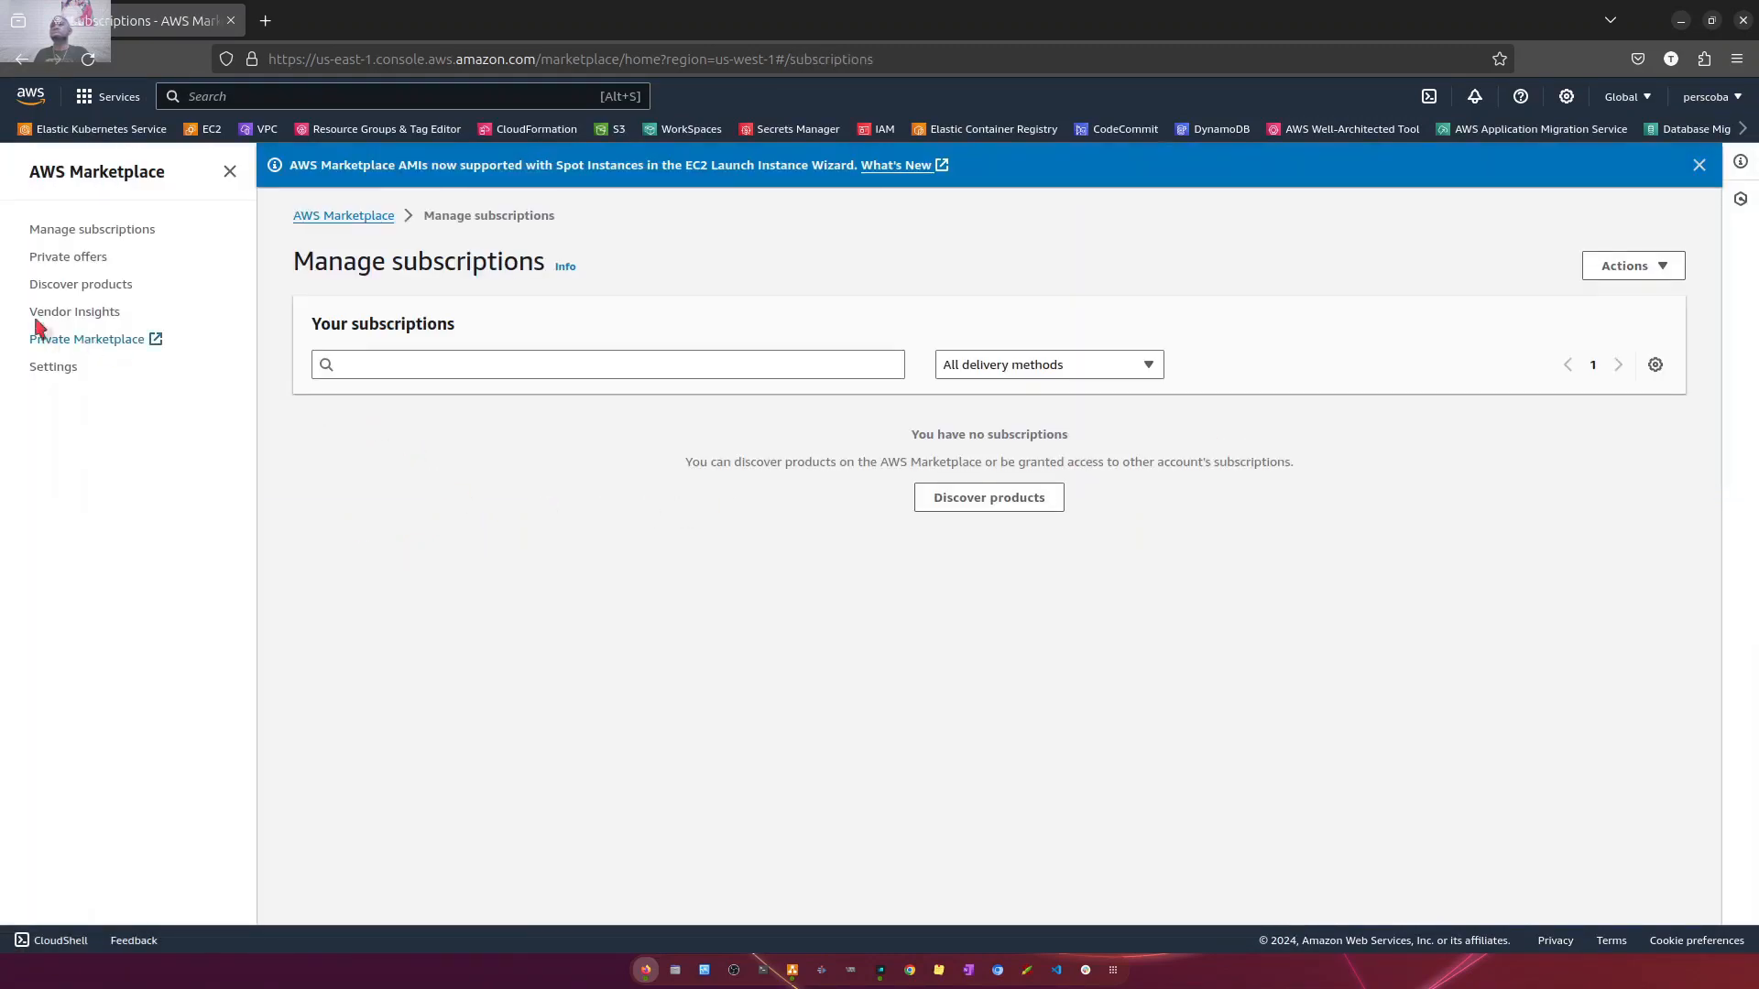
click(71, 284)
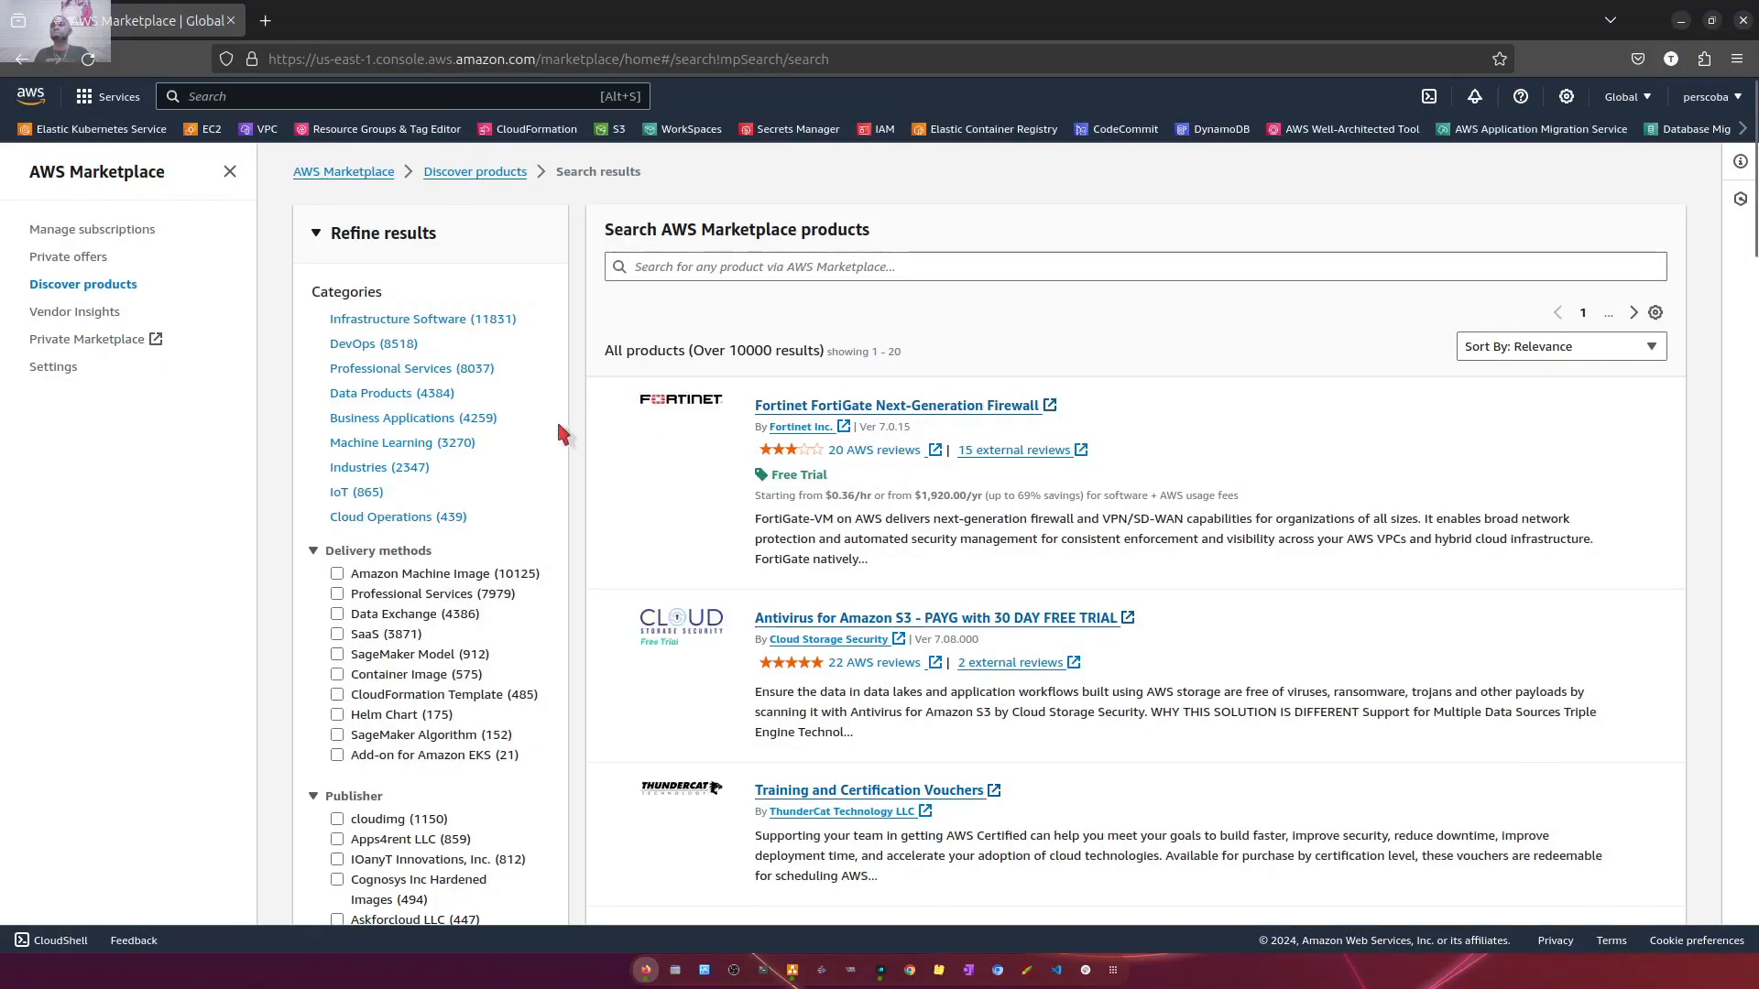
- Search the AWS Marketplace products for openvpn
click(788, 268)
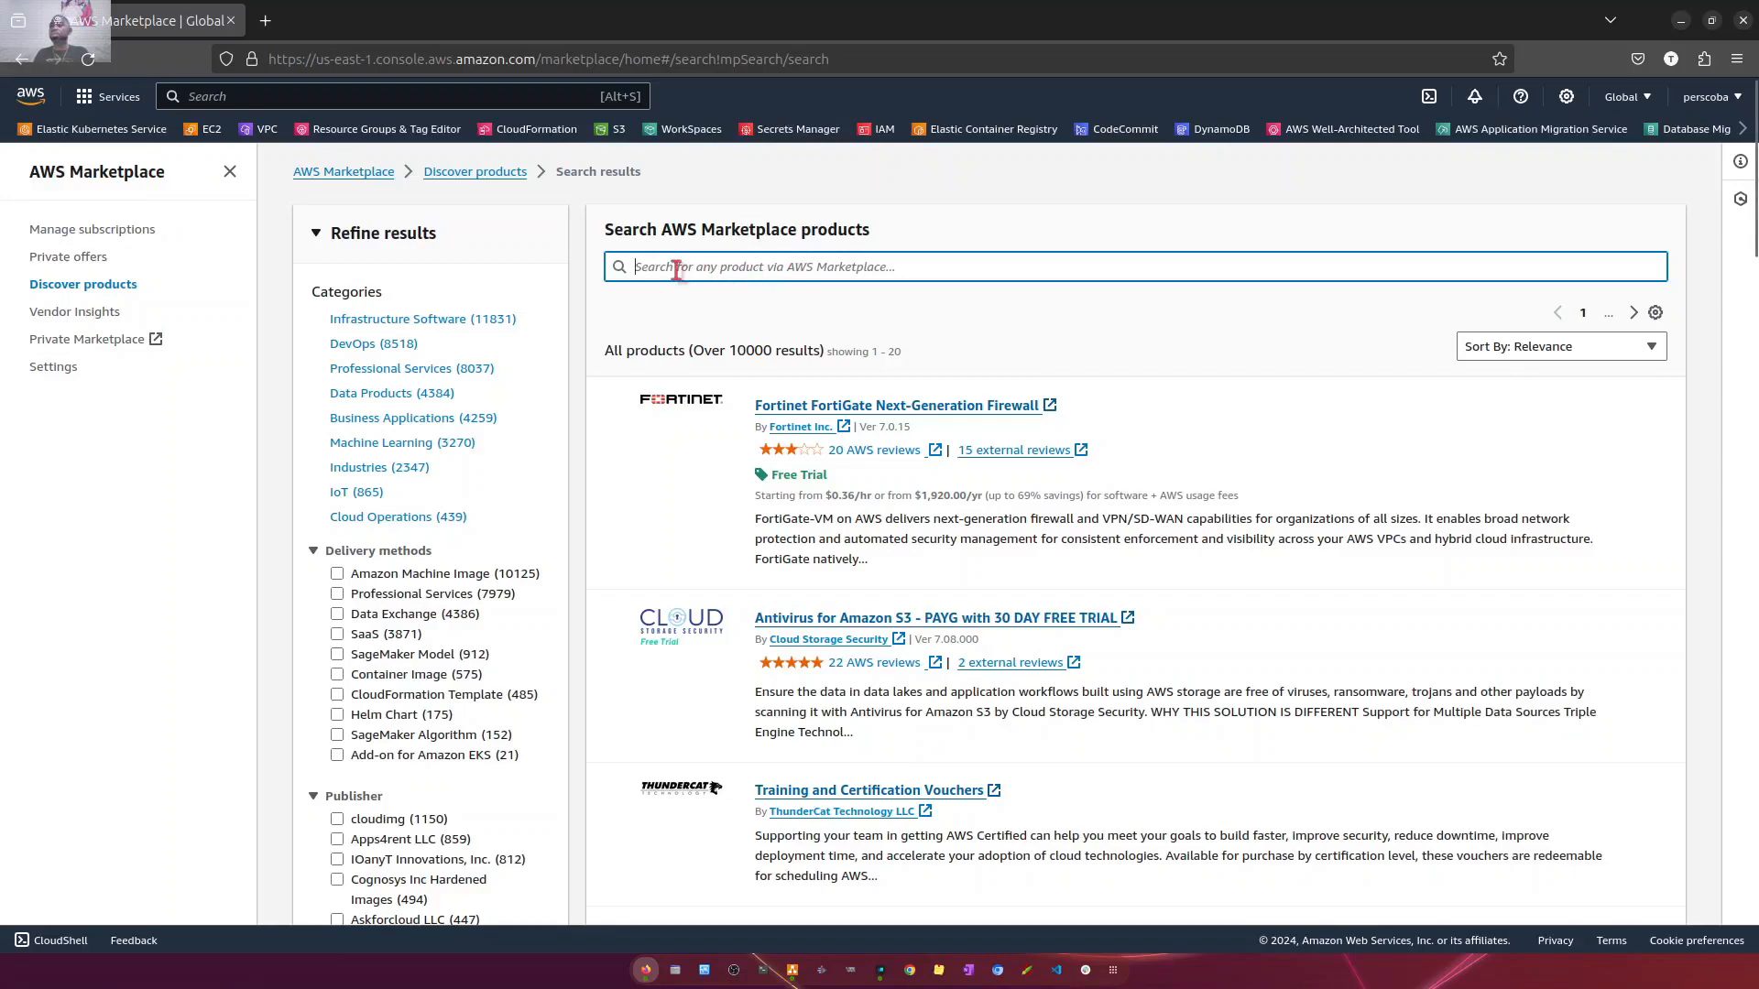
text(op)
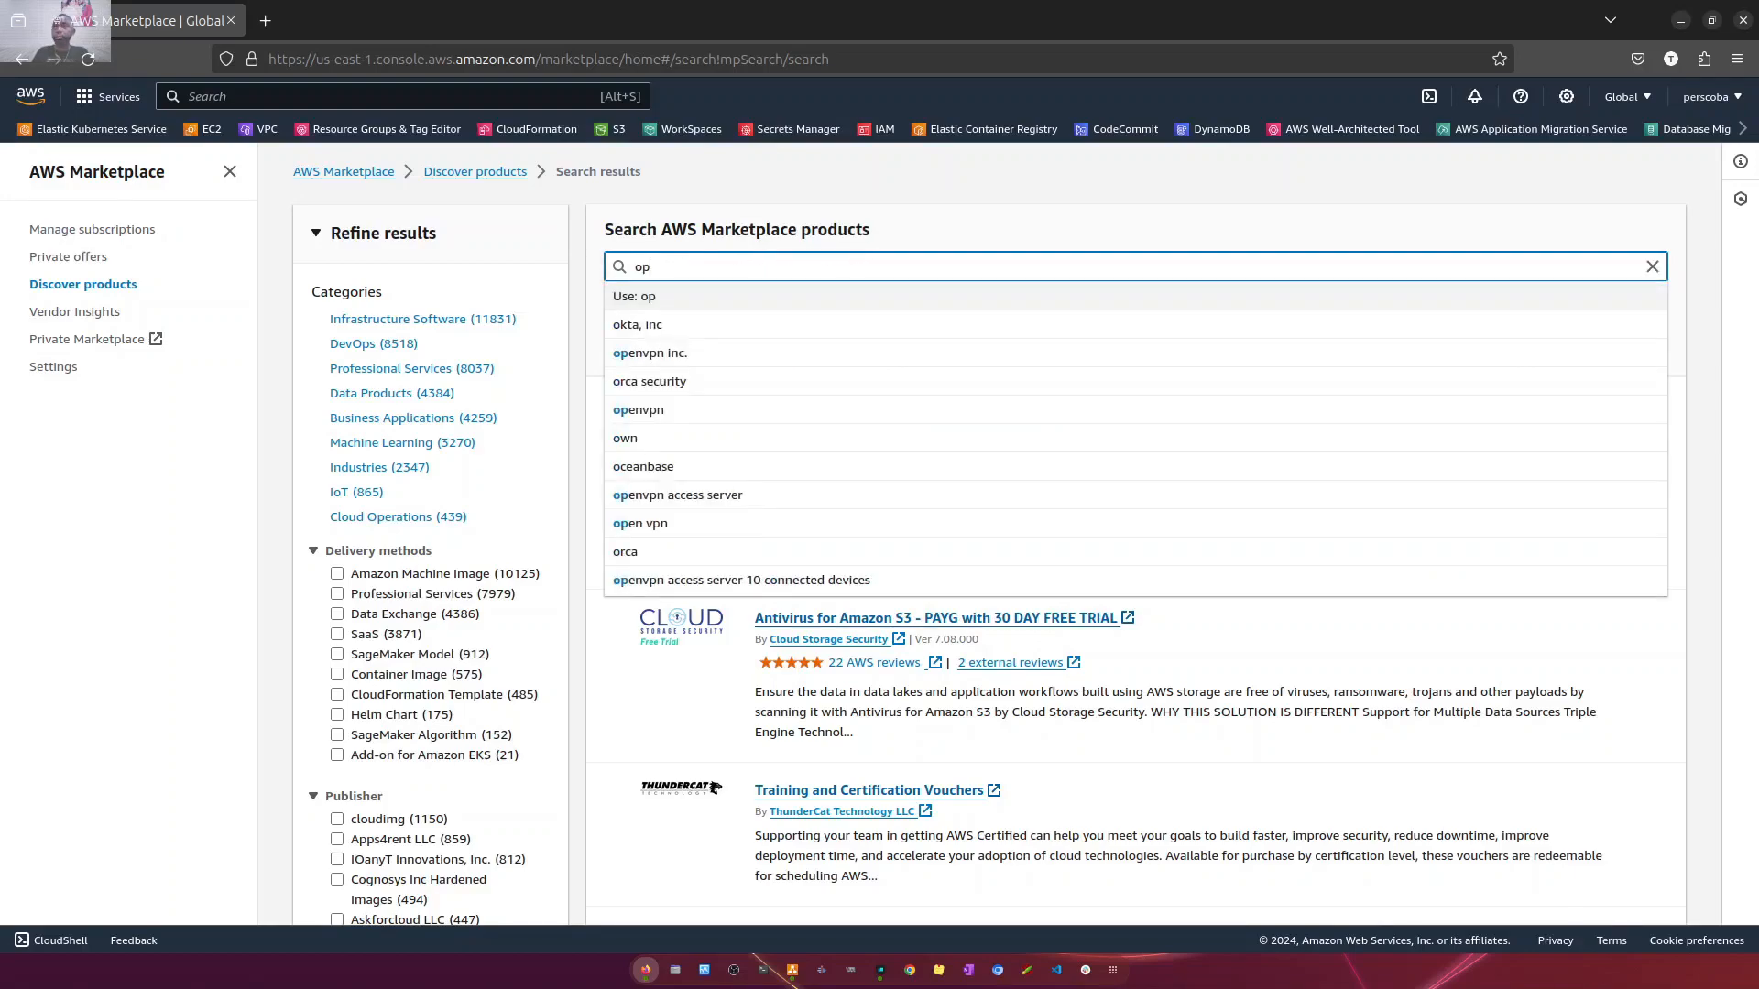
text(en)
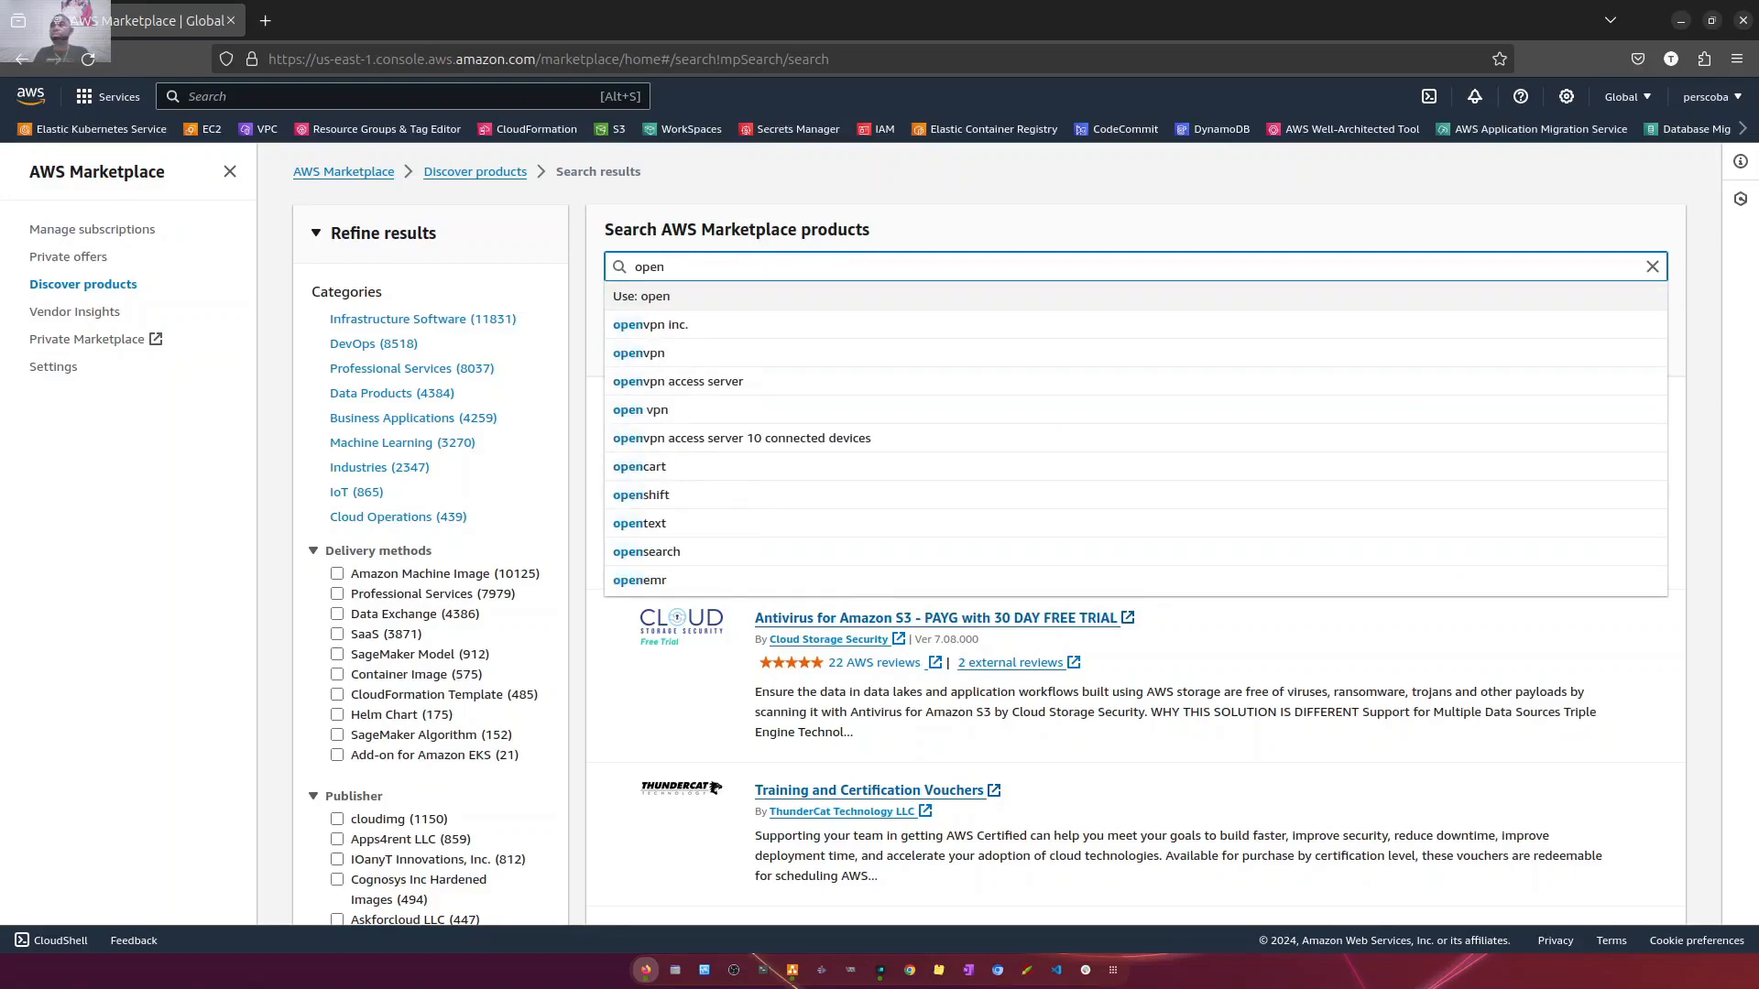
click(675, 357)
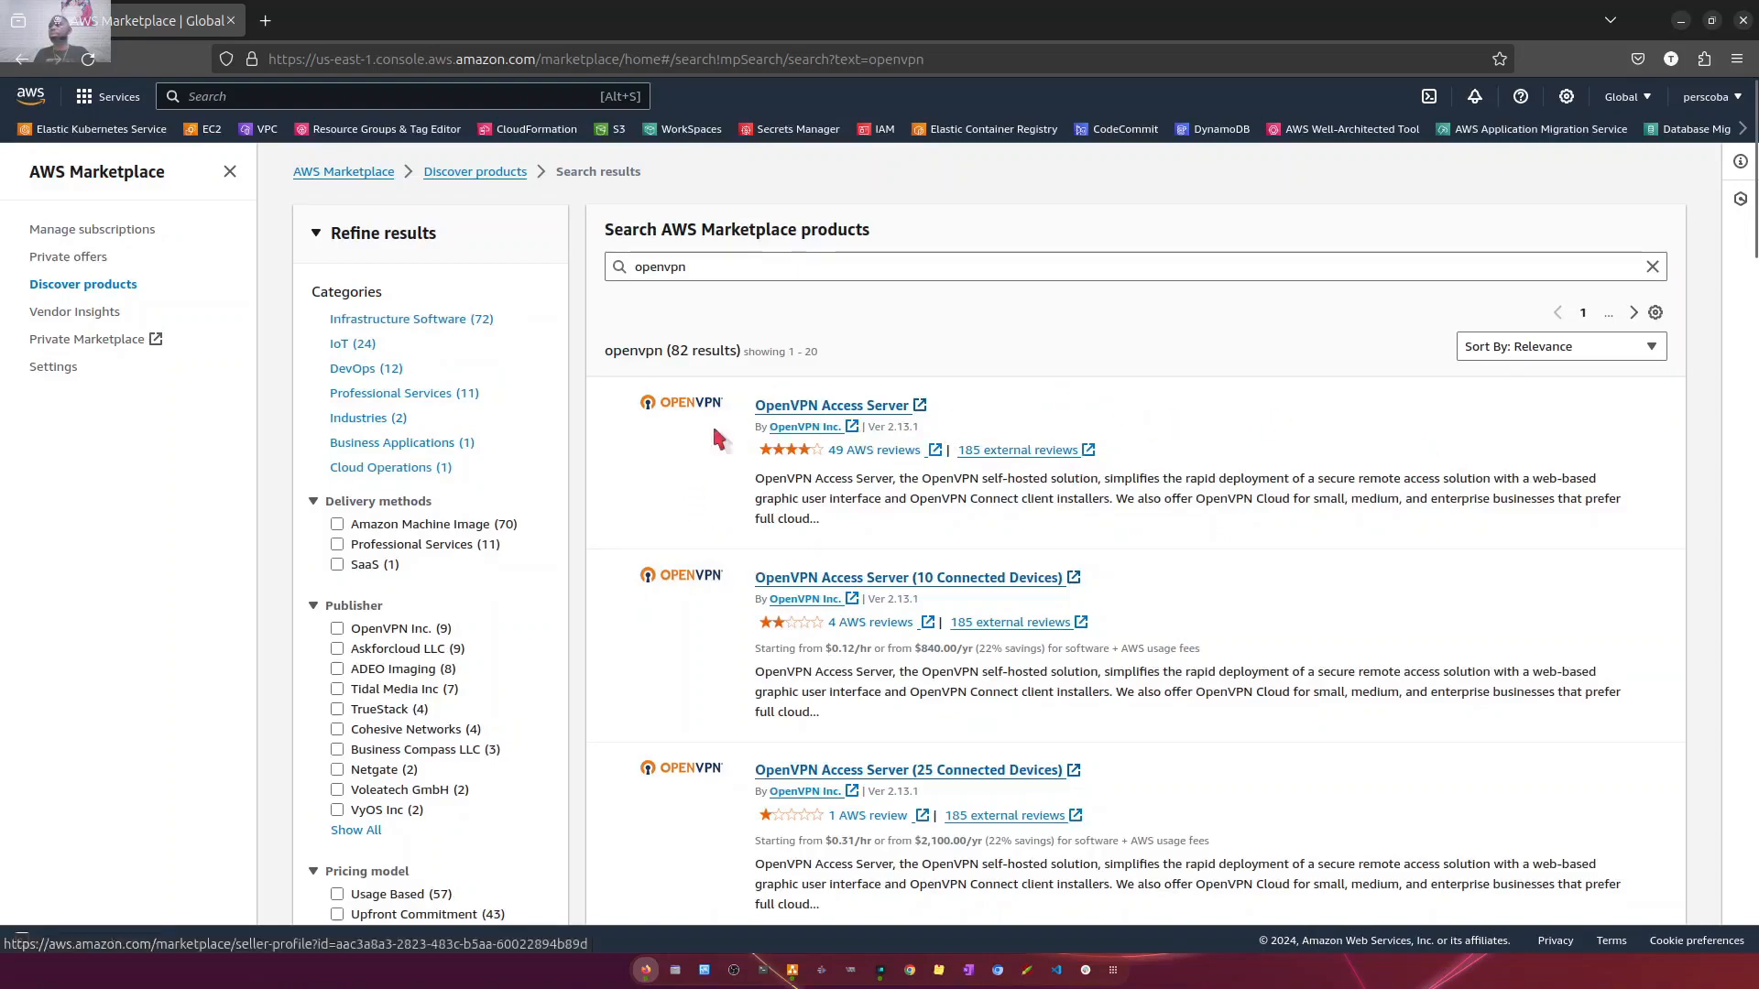
drag(715, 483, 1047, 510)
click(1170, 372)
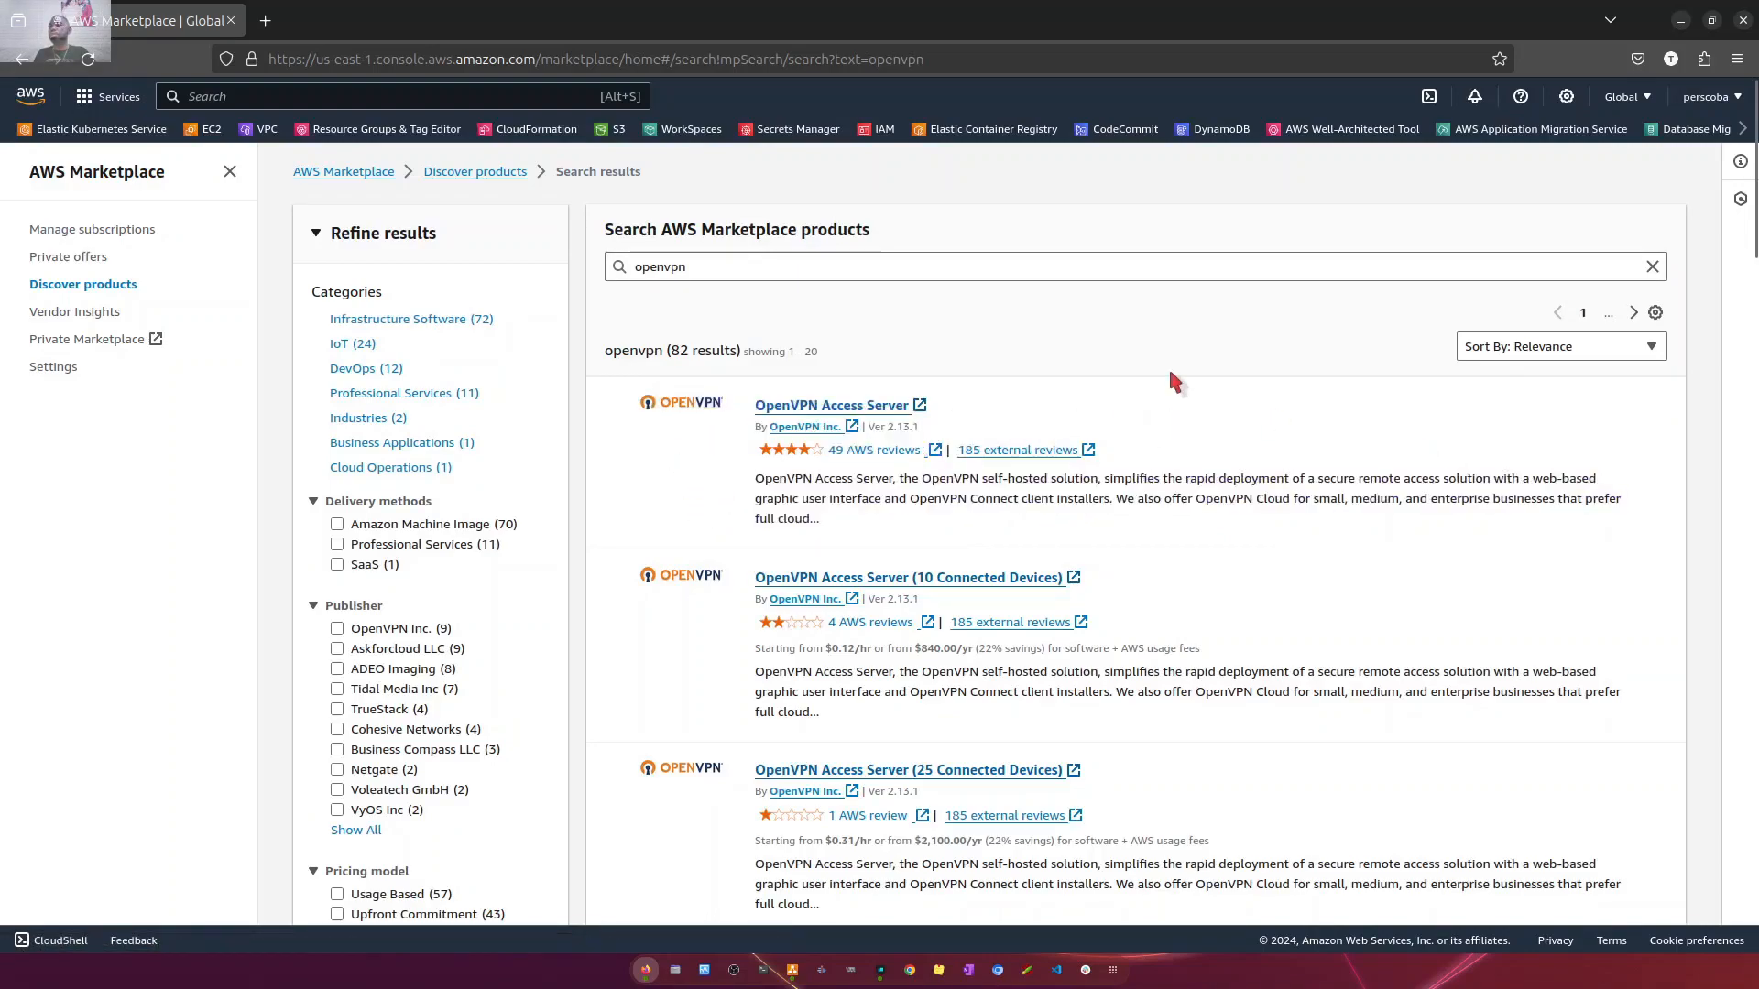
- Subscribe to the OpenVPN Access Server product by OpenVPN Inc. and continue to its configuration
click(881, 405)
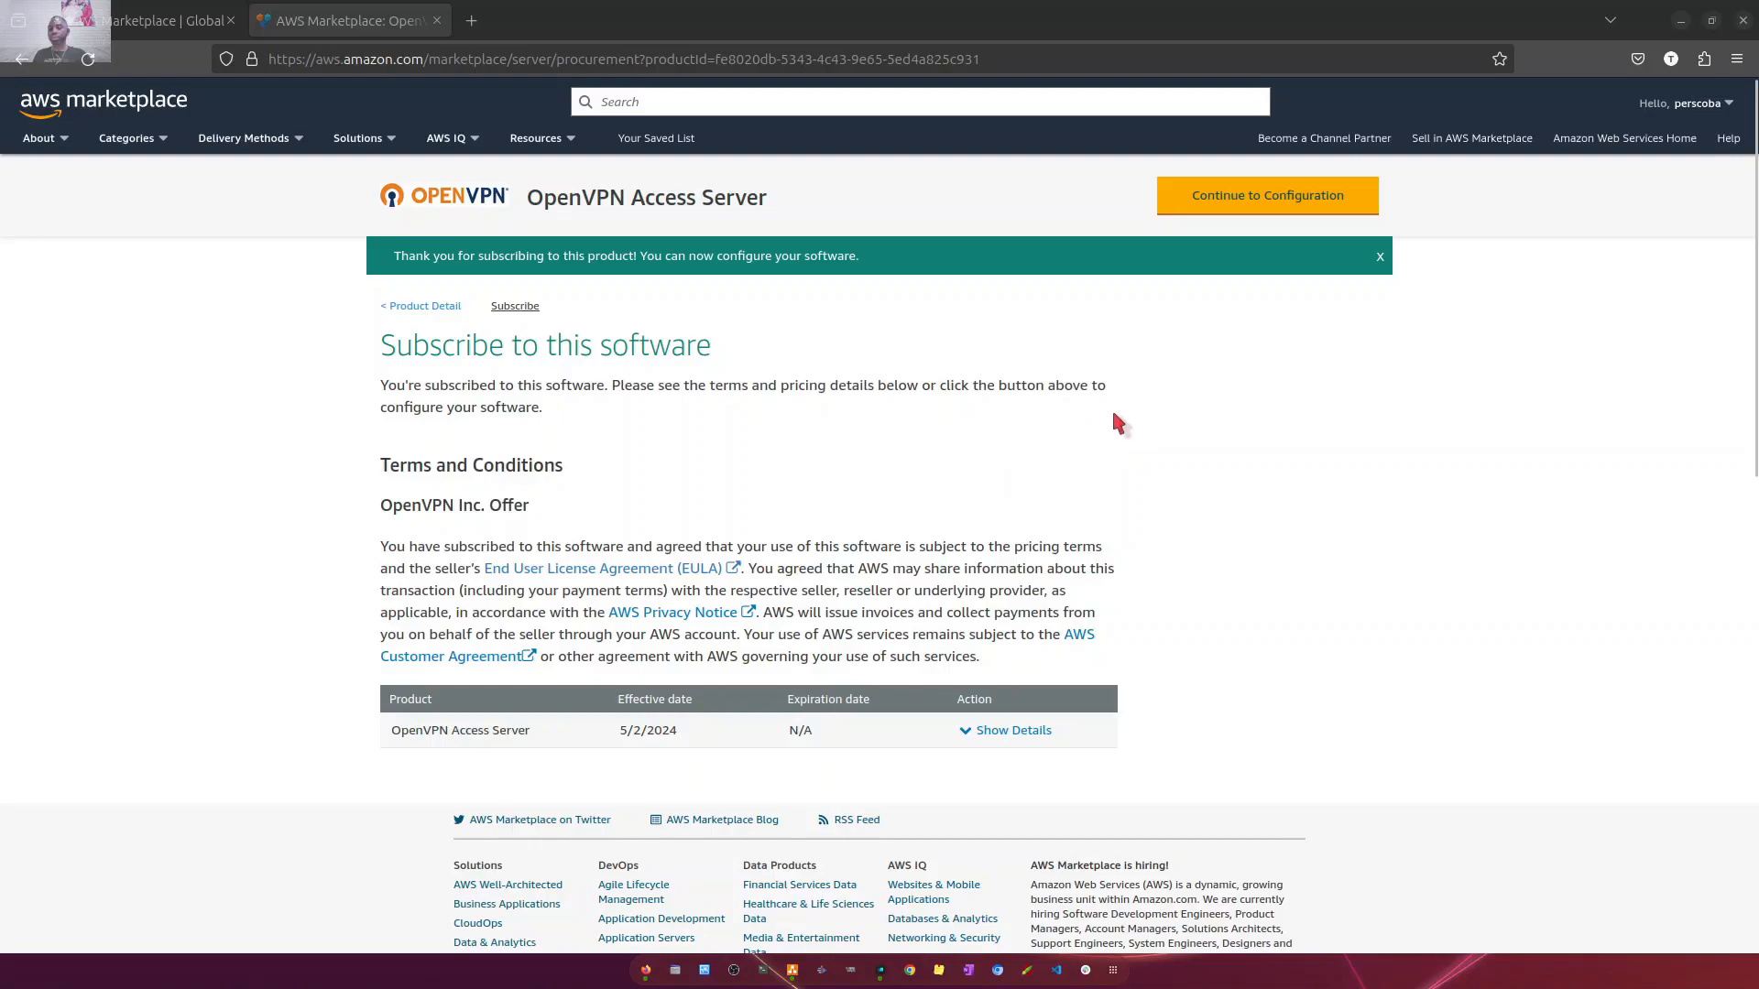
click(1233, 204)
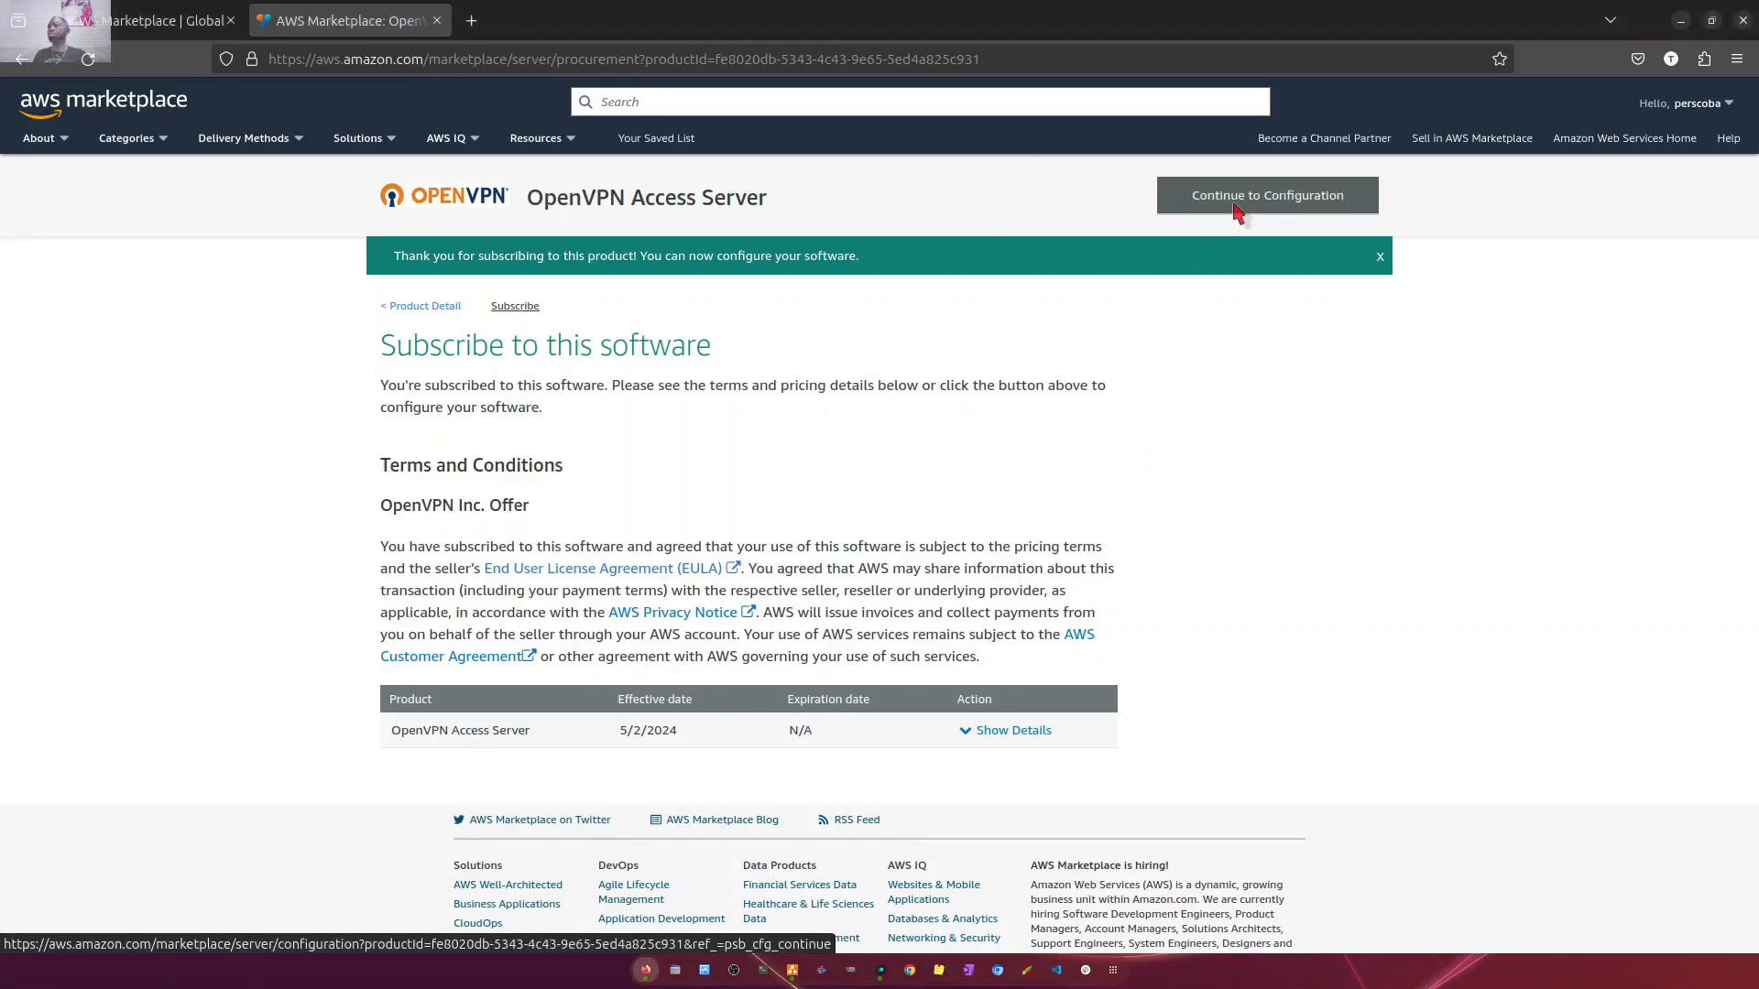
click(1236, 207)
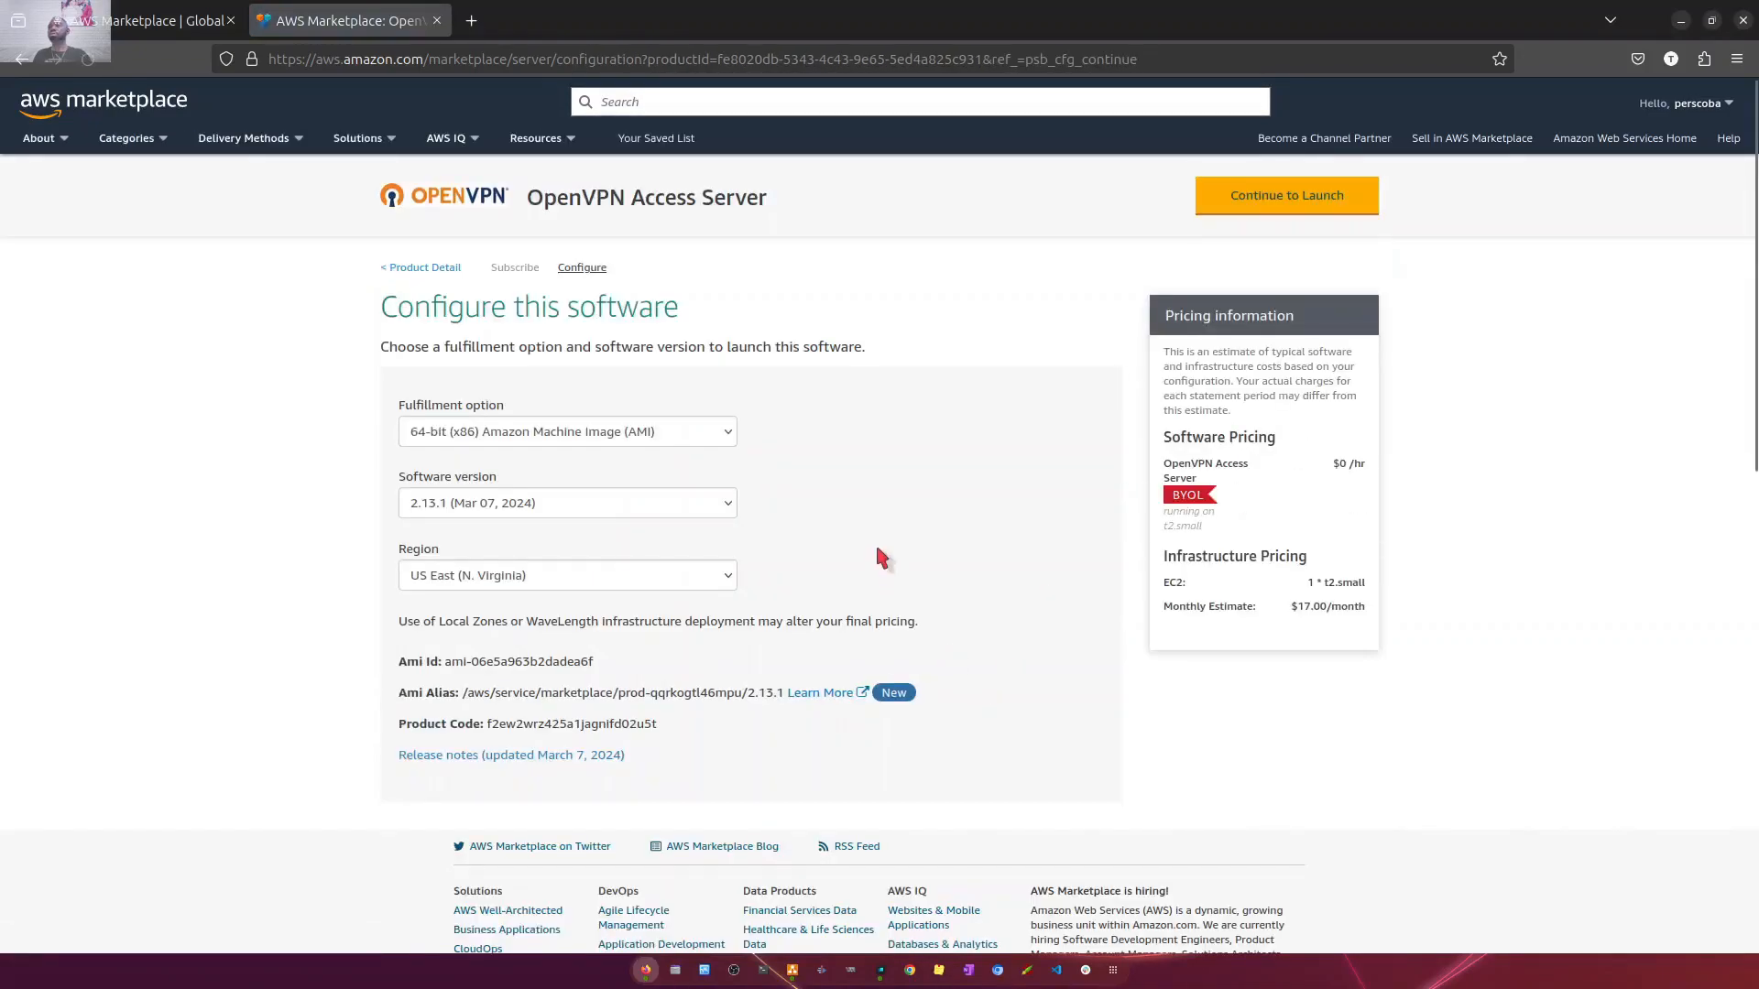
- Set the OpenVPN Access Server region to US West (N. California) and continue to the launch settings
scroll(876, 541, down, 2)
scroll(705, 517, up, 2)
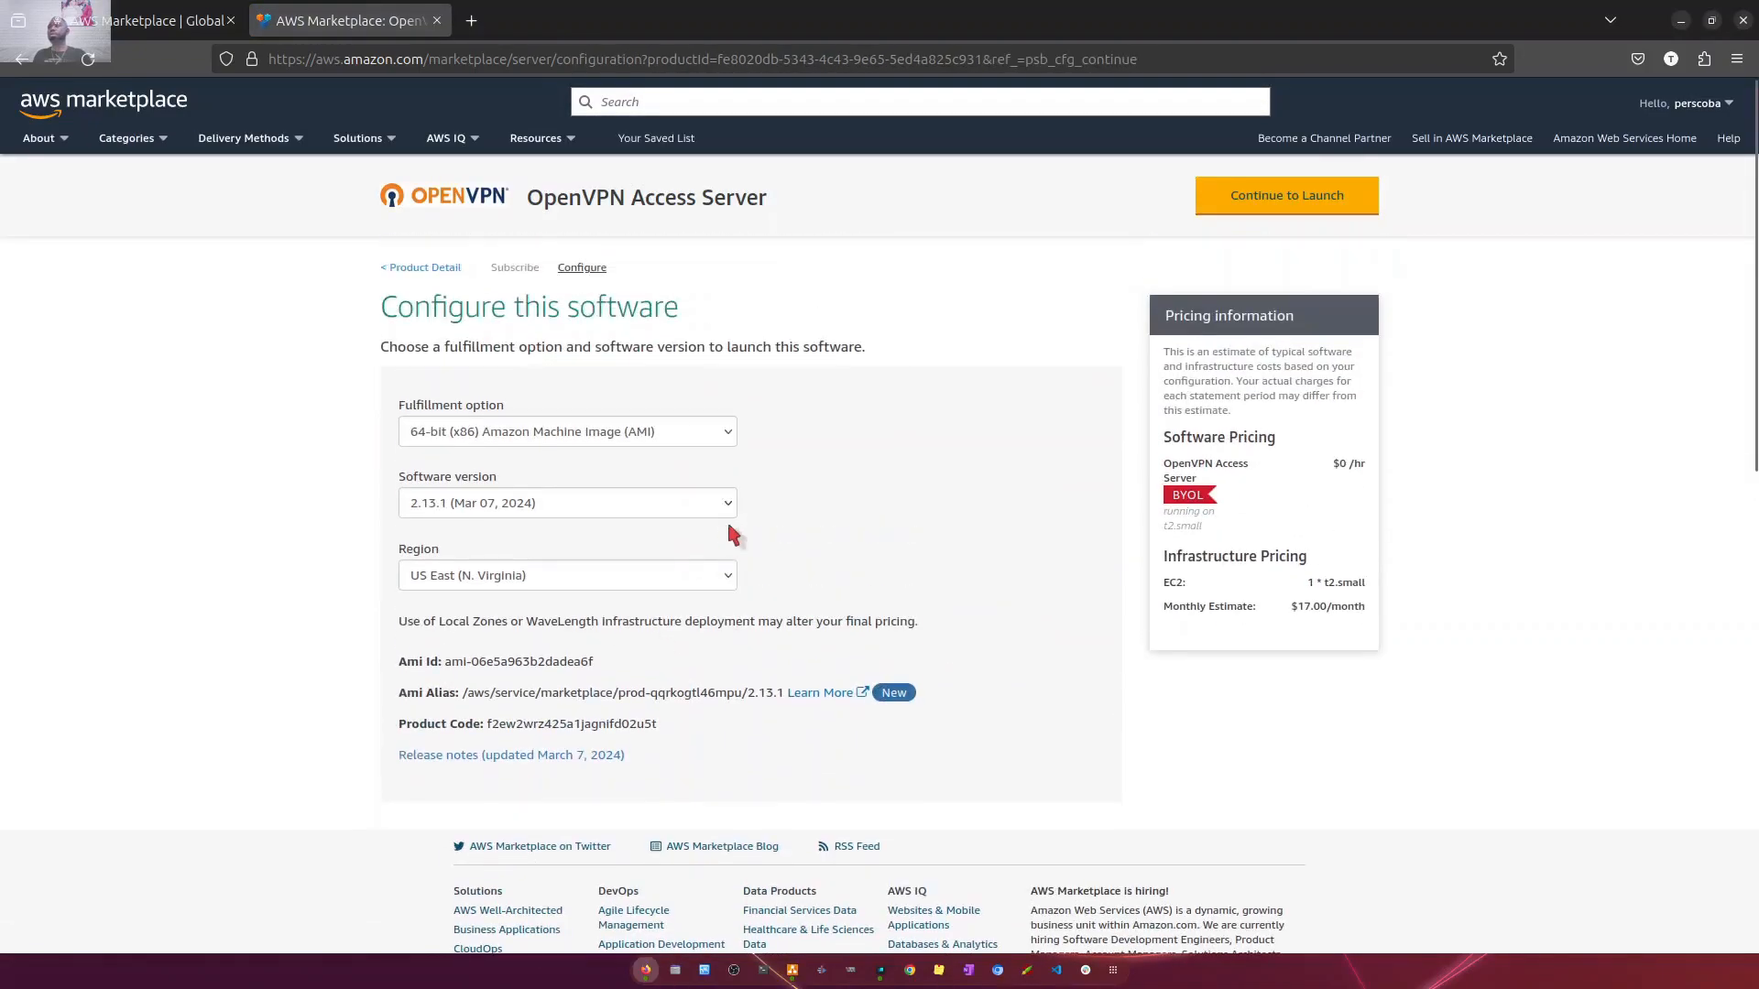
click(666, 577)
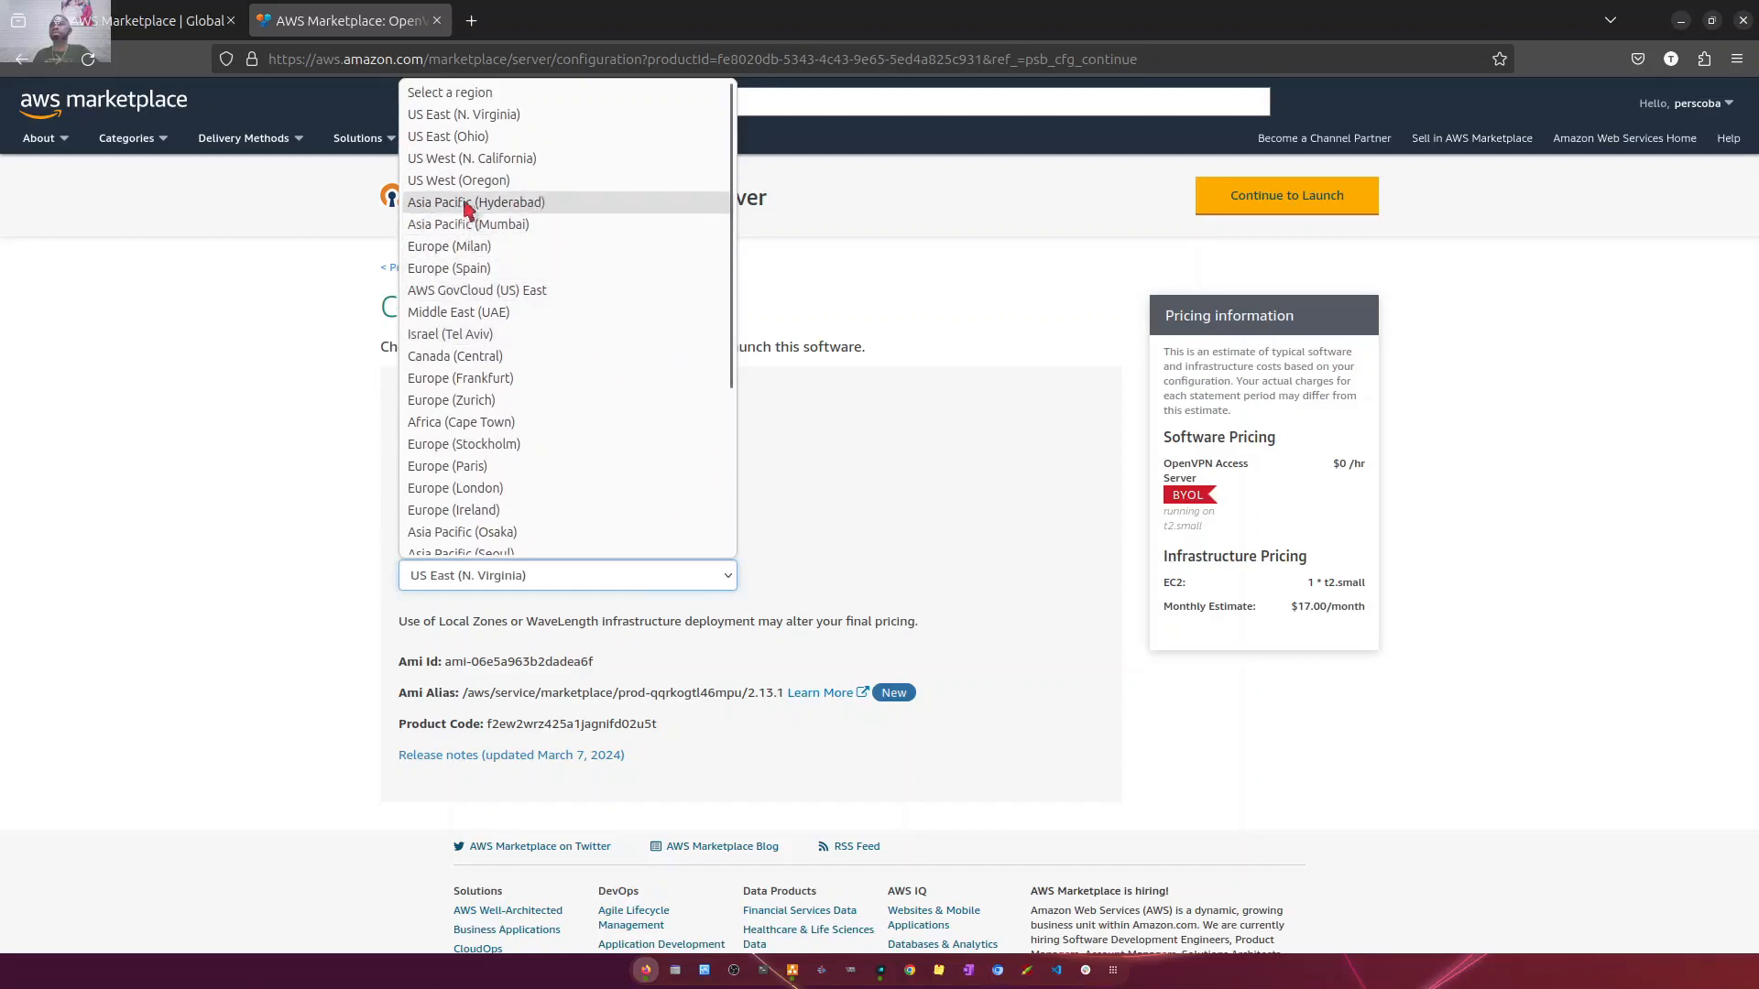
click(506, 159)
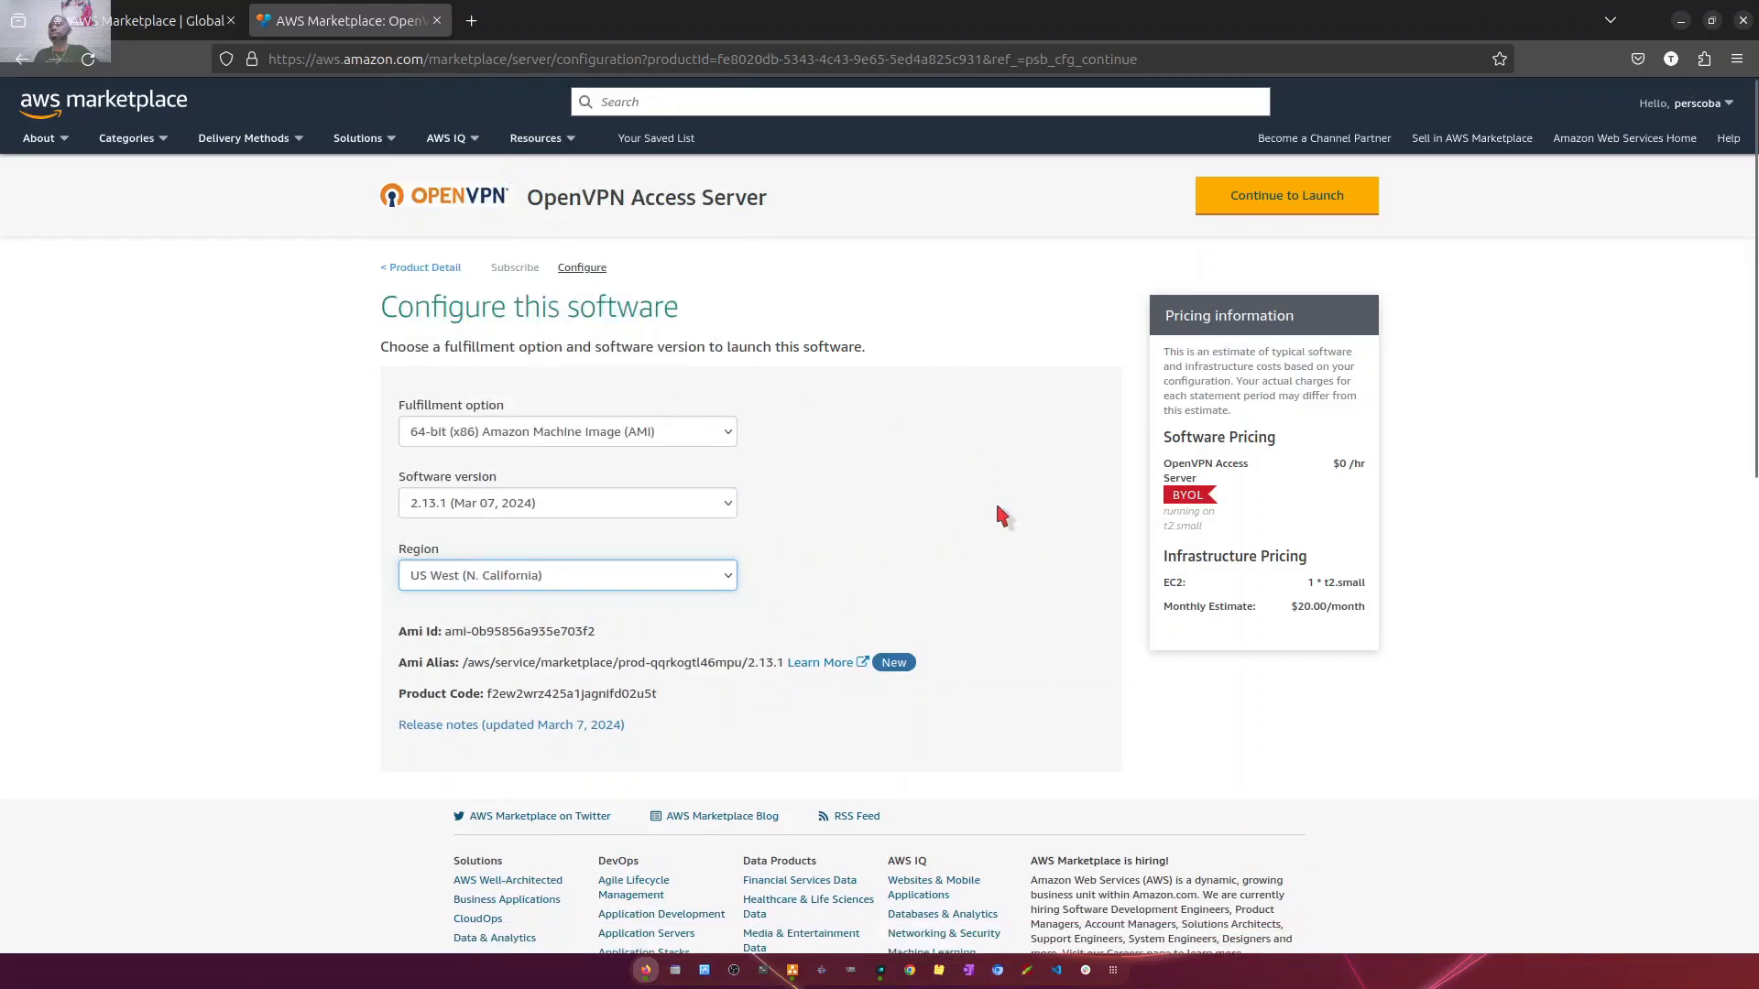
scroll(1001, 513, down, 10)
scroll(1001, 403, up, 10)
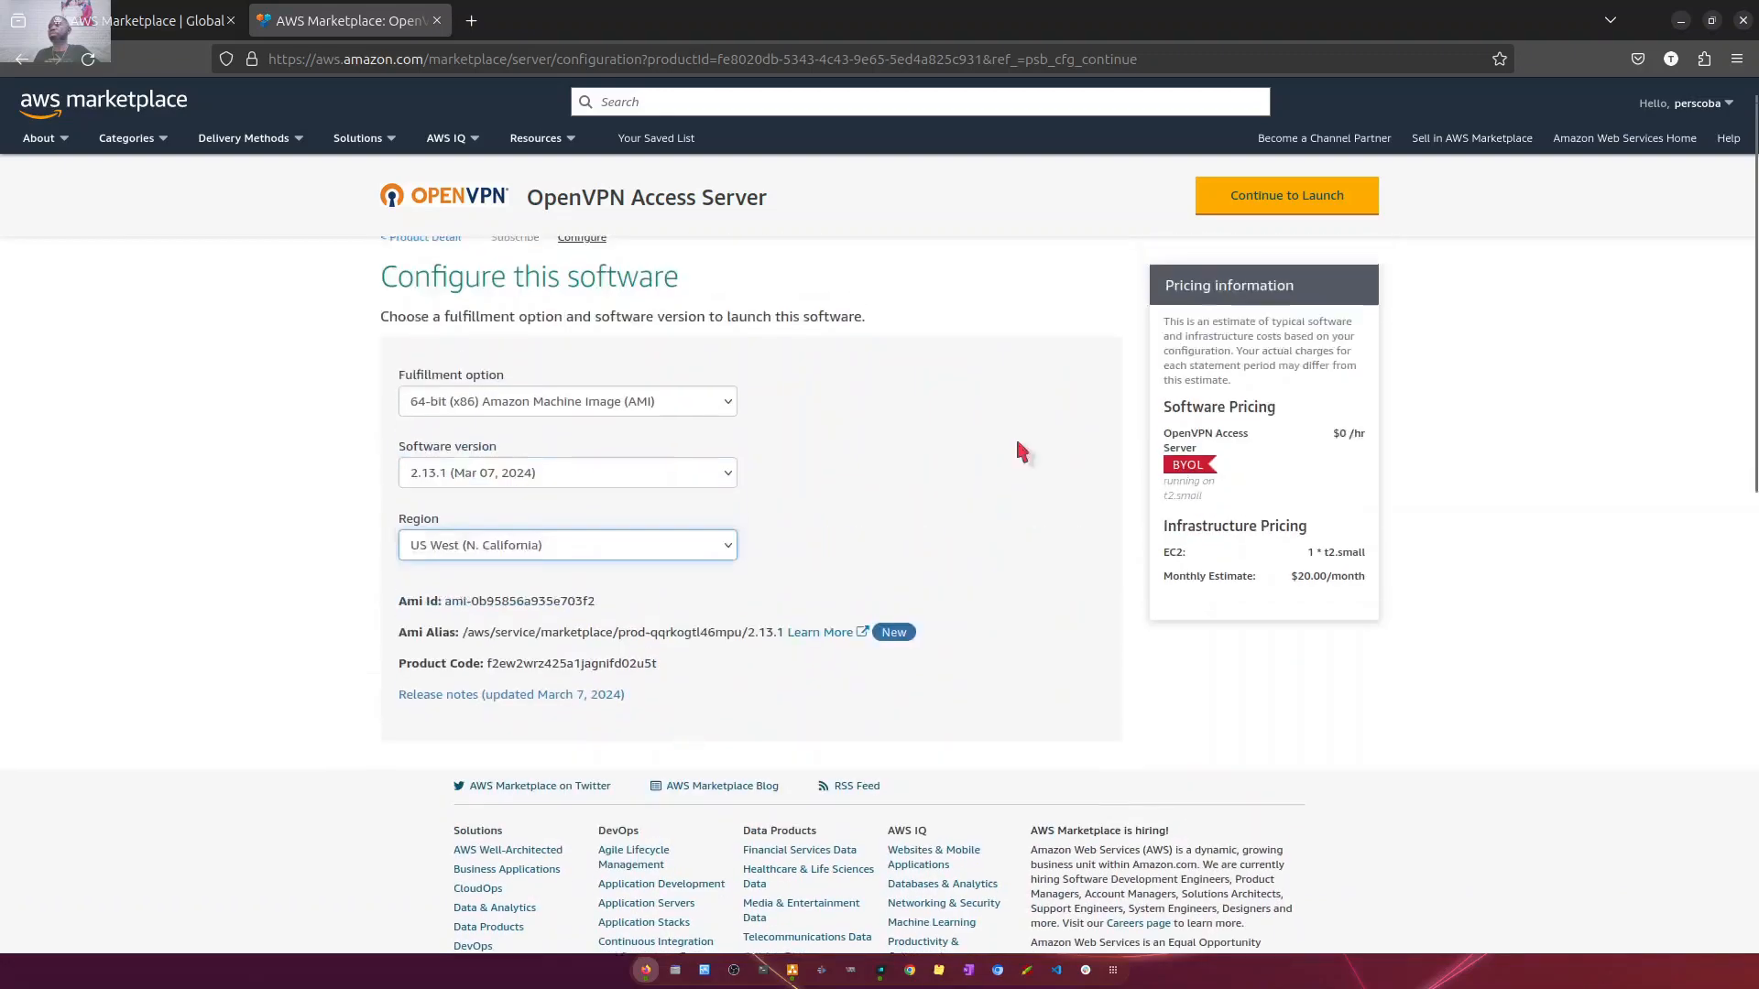
click(1227, 207)
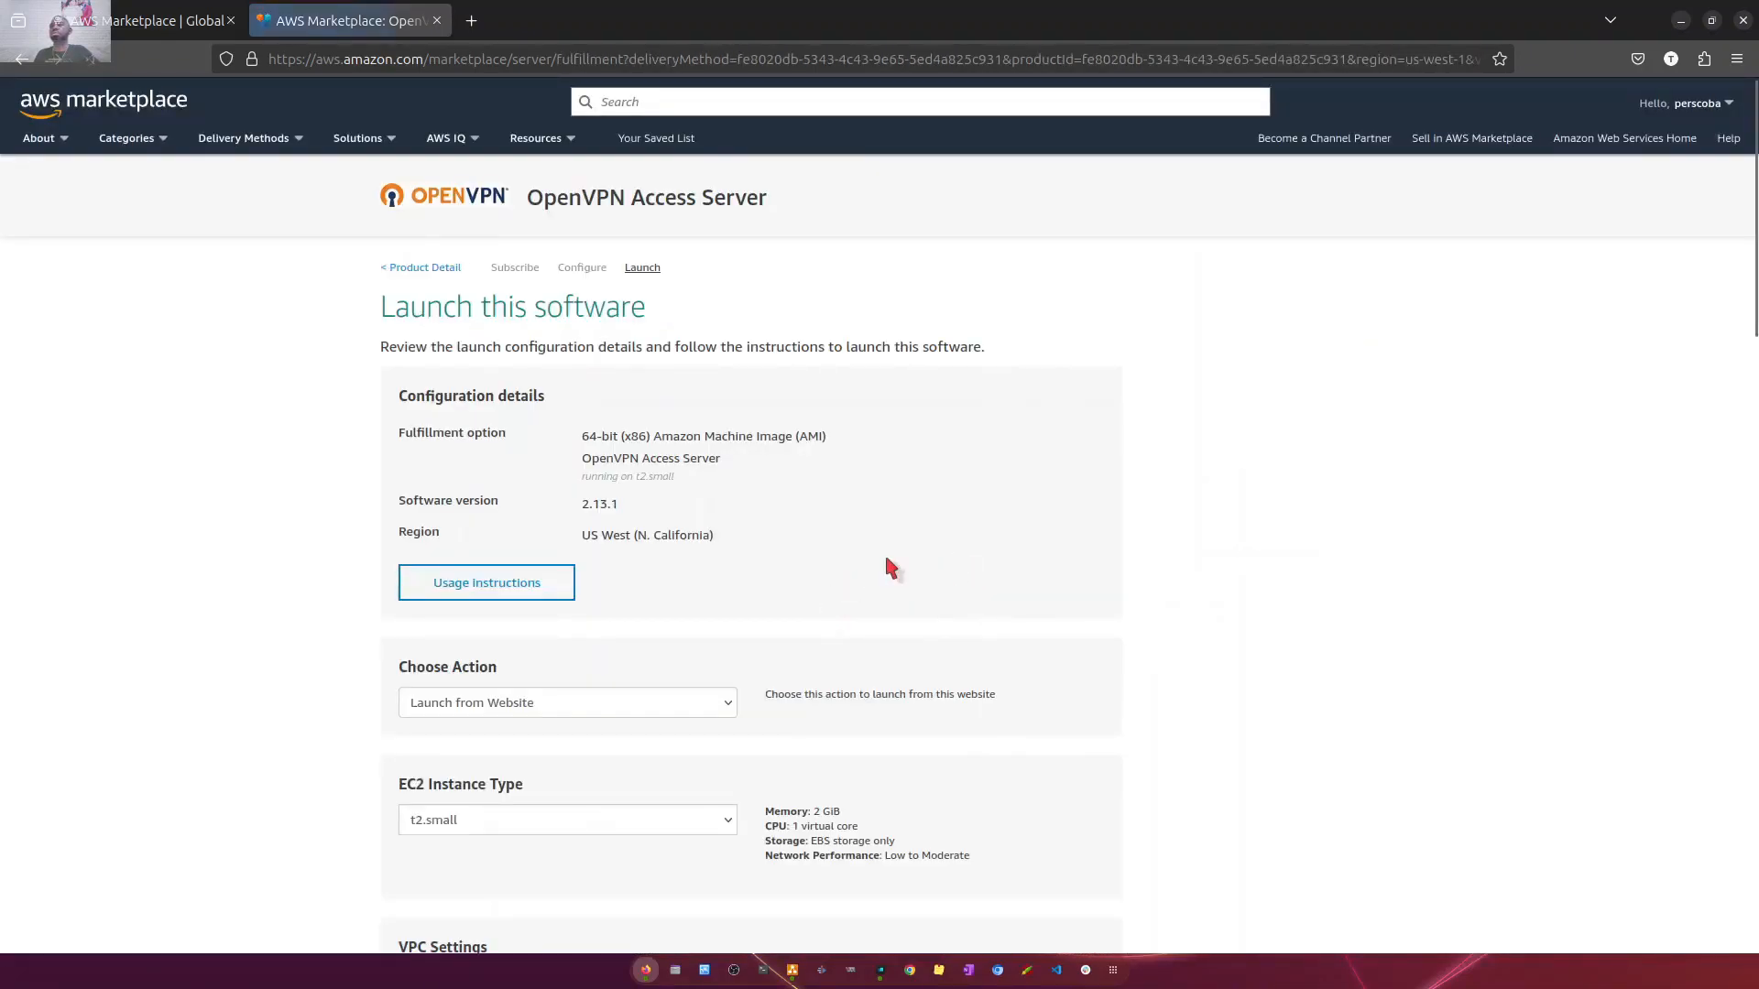
scroll(893, 561, down, 5)
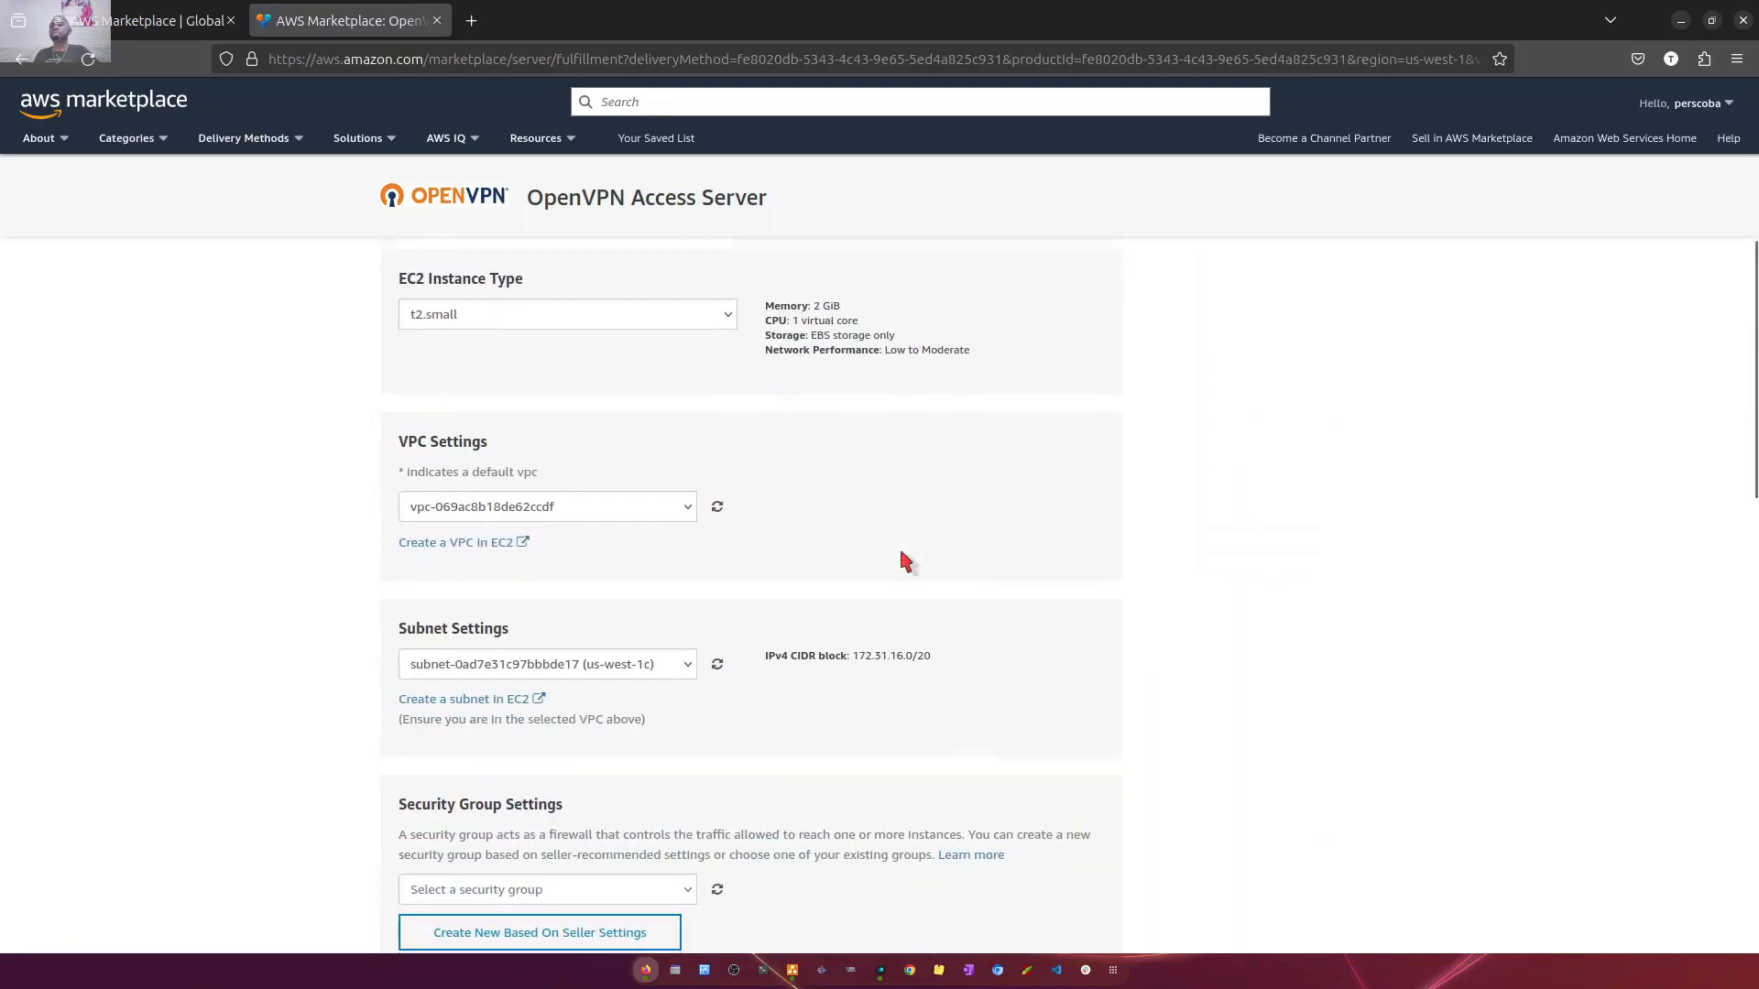
- Examine the OpenVPN Access Server launch settings and the VPCs available for them
scroll(905, 560, up, 4)
scroll(1048, 452, down, 3)
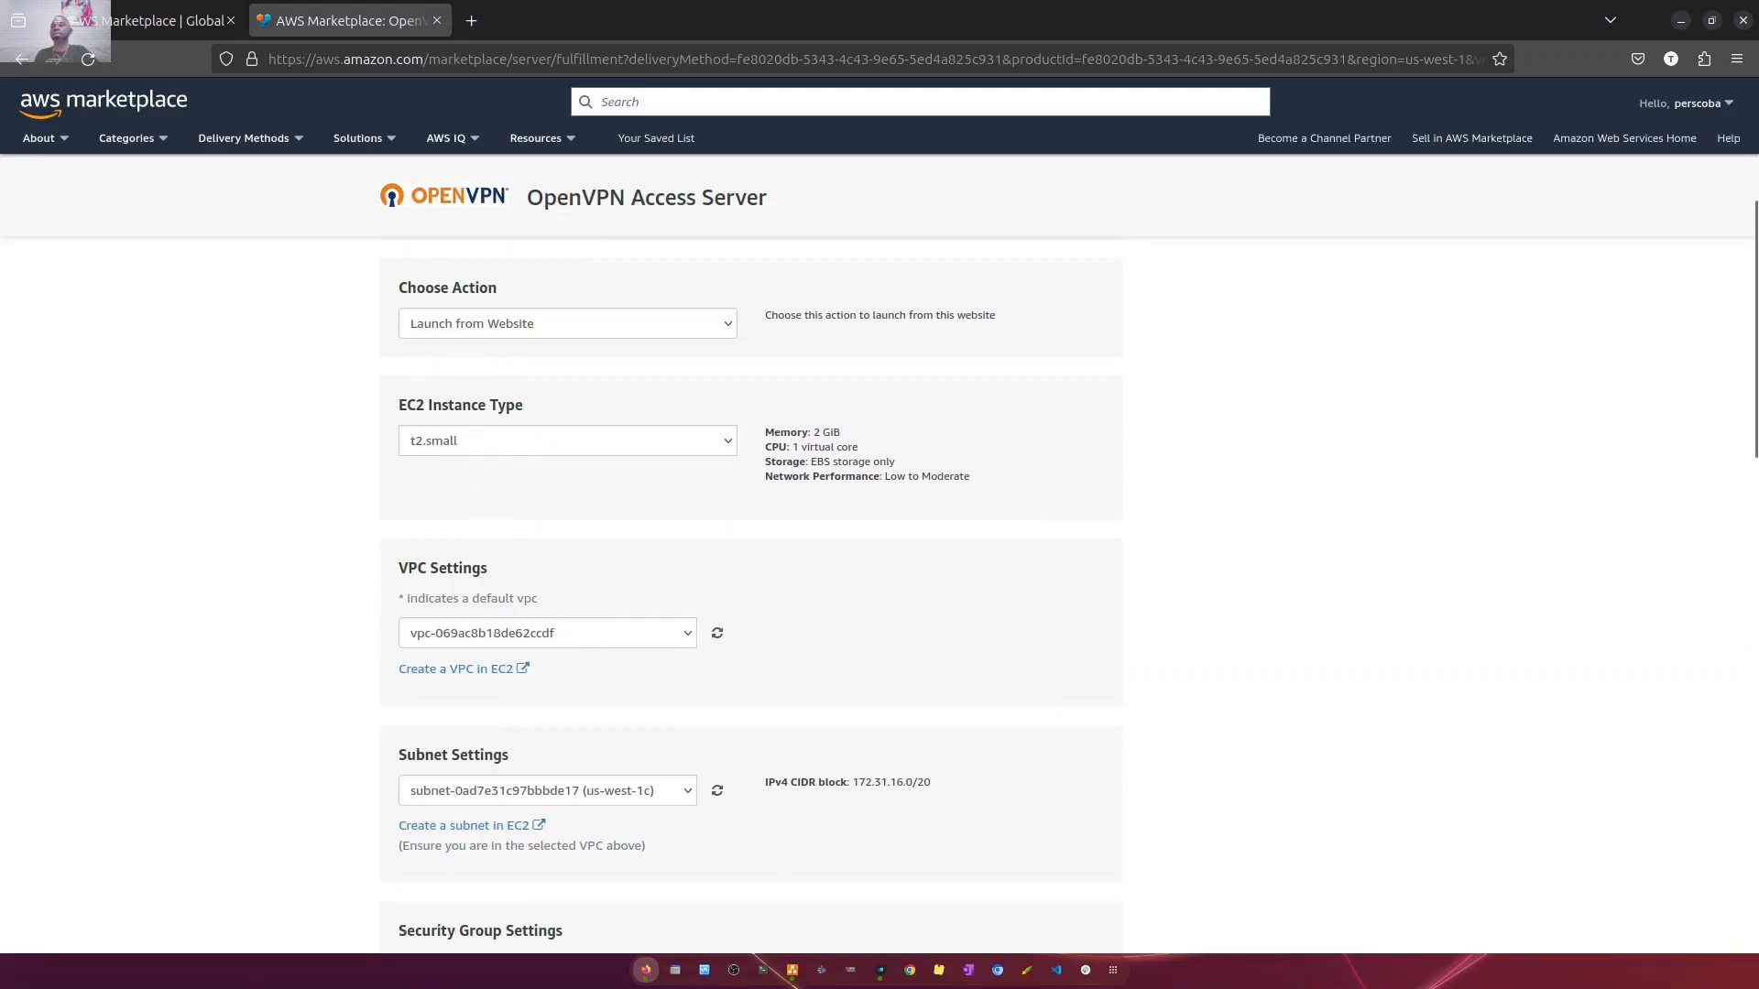
scroll(702, 550, down, 2)
click(679, 509)
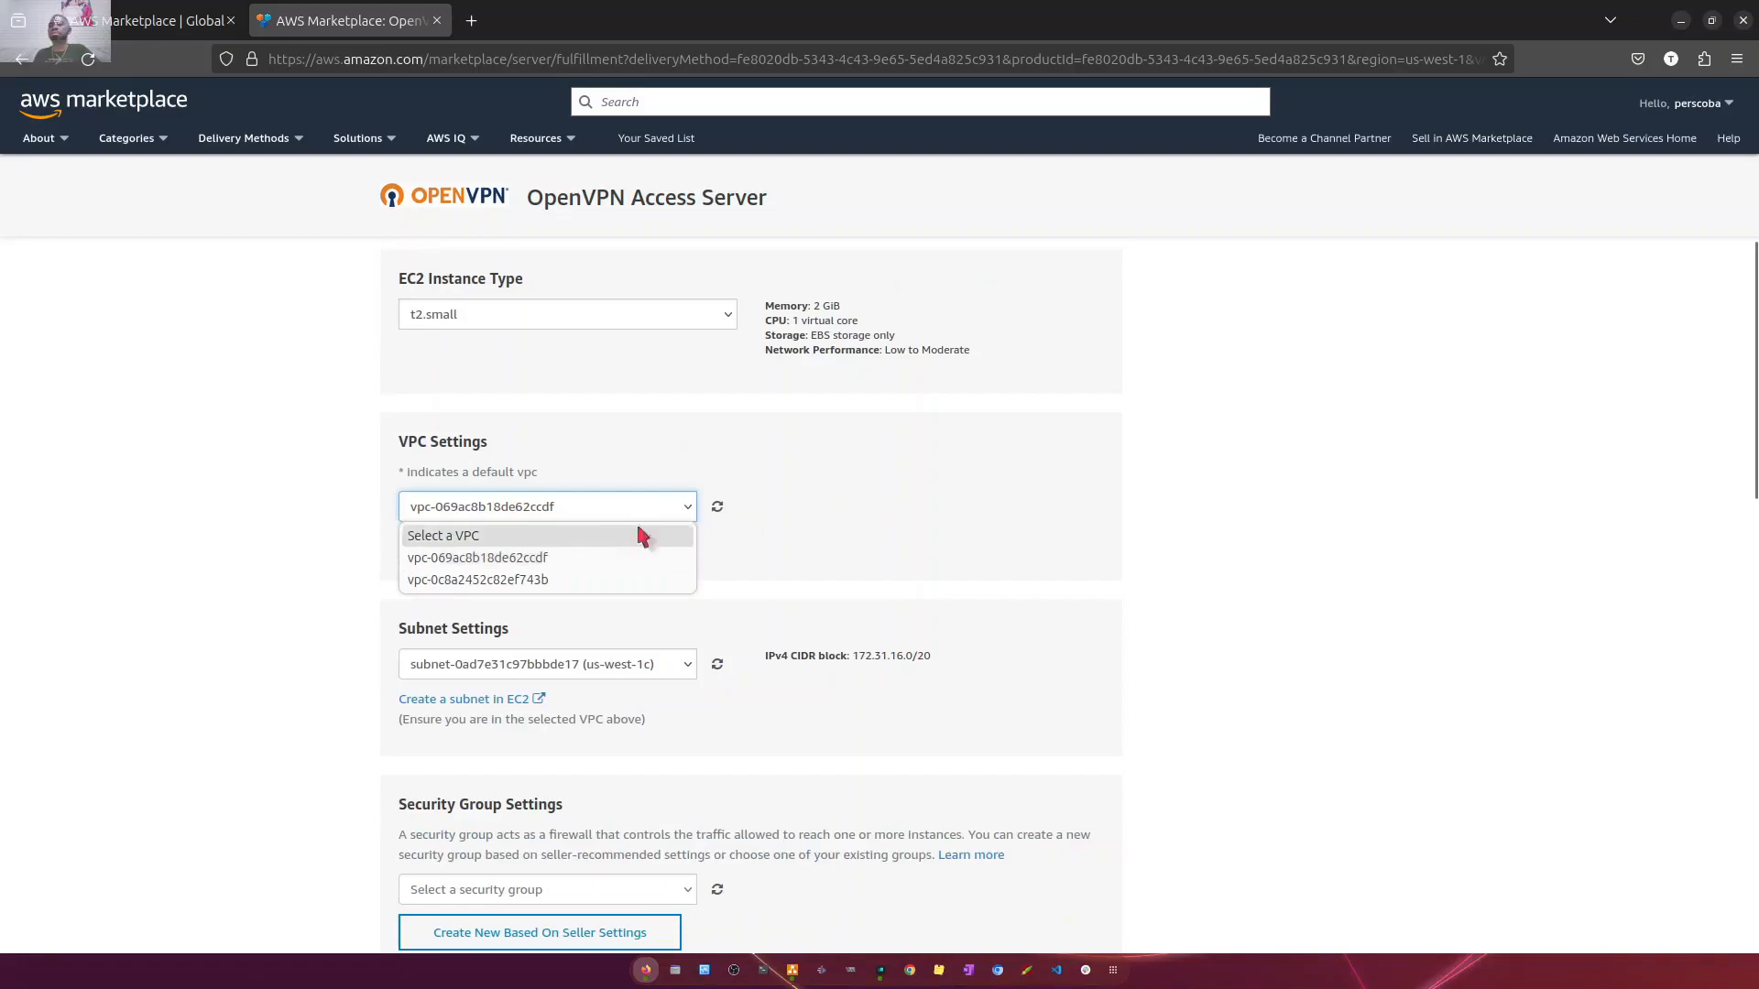
click(953, 516)
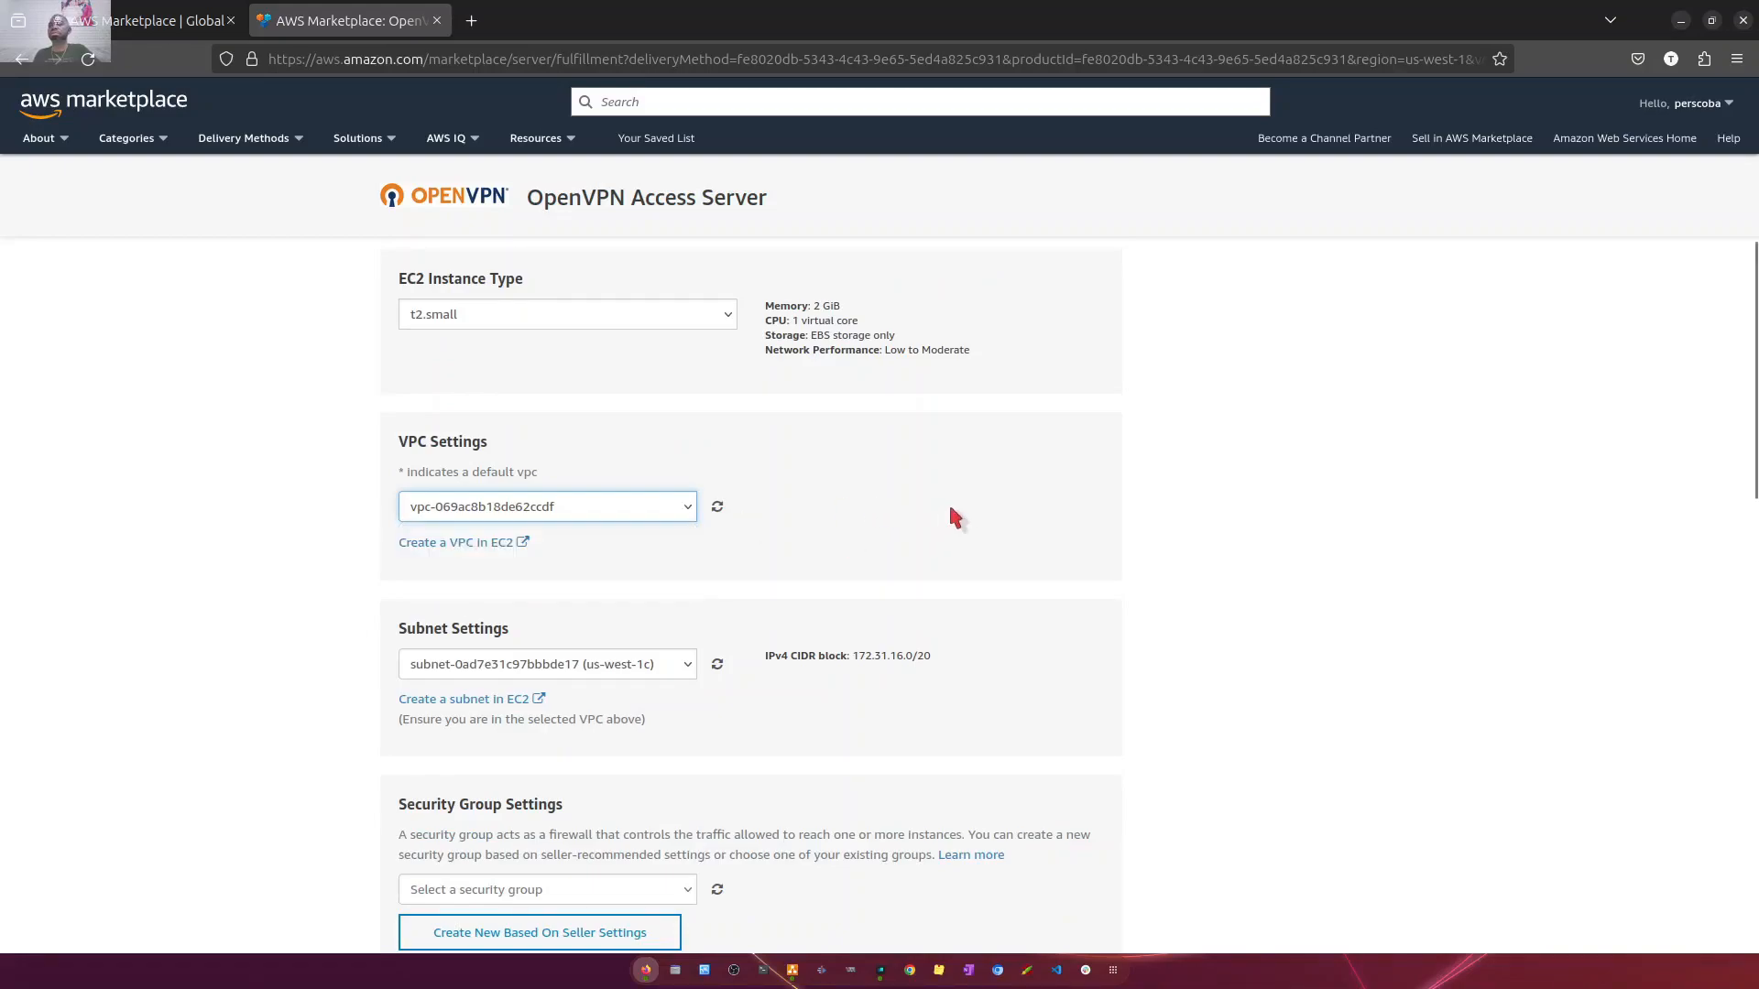
scroll(949, 511, down, 2)
scroll(949, 511, up, 4)
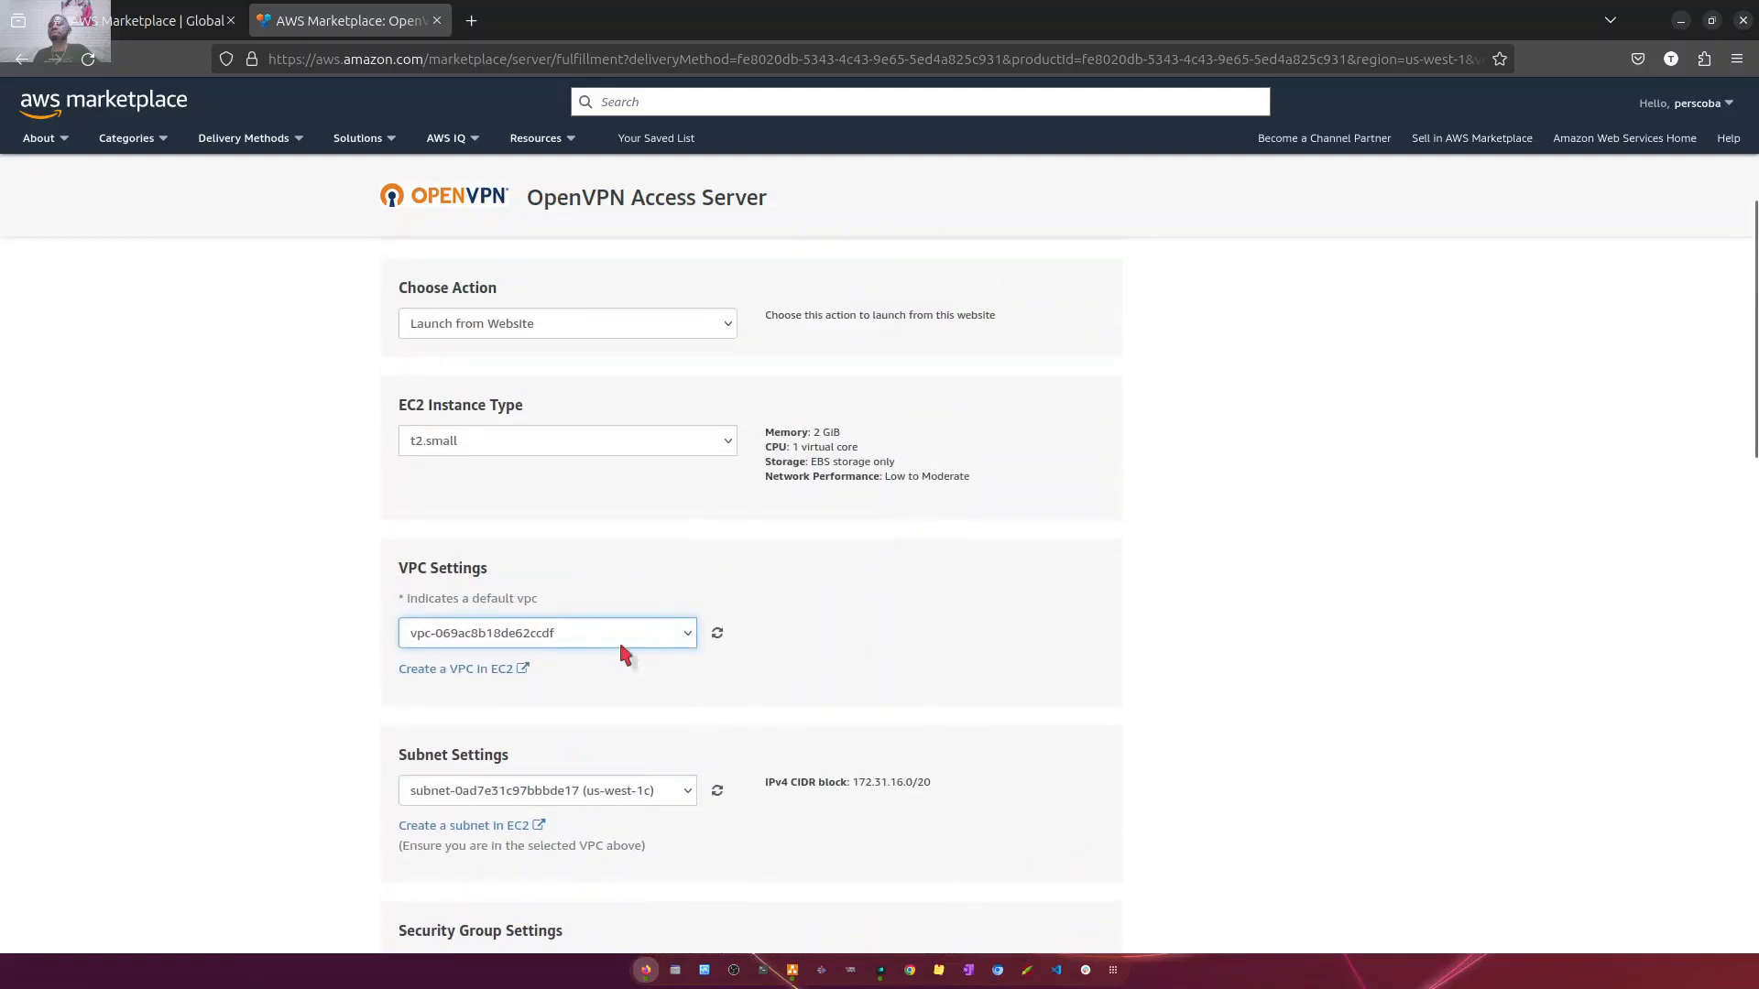
click(612, 633)
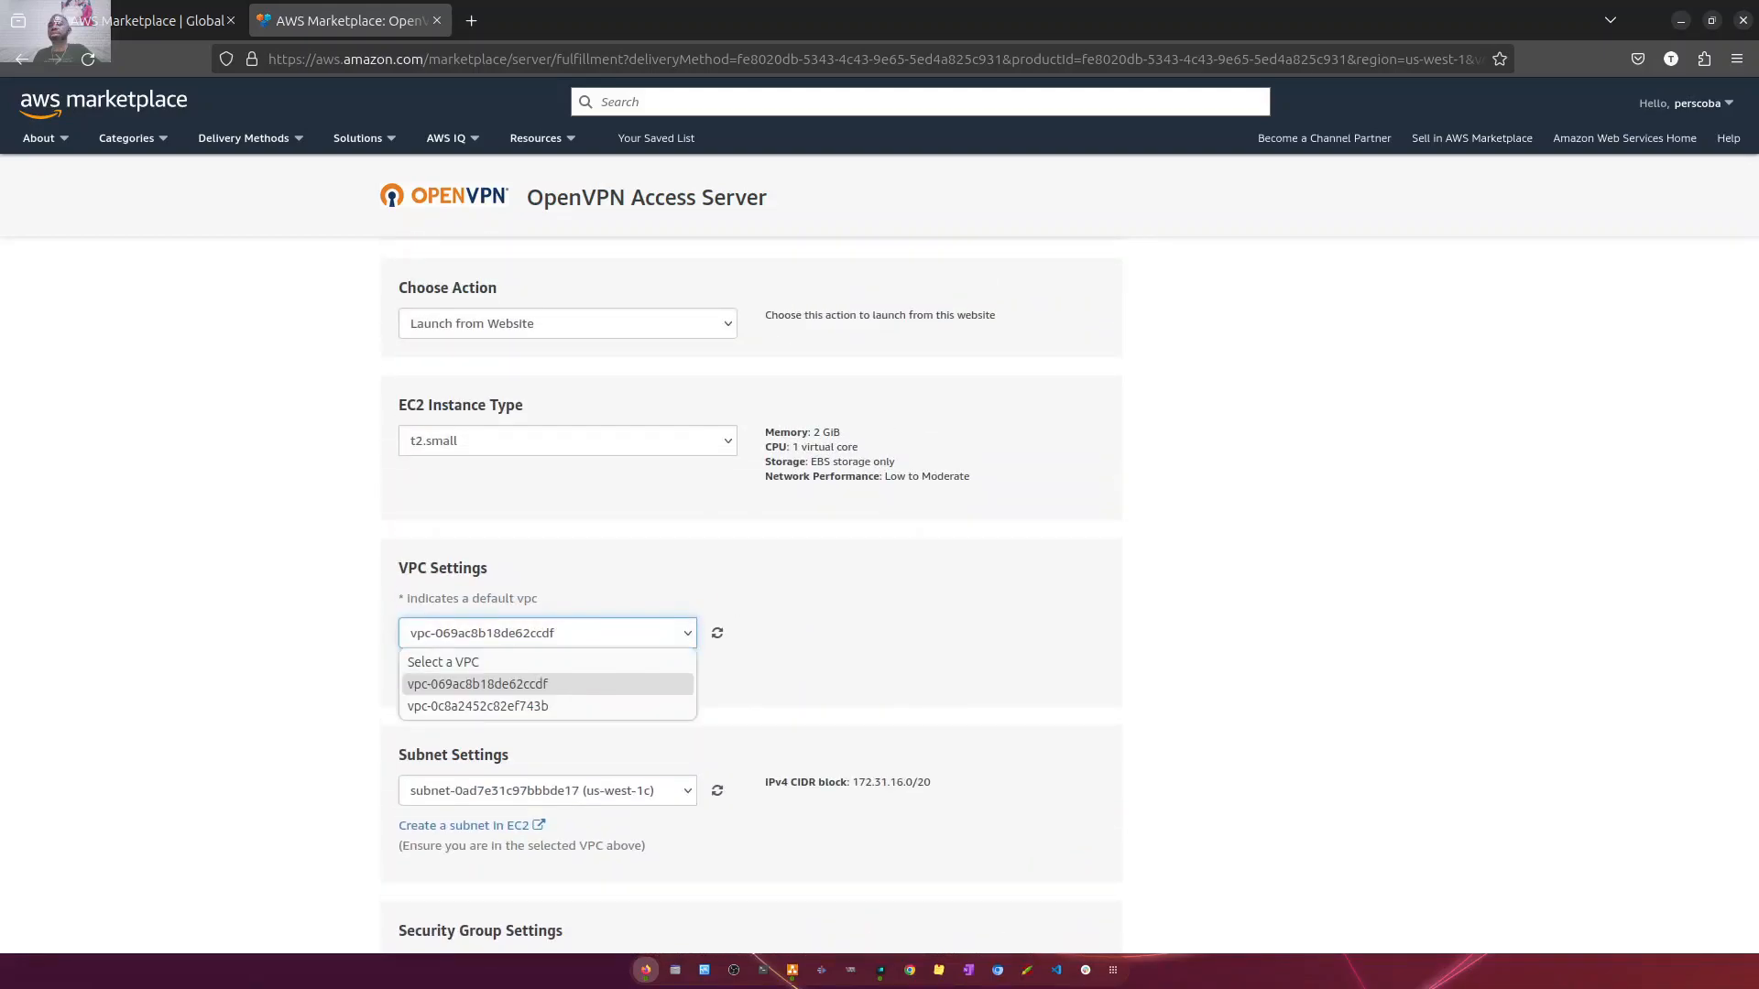
click(848, 630)
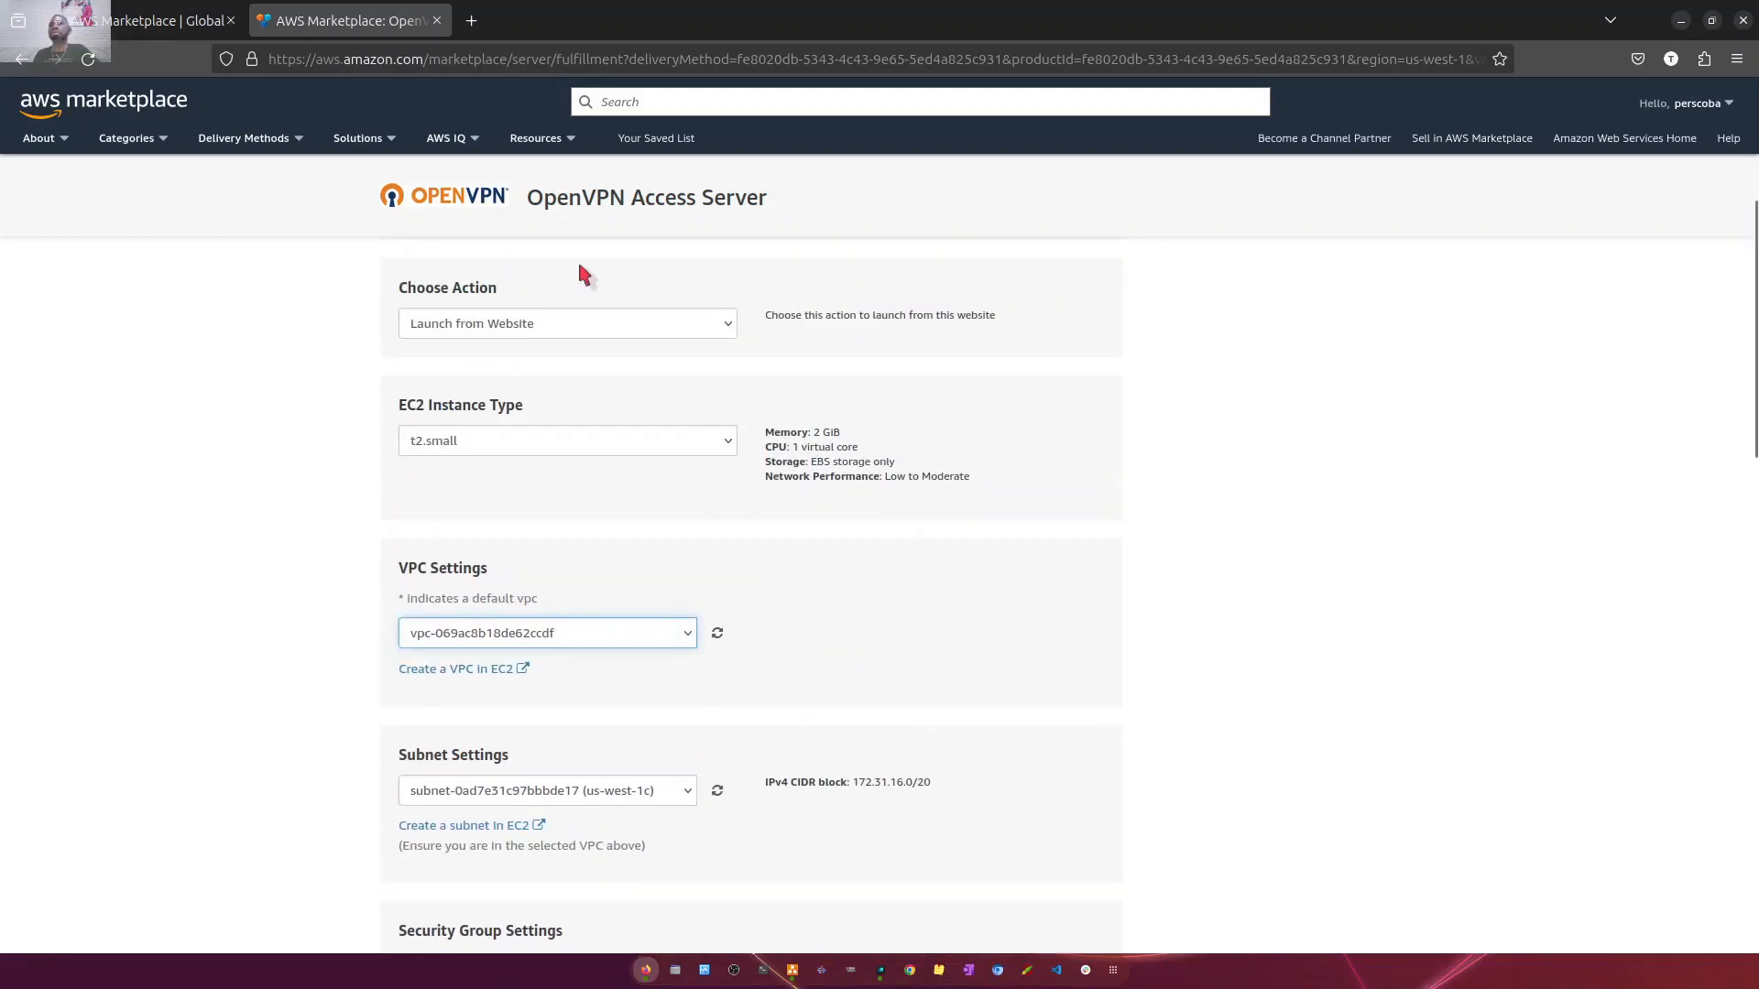
- Change the launch action to Launch through EC2 and proceed to the EC2 instance launch form
scroll(771, 558, up, 3)
click(679, 447)
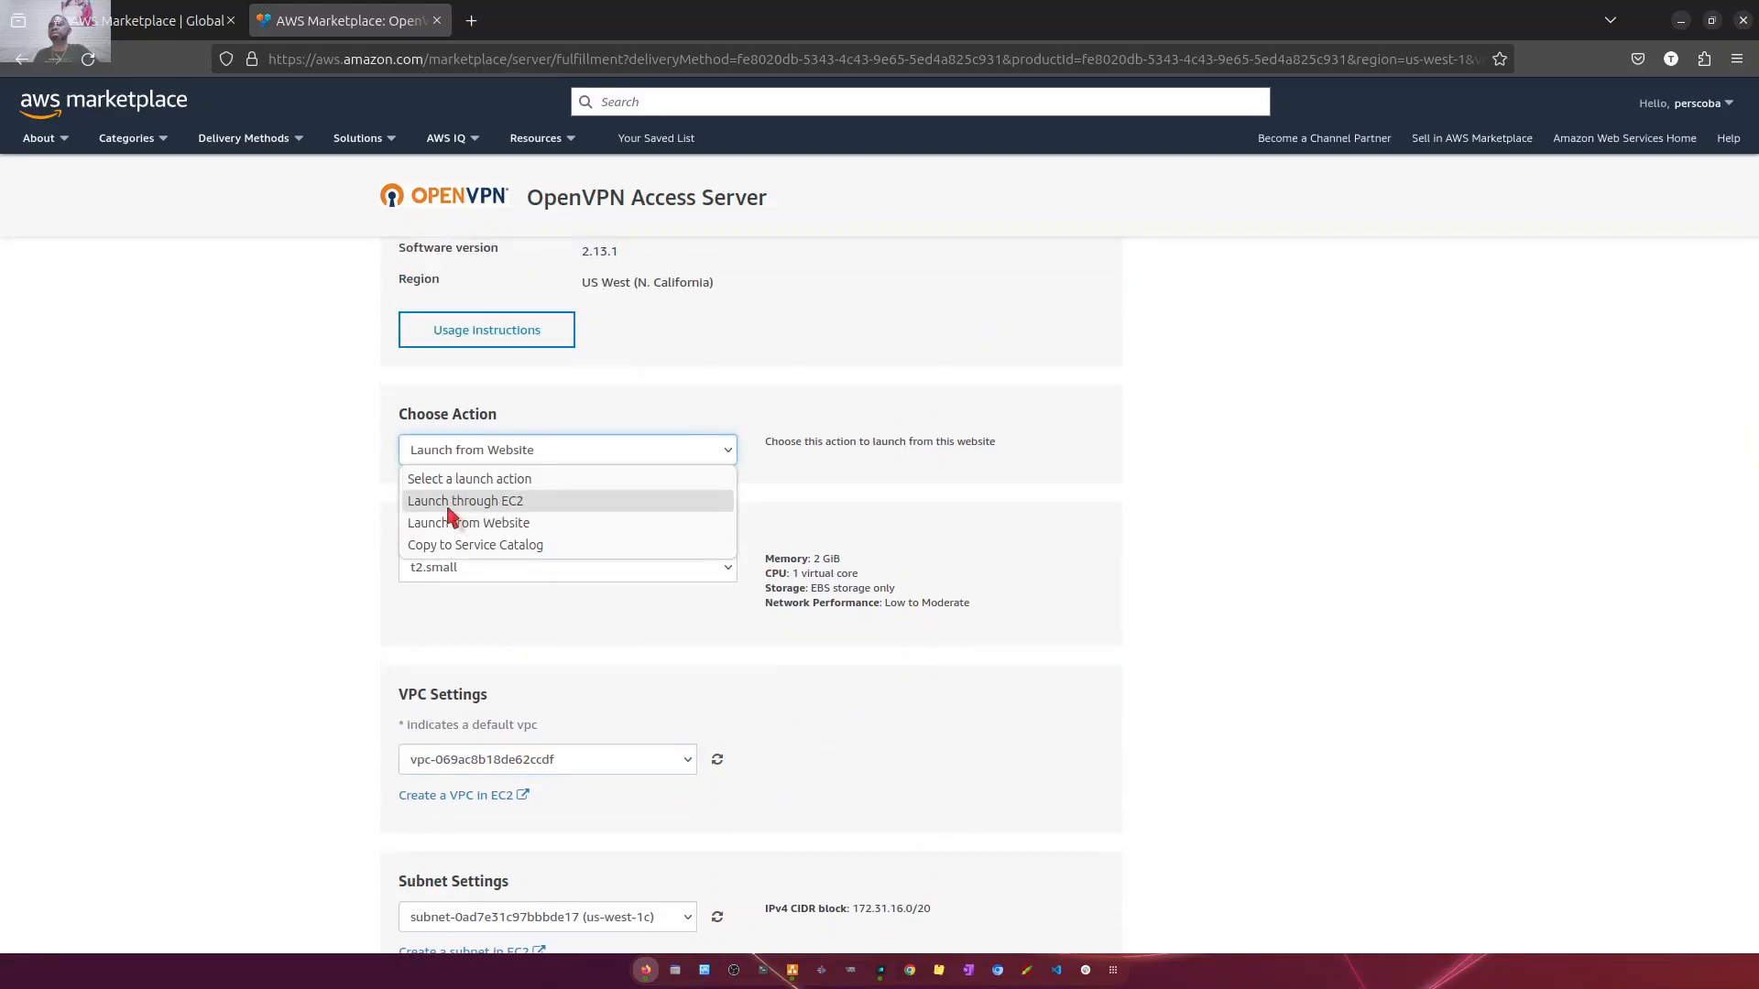
click(507, 502)
click(1072, 519)
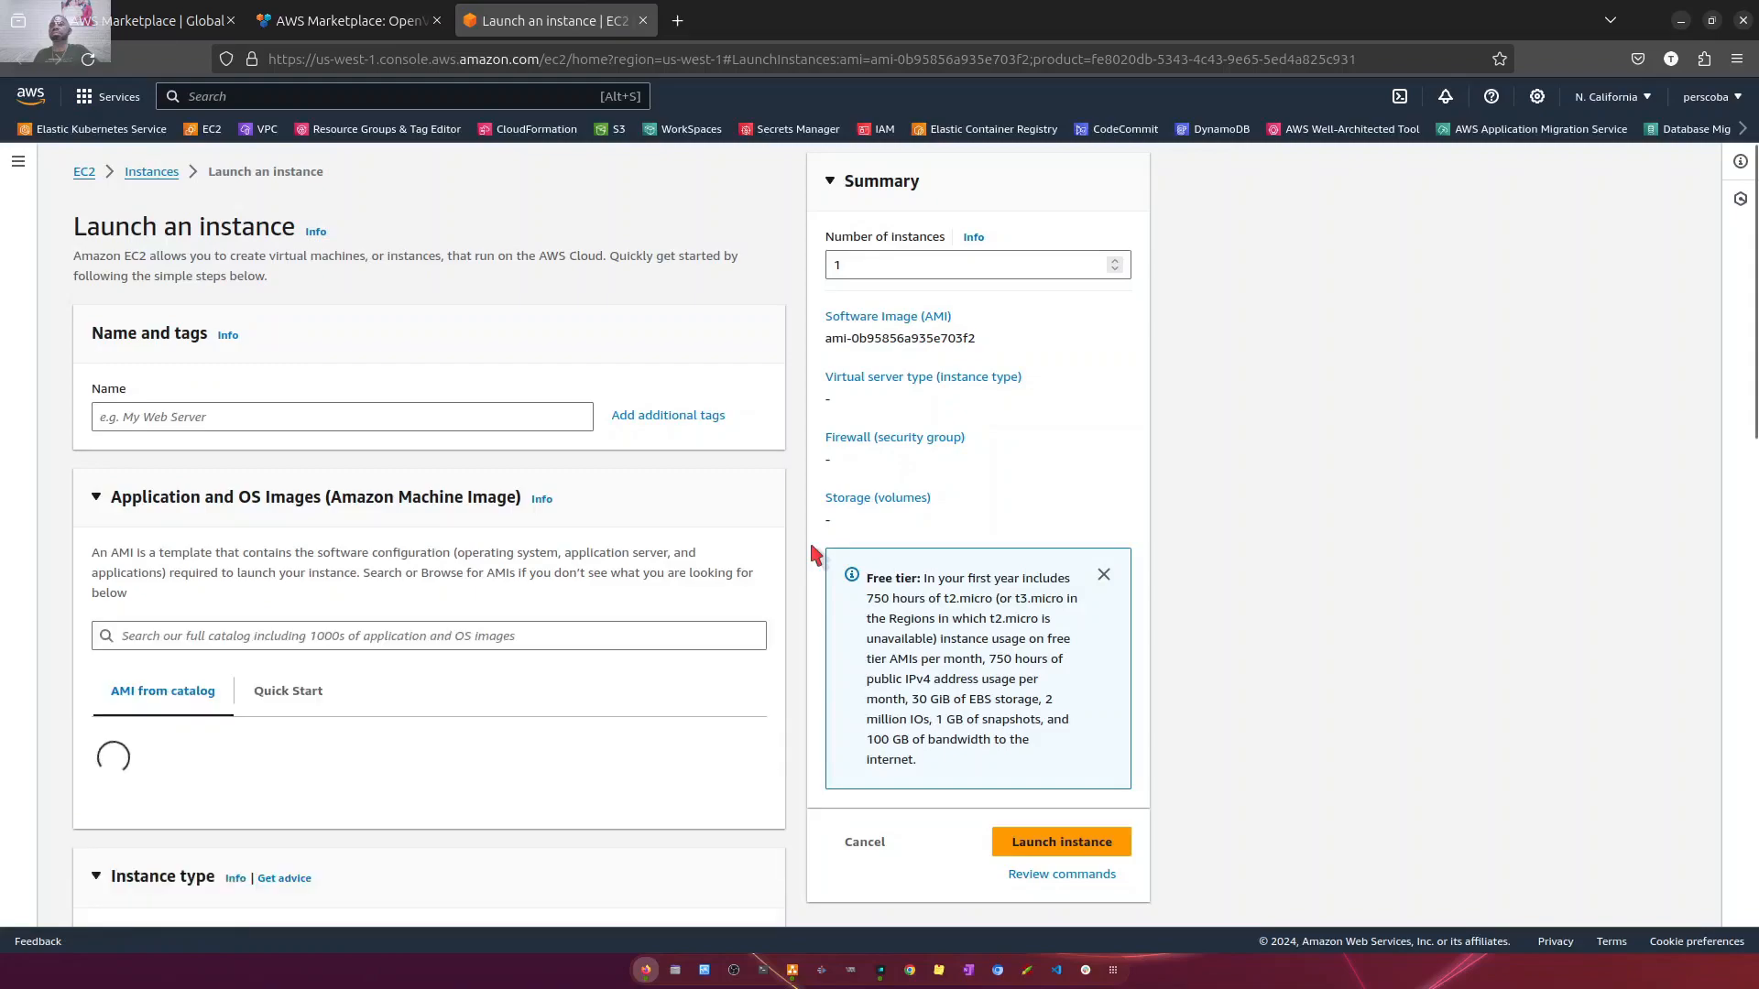
- Name the instance openvpn-server and assign it the ansible-key key pair
click(439, 420)
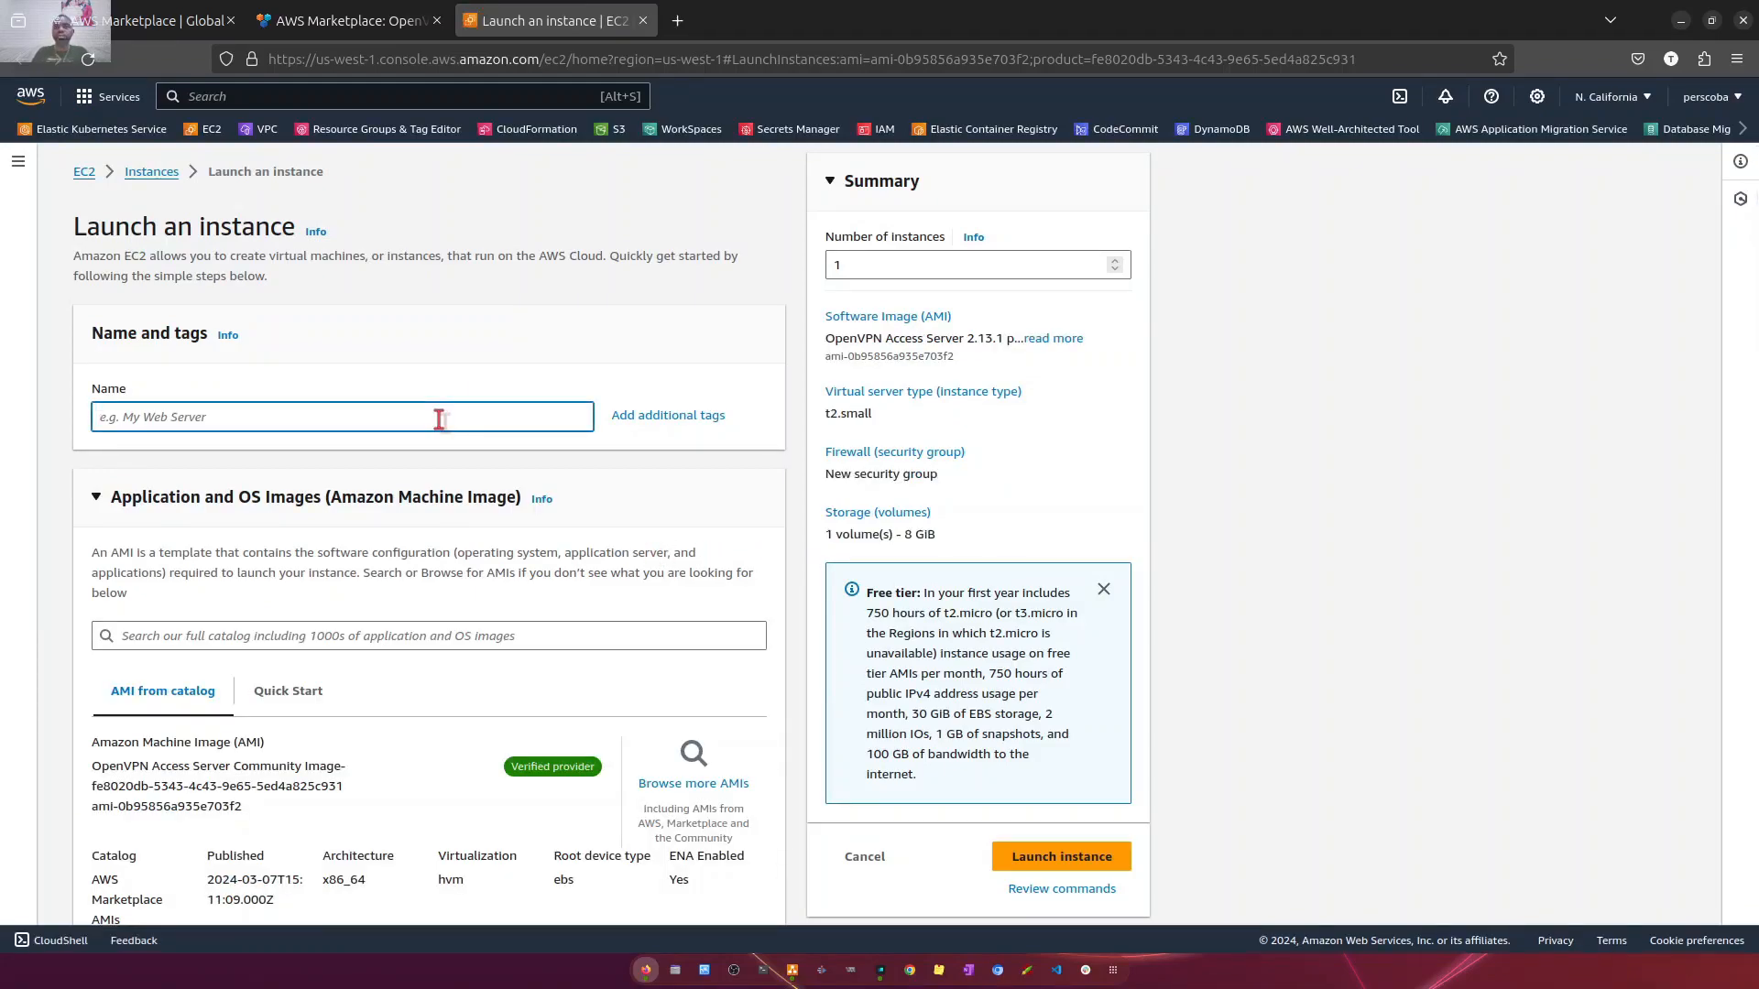
text(openvpn-server)
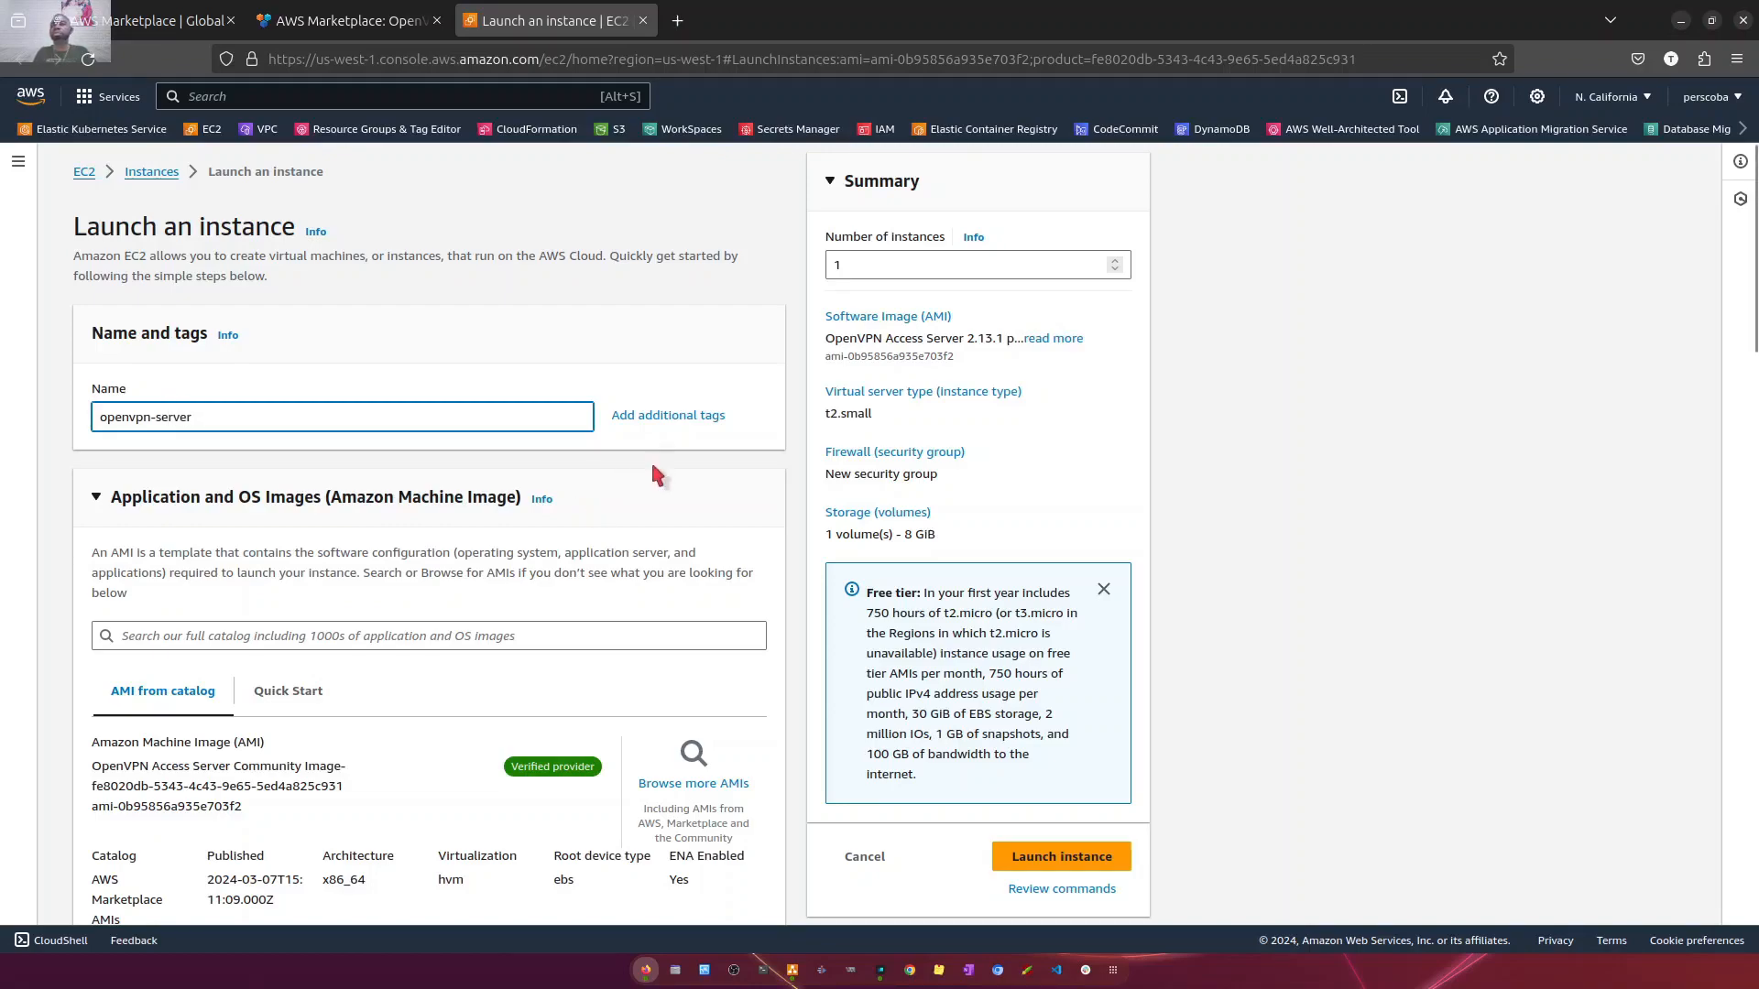
scroll(509, 591, down, 3)
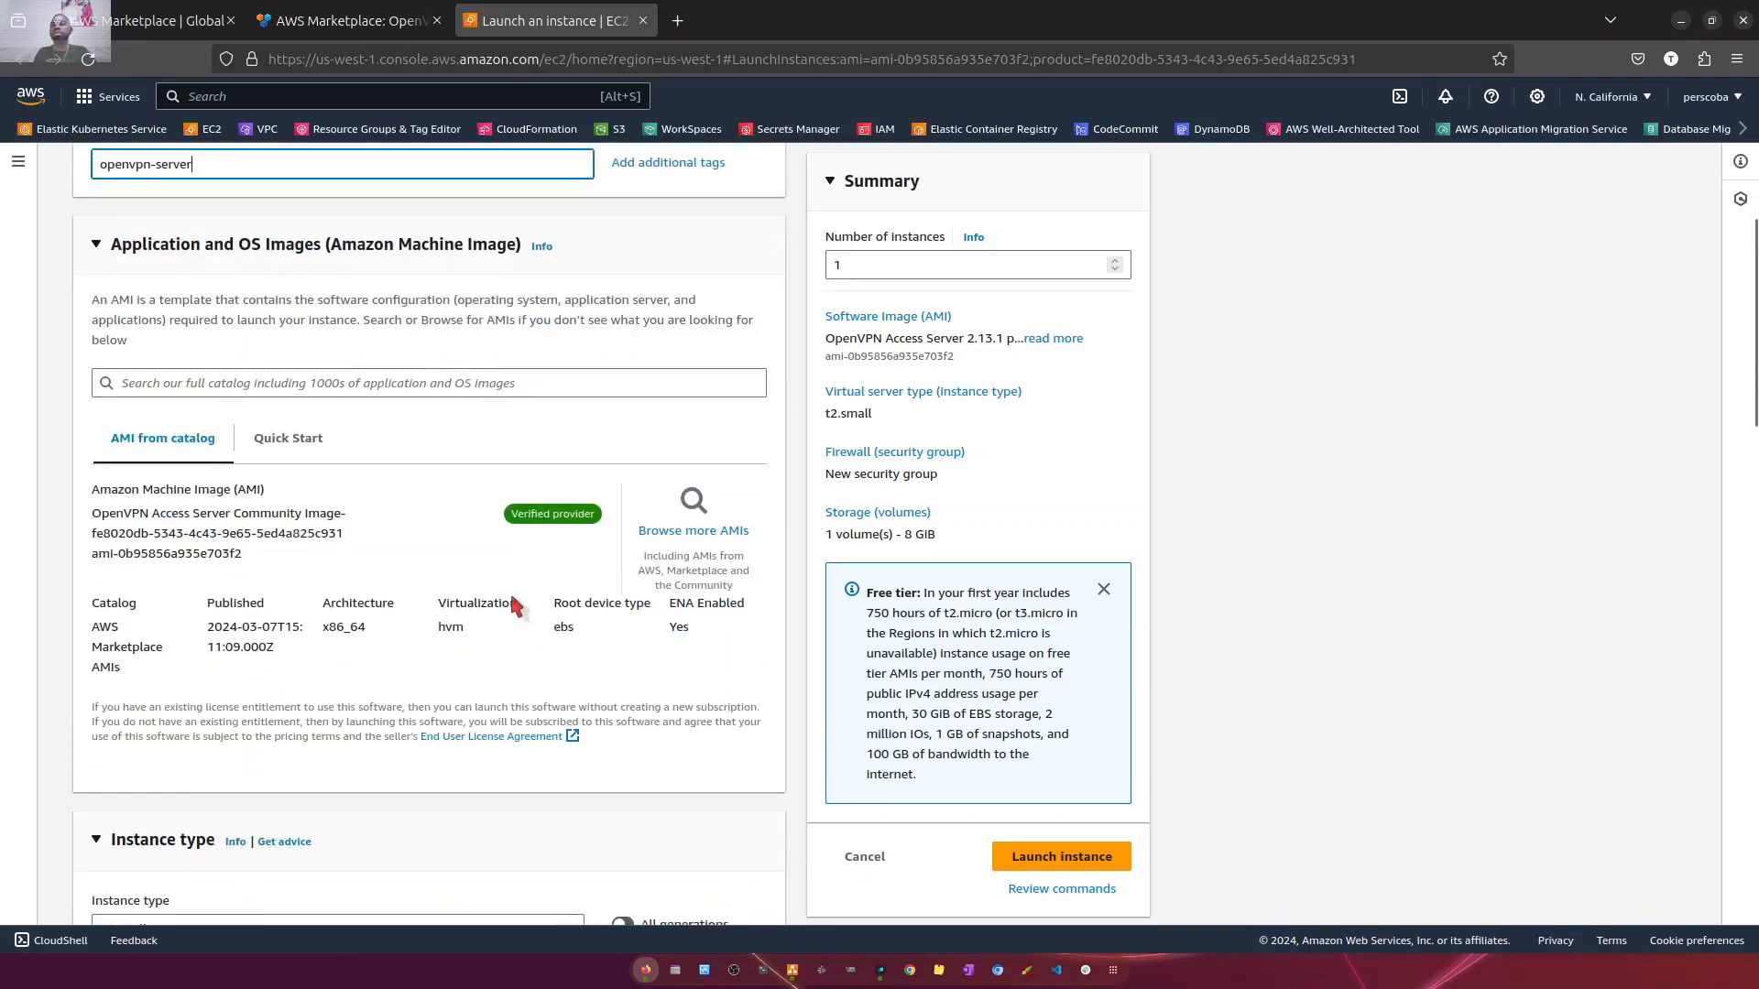
scroll(186, 597, down, 4)
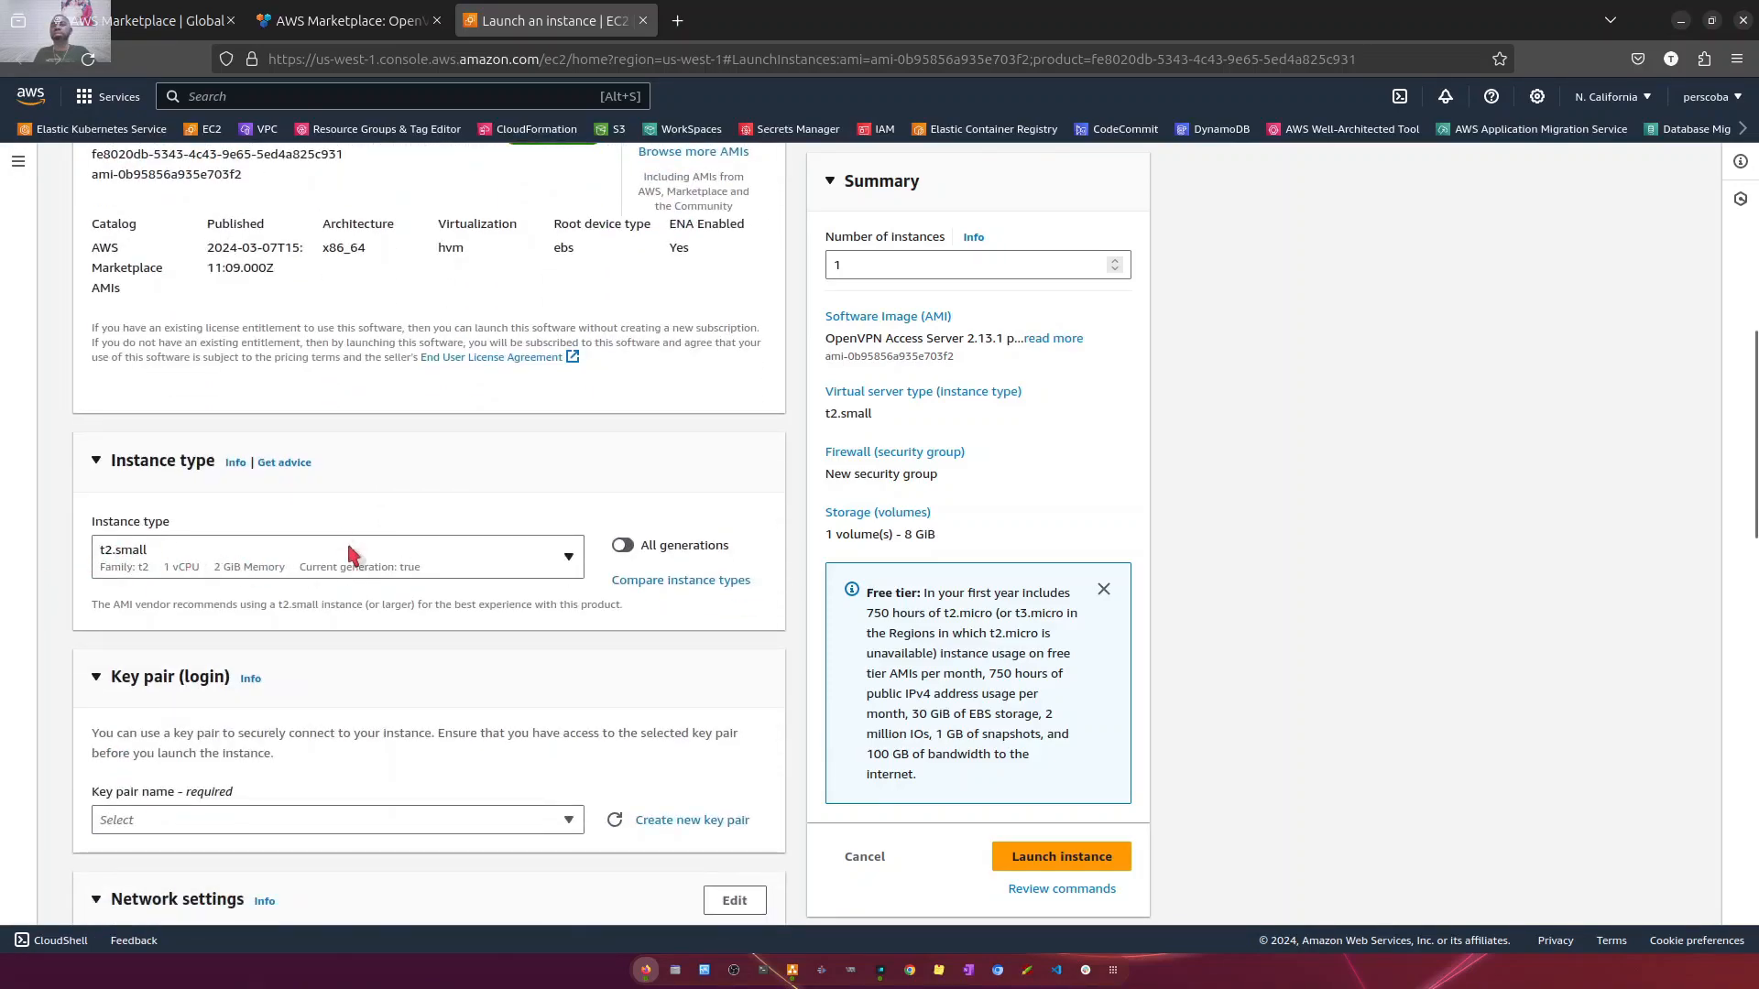
scroll(346, 541, down, 3)
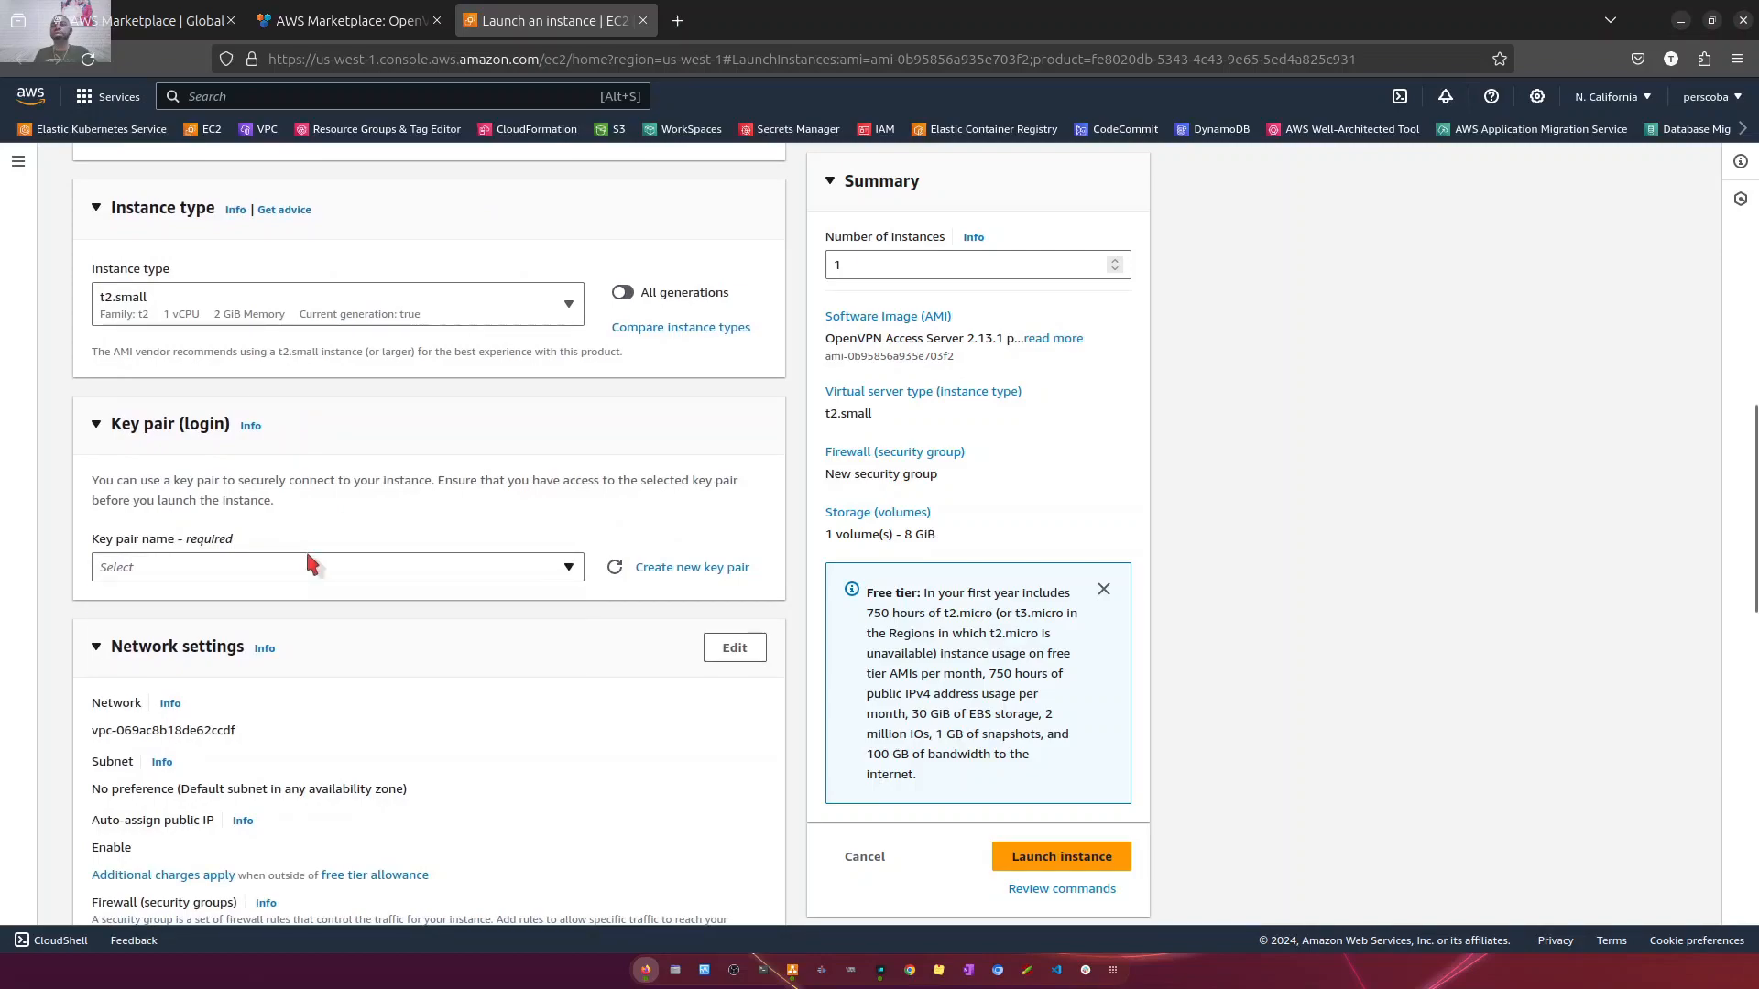
click(311, 566)
click(222, 657)
- Edit the network settings to place the instance in migrate-vpc and check that VPC's available subnets
scroll(403, 650, down, 3)
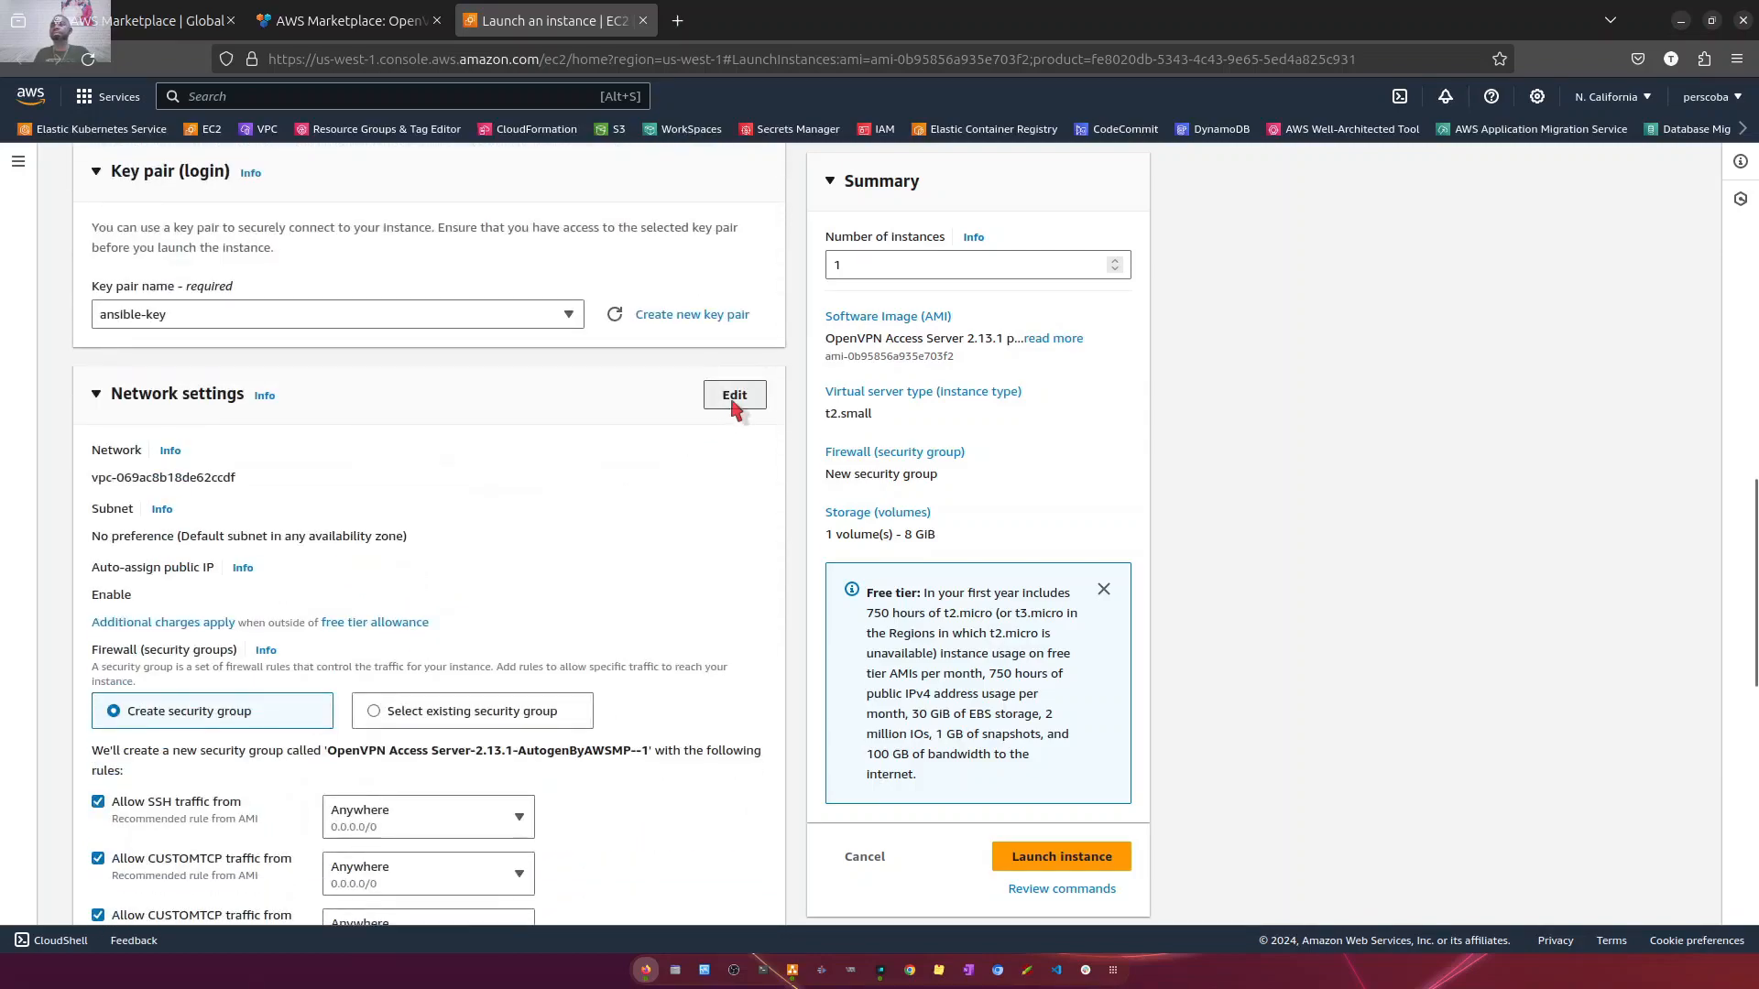
click(735, 395)
click(379, 492)
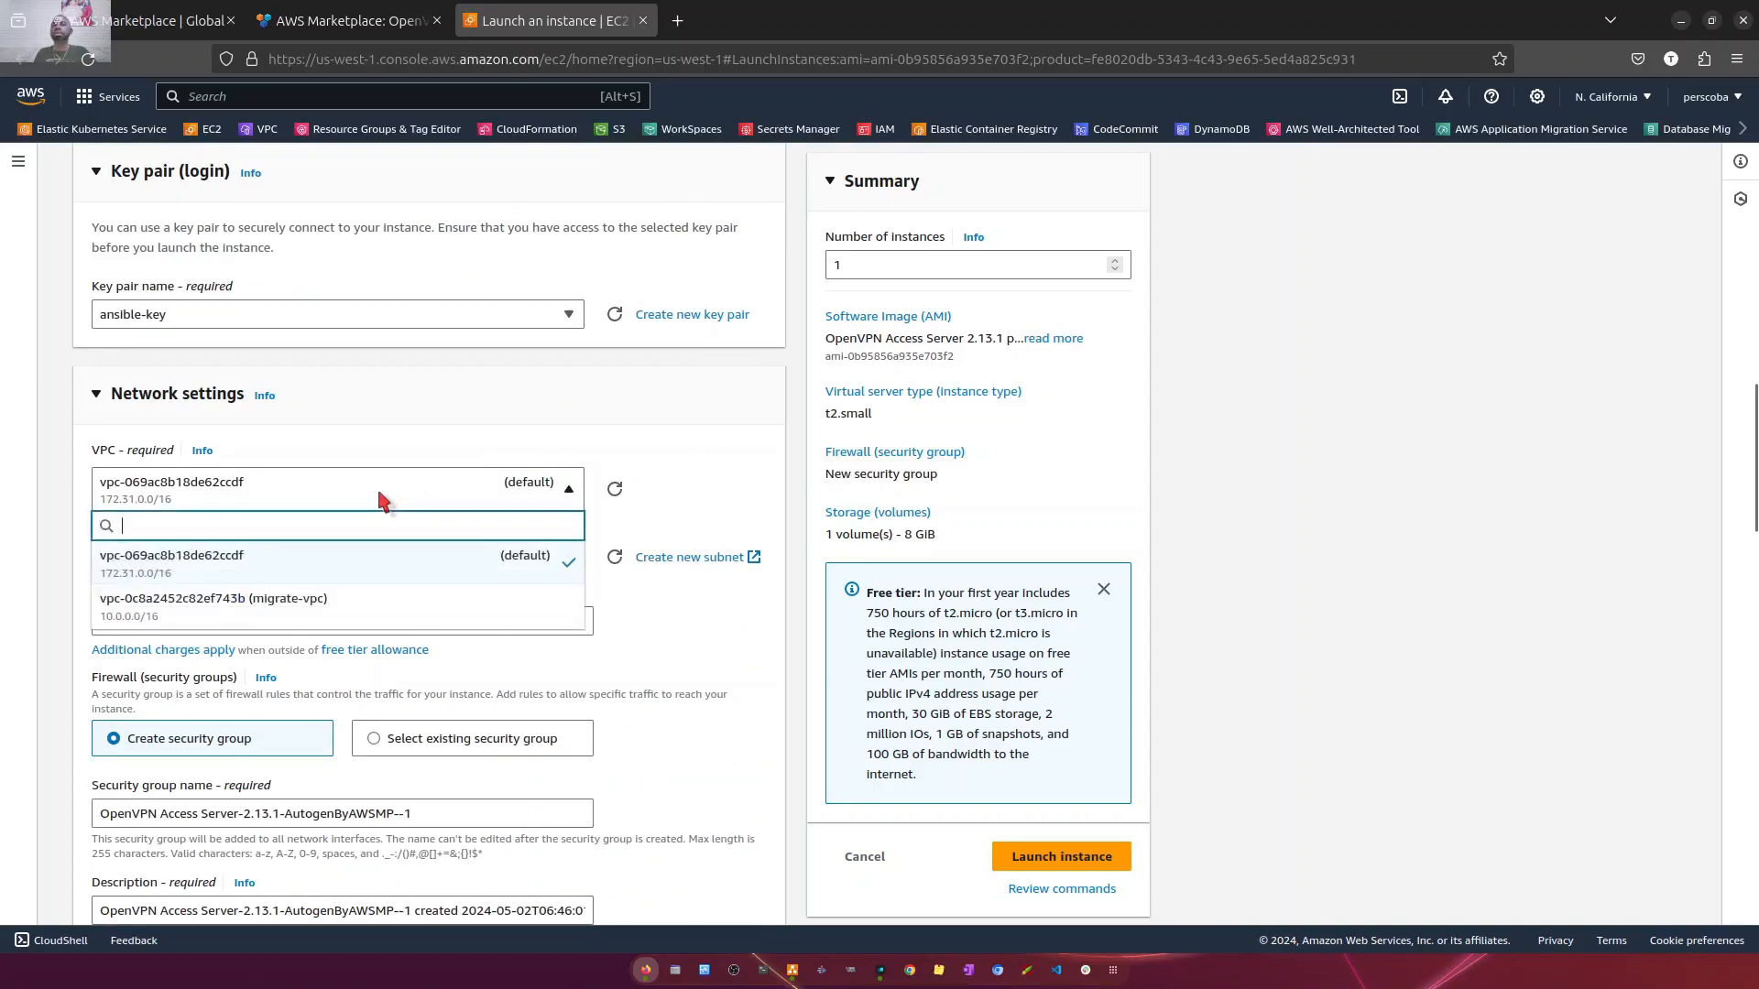
click(316, 606)
scroll(589, 403, down, 2)
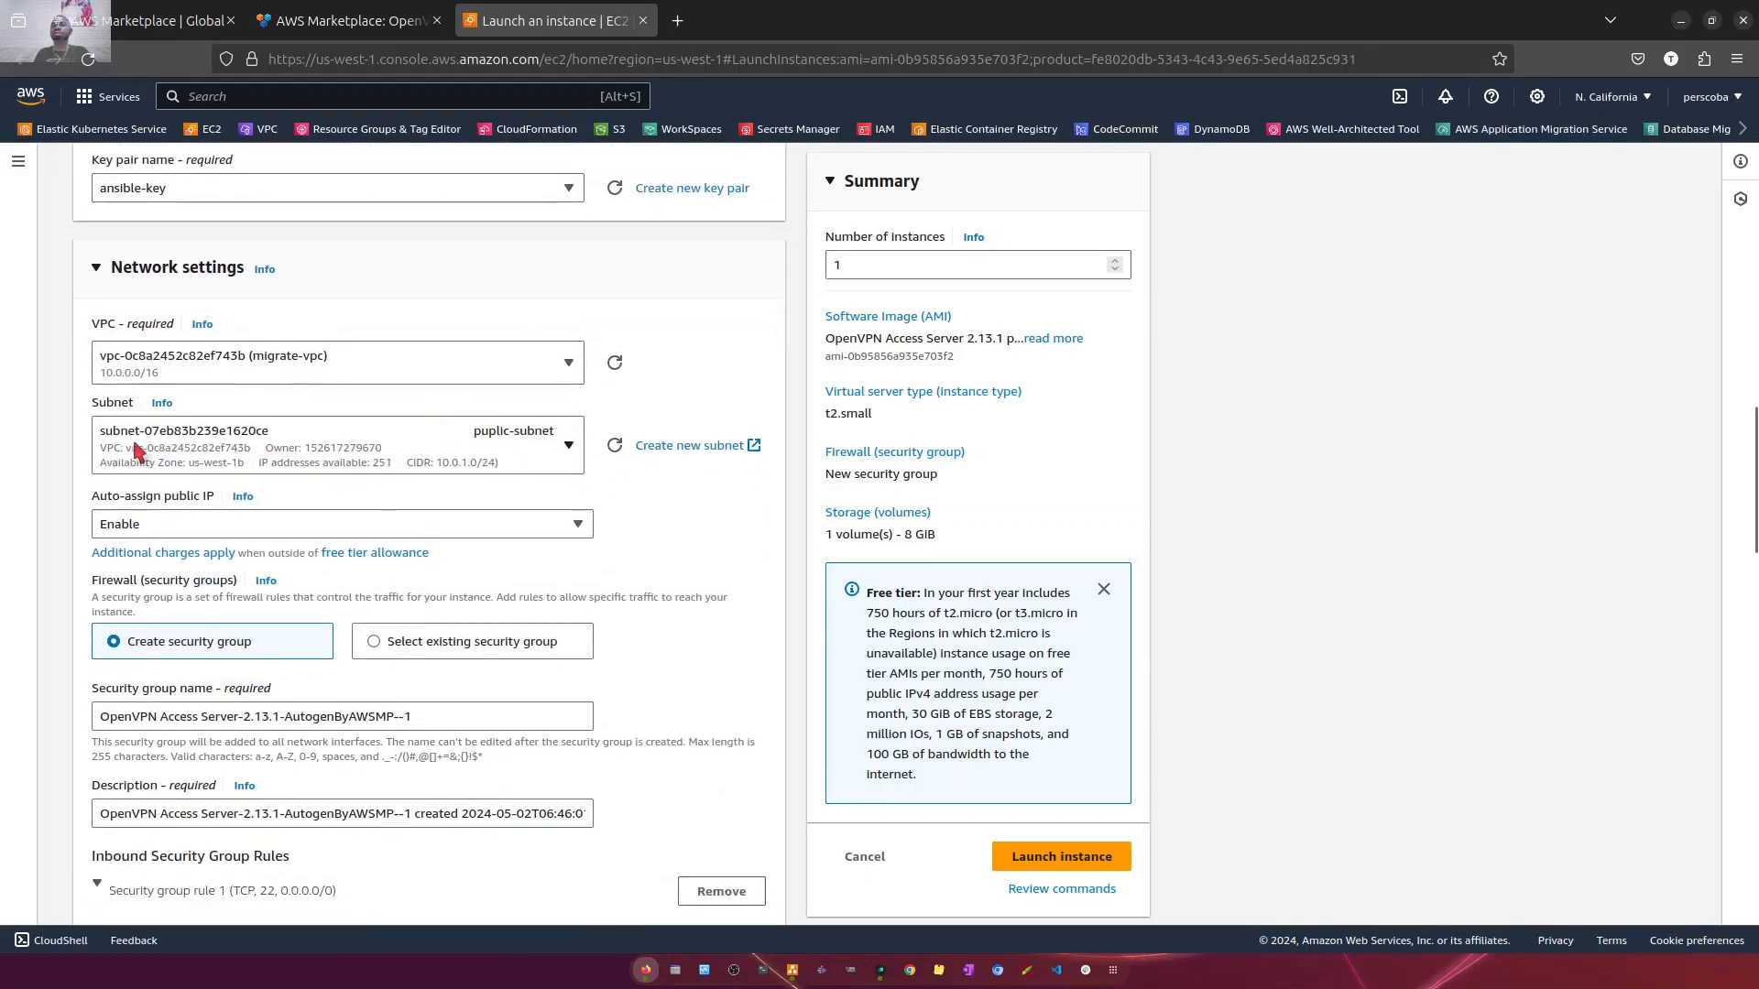
click(502, 449)
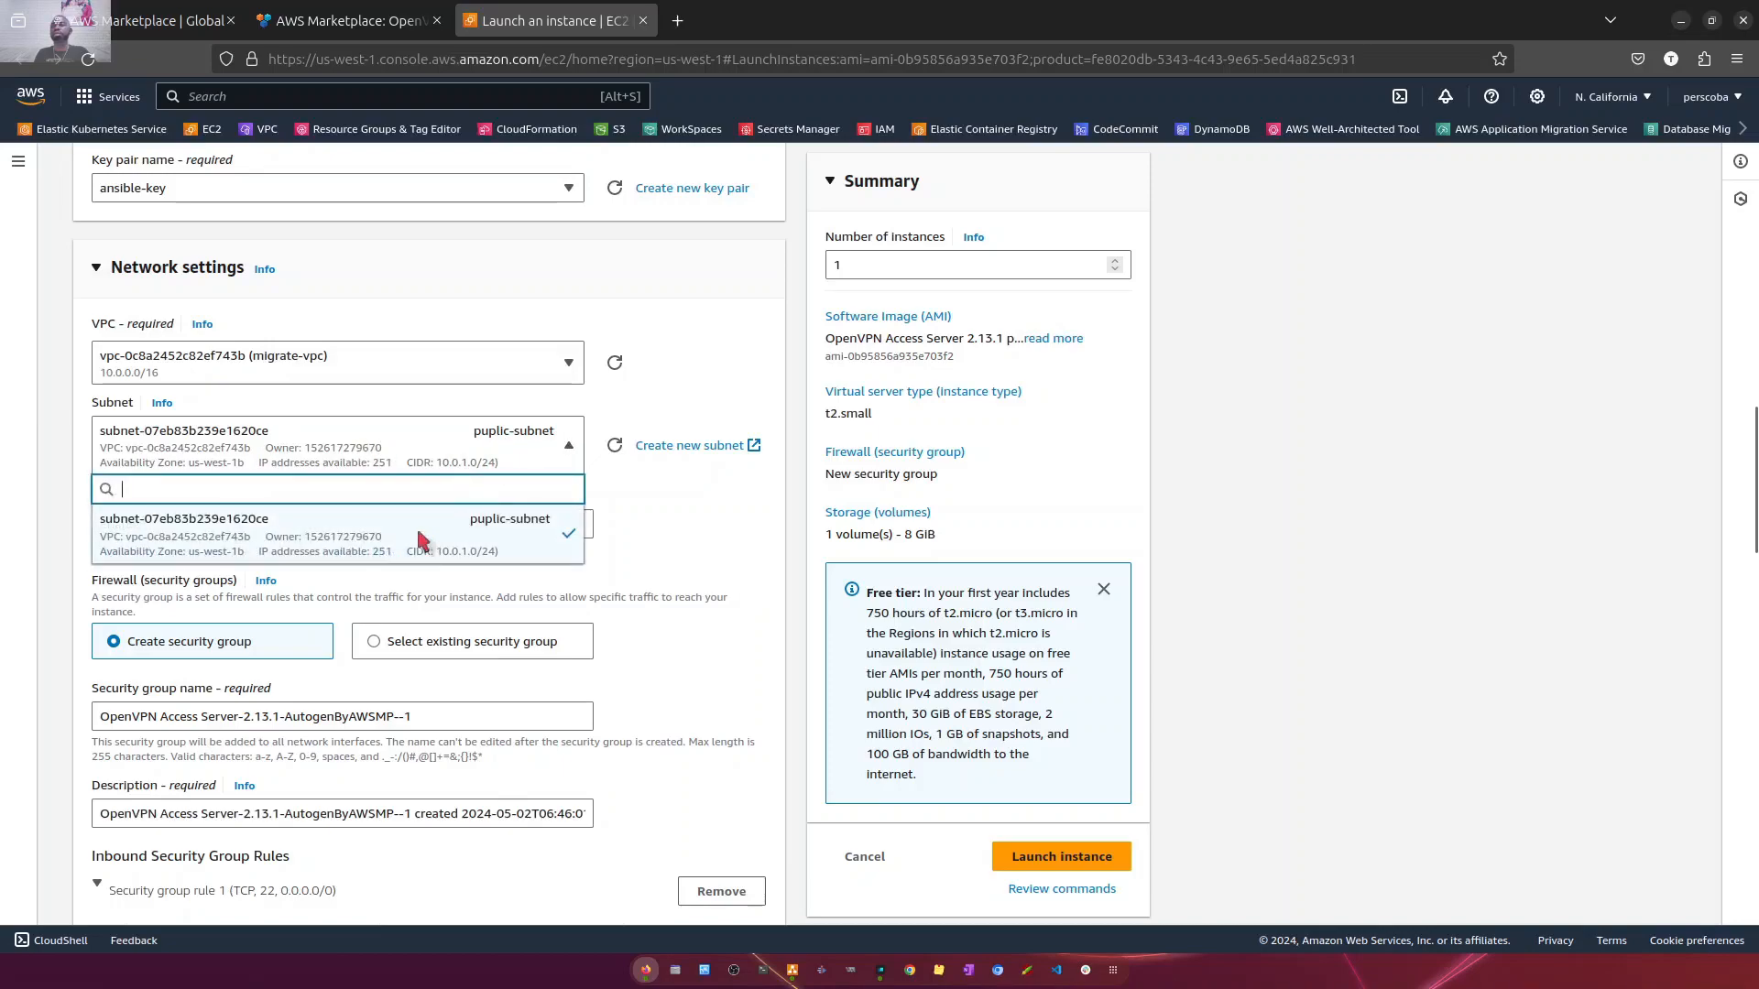
click(693, 536)
- Use the existing security group example-security-group for the instance instead of creating a new one
scroll(344, 603, down, 2)
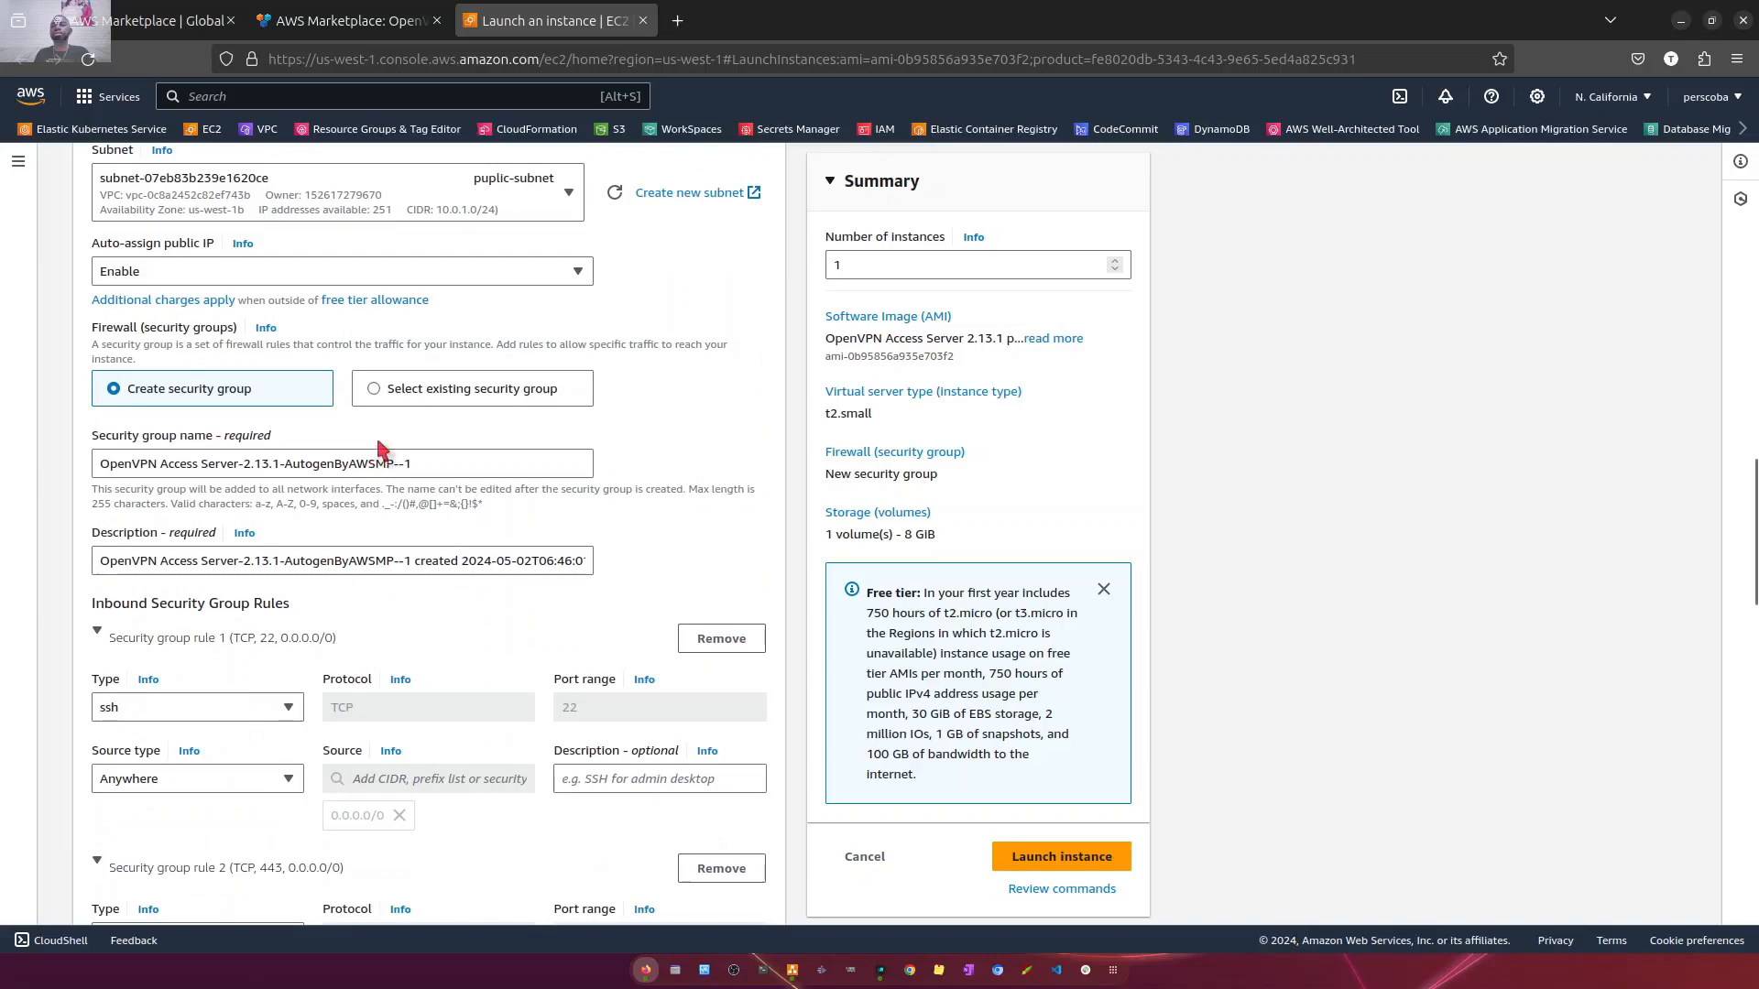
click(367, 390)
click(464, 464)
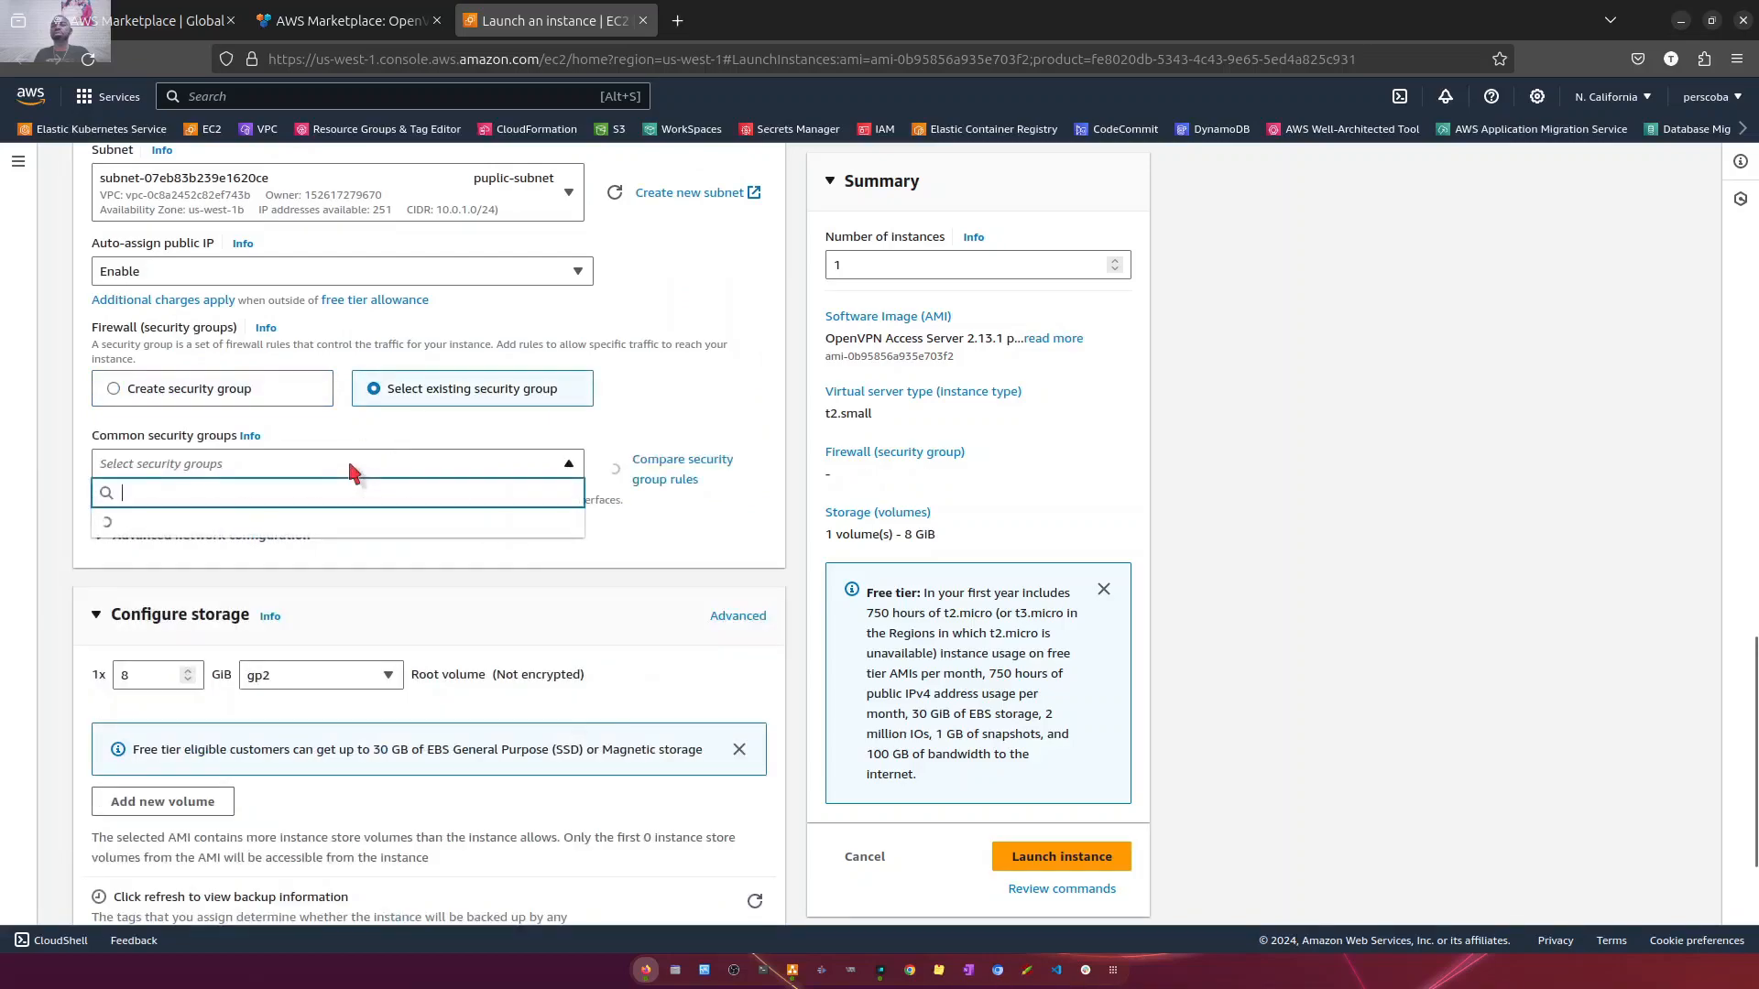
click(222, 572)
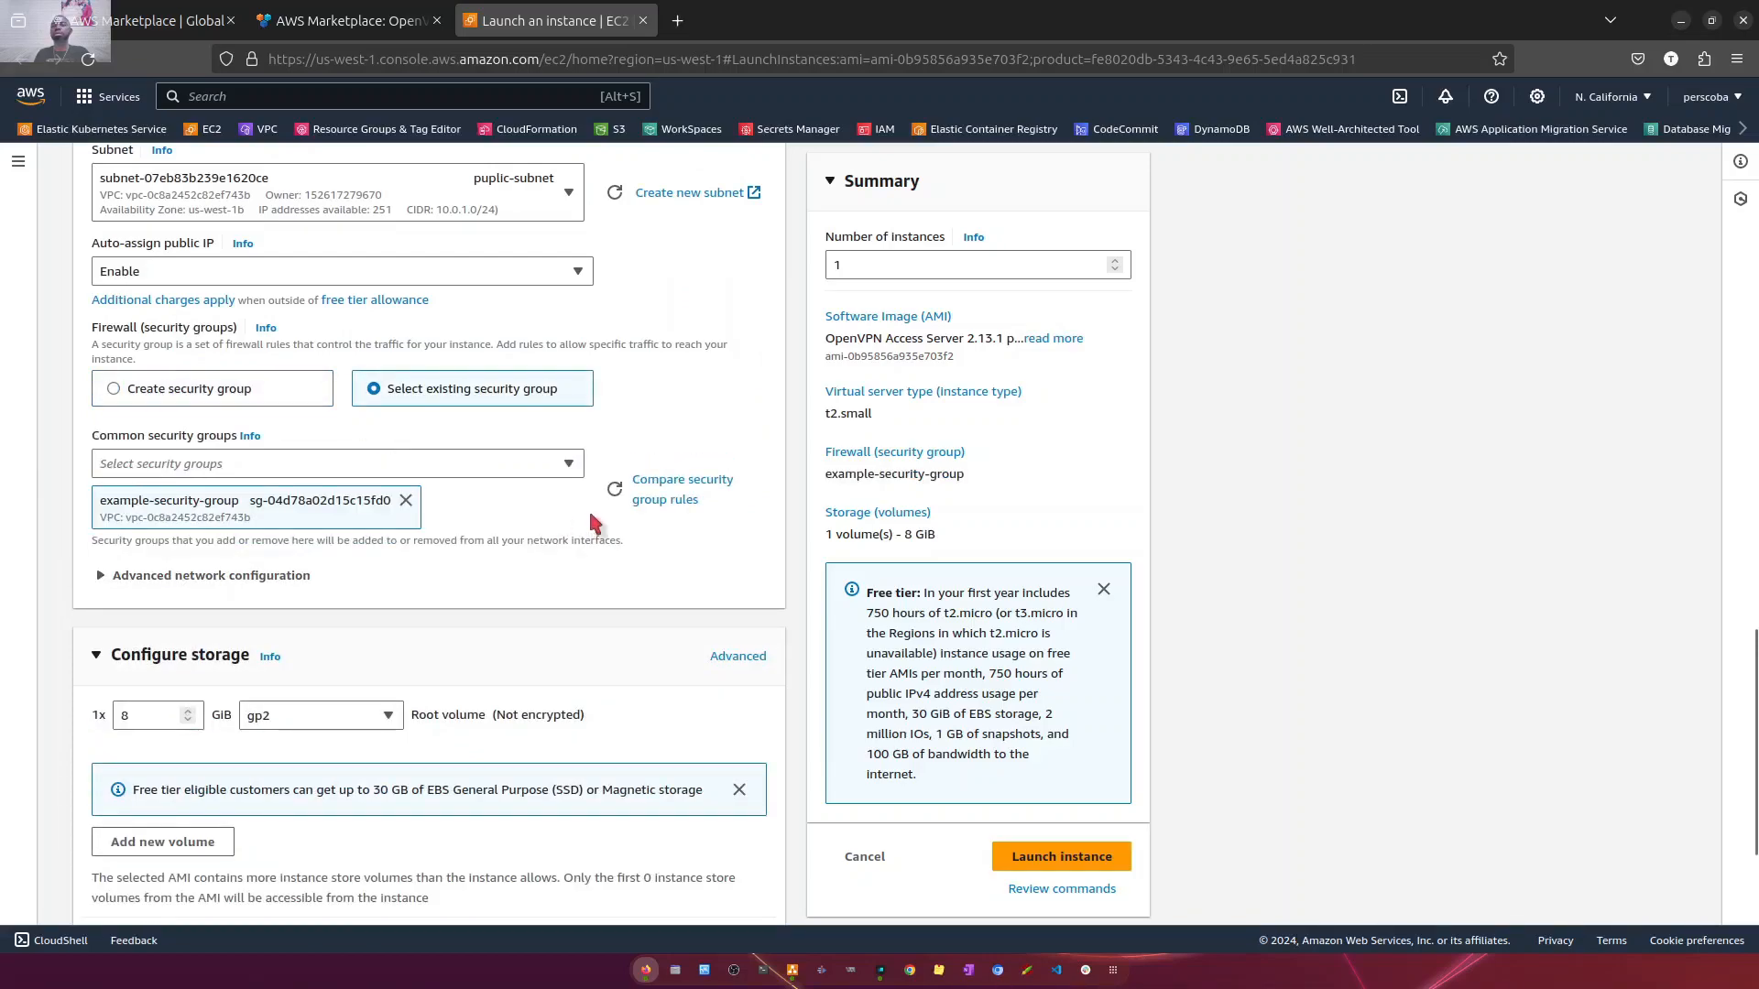
scroll(595, 500, down, 3)
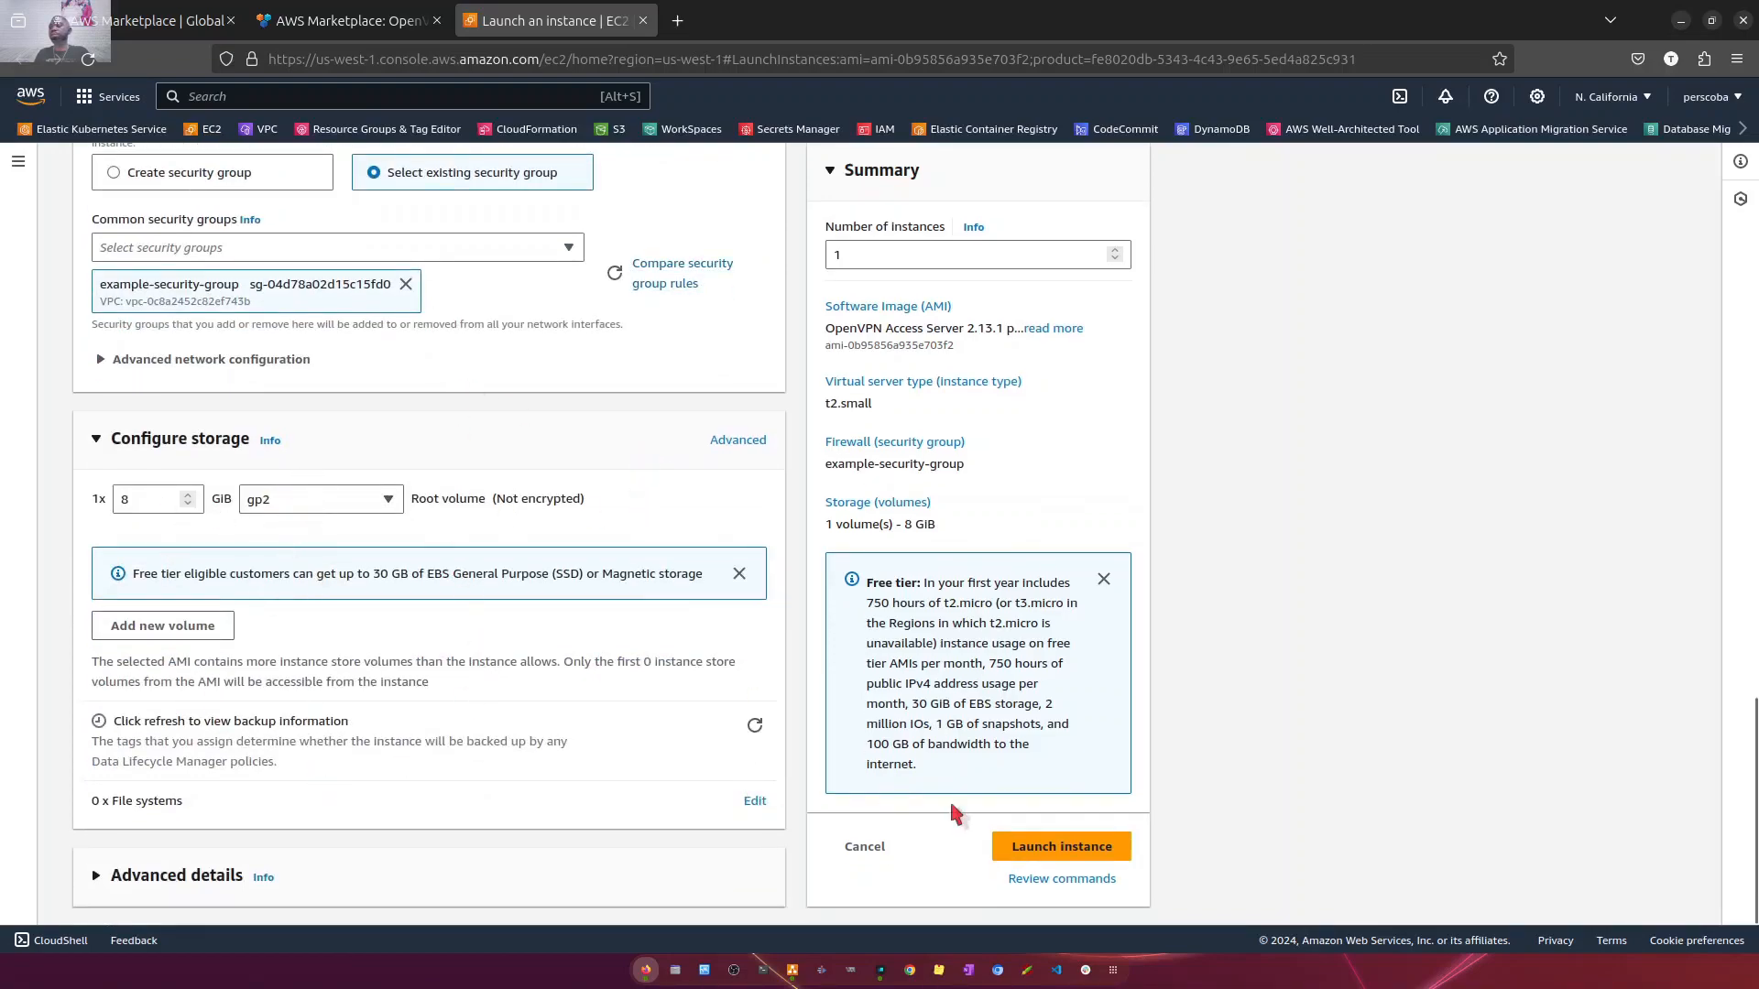
- Launch the instance and open the details of openvpn-server in the EC2 instances list
click(1002, 846)
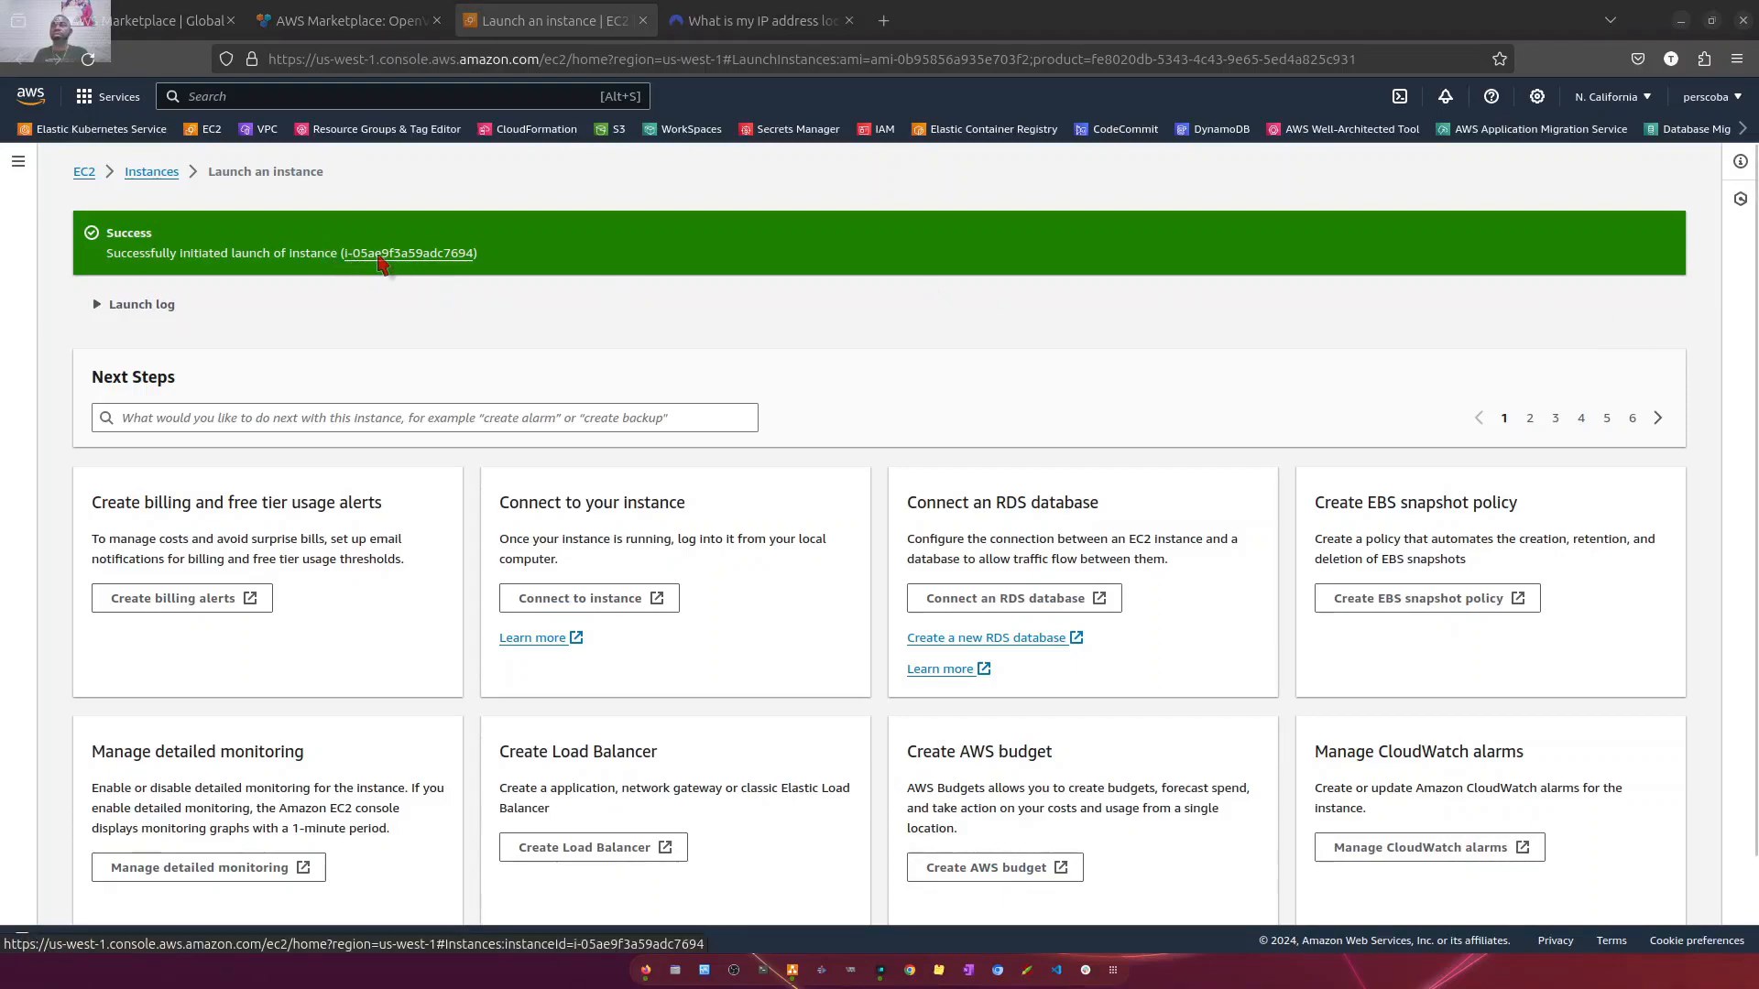
click(375, 253)
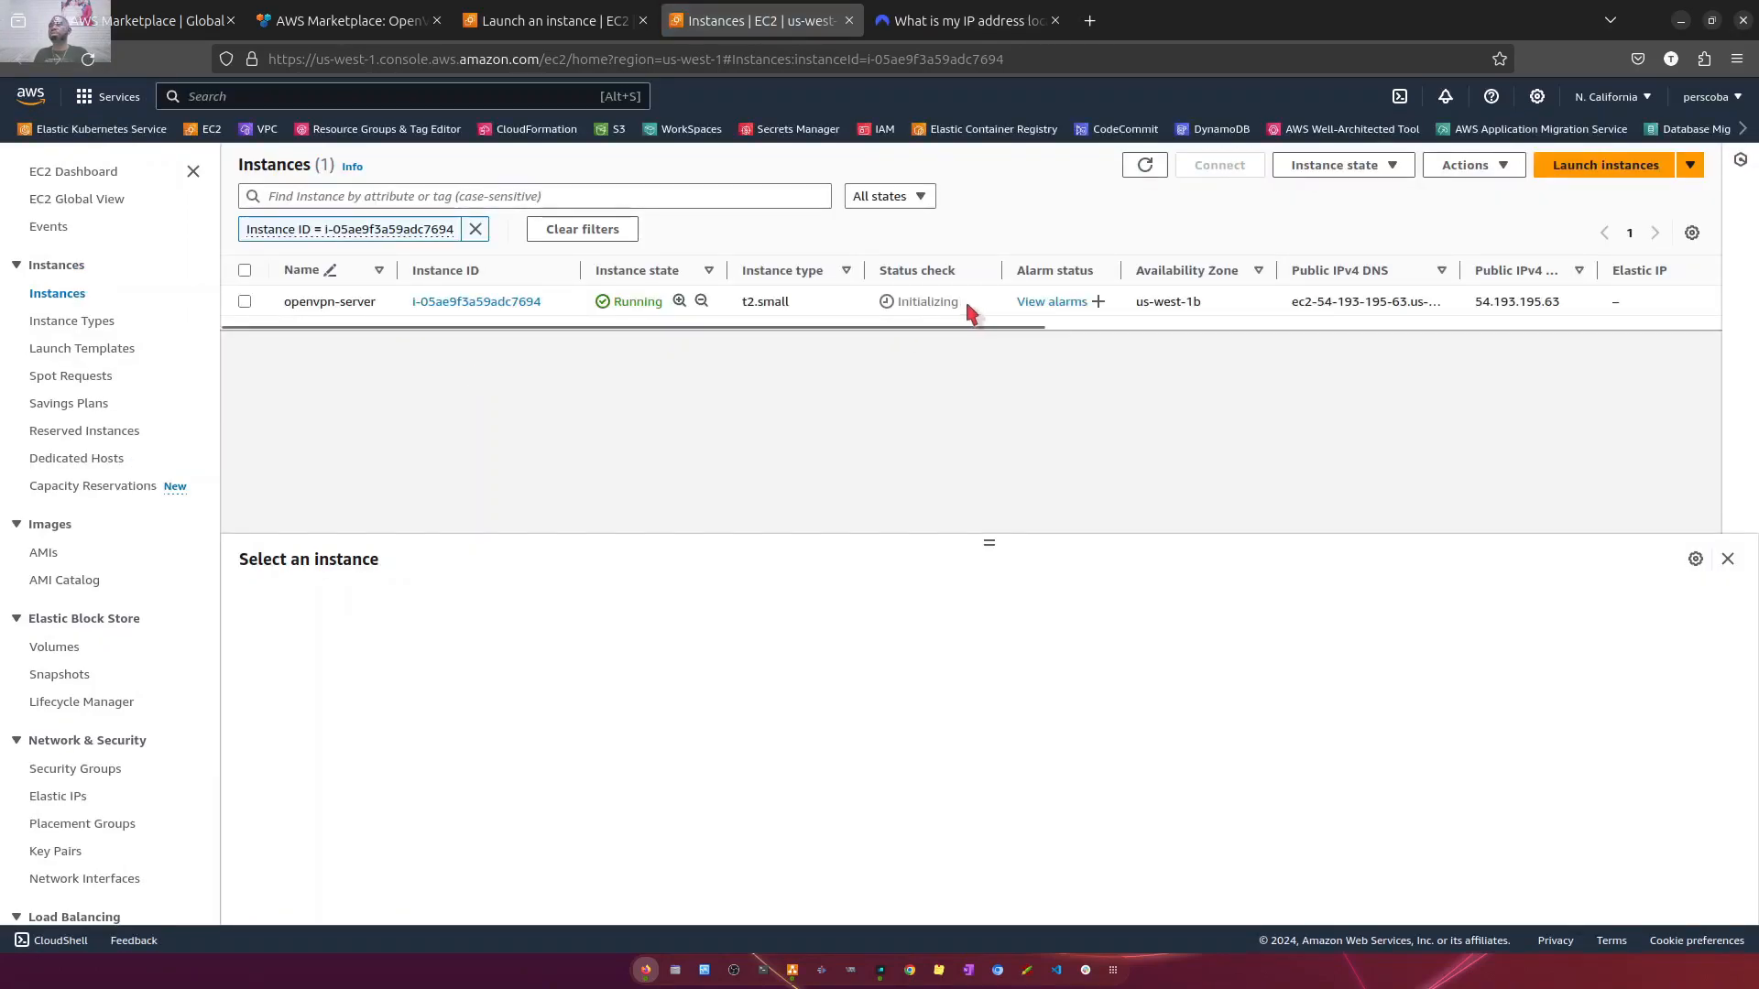
double_click(906, 302)
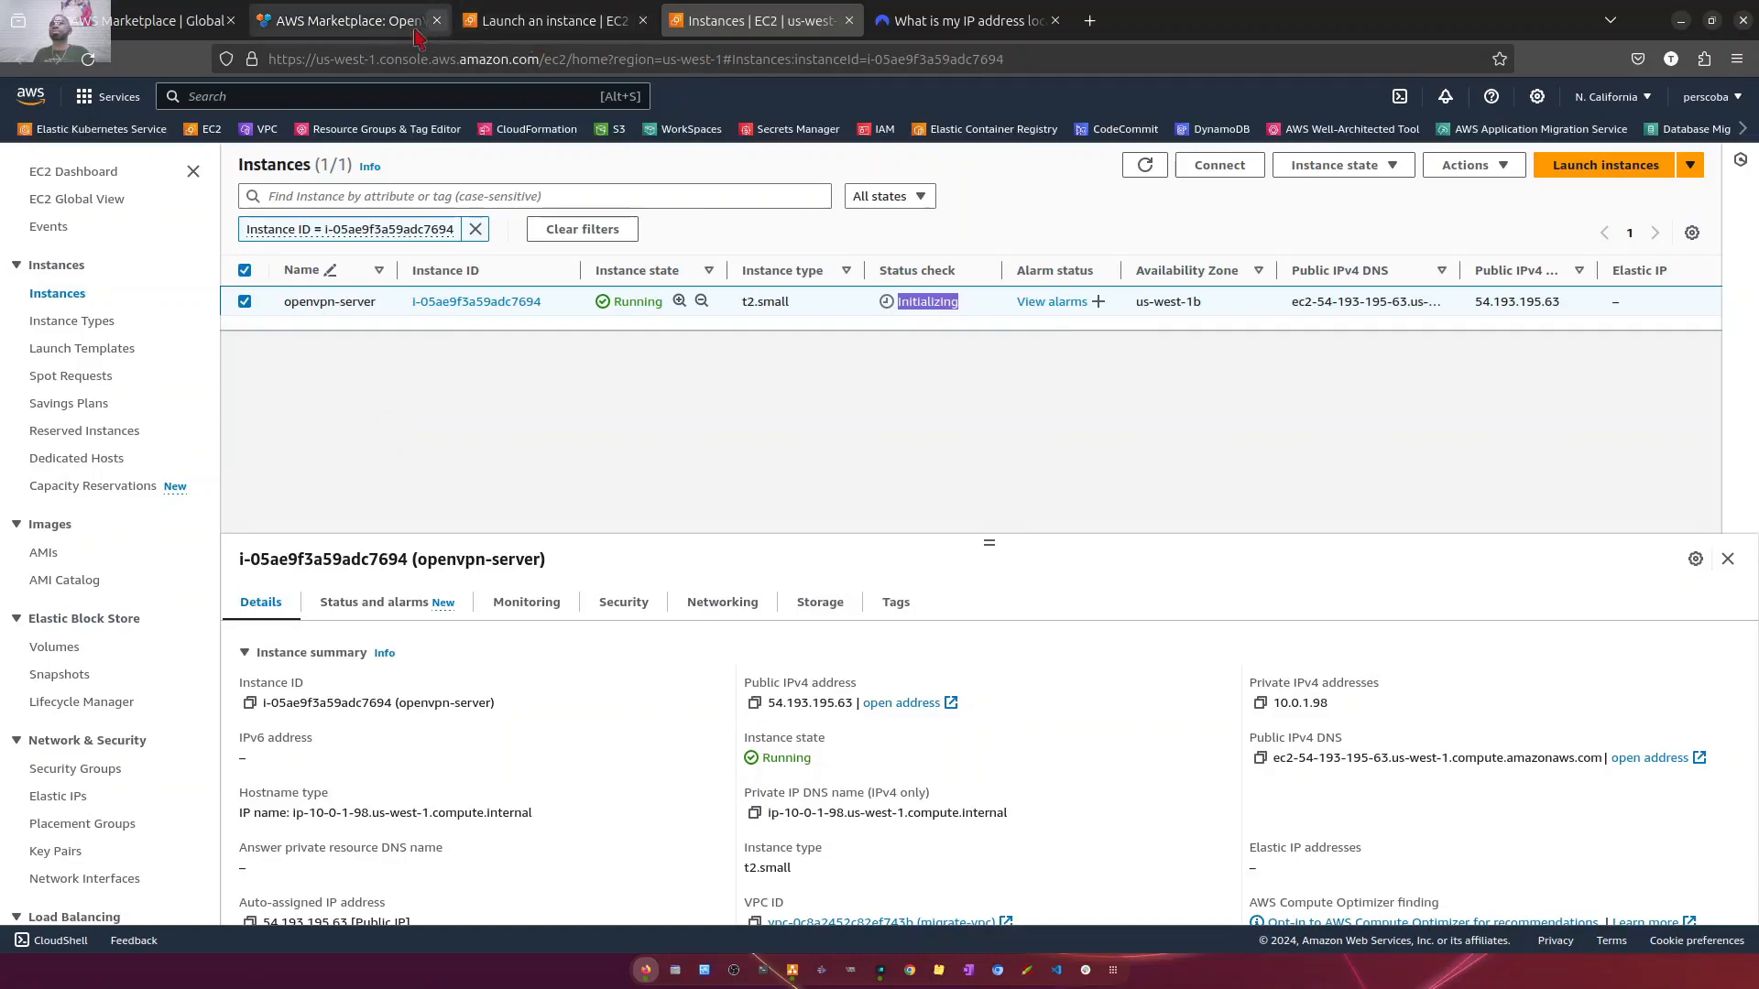
- Check the current public IP address, its location and the internet provider on the NordVPN IP lookup page
click(917, 22)
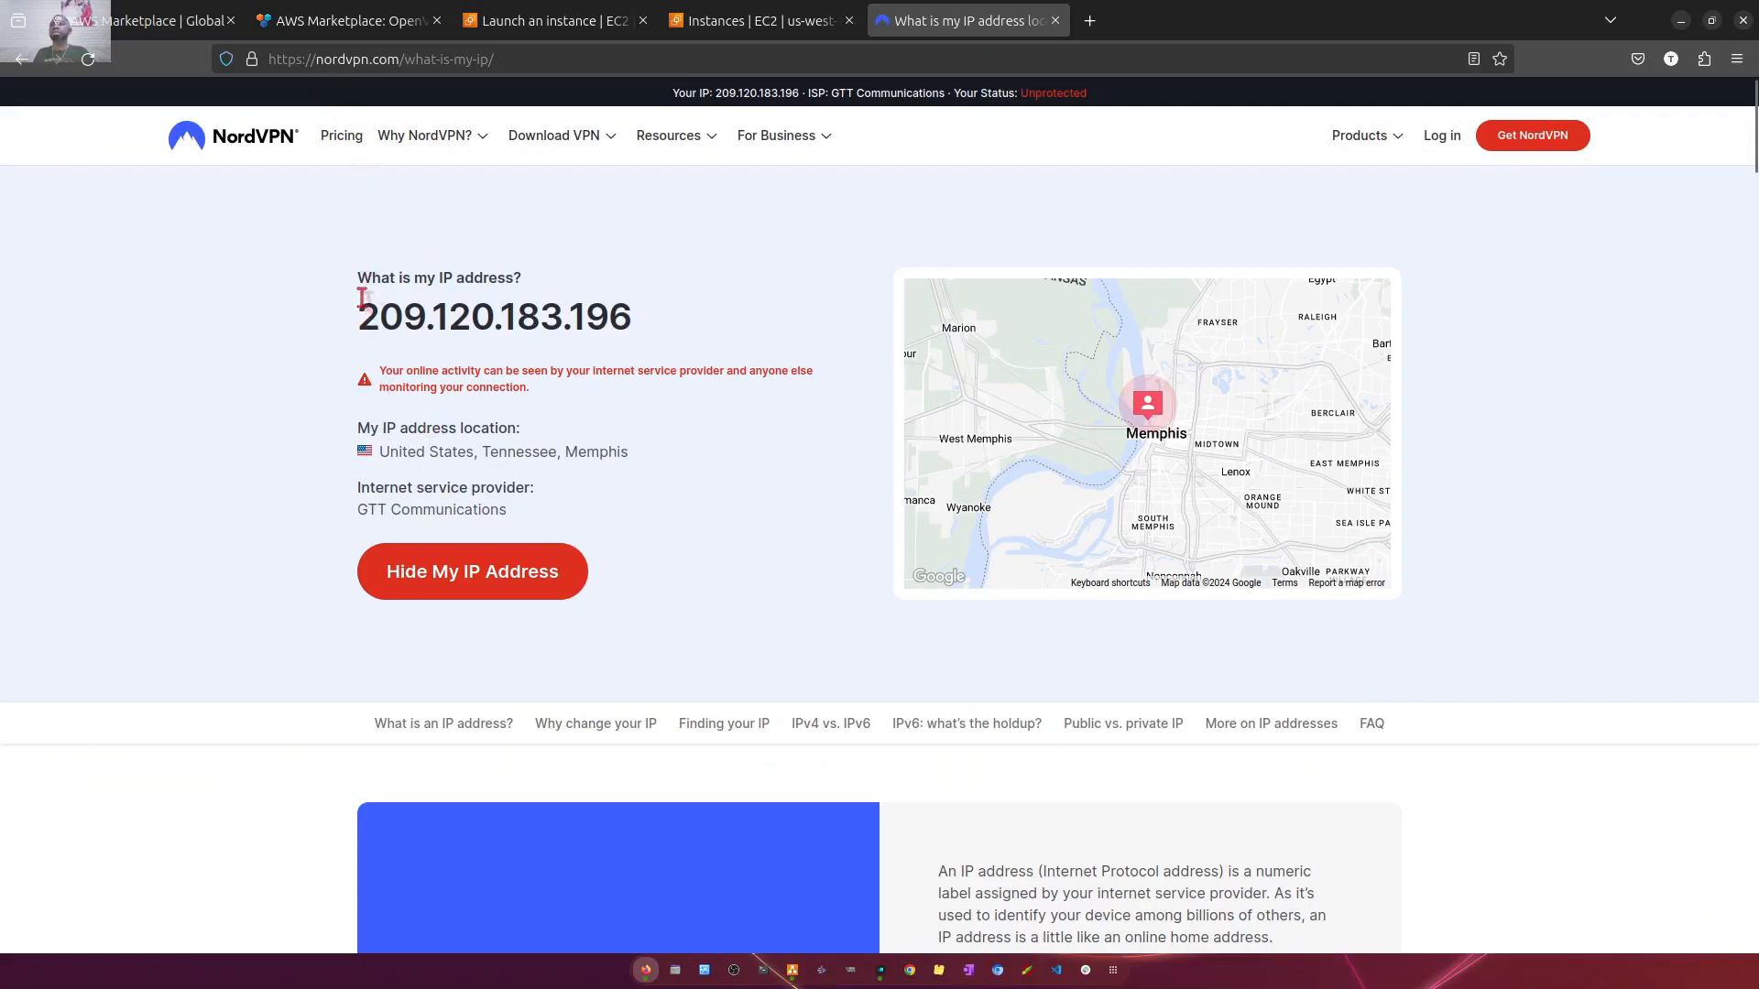
drag(362, 299, 698, 316)
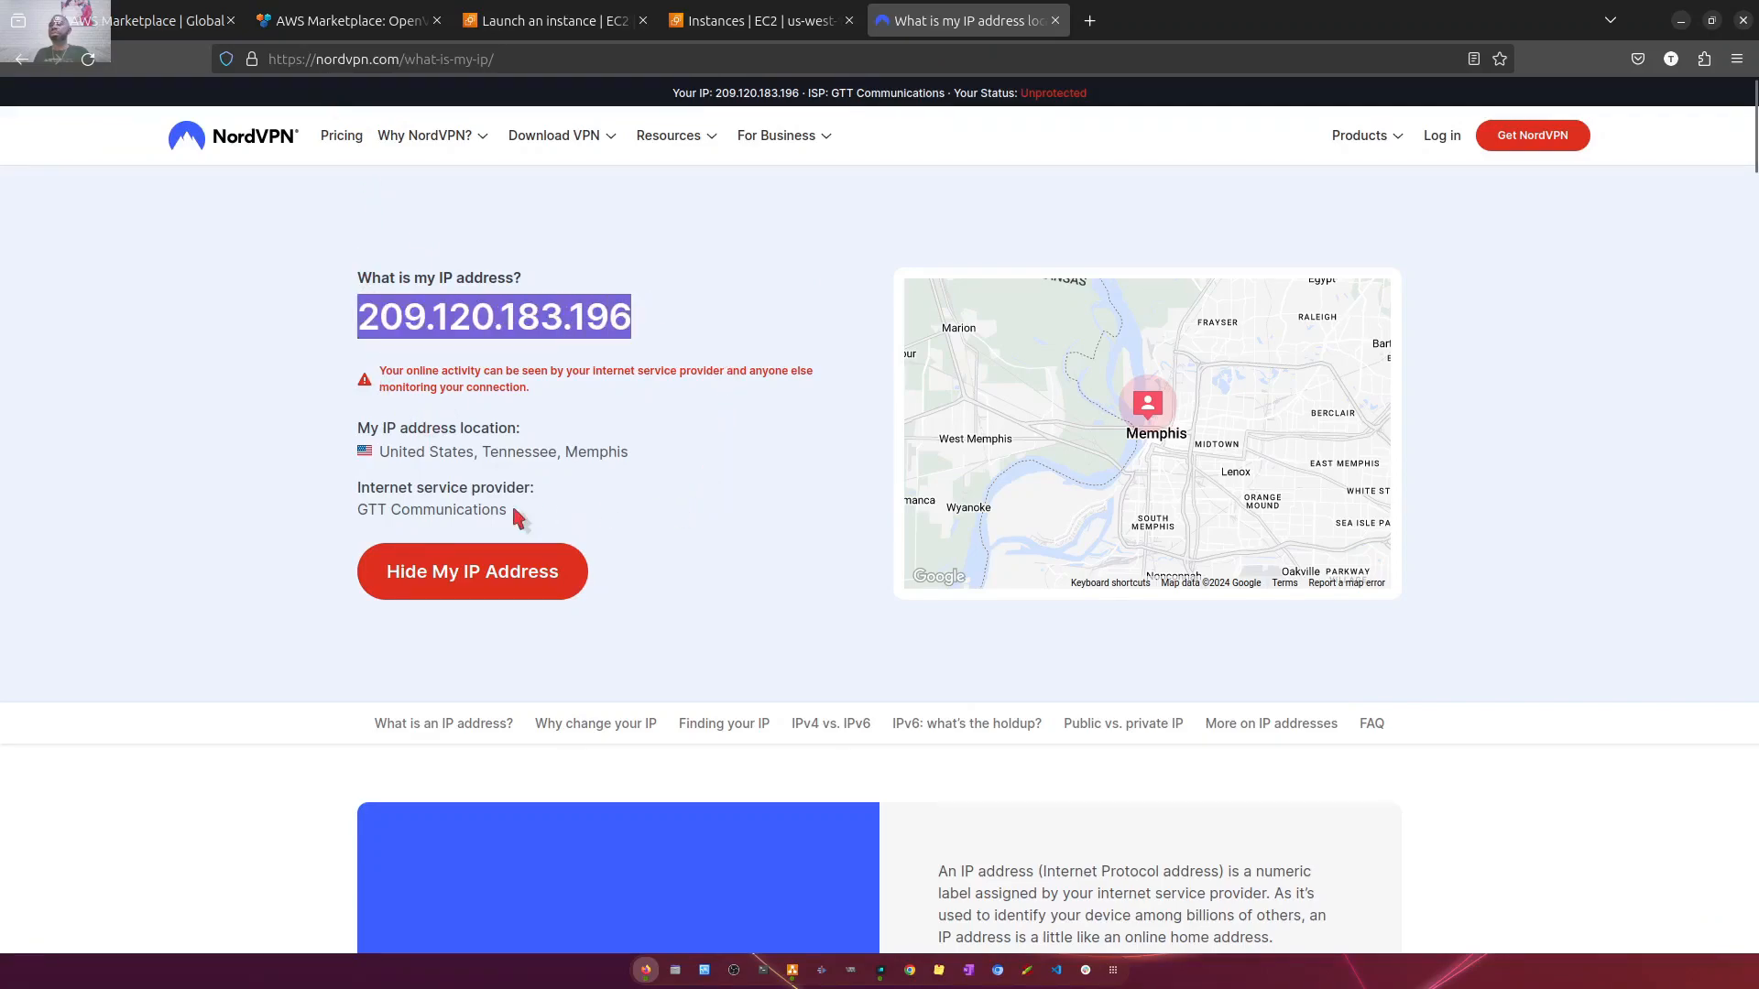
drag(477, 451, 705, 460)
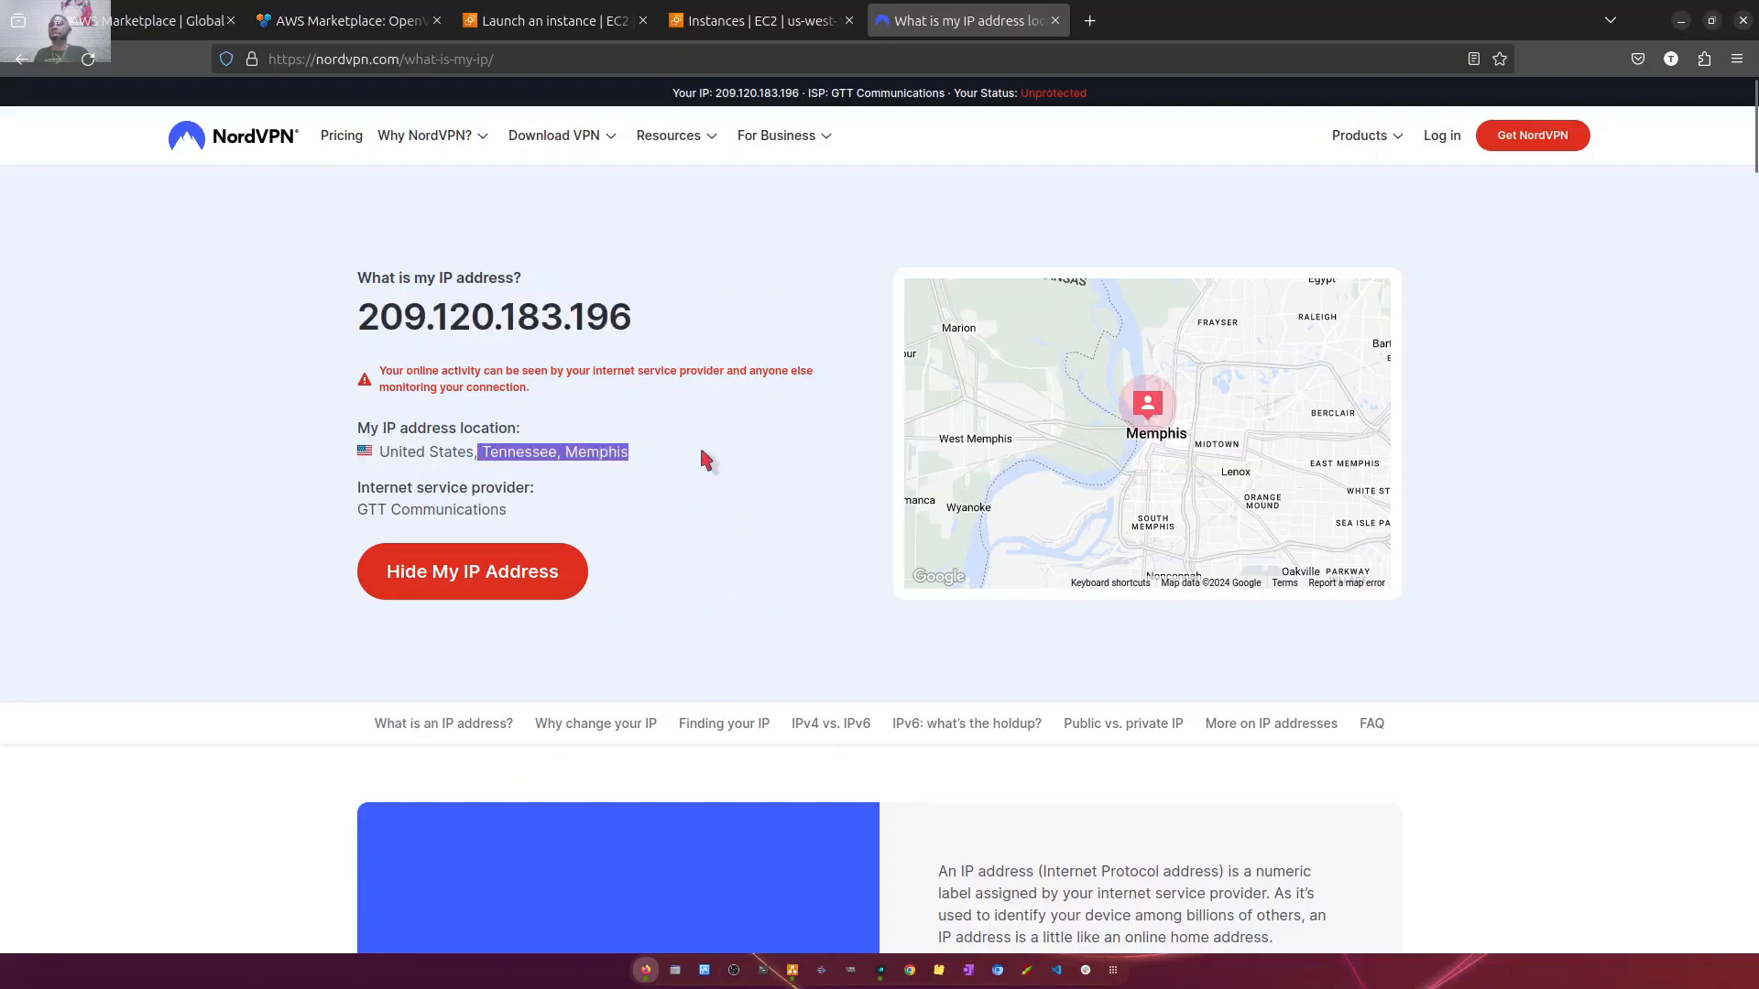
mouse_move(530, 513)
mouse_down()
mouse_move(364, 506)
mouse_move(576, 498)
mouse_move(530, 519)
mouse_up()
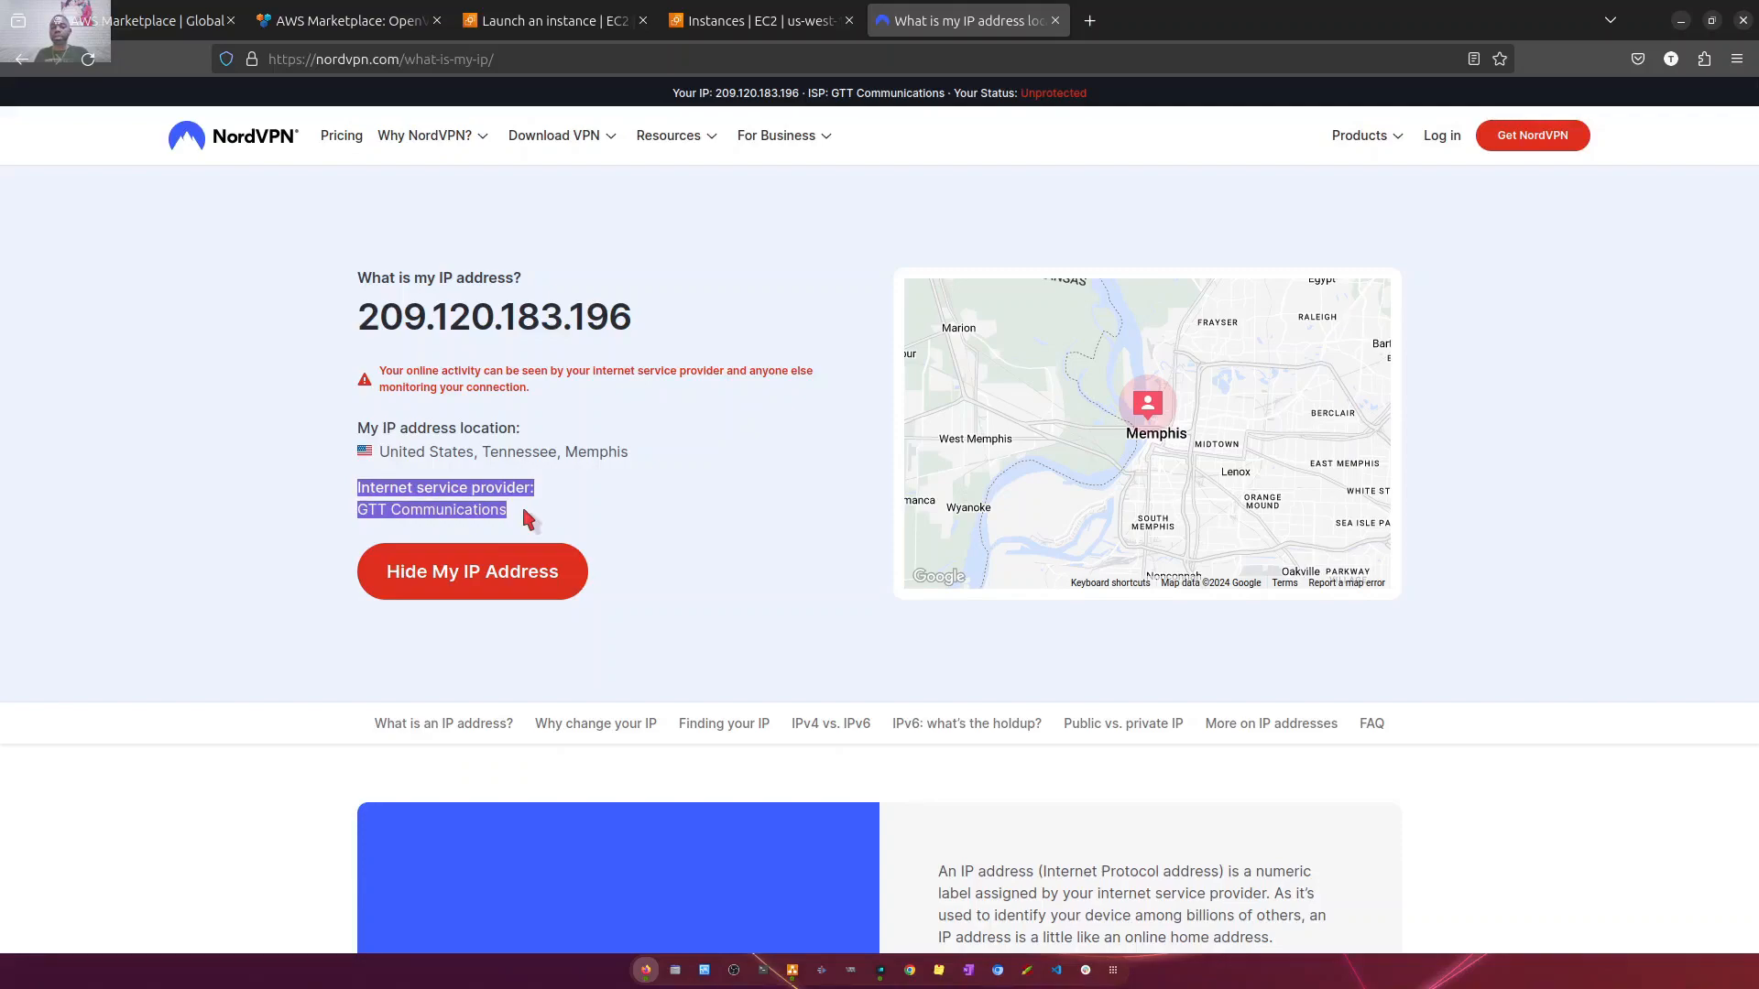
click(362, 310)
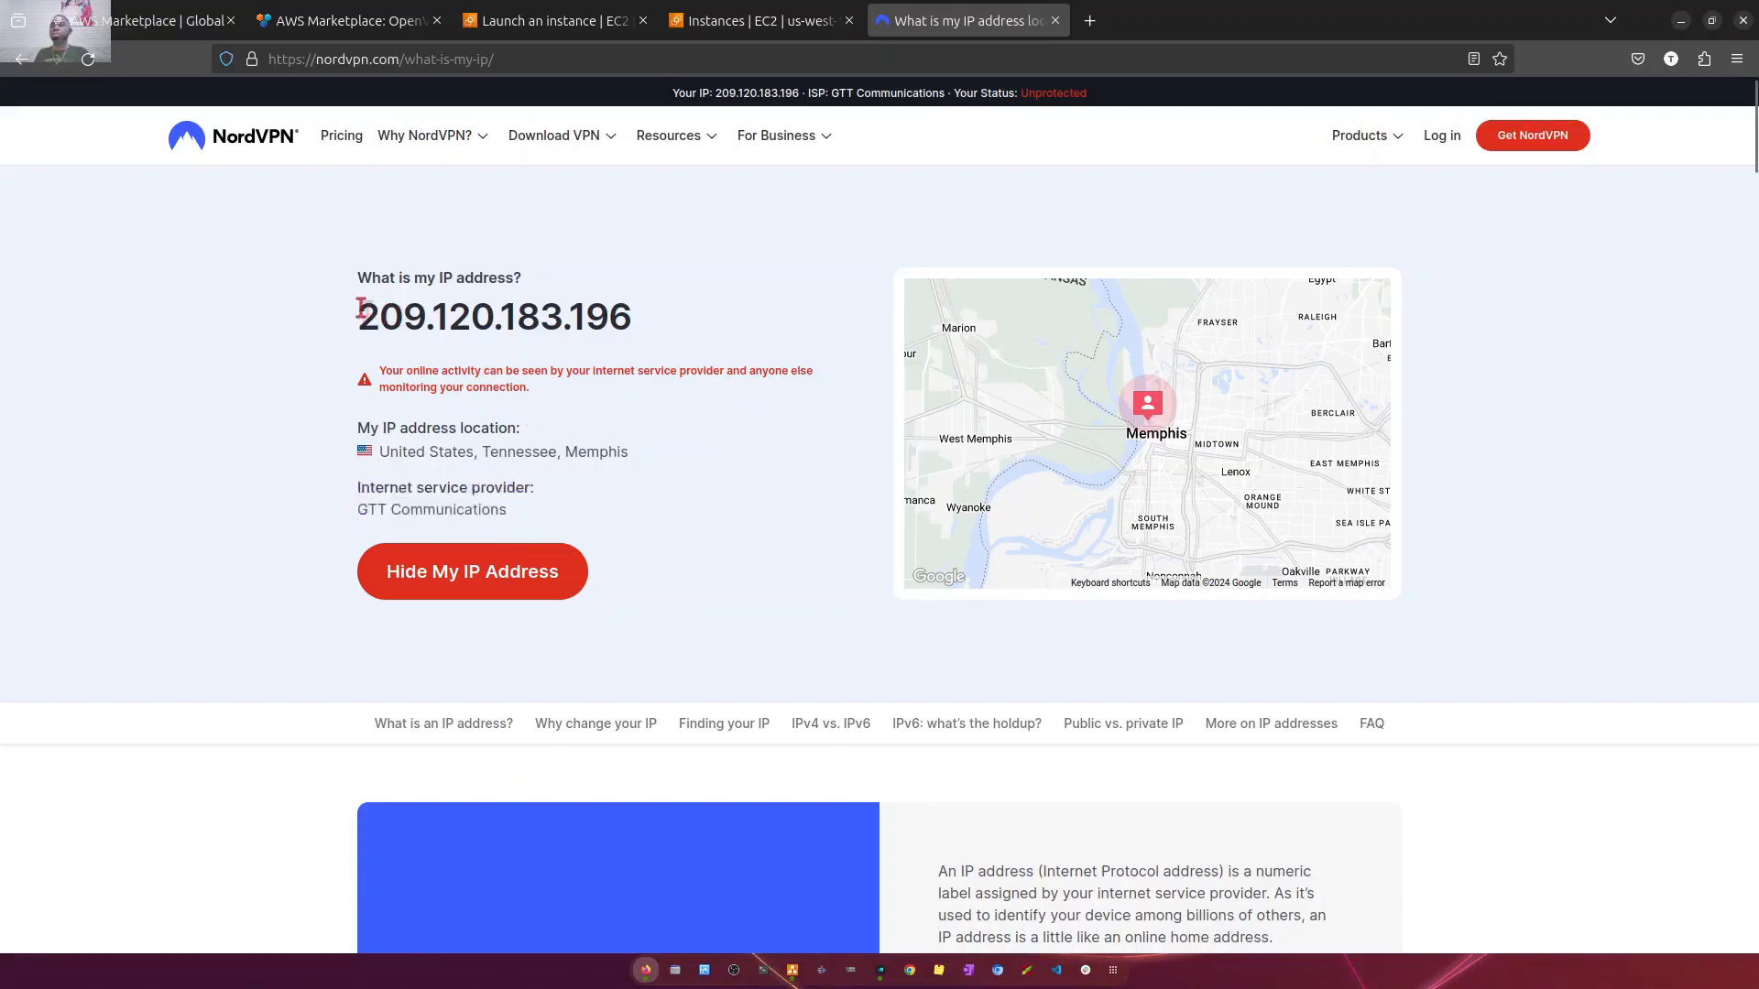
drag(362, 309, 602, 517)
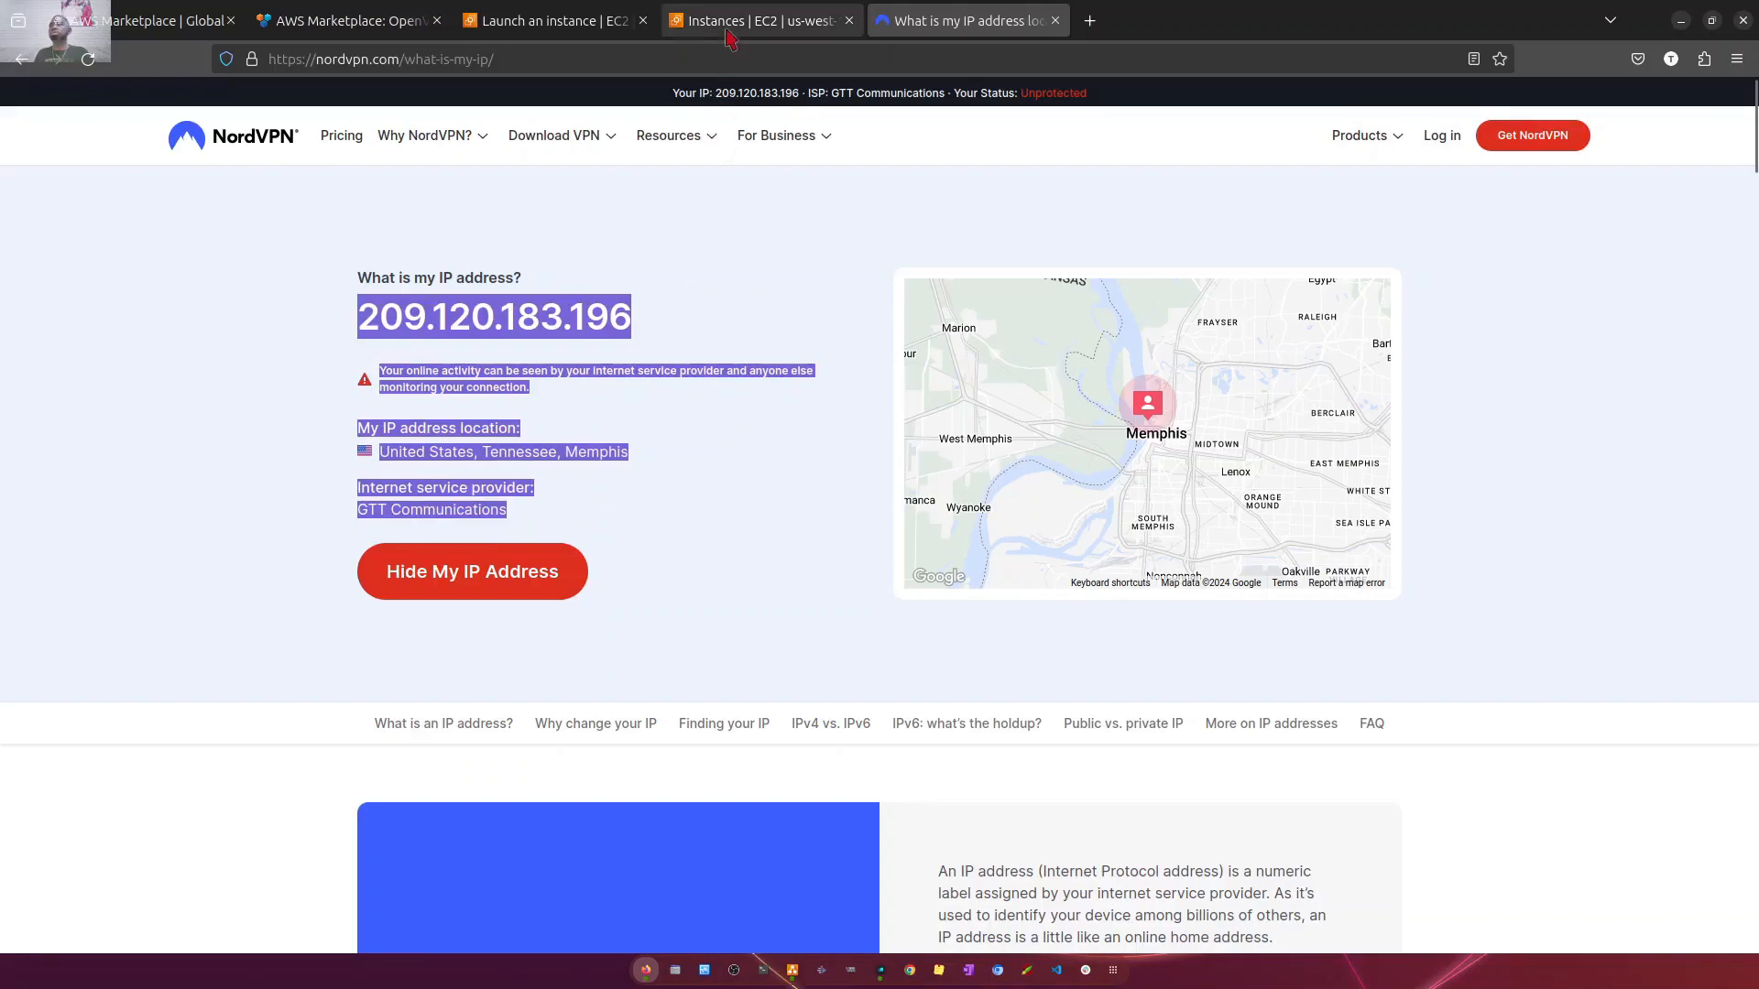
- Return to the EC2 instances list and reload it to check the status of openvpn-server
click(753, 22)
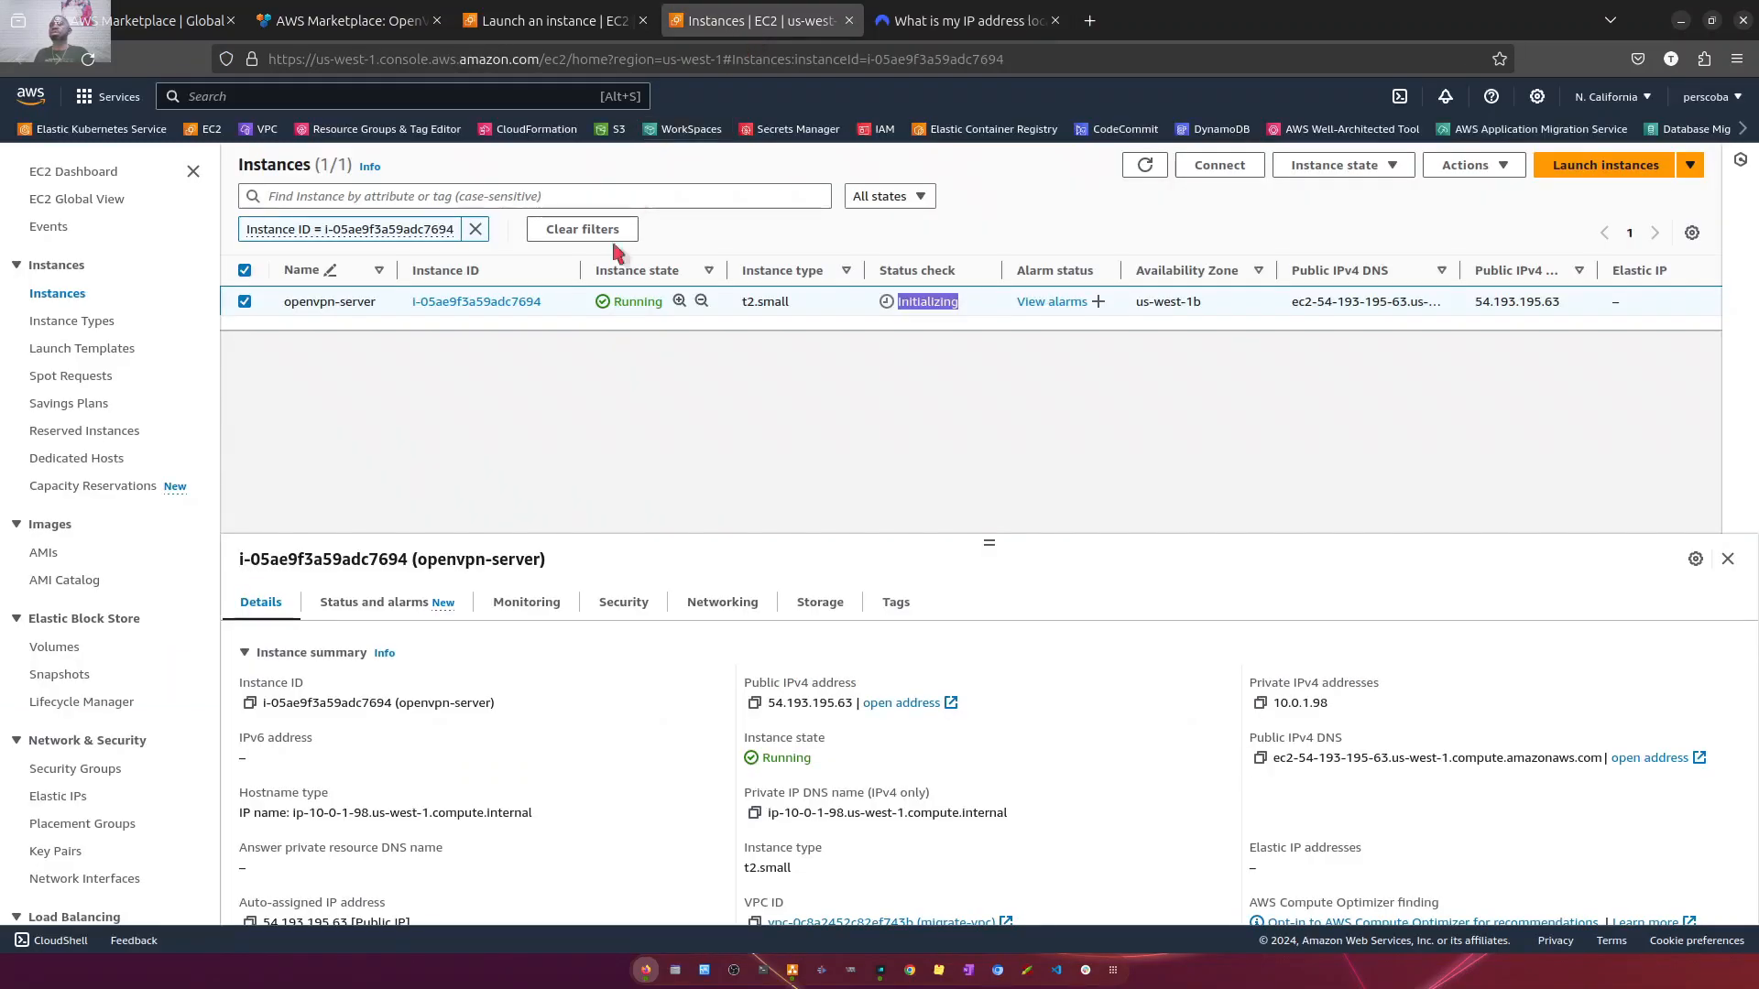
click(88, 59)
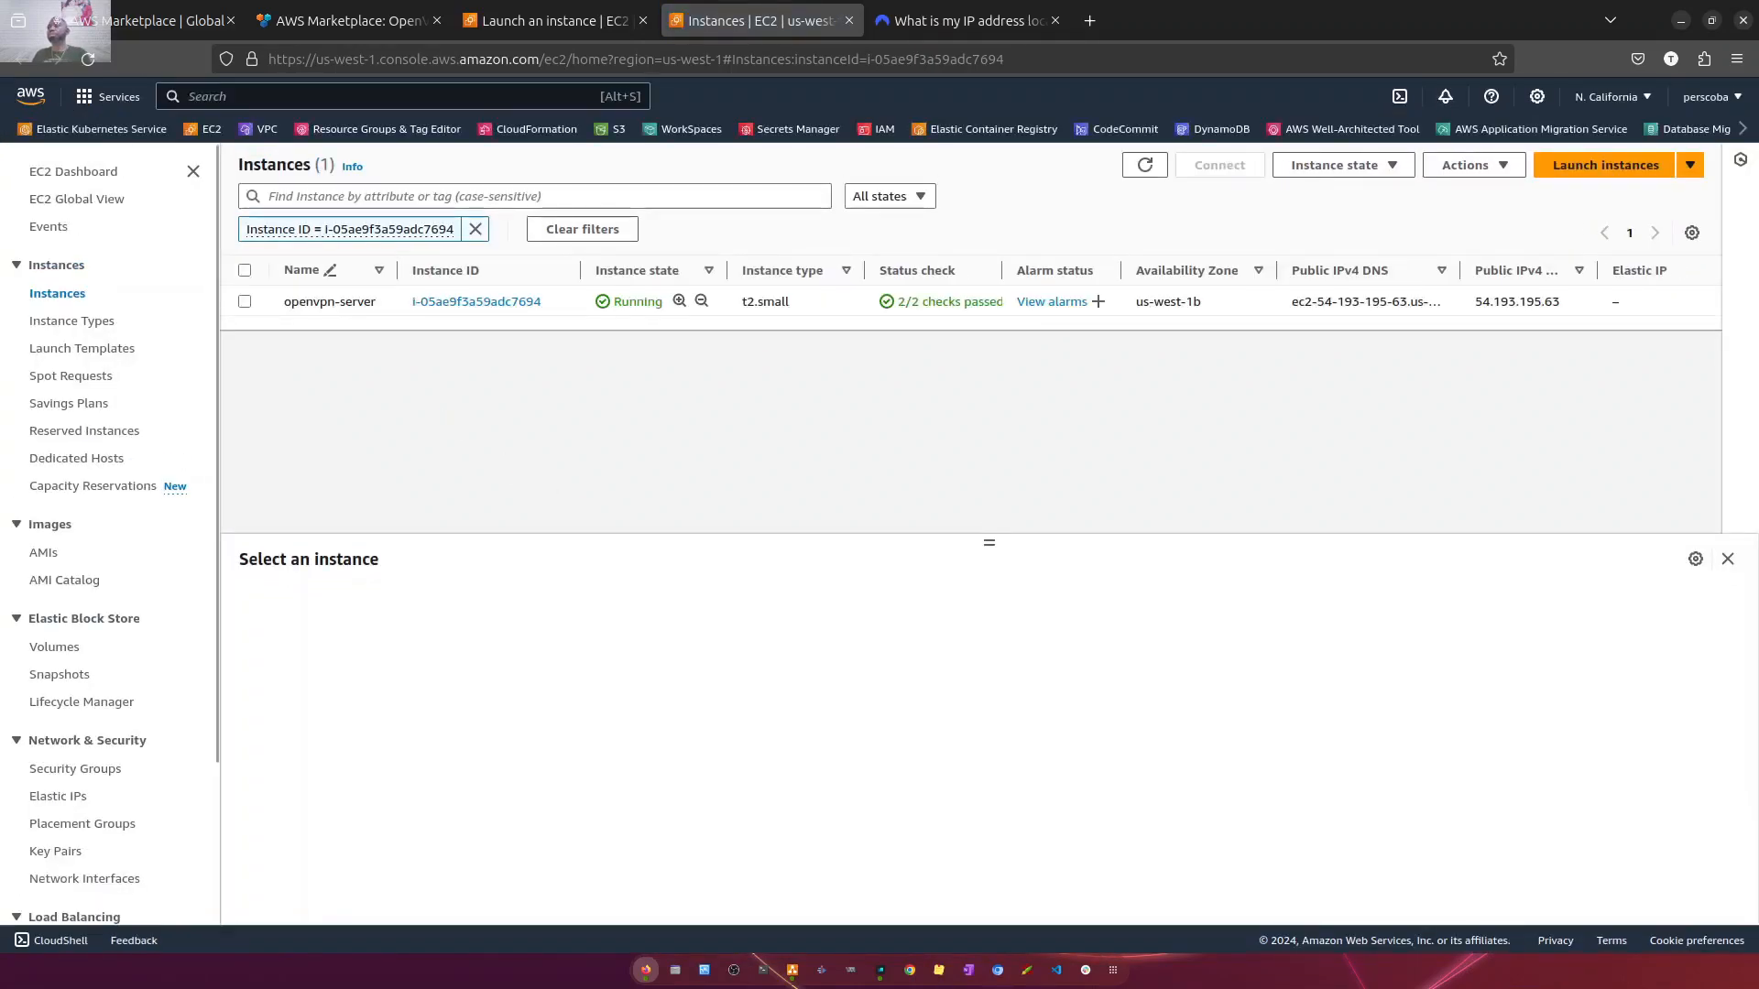
- Connect to the openvpn-server instance through EC2 Instance Connect with the username root
click(245, 302)
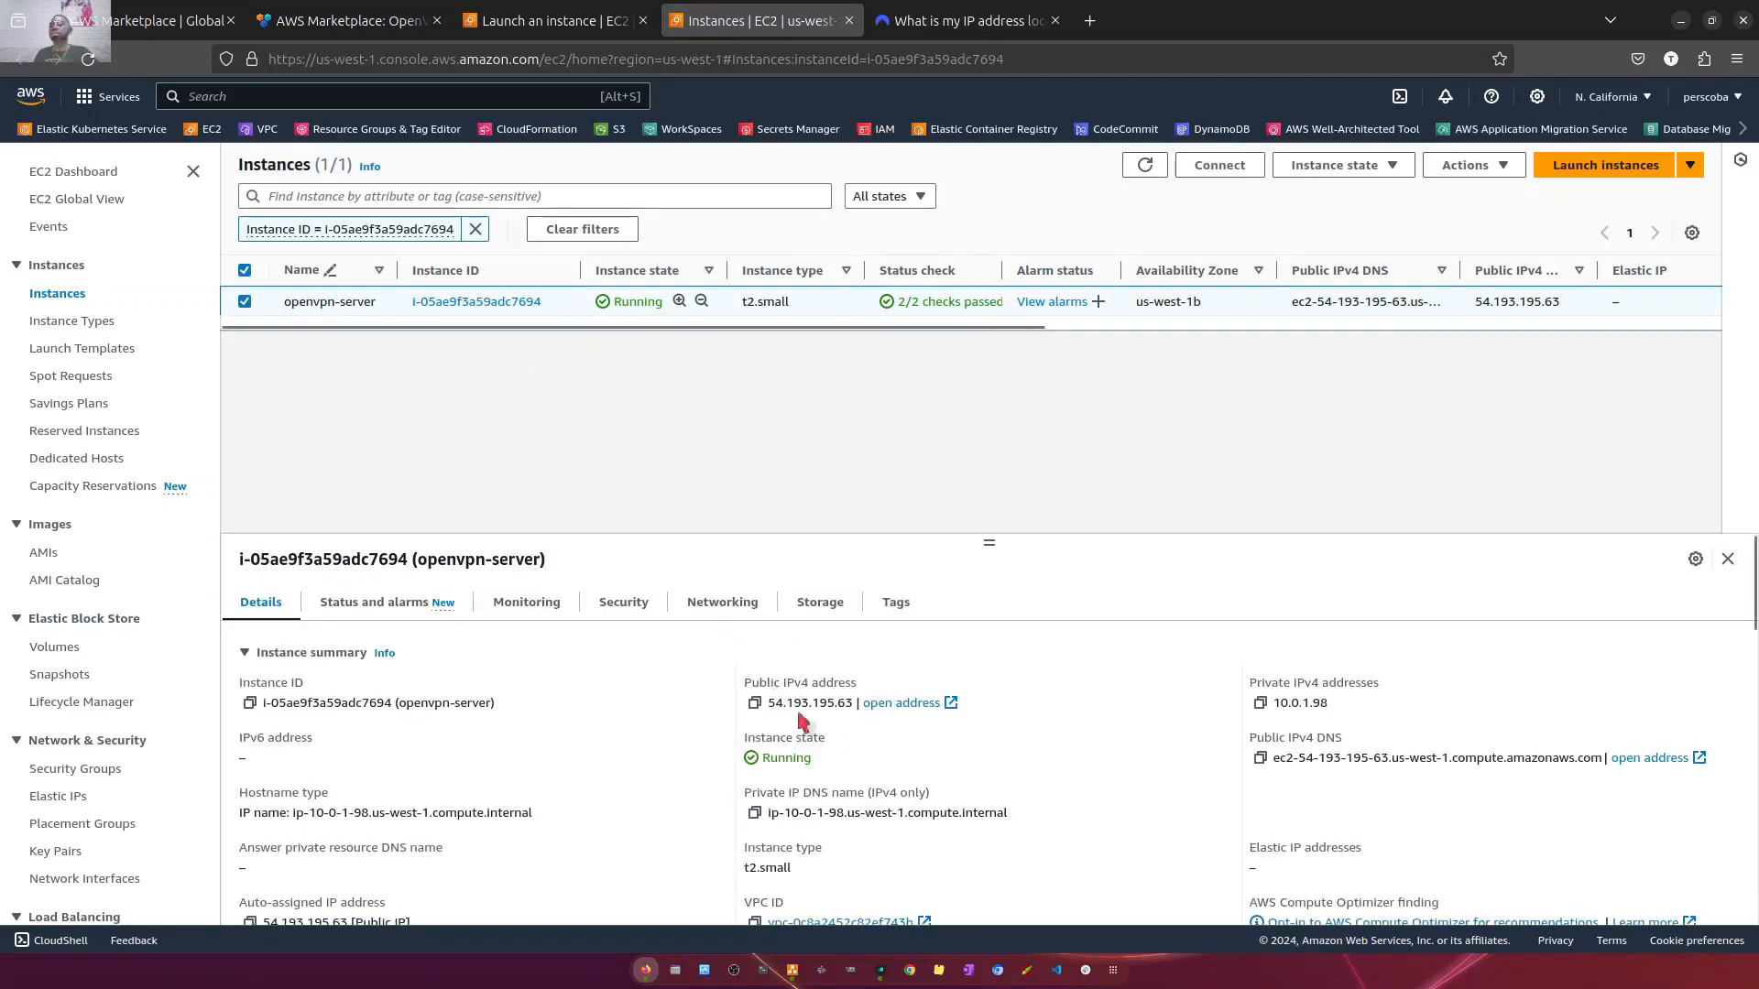
click(1217, 168)
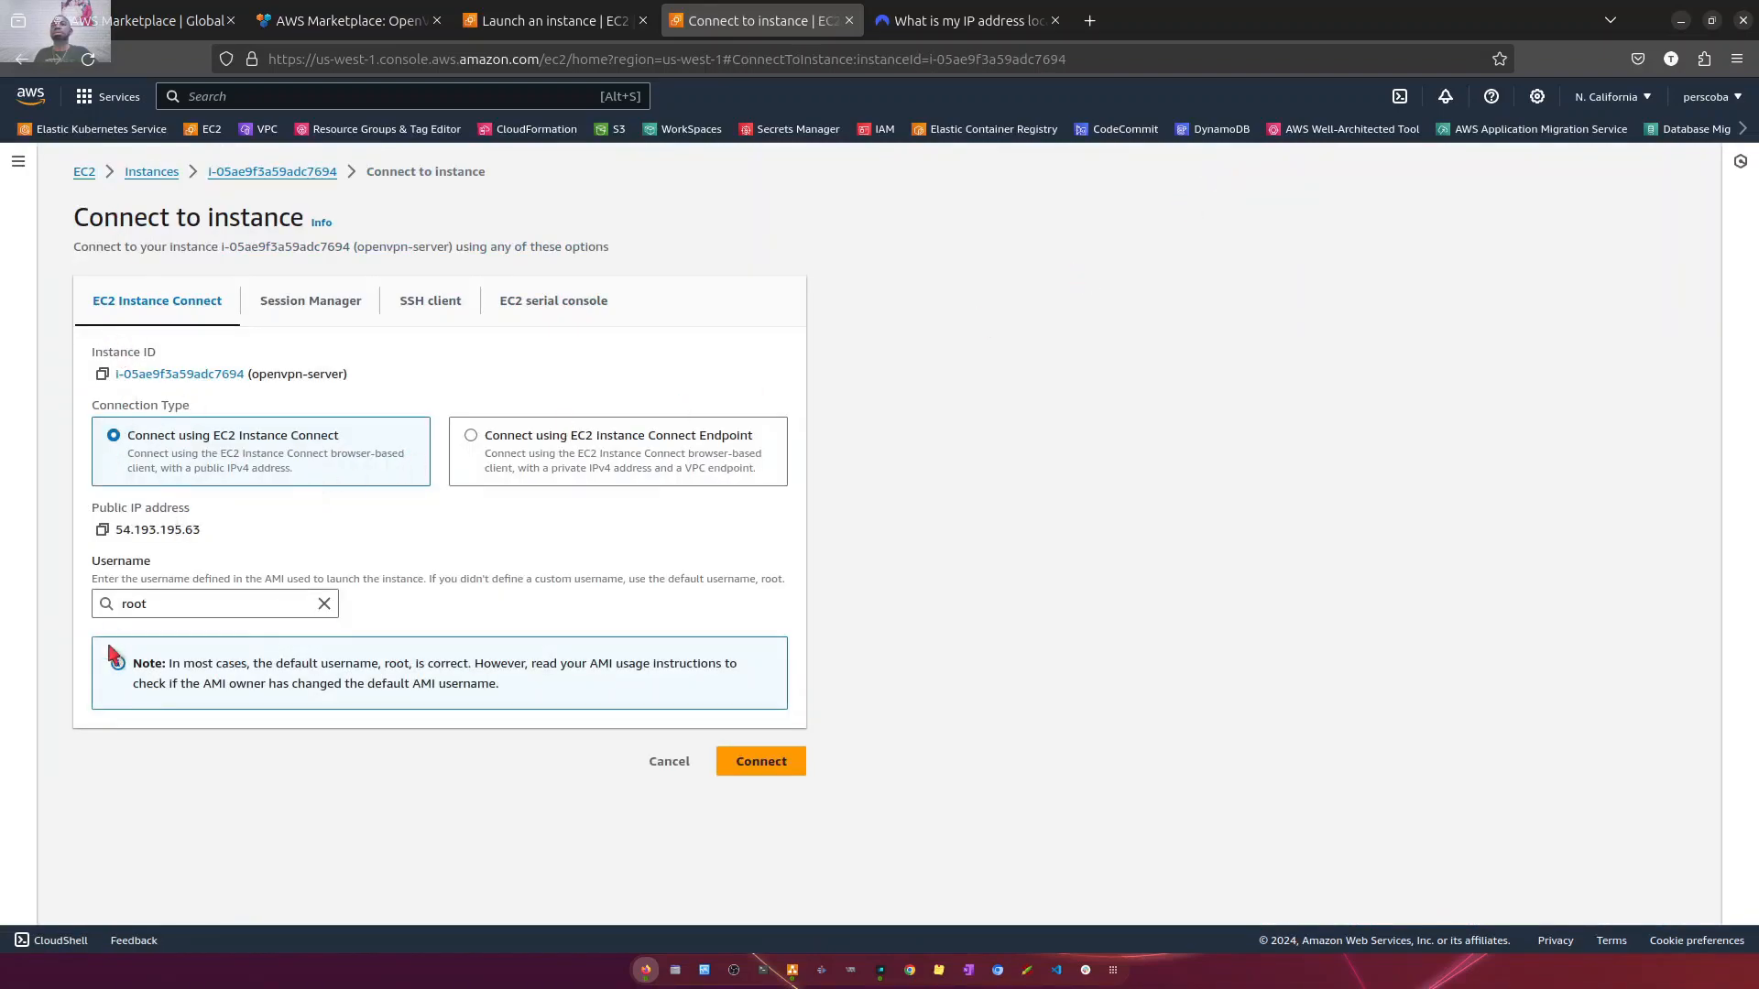
drag(156, 605, 117, 611)
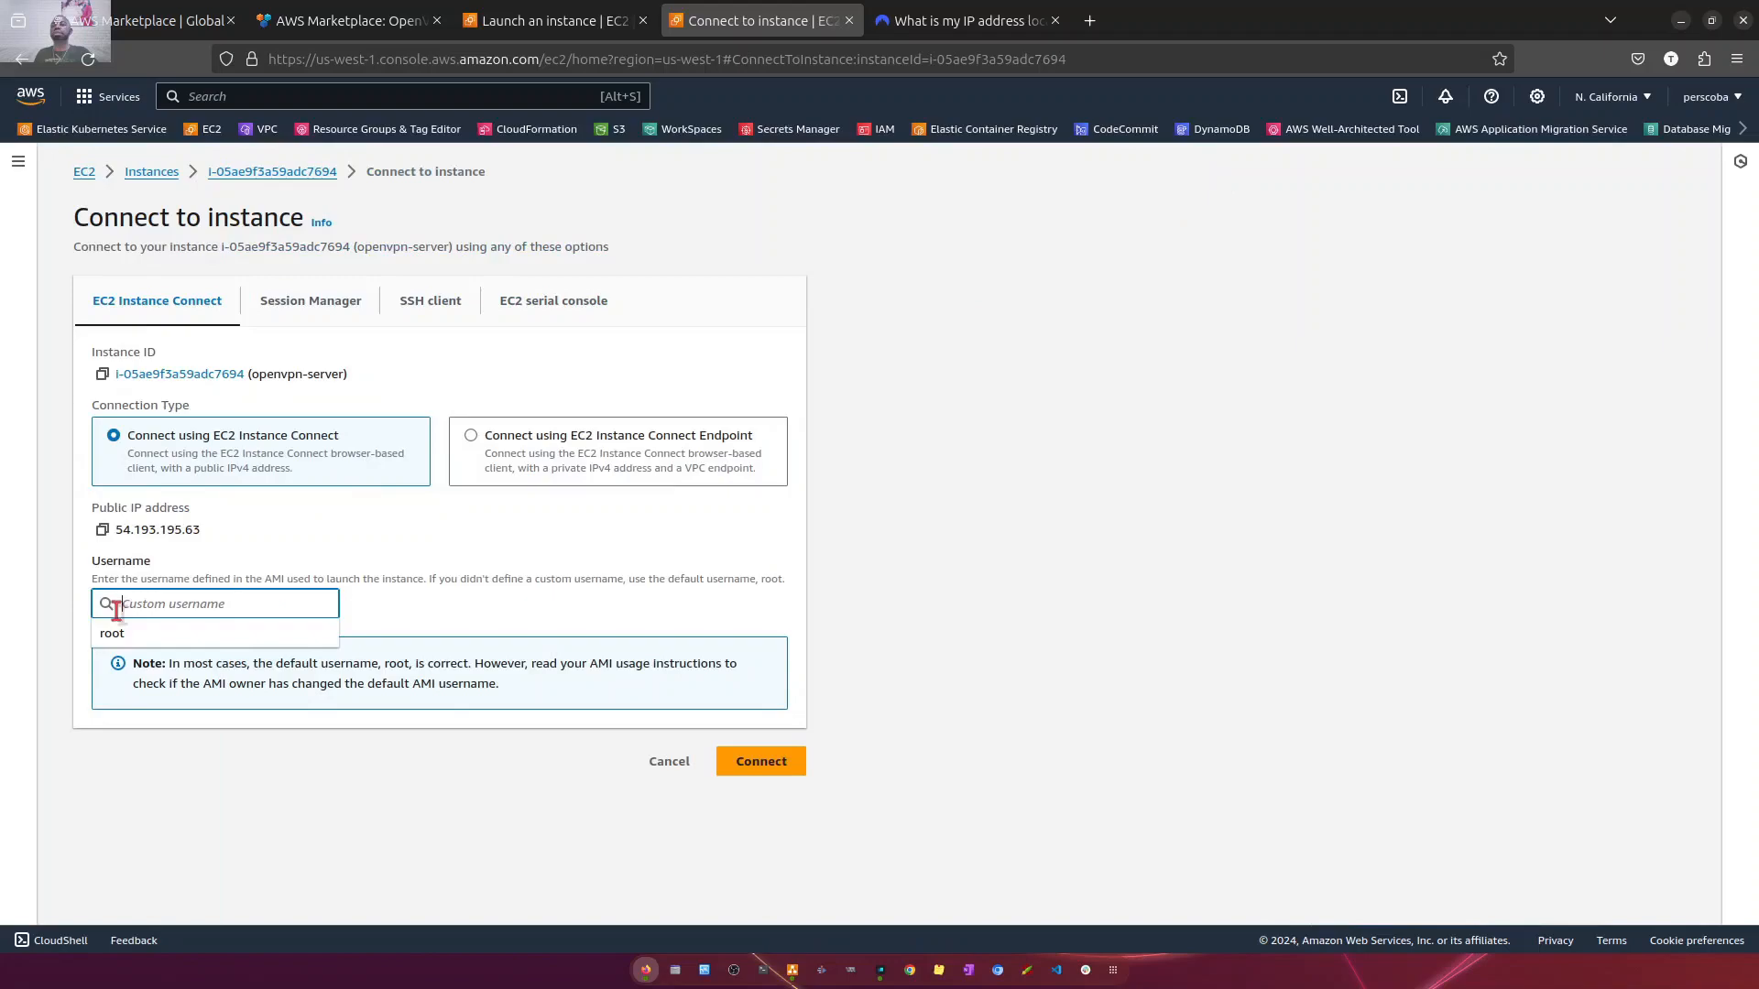
click(284, 536)
click(749, 764)
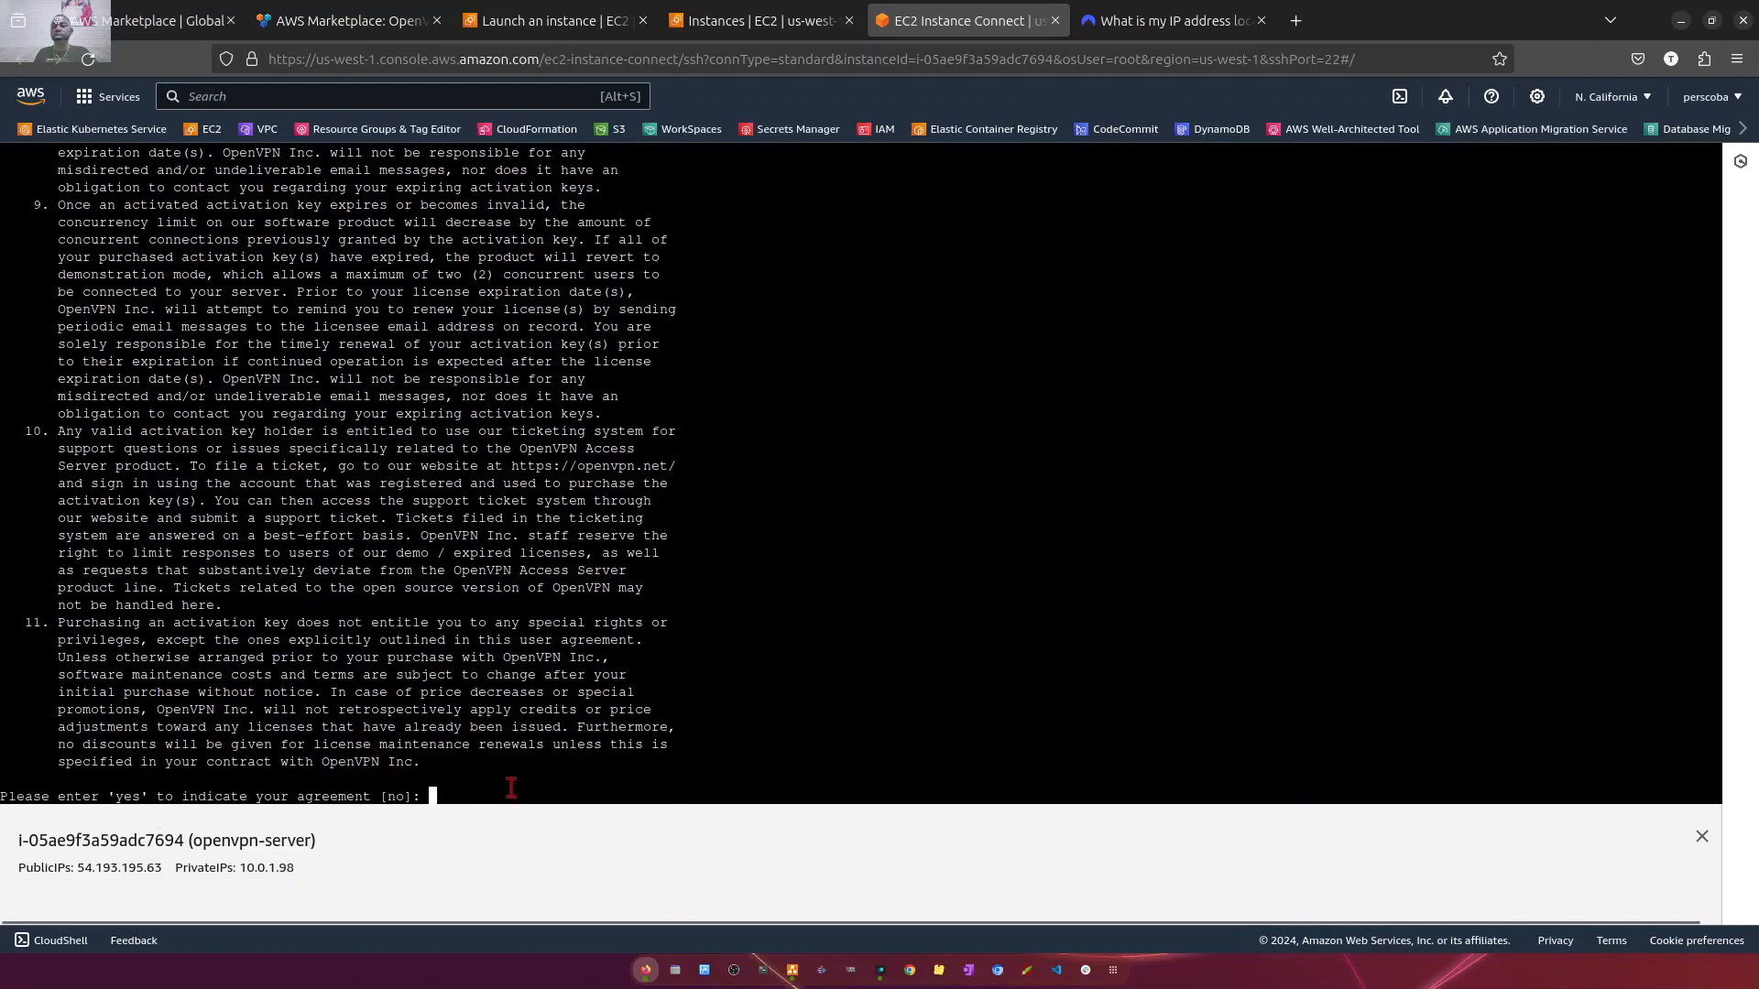
- Accept the OpenVPN license agreement with yes and configure the server as the primary Access Server node
text(es)
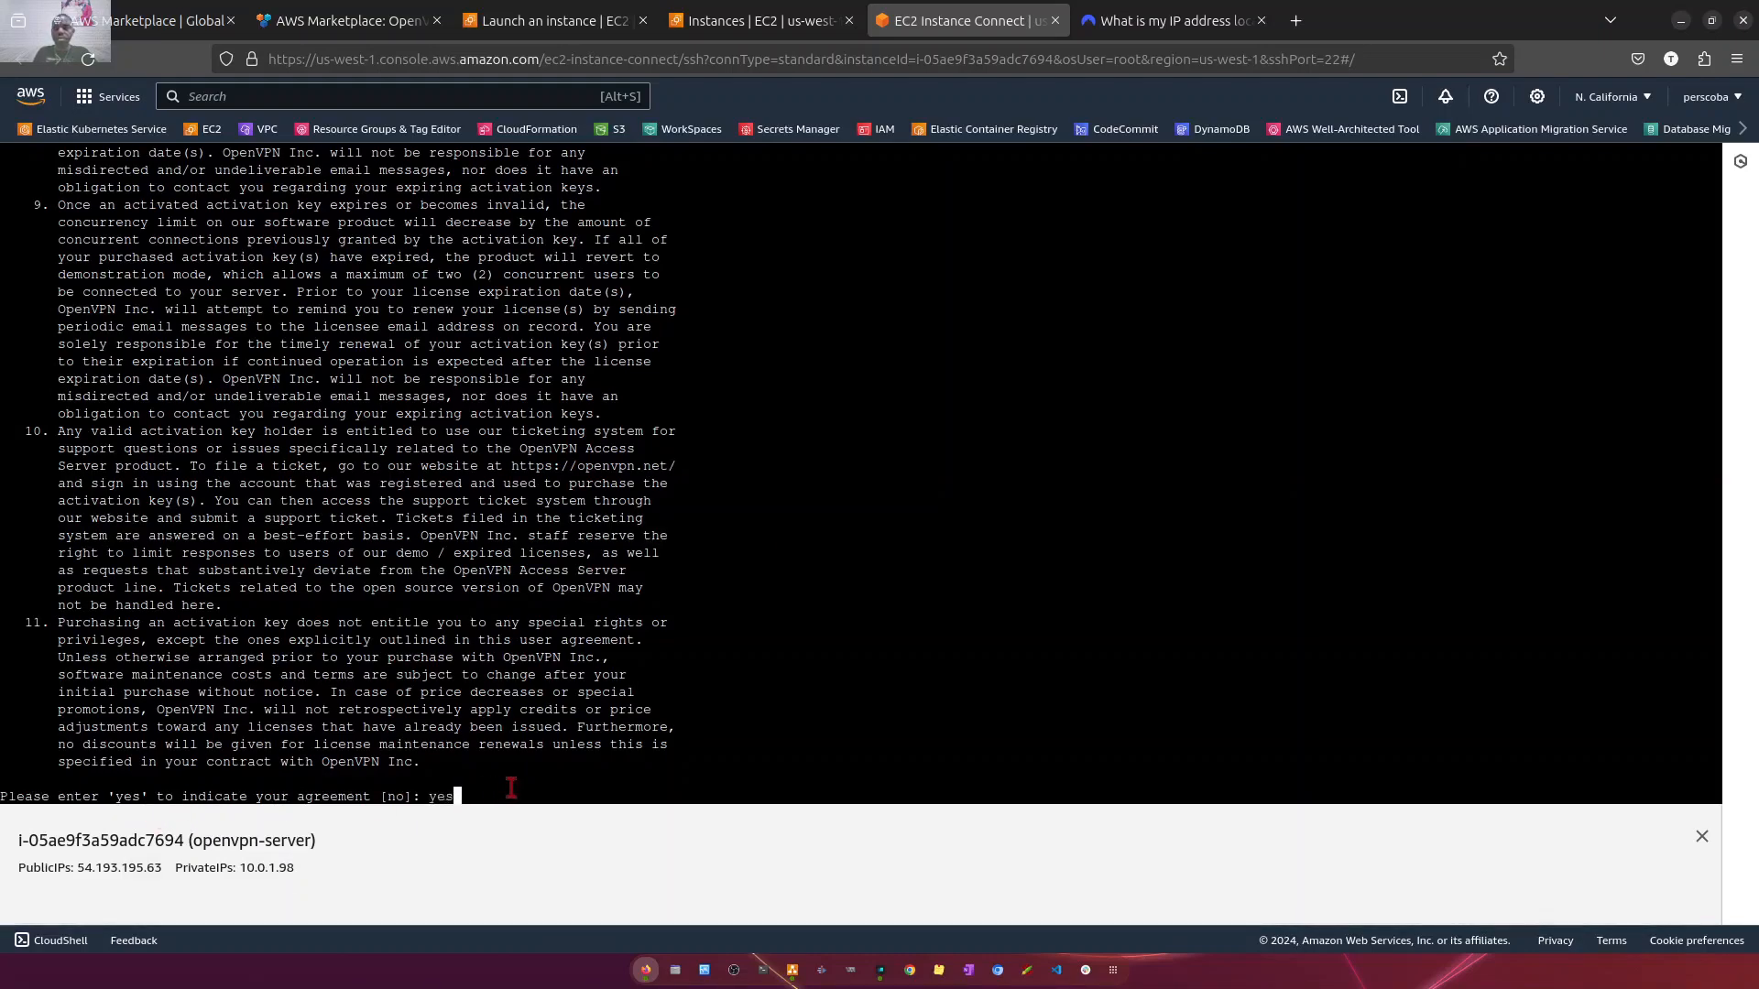
key(Return)
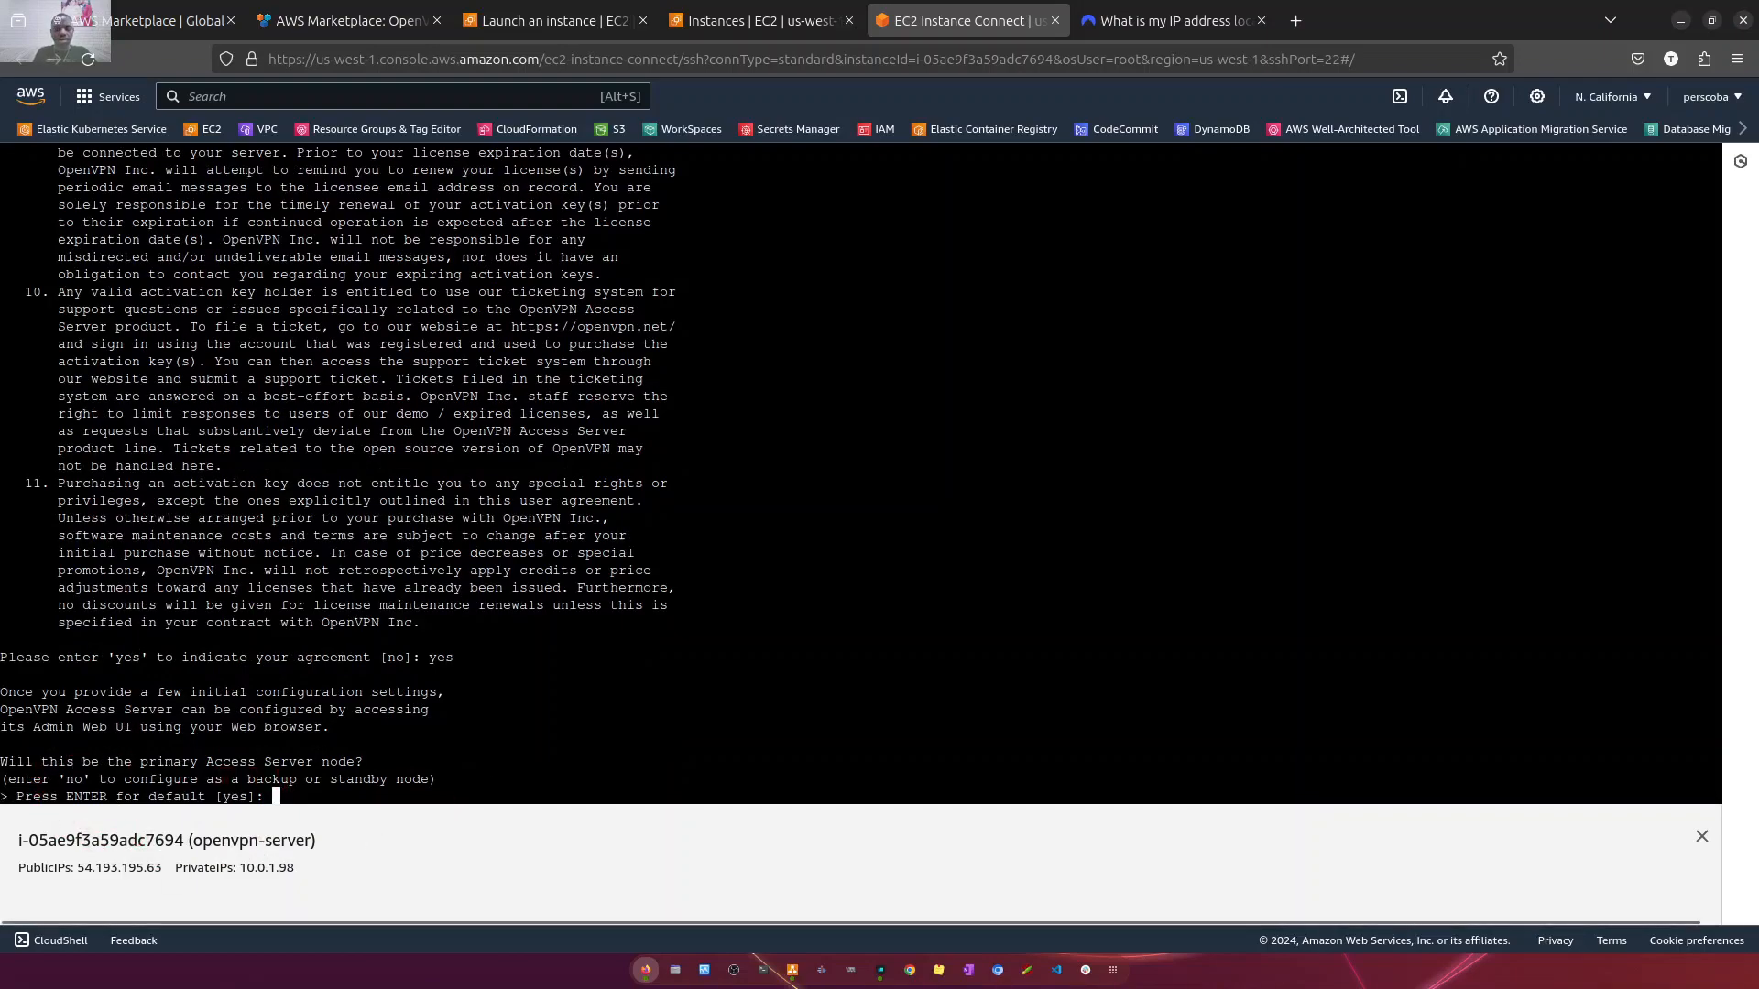
text(yes)
key(Return)
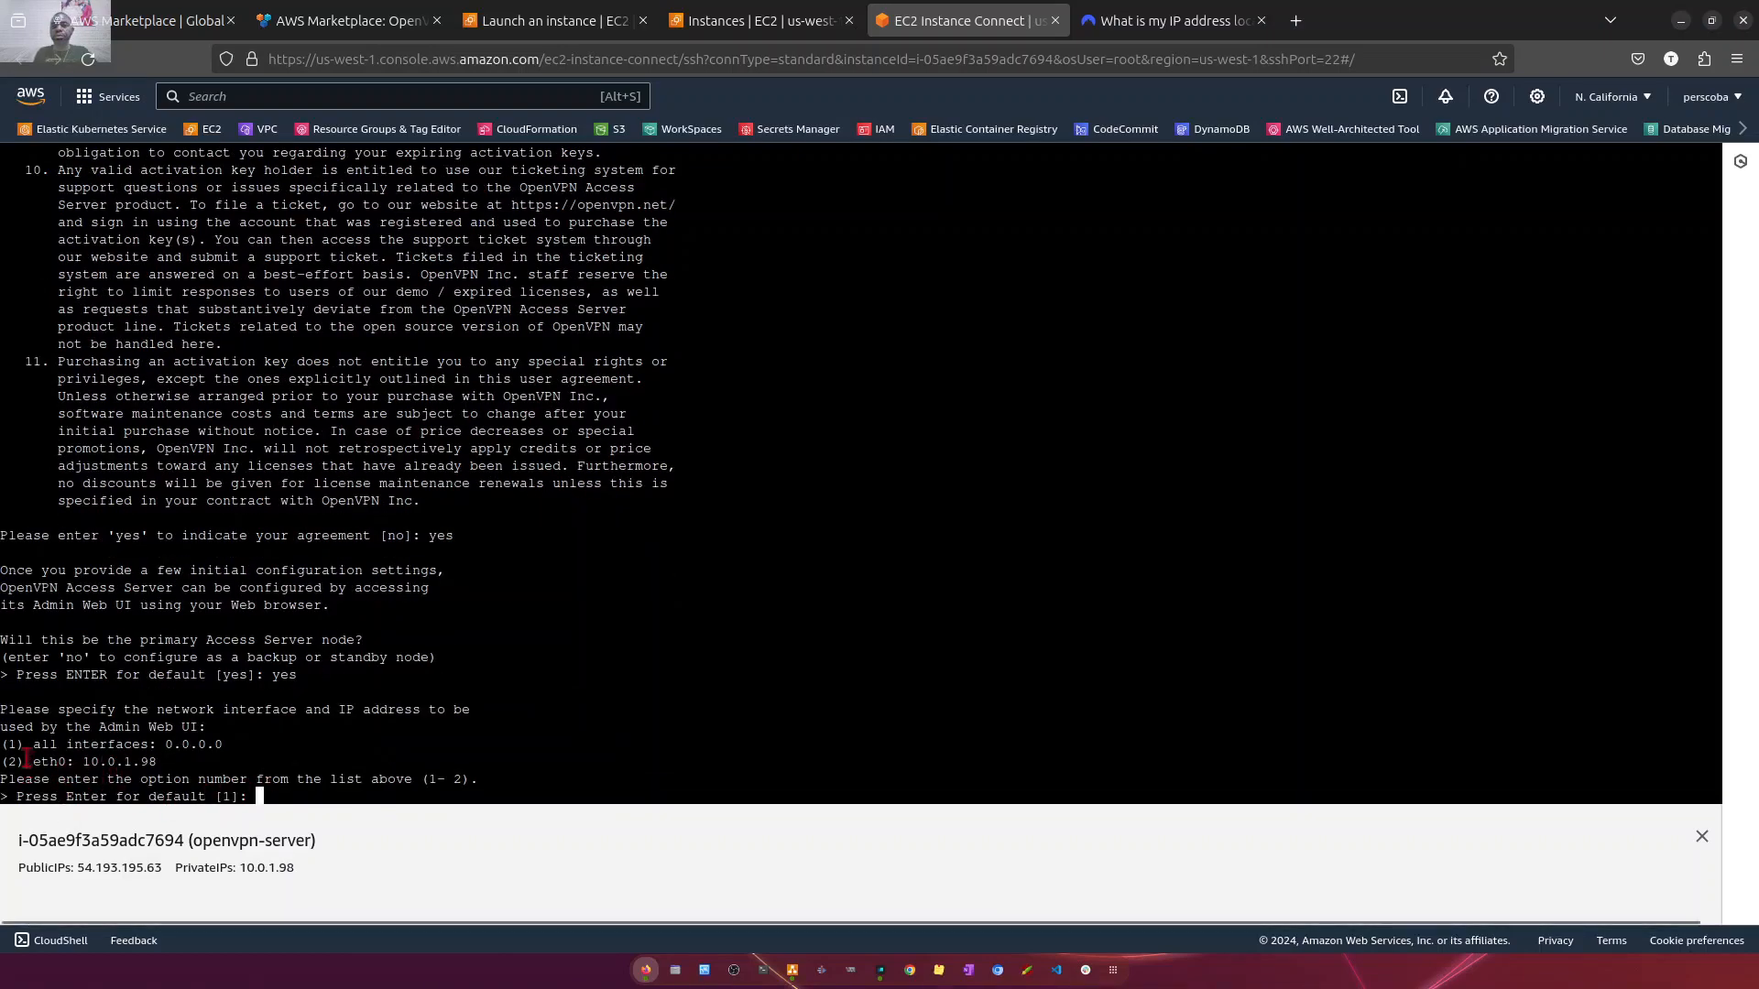
- Accept the setup defaults: all interfaces, secp384r1 for the CA and web certificate, Admin Web UI port 943 and daemon TCP port 443
key(Return)
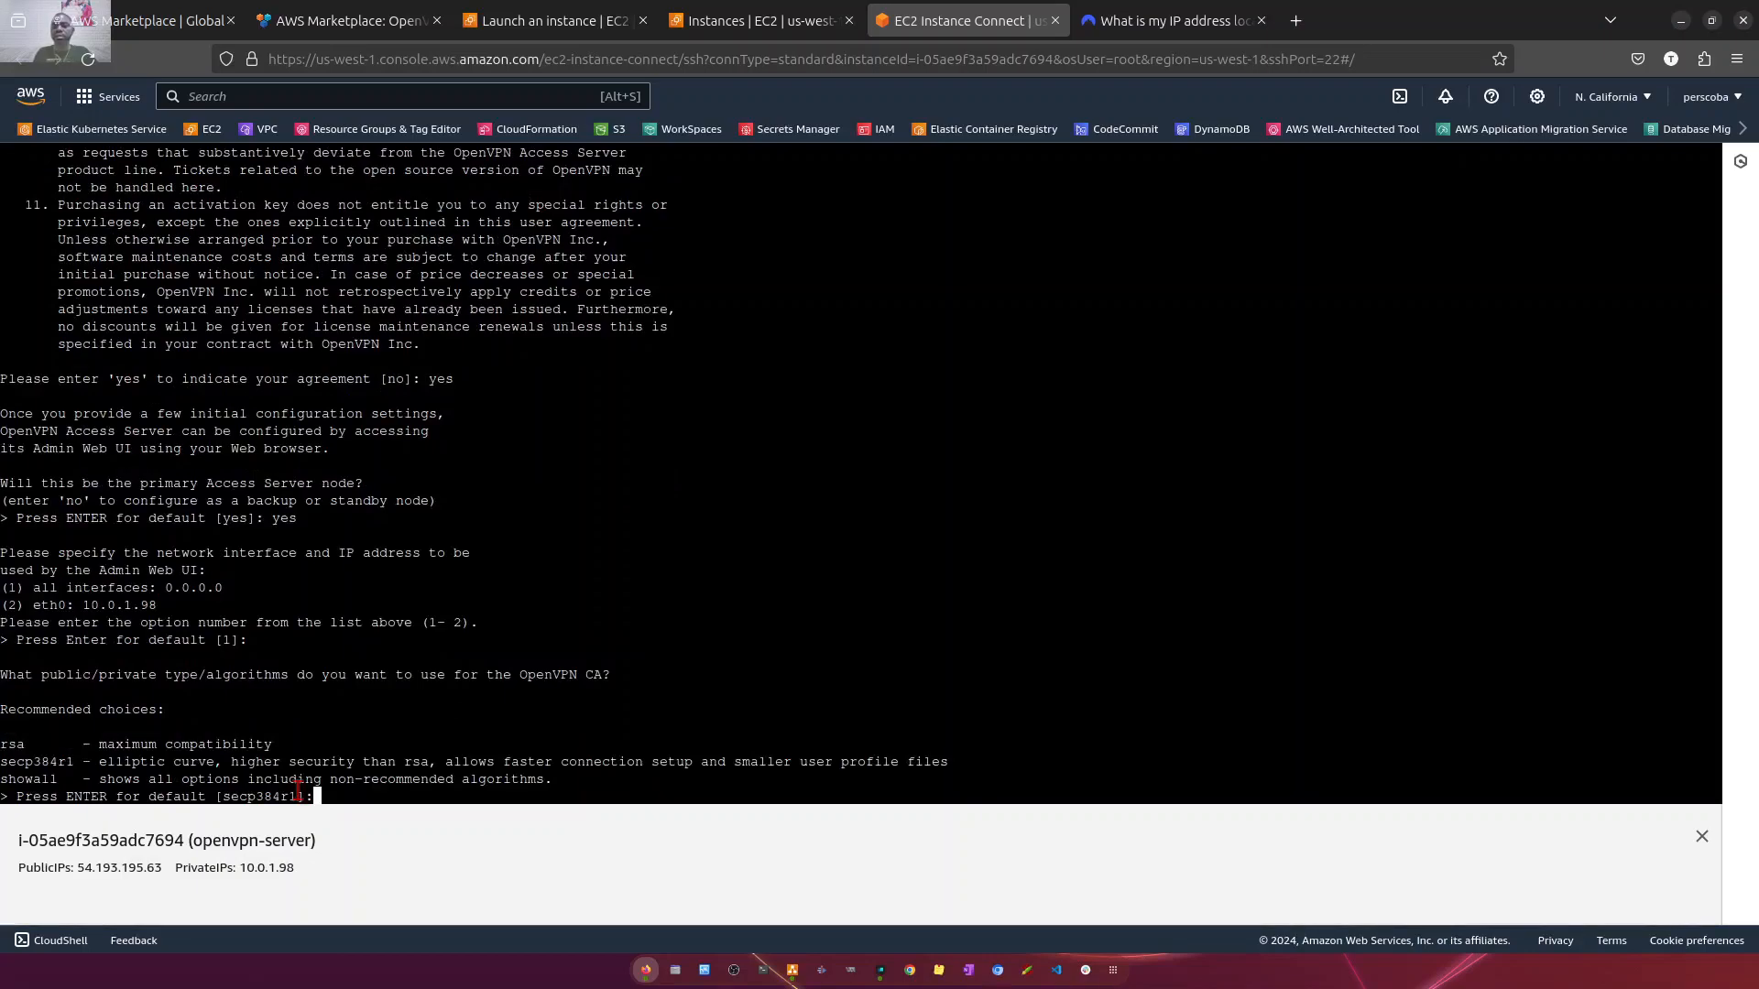
key(Return)
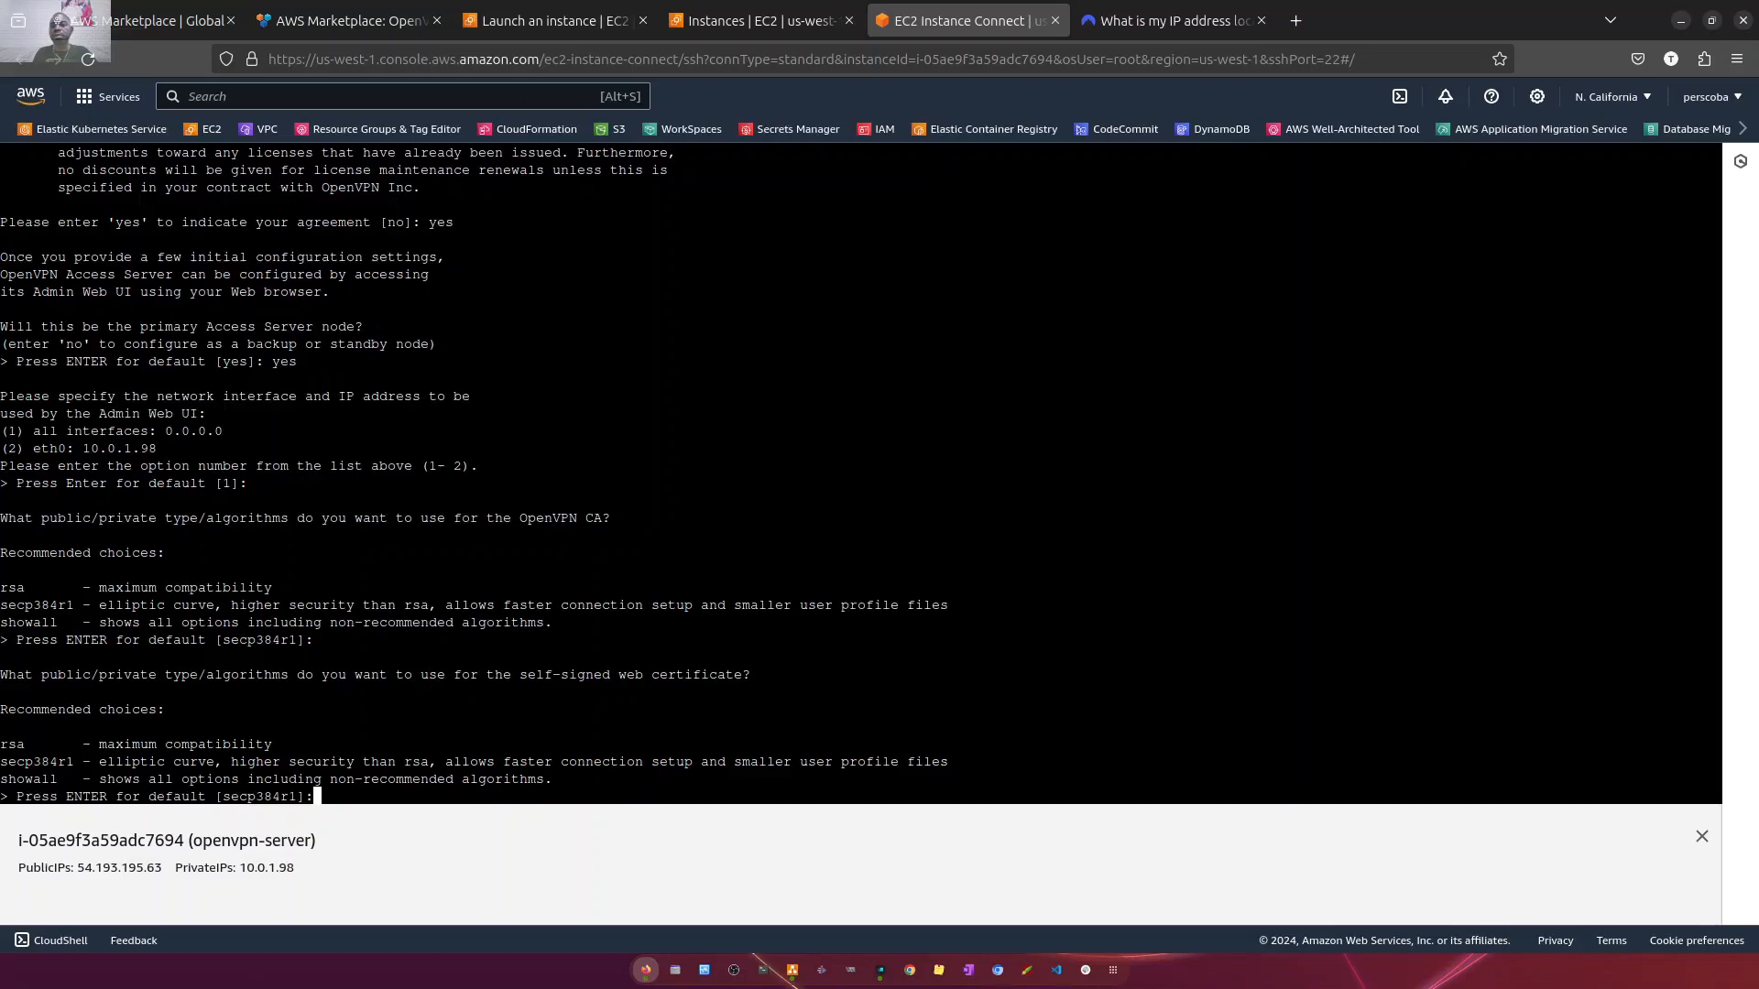
key(Return)
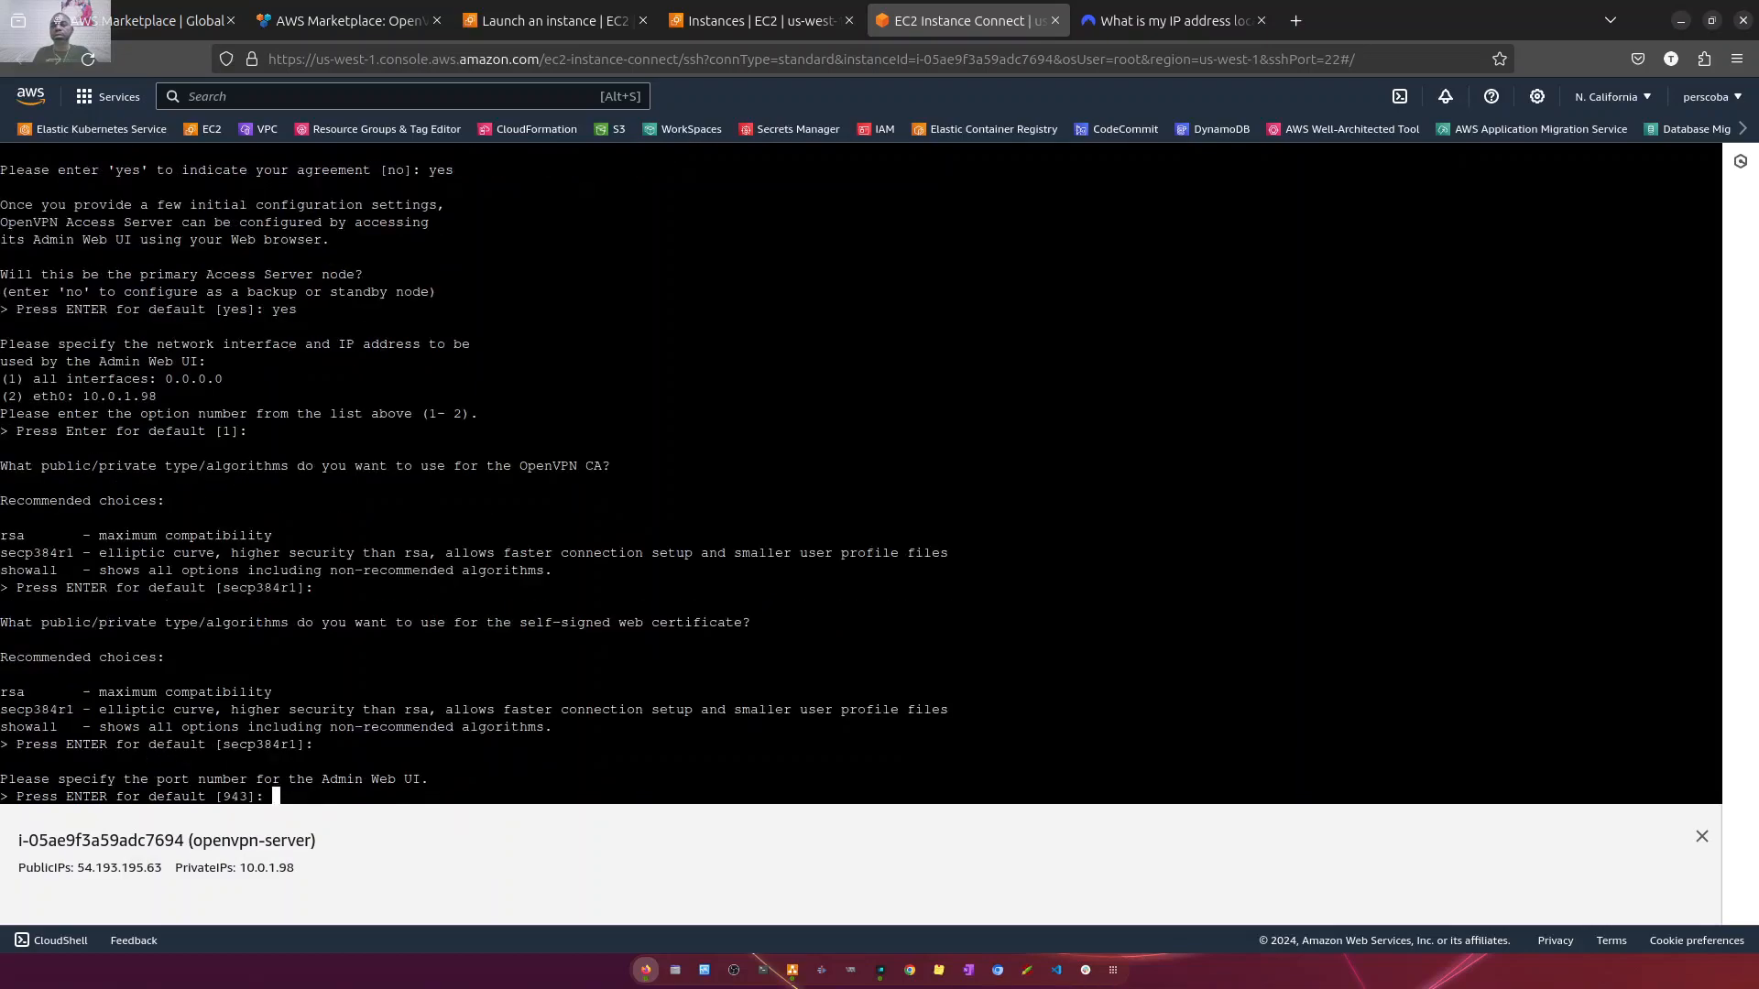
key(Return)
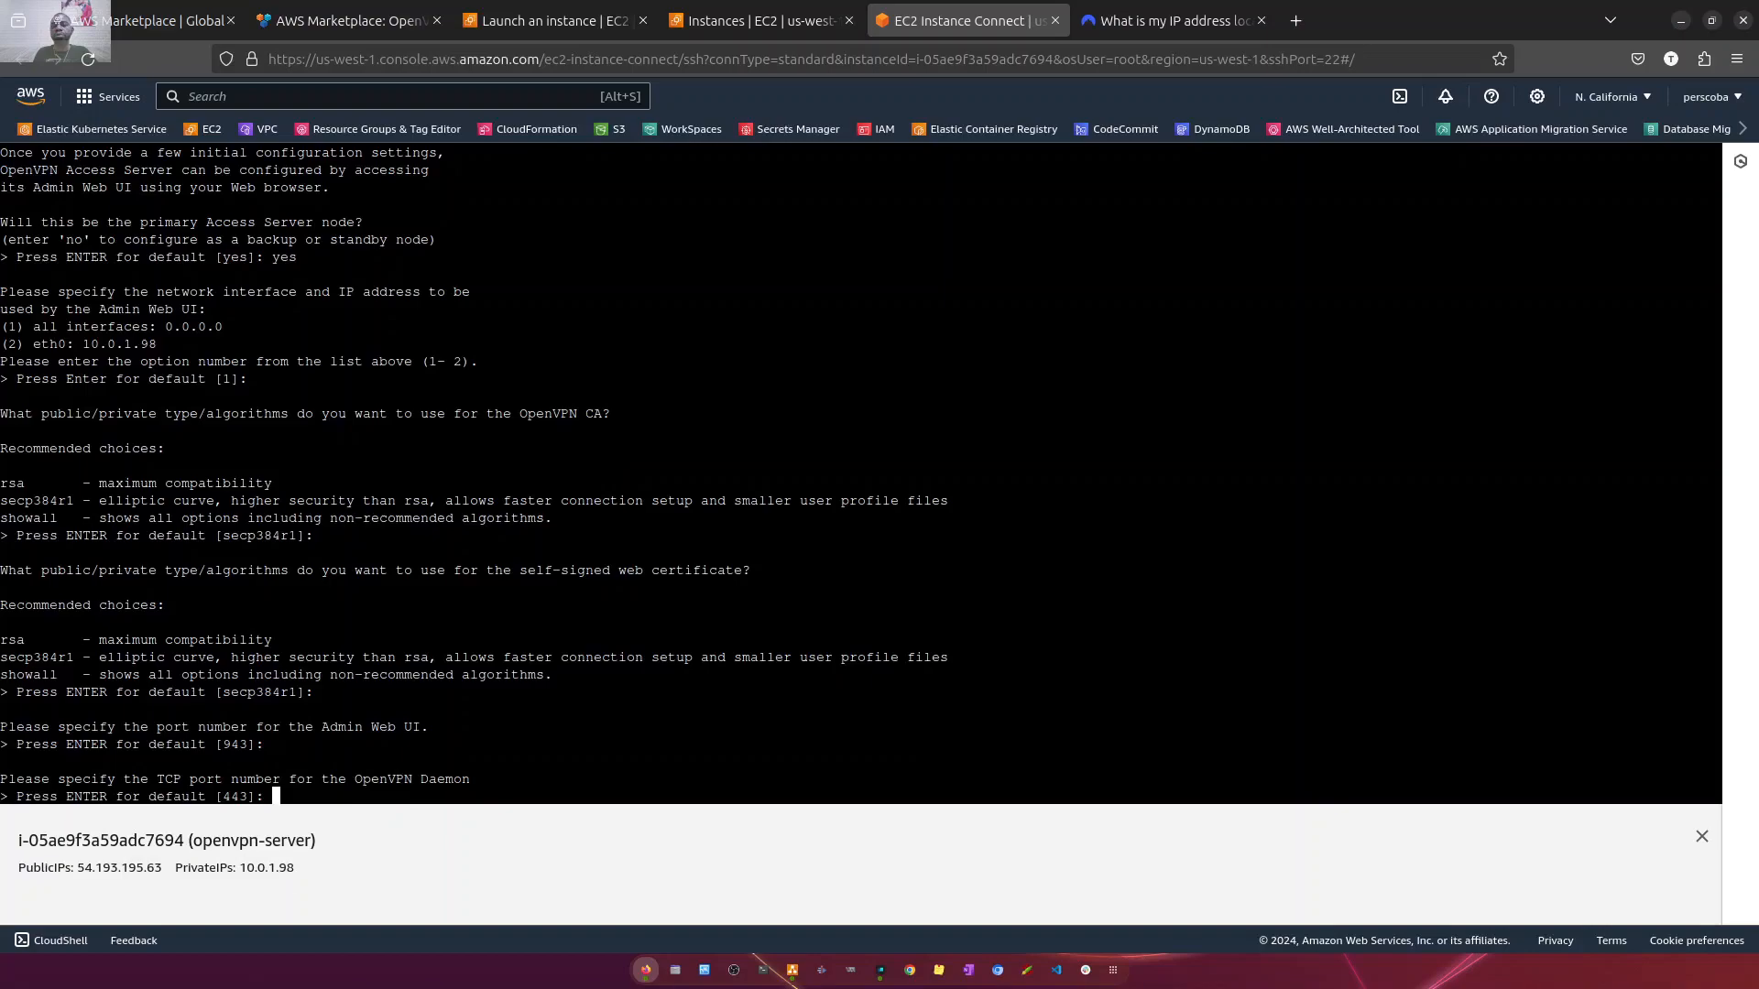
key(Return)
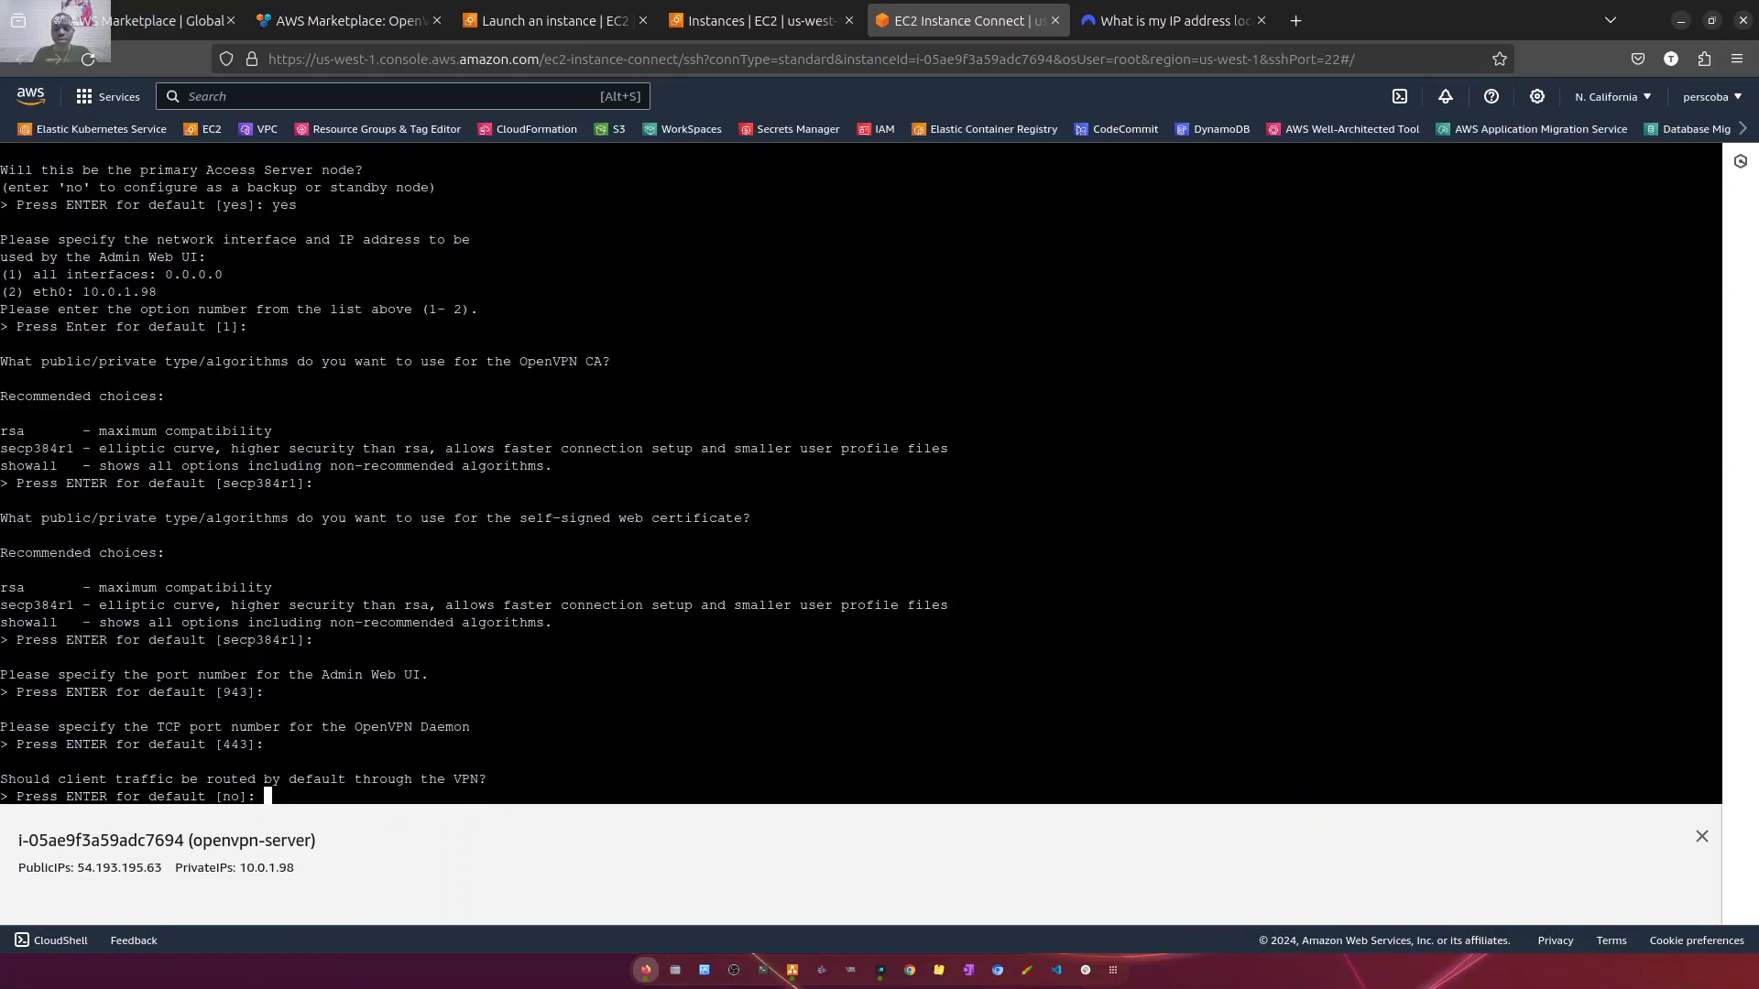
- Answer yes to routing client traffic and client DNS traffic through the VPN and to making private subnets accessible to clients
text(yes)
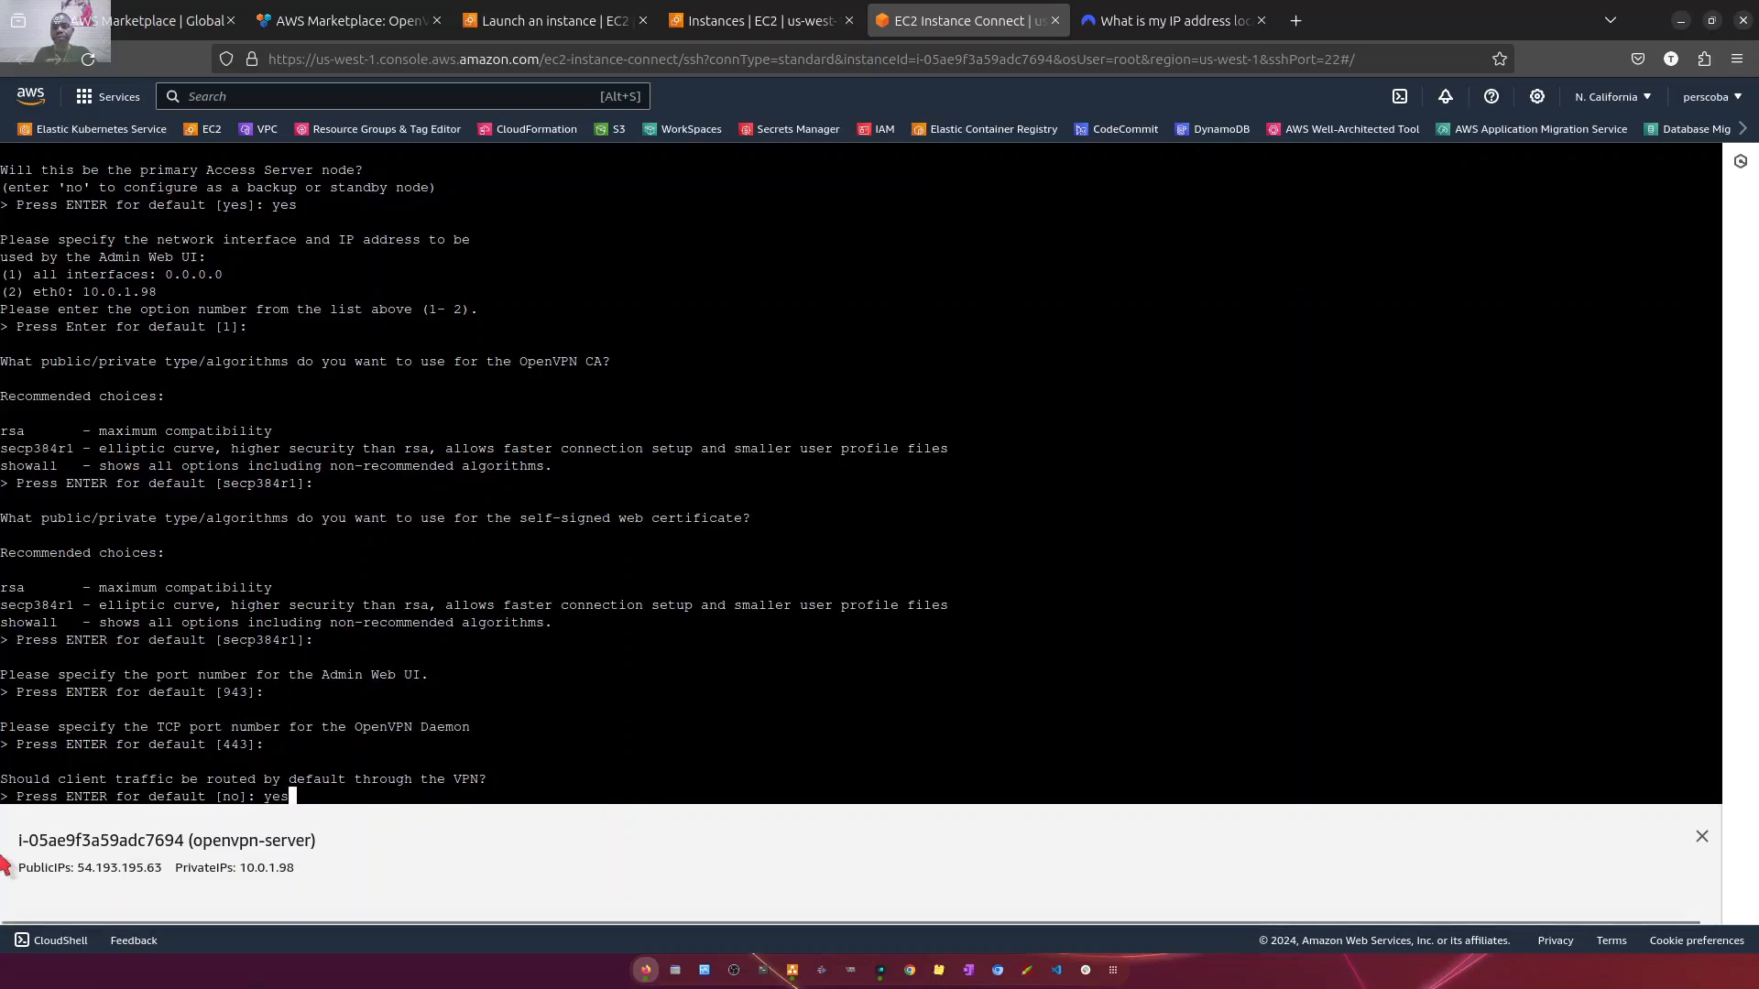
drag(83, 768, 325, 780)
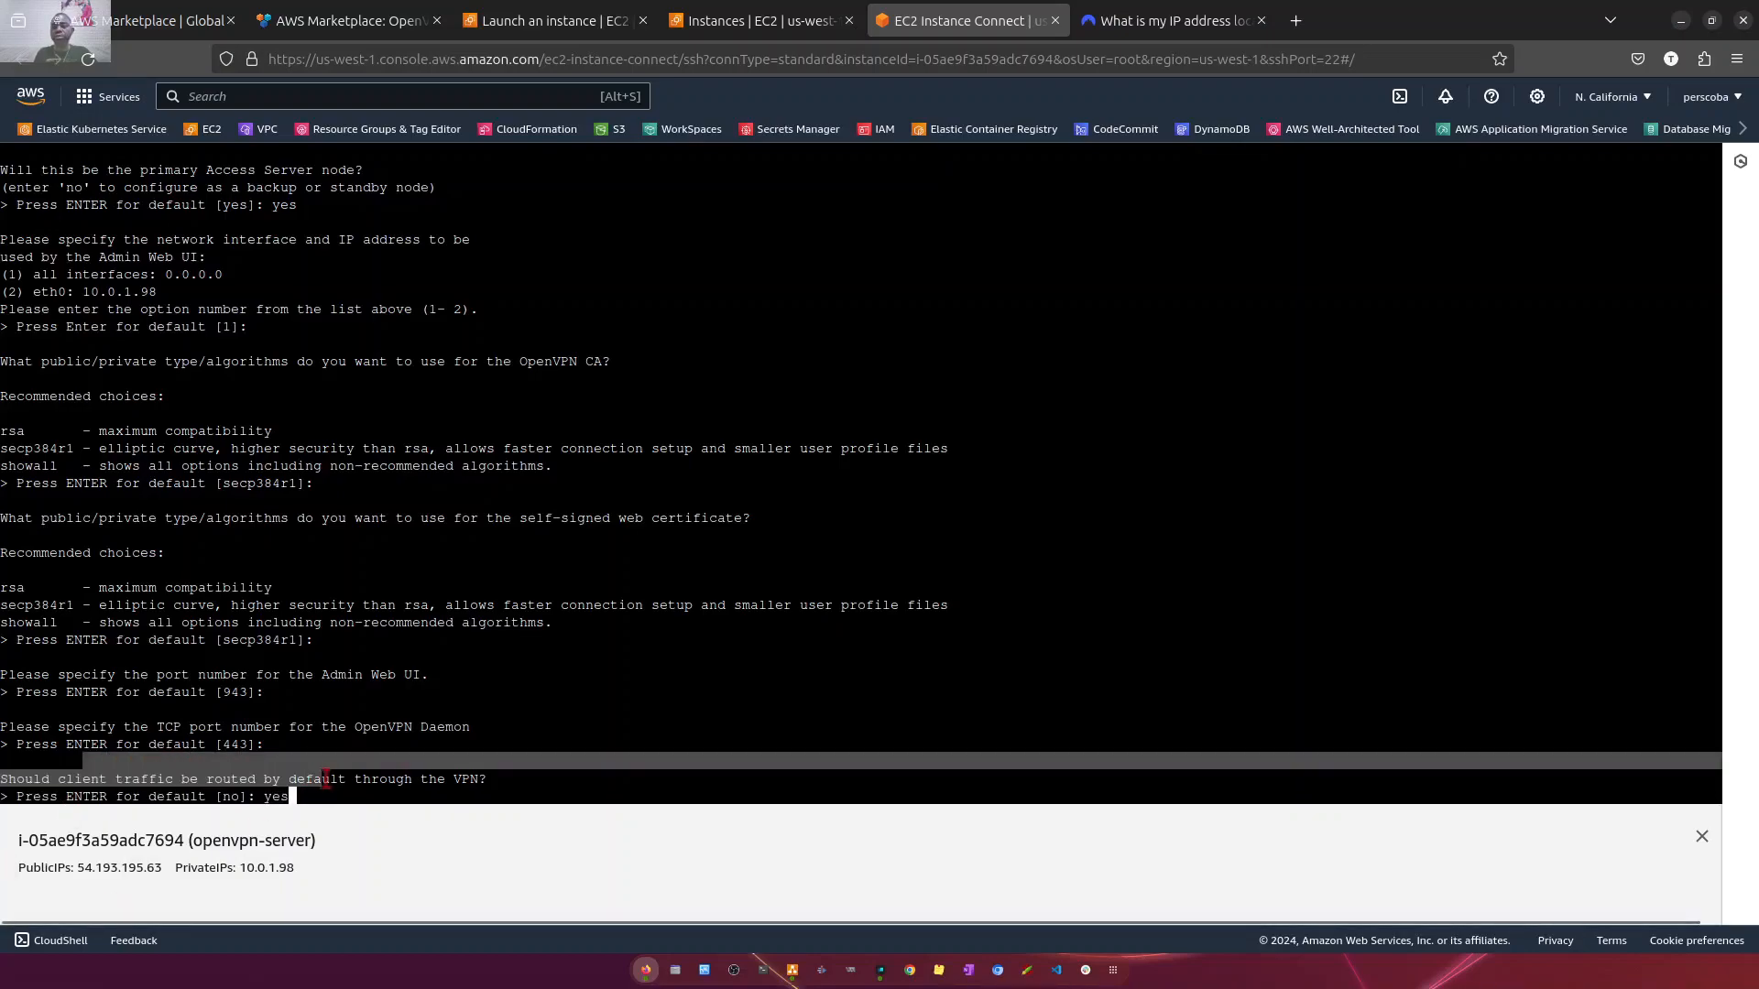
click(428, 789)
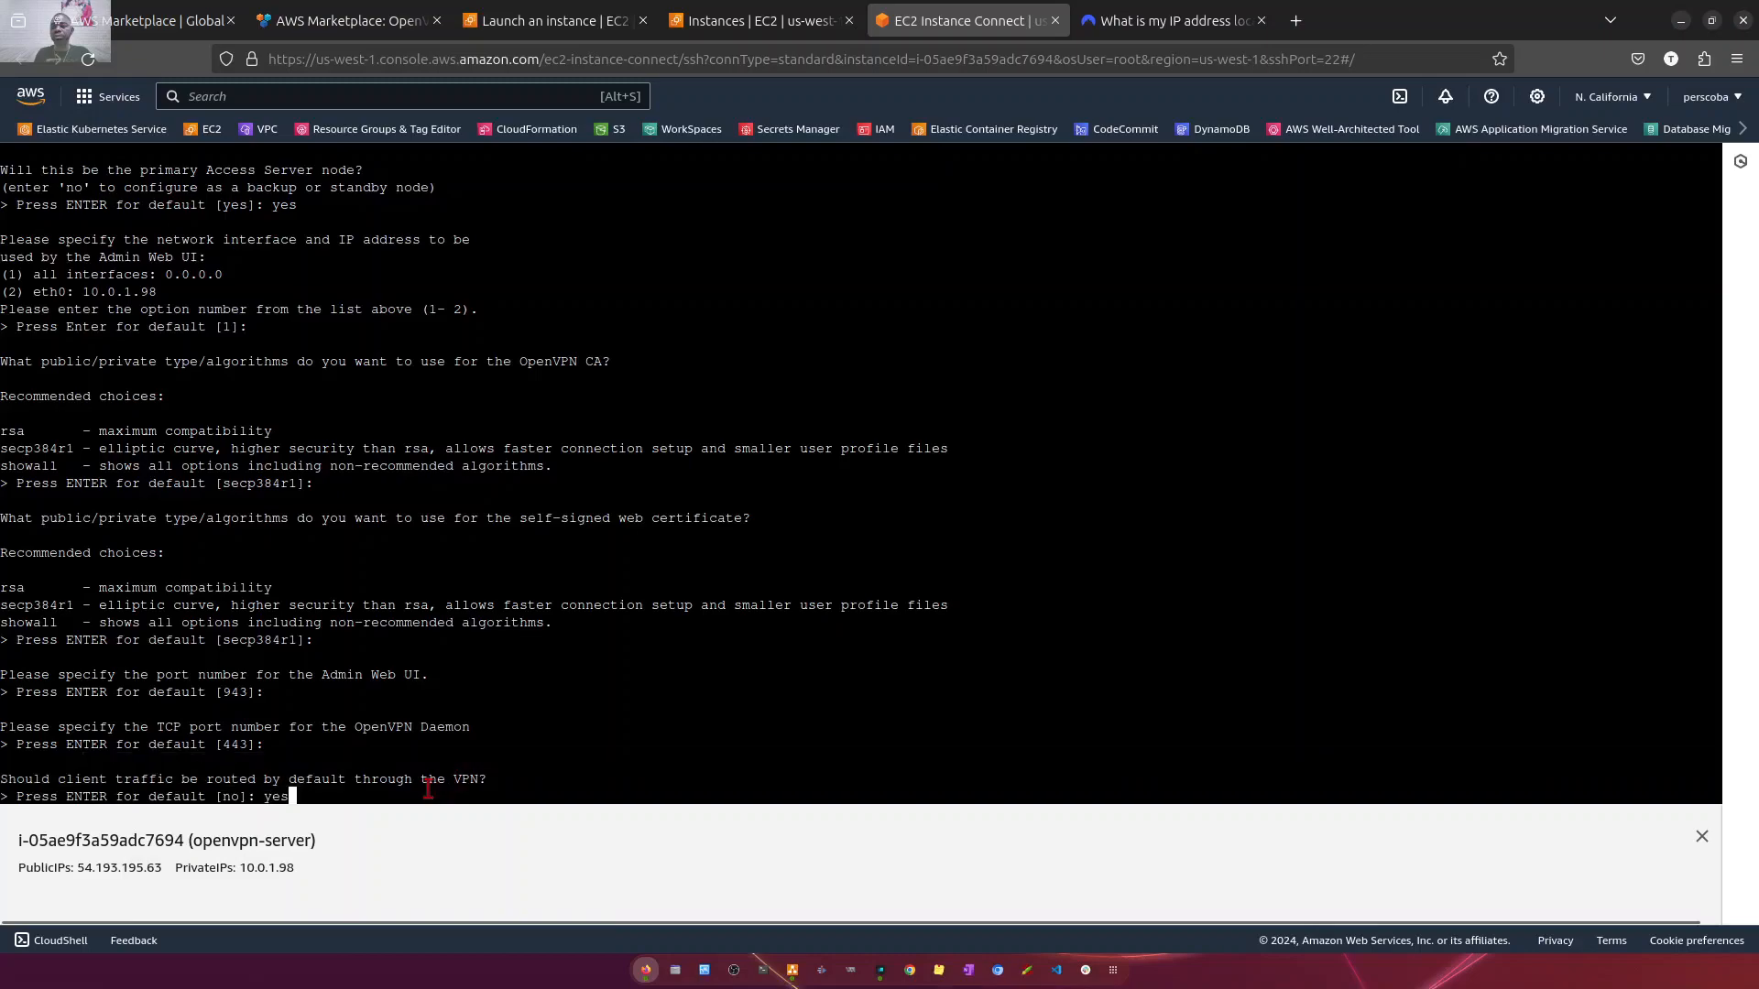
text(yes)
key(Return)
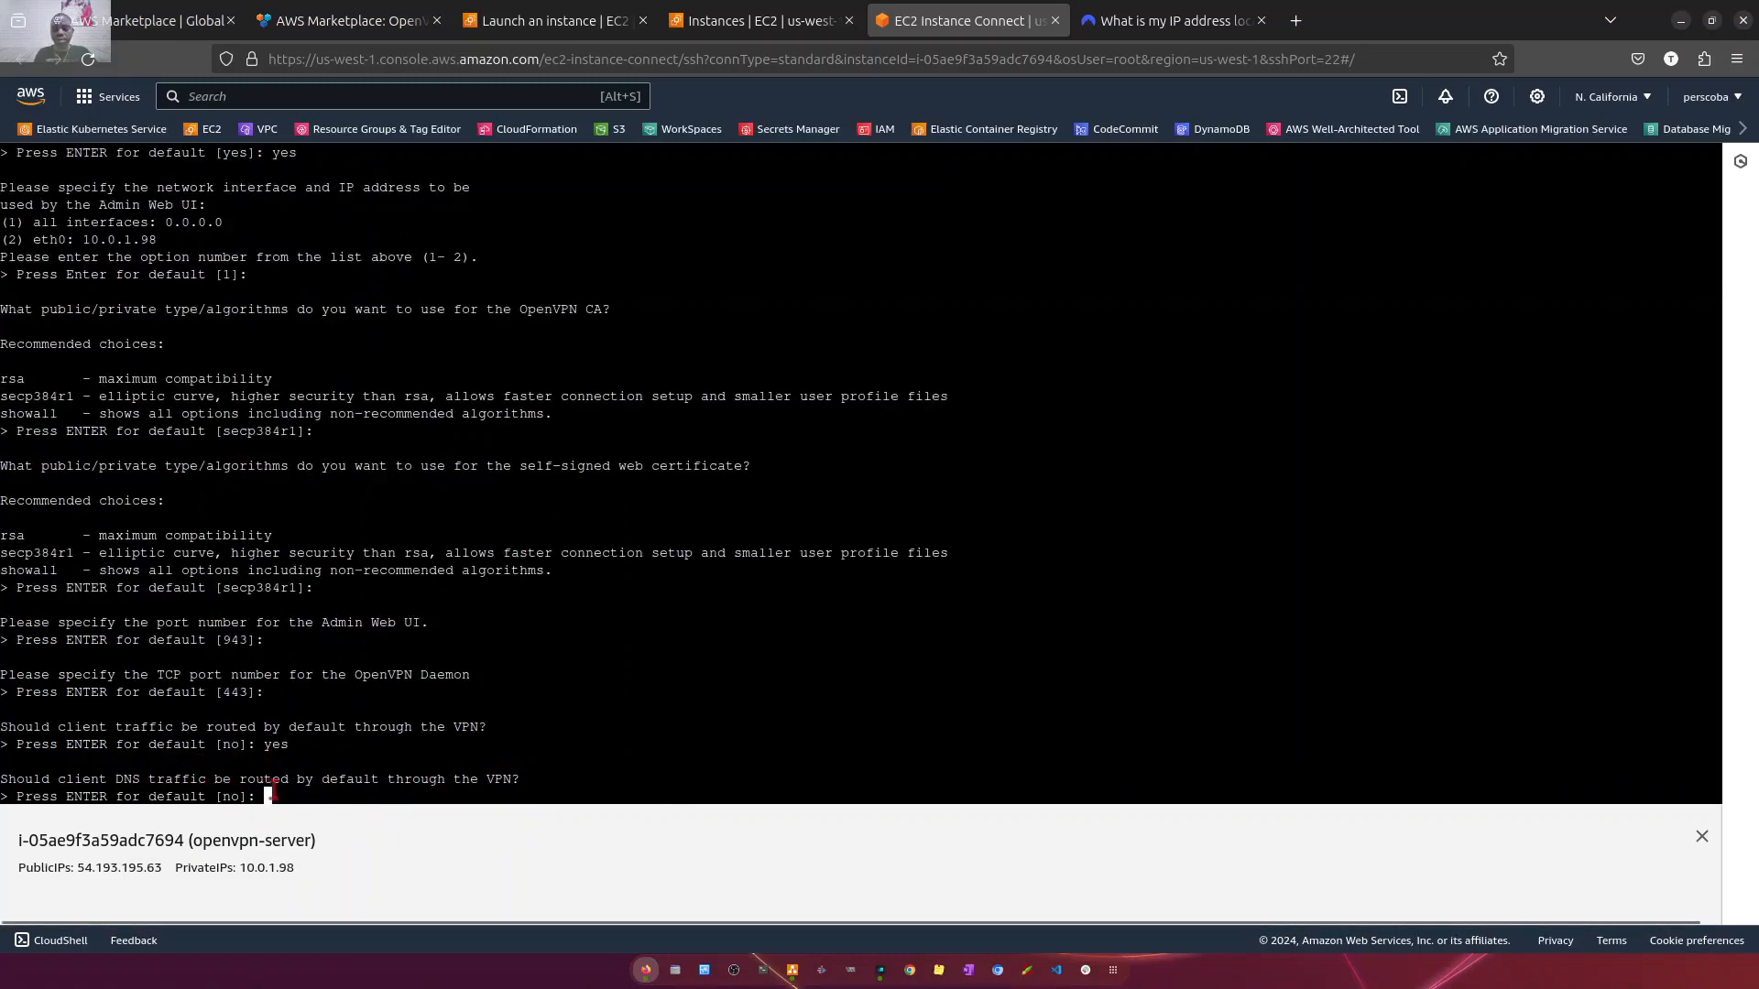
text(yes)
key(Return)
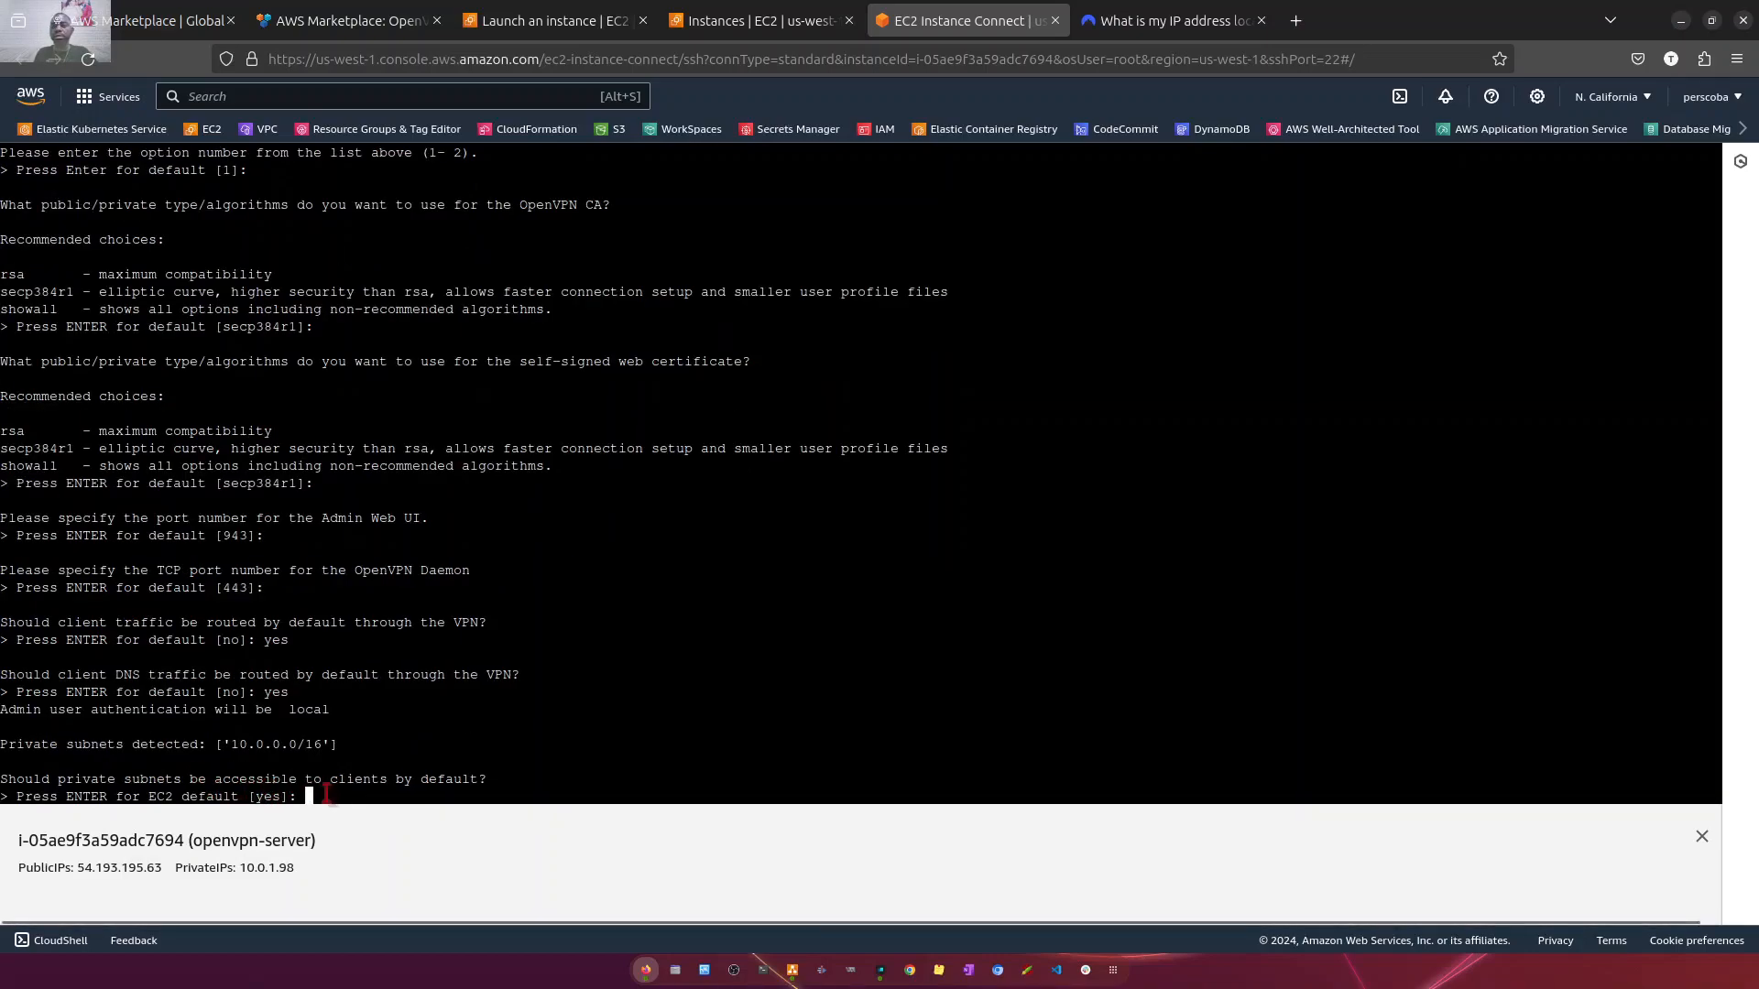
text(yes)
key(Return)
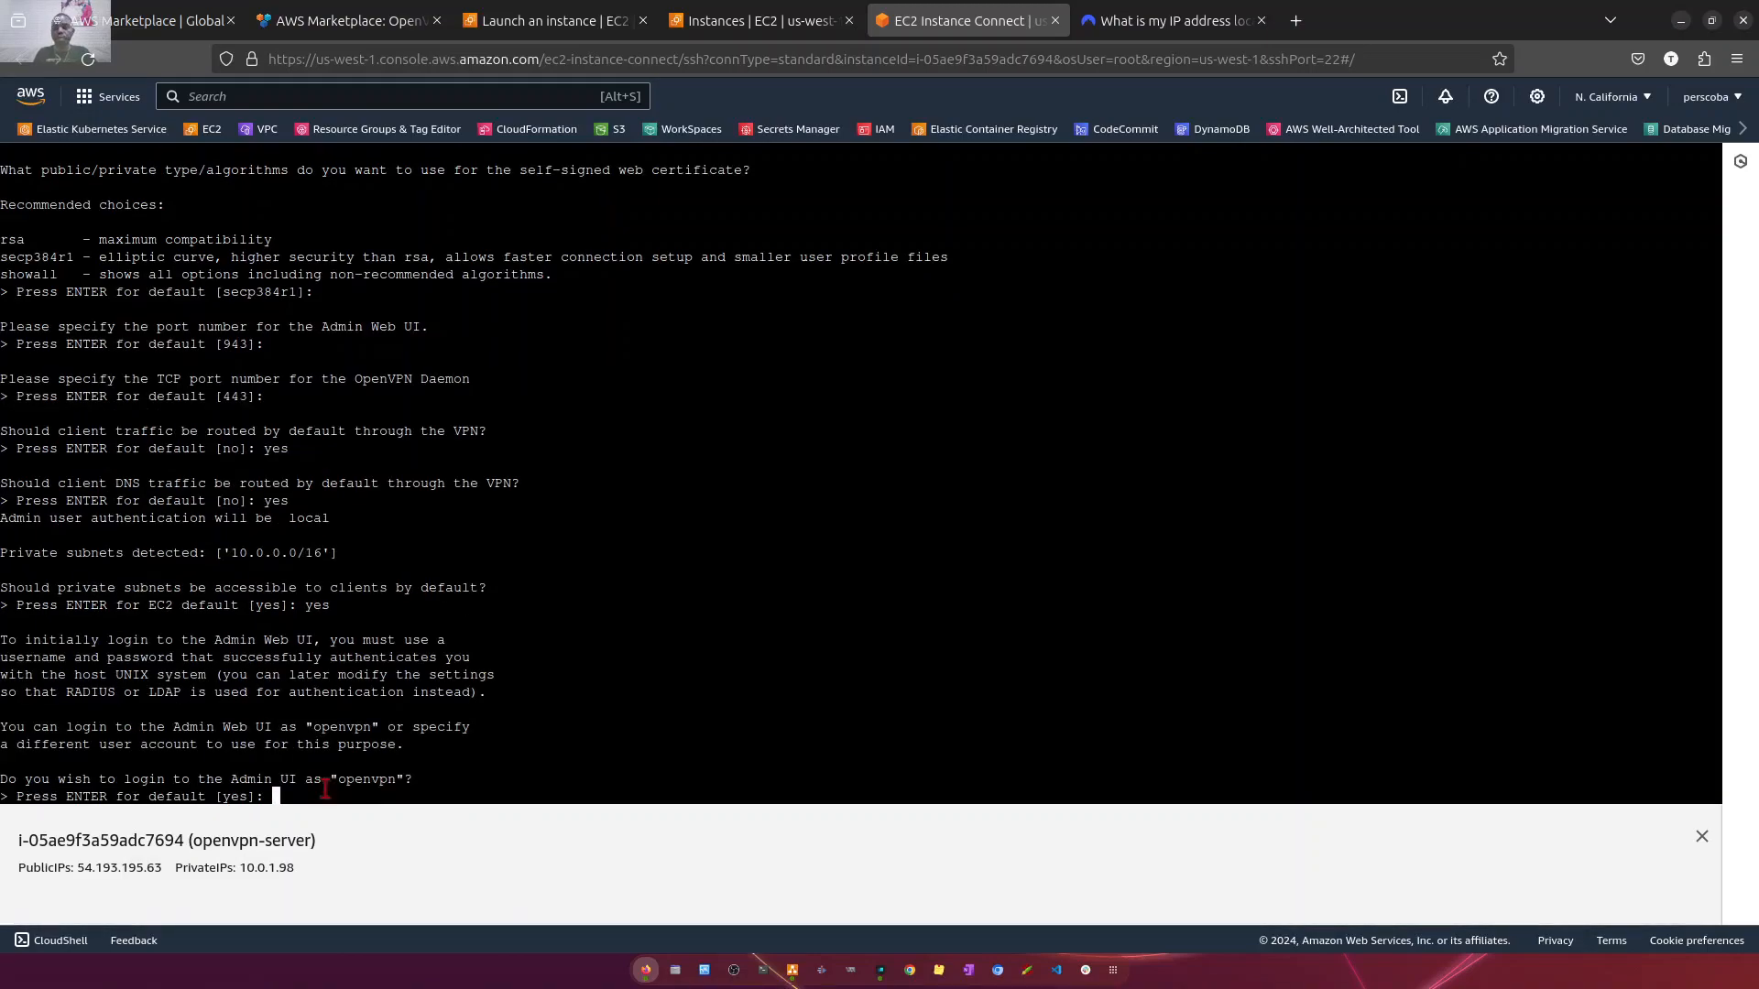
- Keep openvpn as the Admin UI login, enter and confirm the account password, and leave the activation key blank
key(Return)
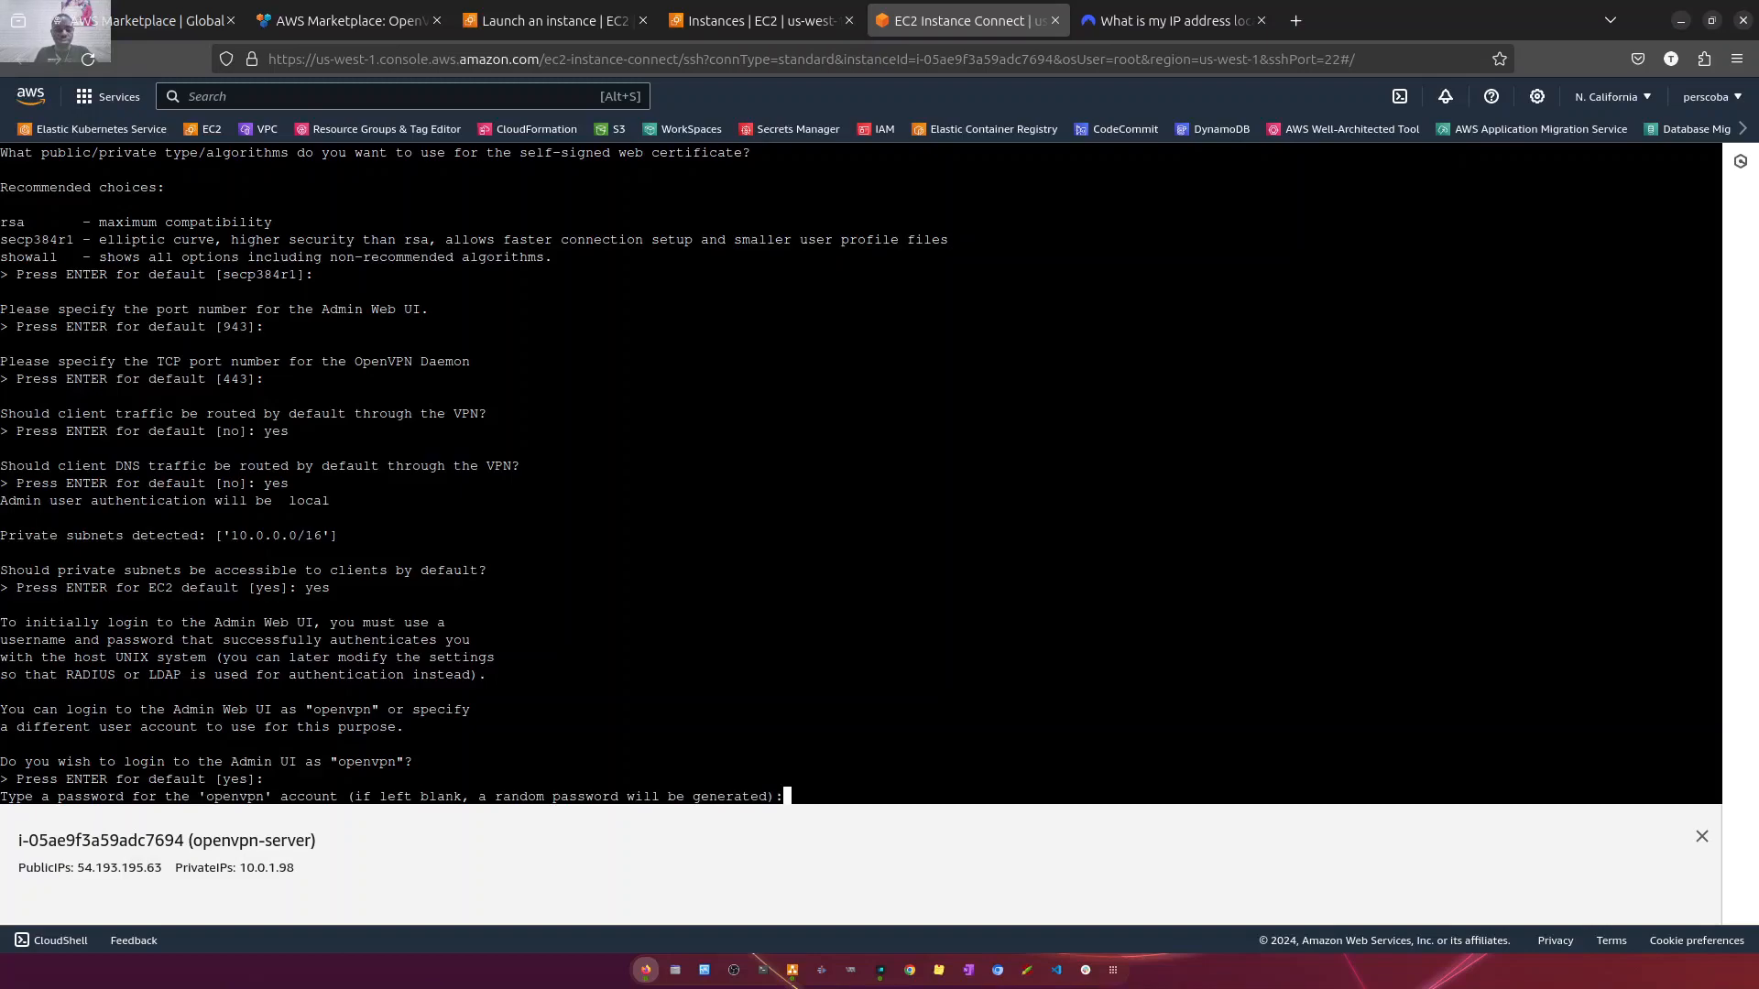
key(Return)
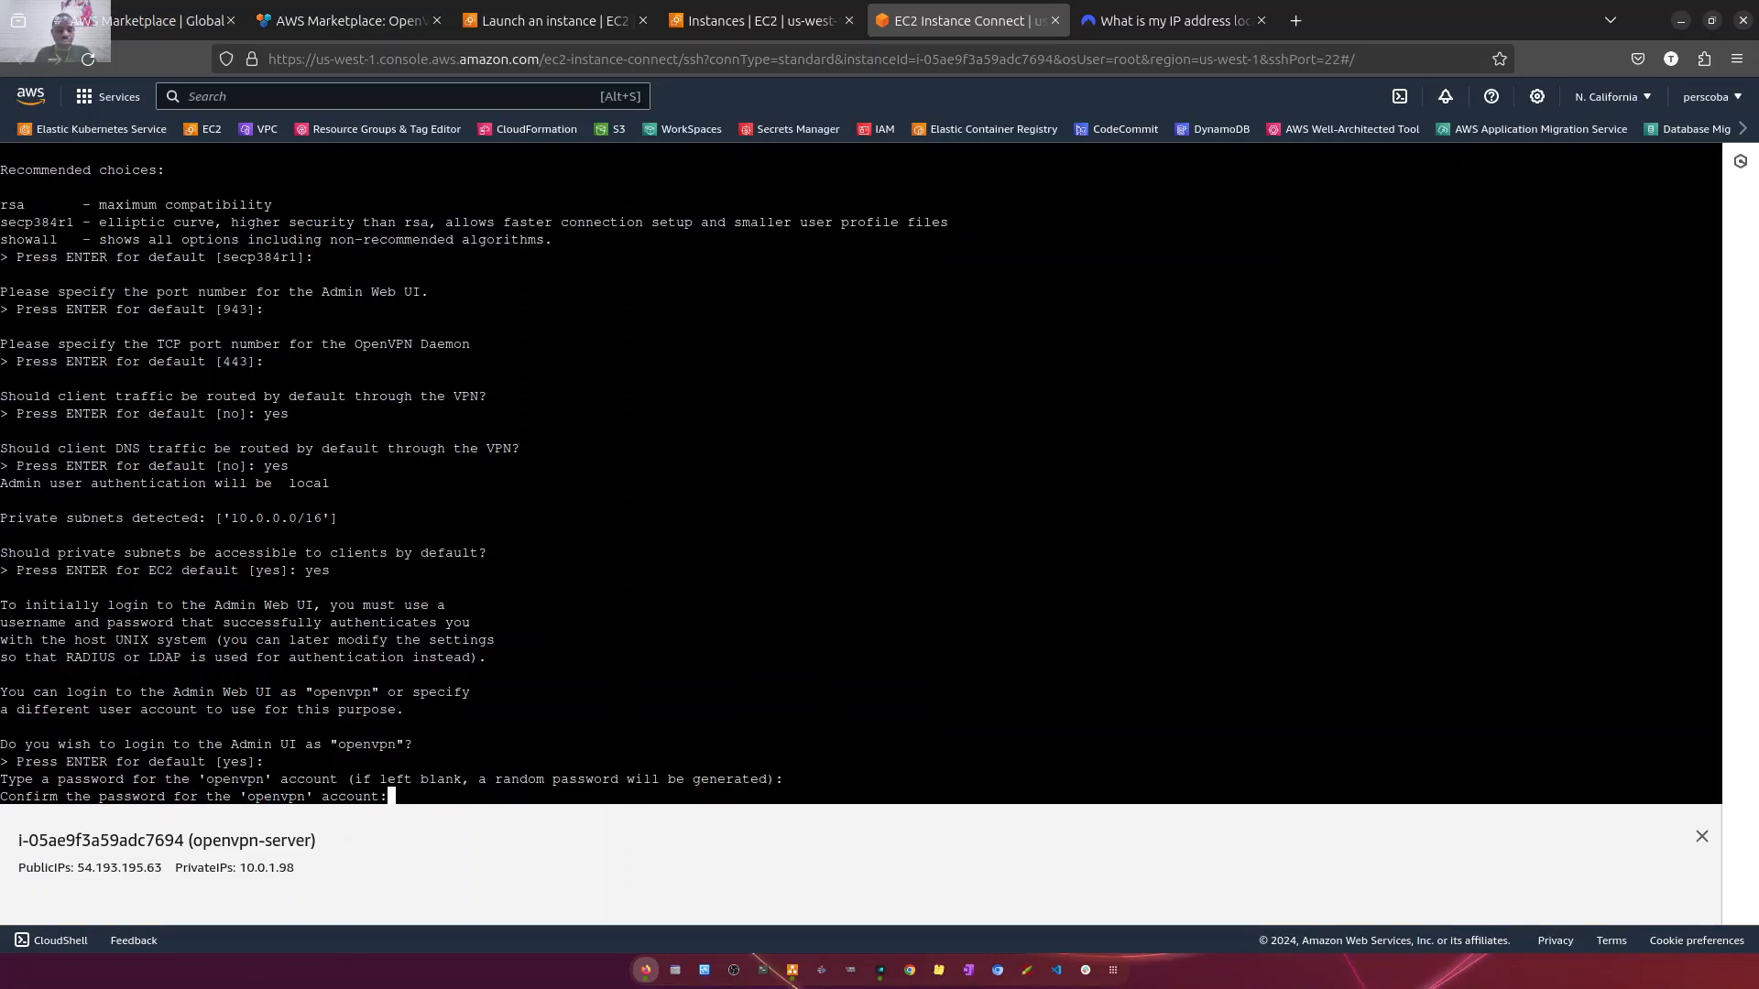
key(Return)
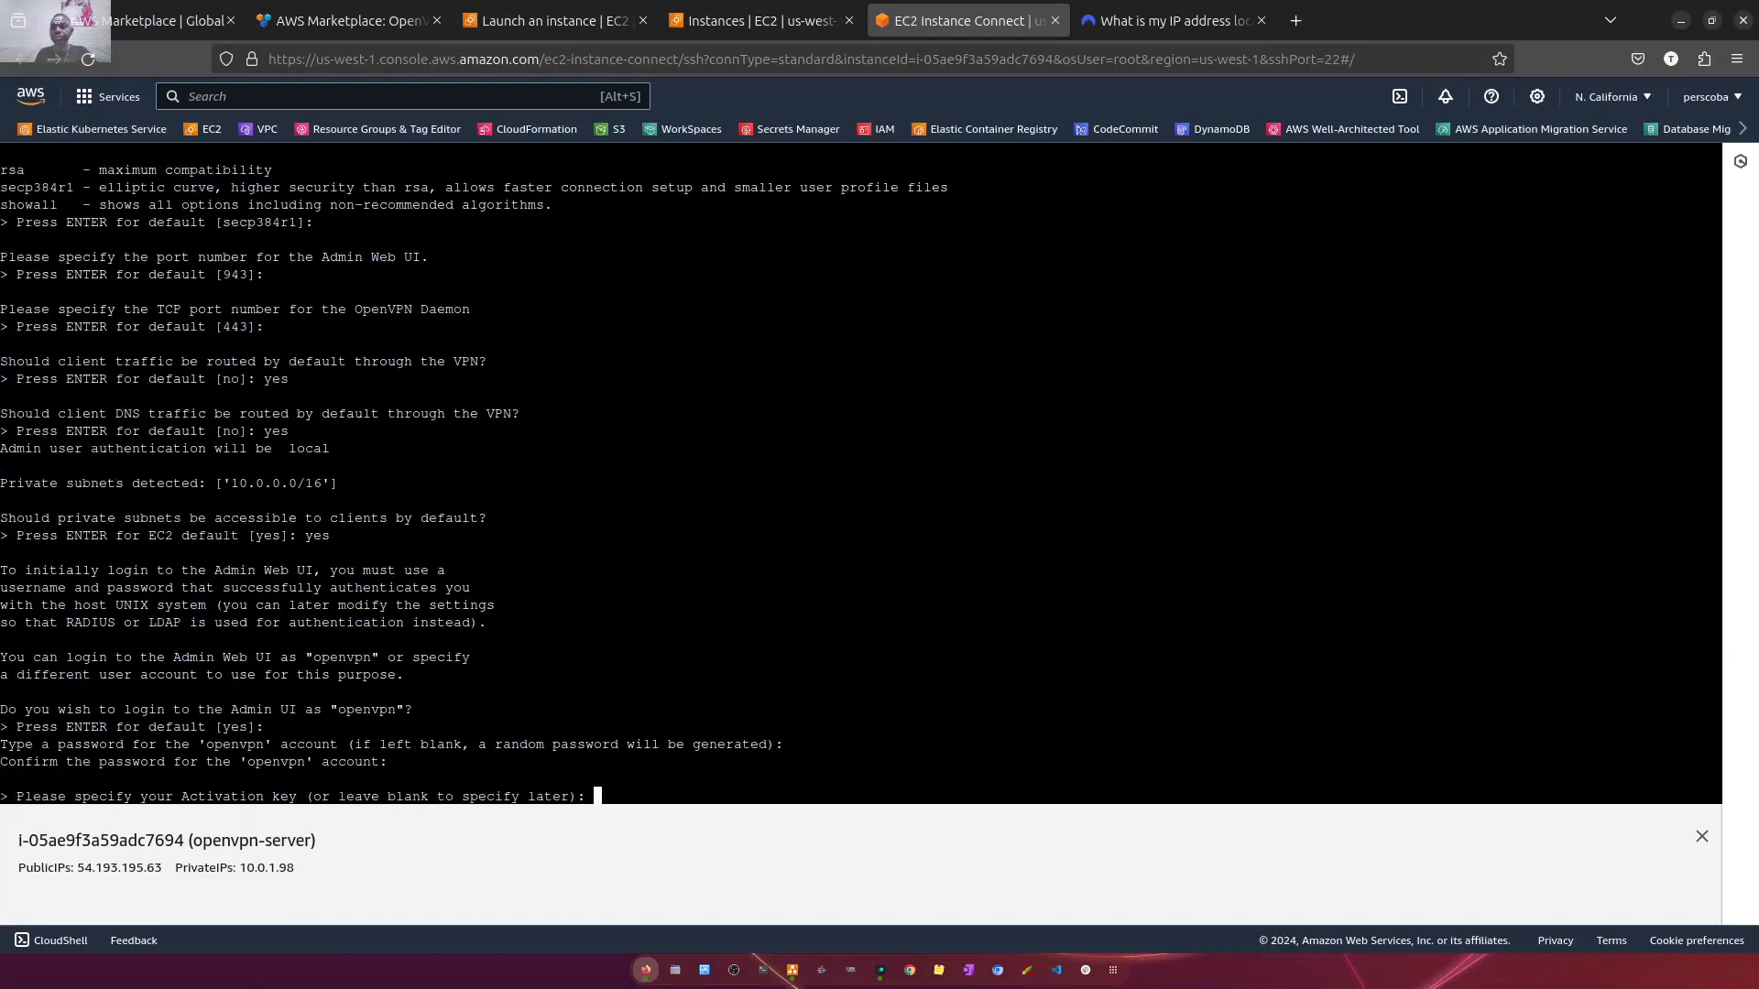
key(Return)
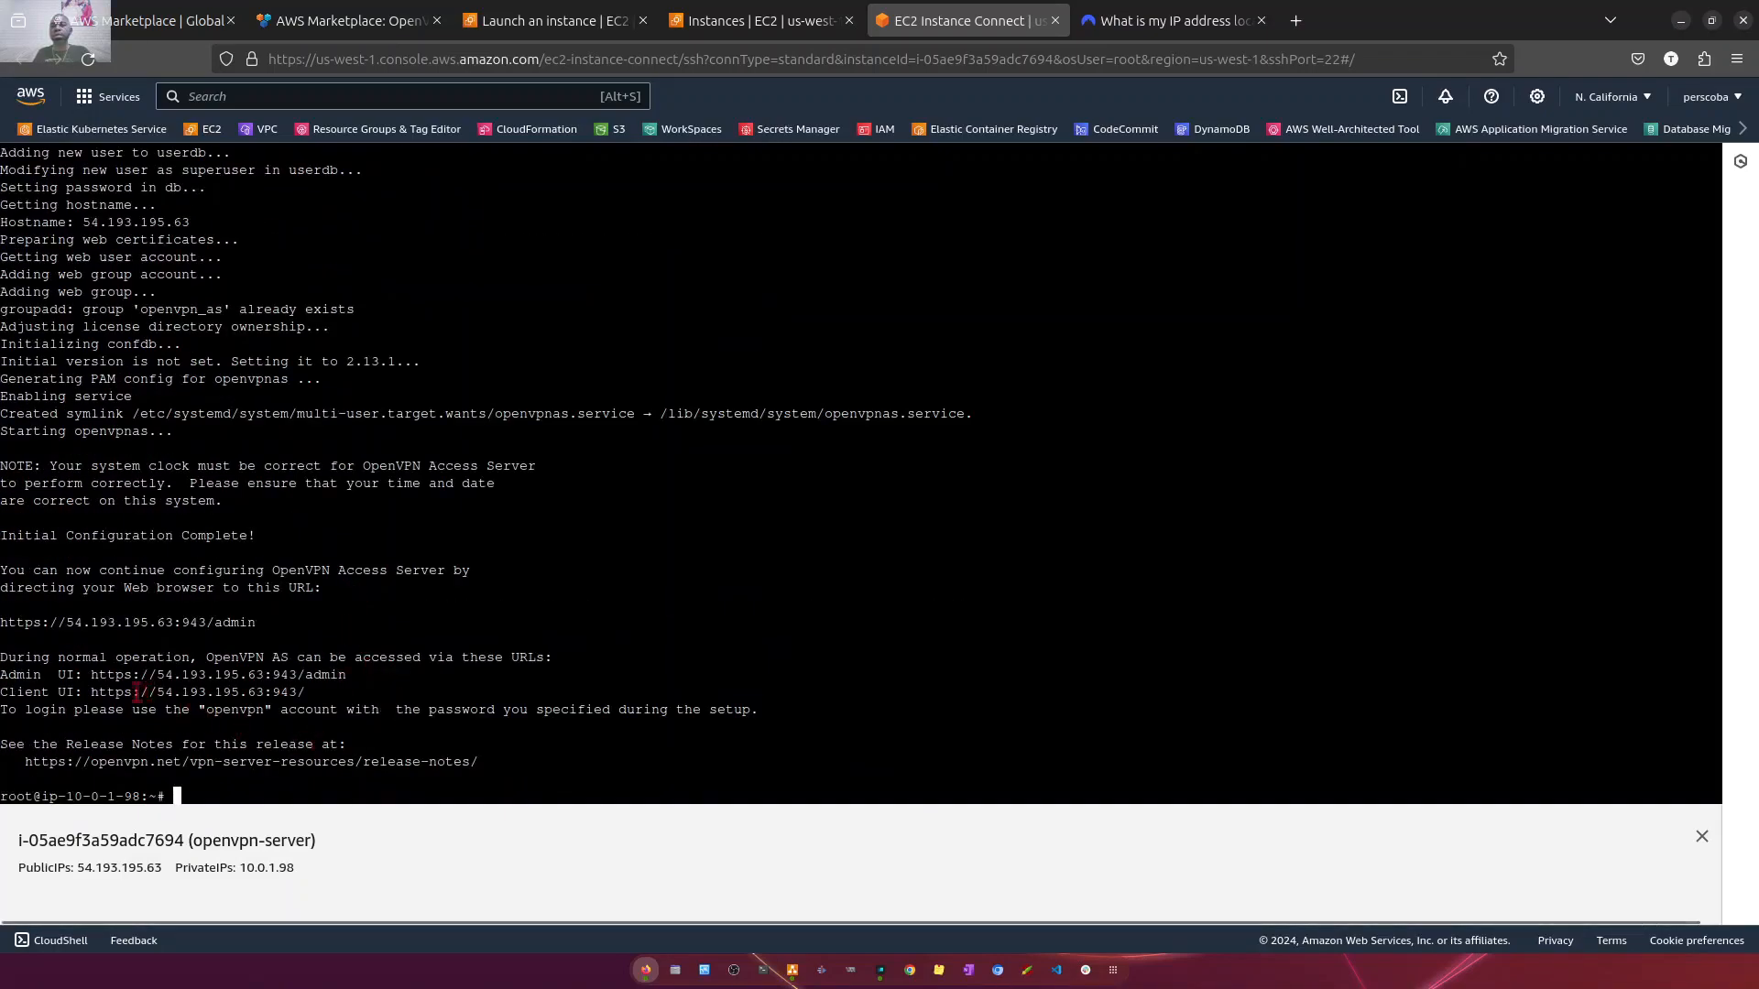
drag(348, 675, 93, 668)
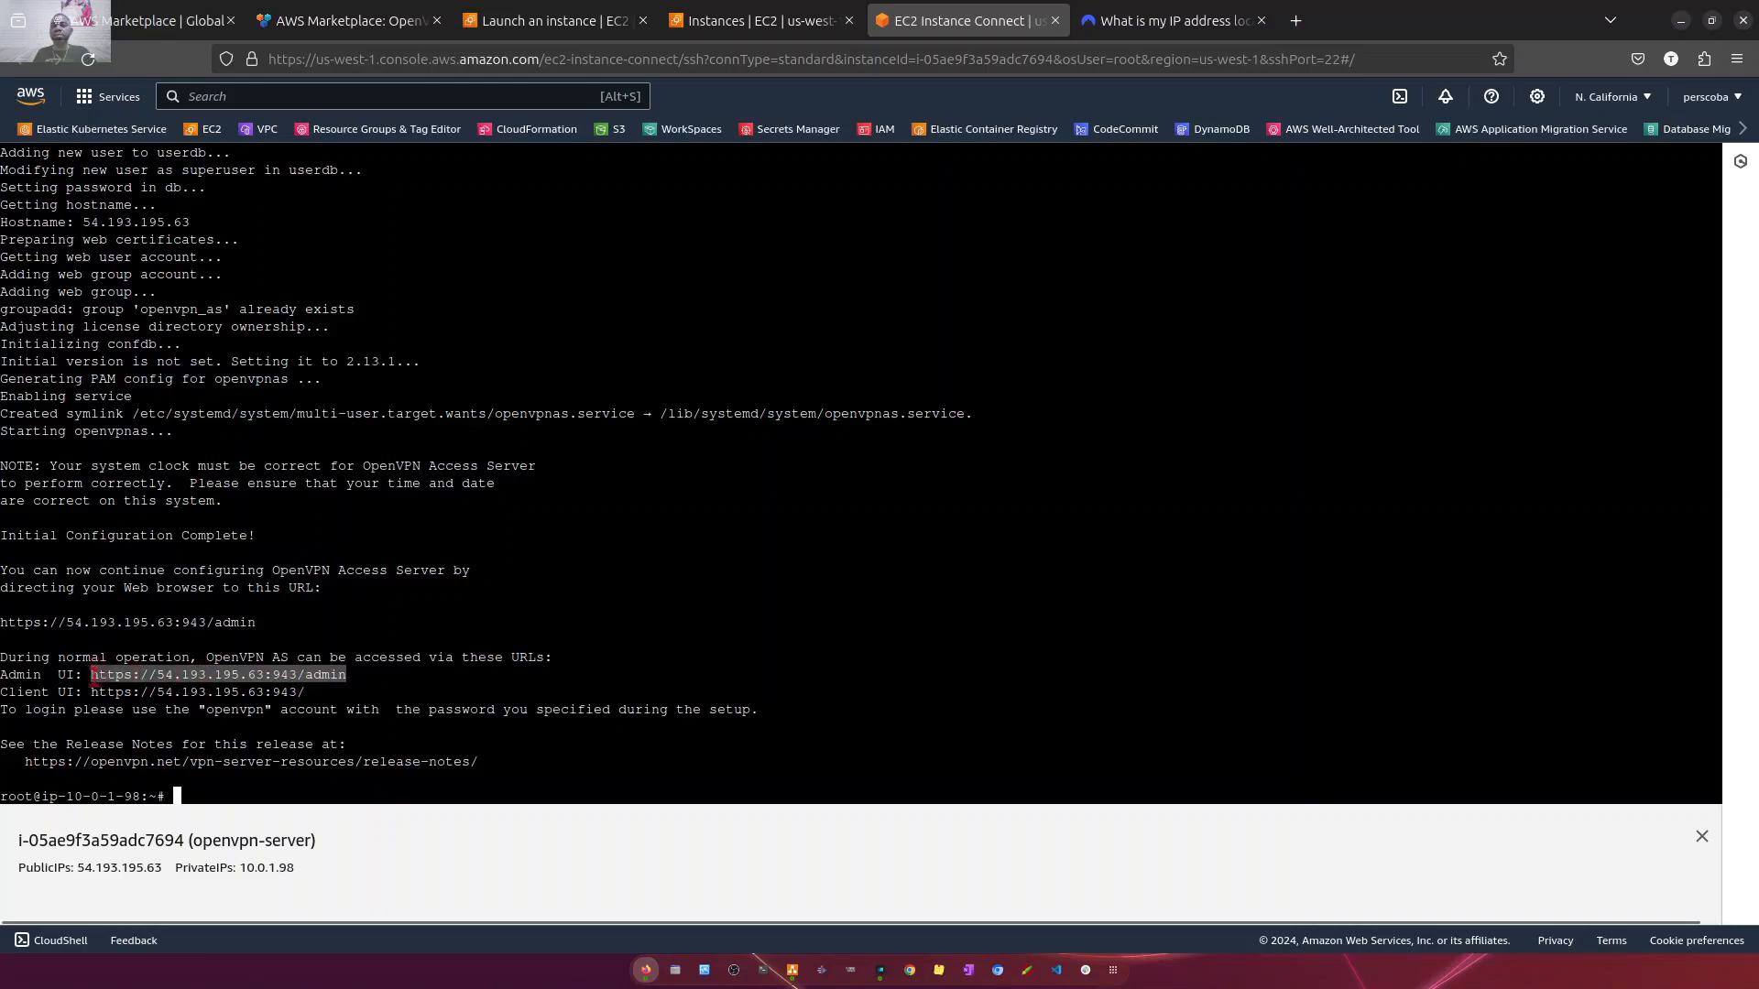
right_click(94, 677)
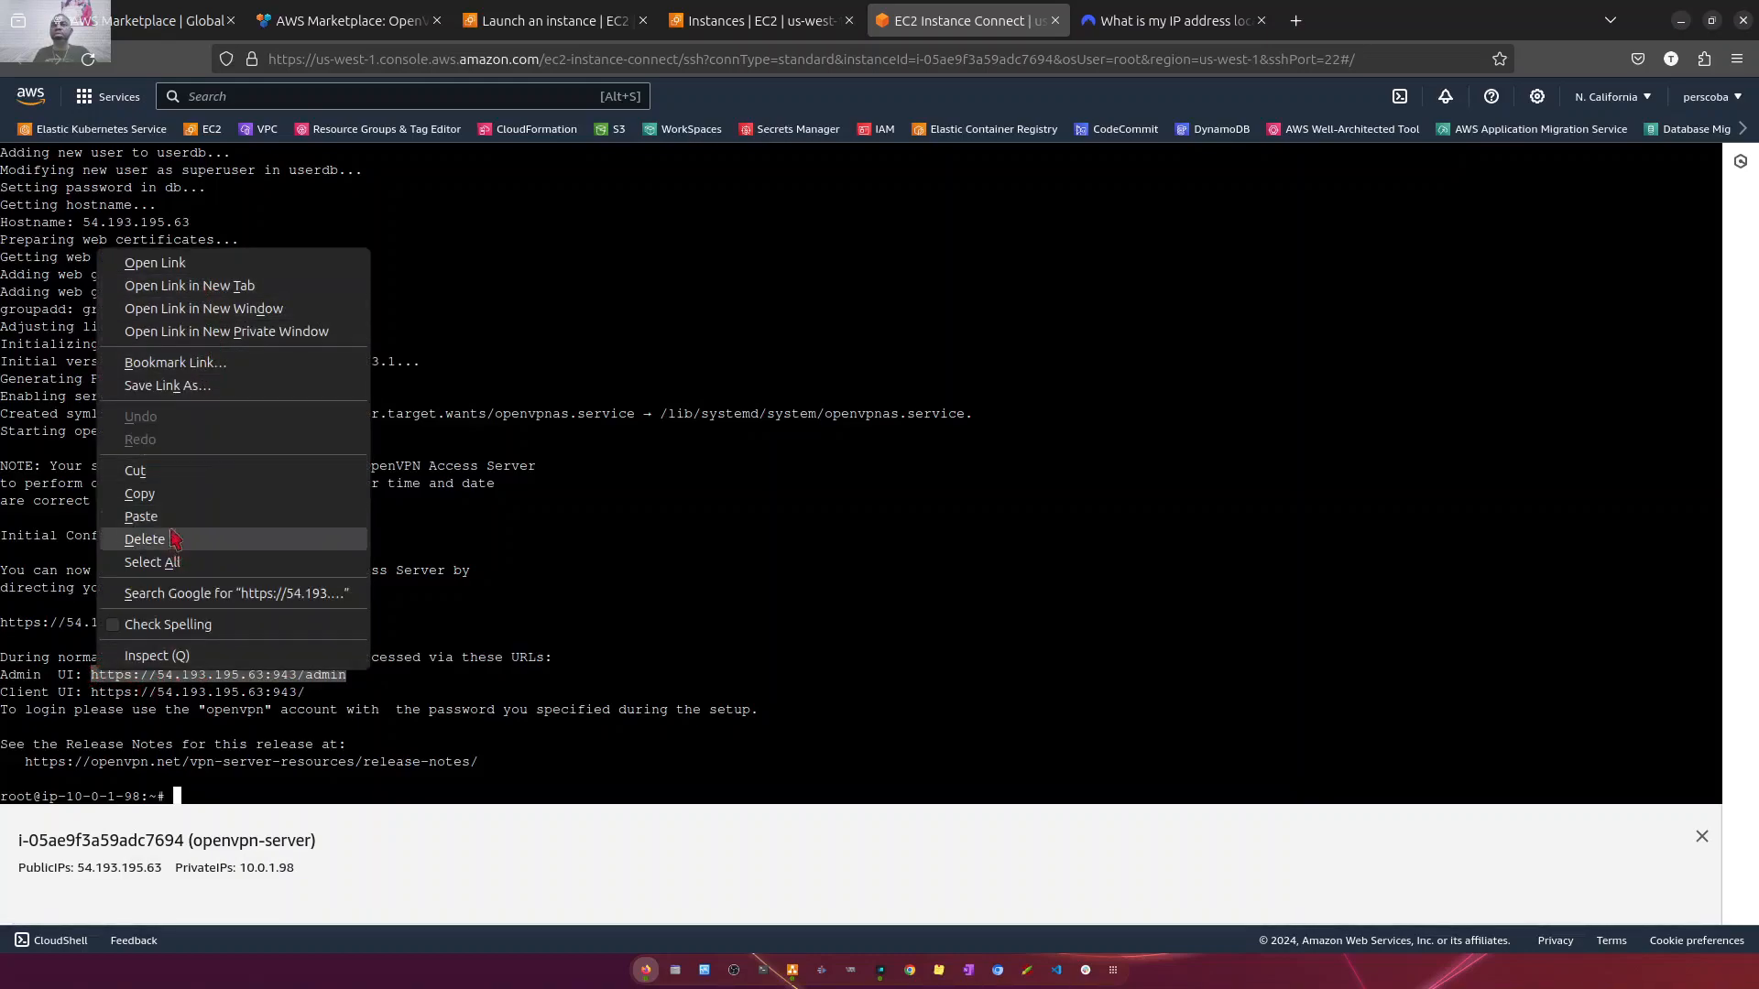
click(174, 495)
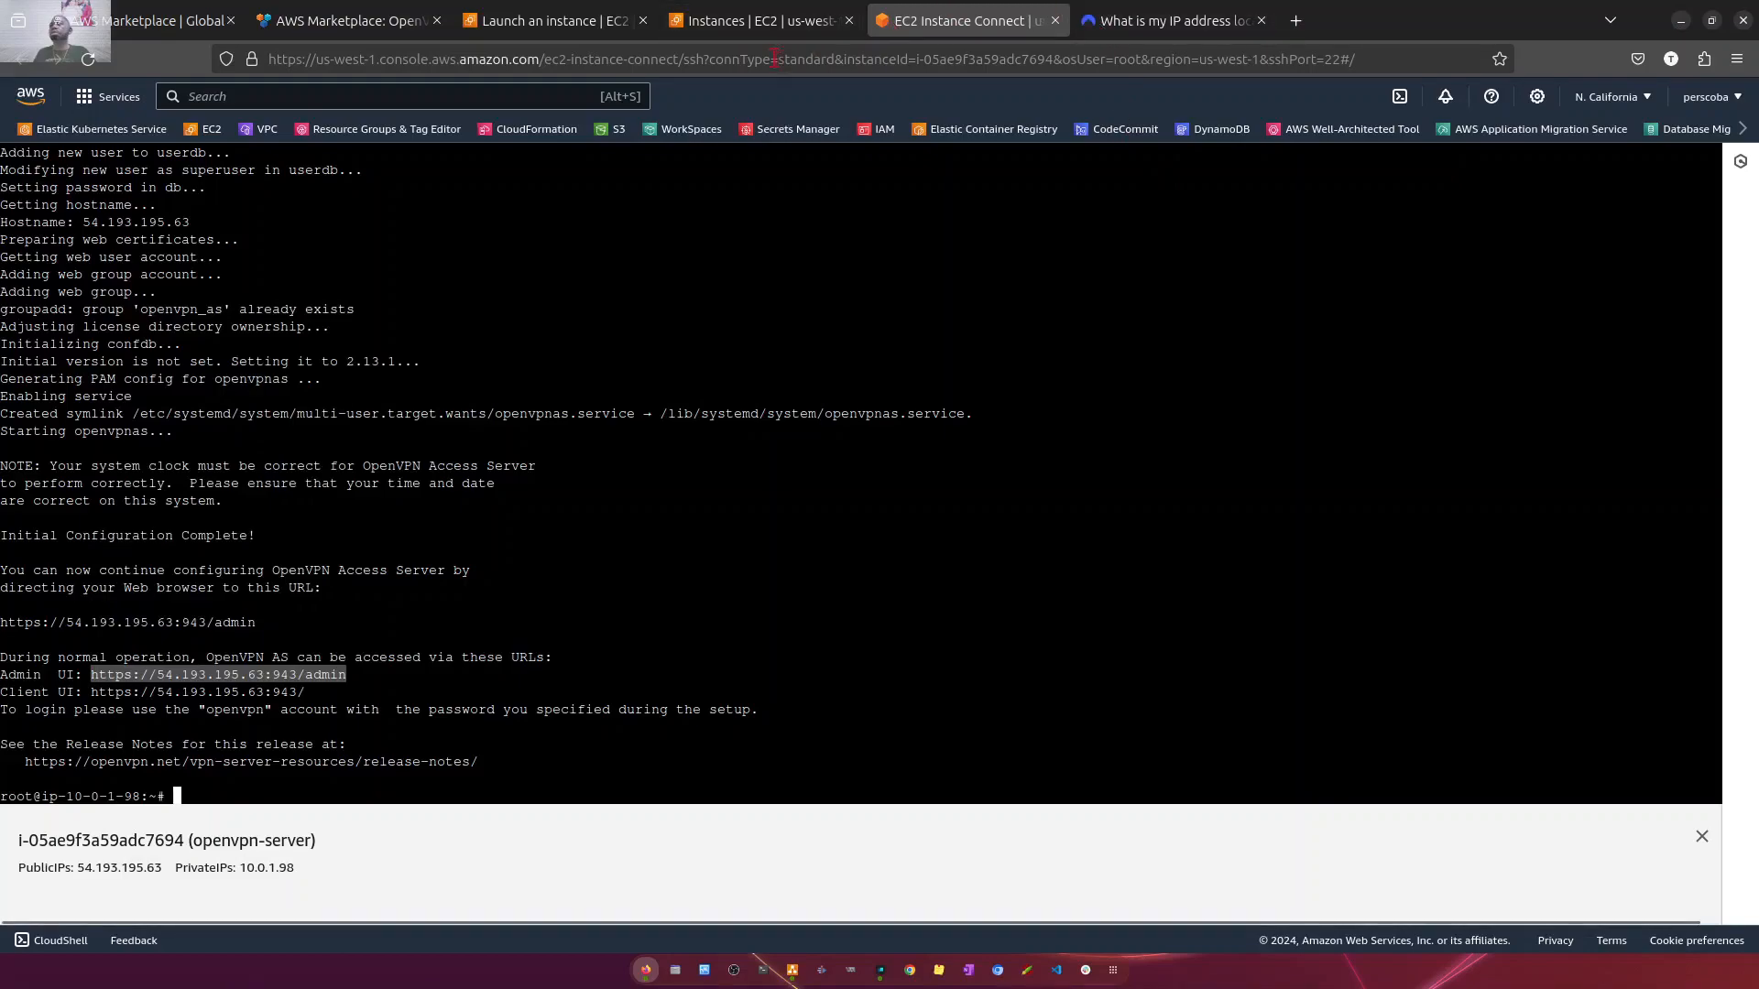
- Close the two AWS Marketplace pages and the Launch an instance page, keeping the instances list and terminal open
click(760, 22)
click(573, 22)
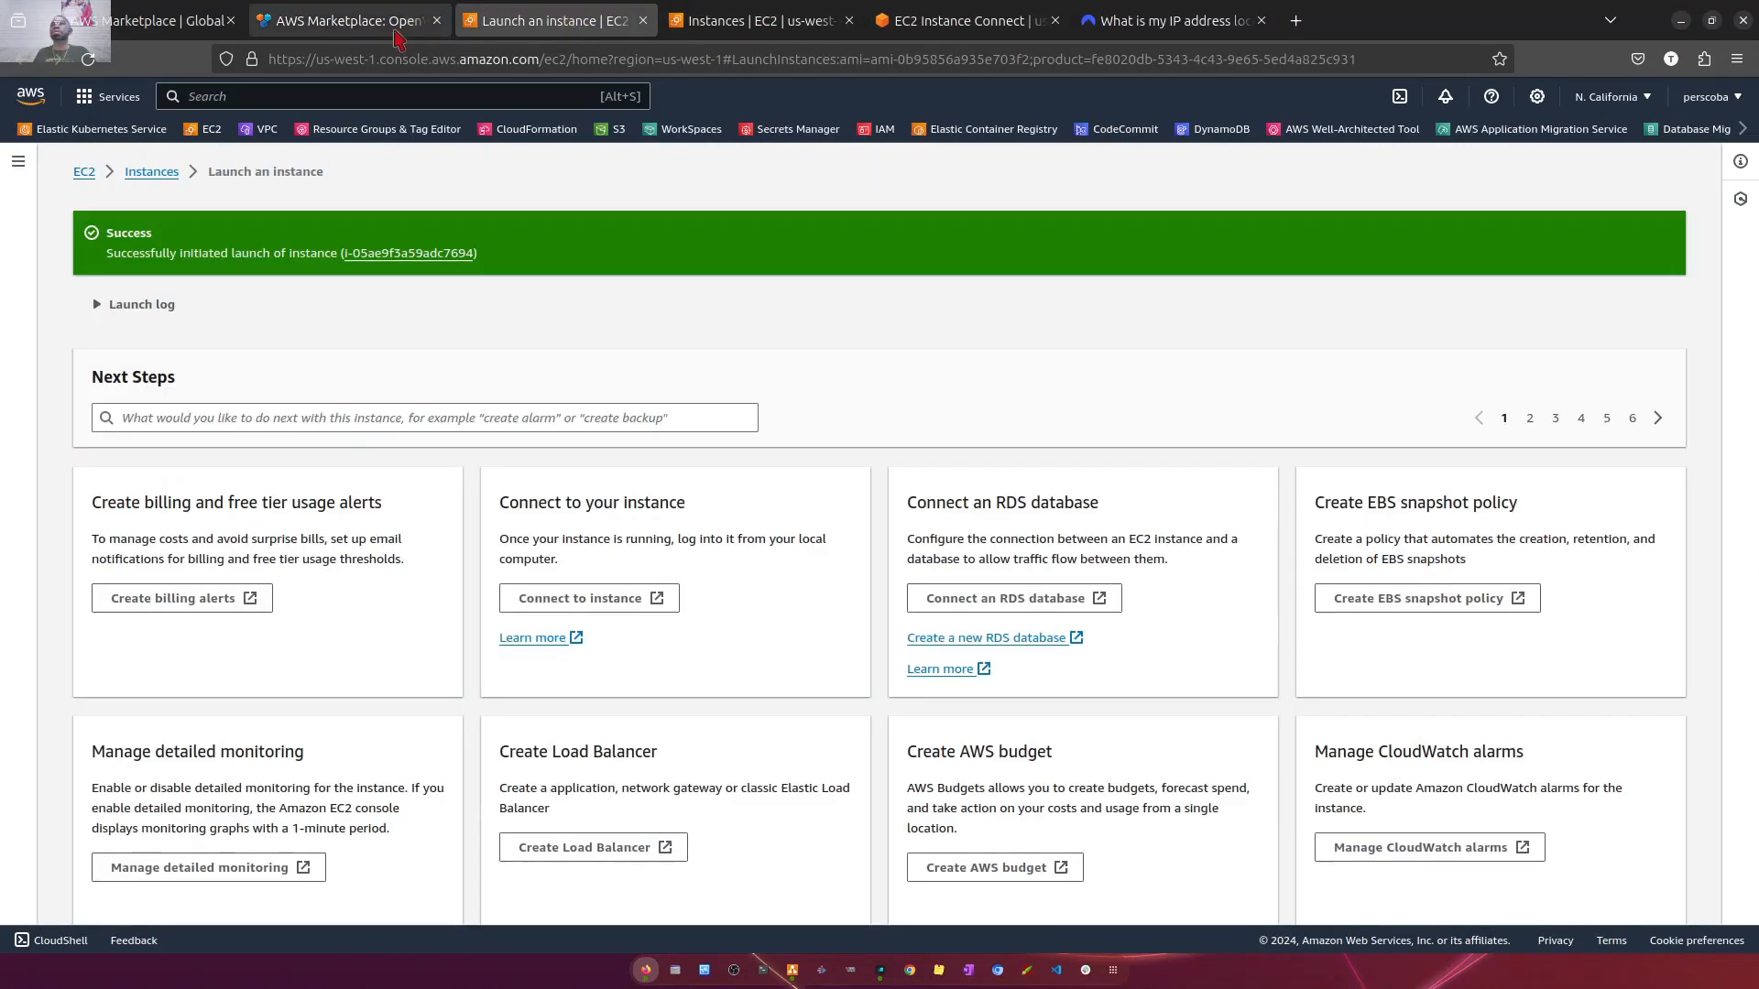
click(436, 20)
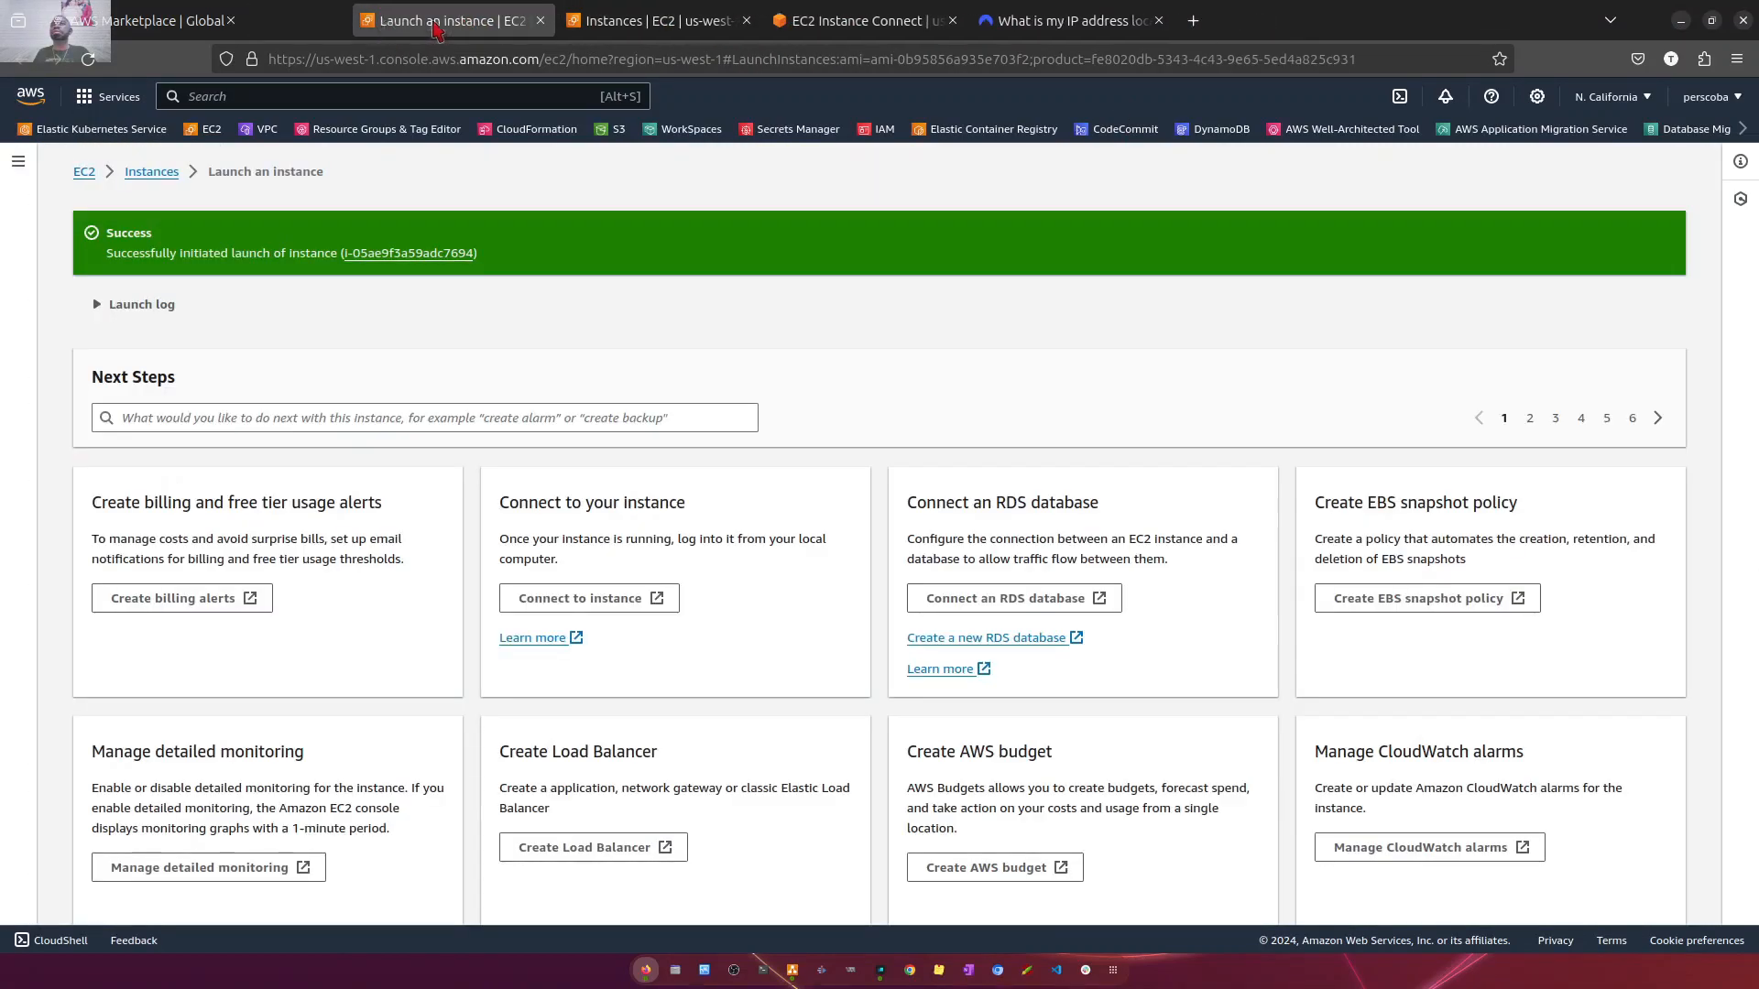
click(180, 28)
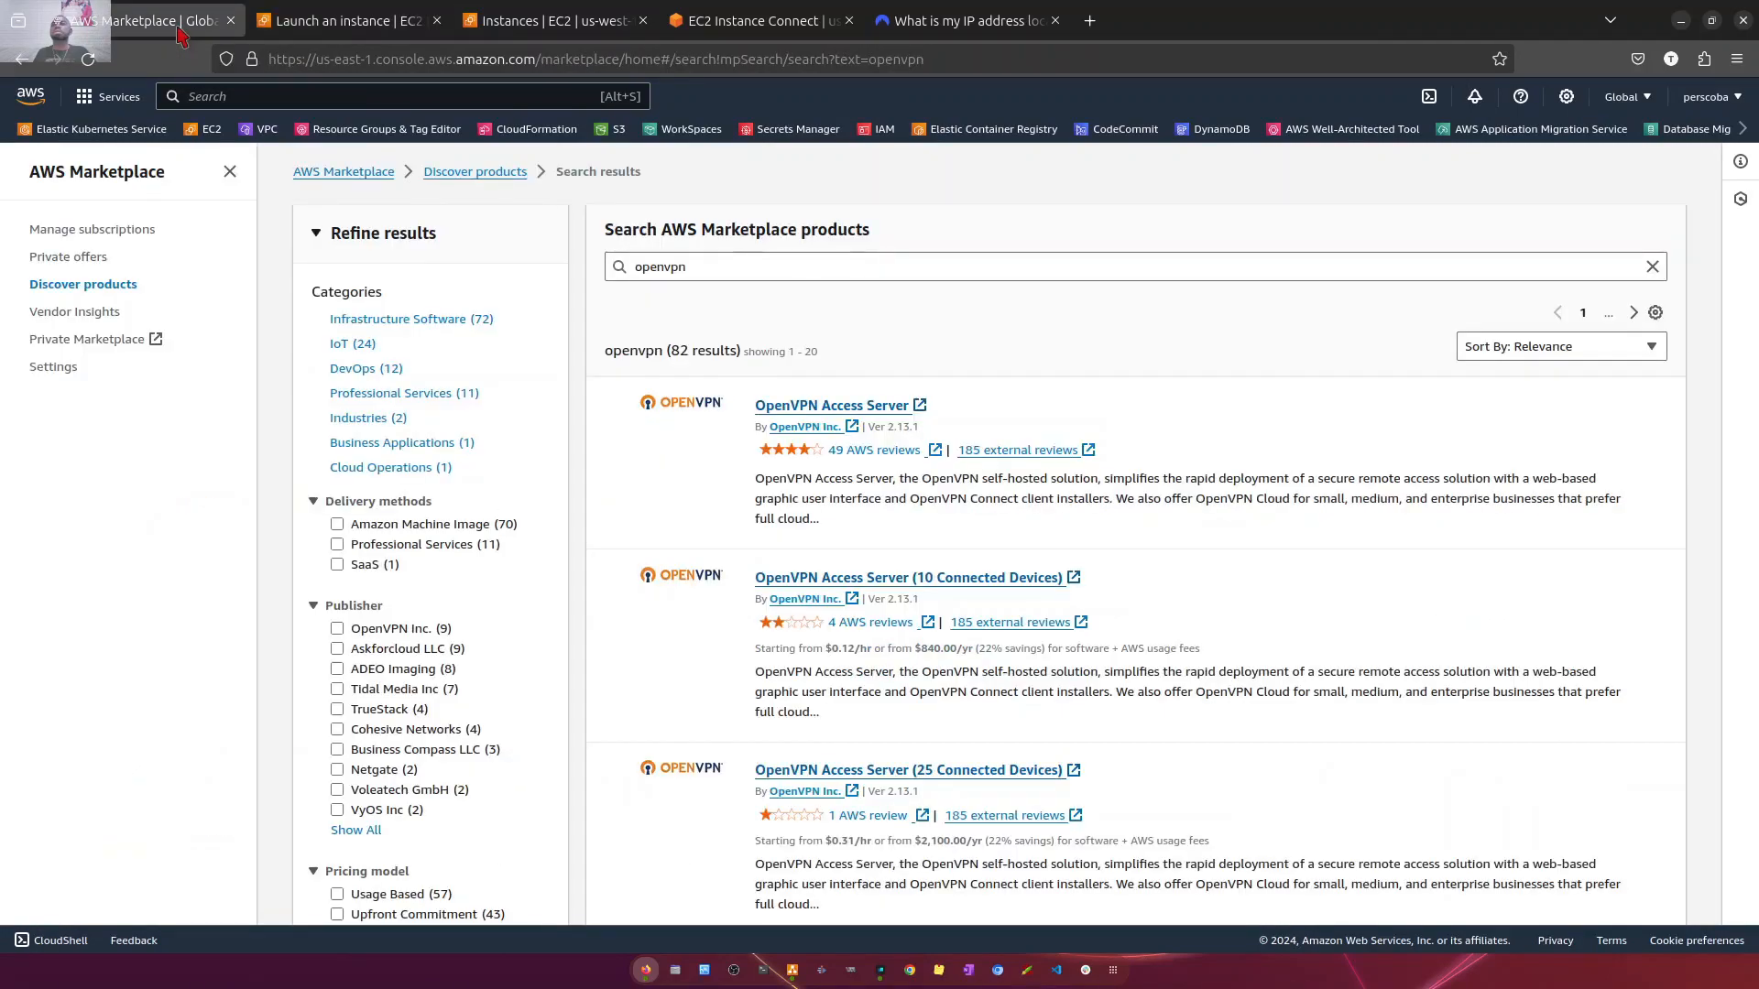
click(230, 21)
click(352, 22)
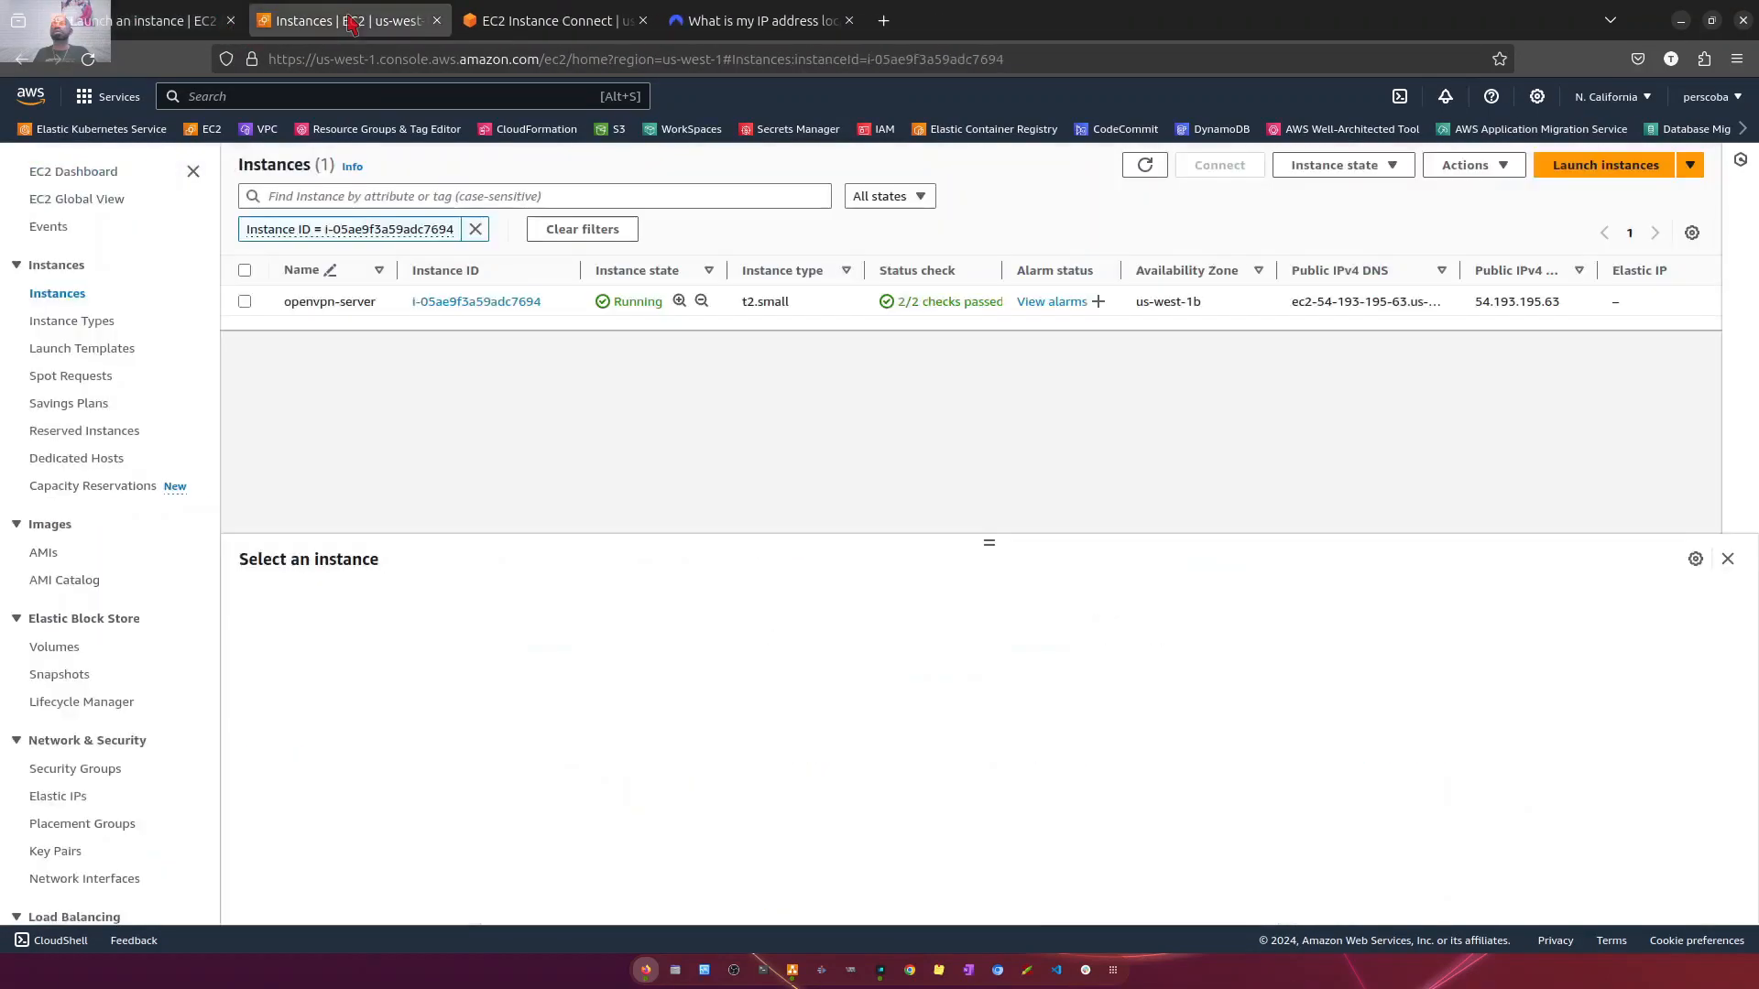
click(504, 22)
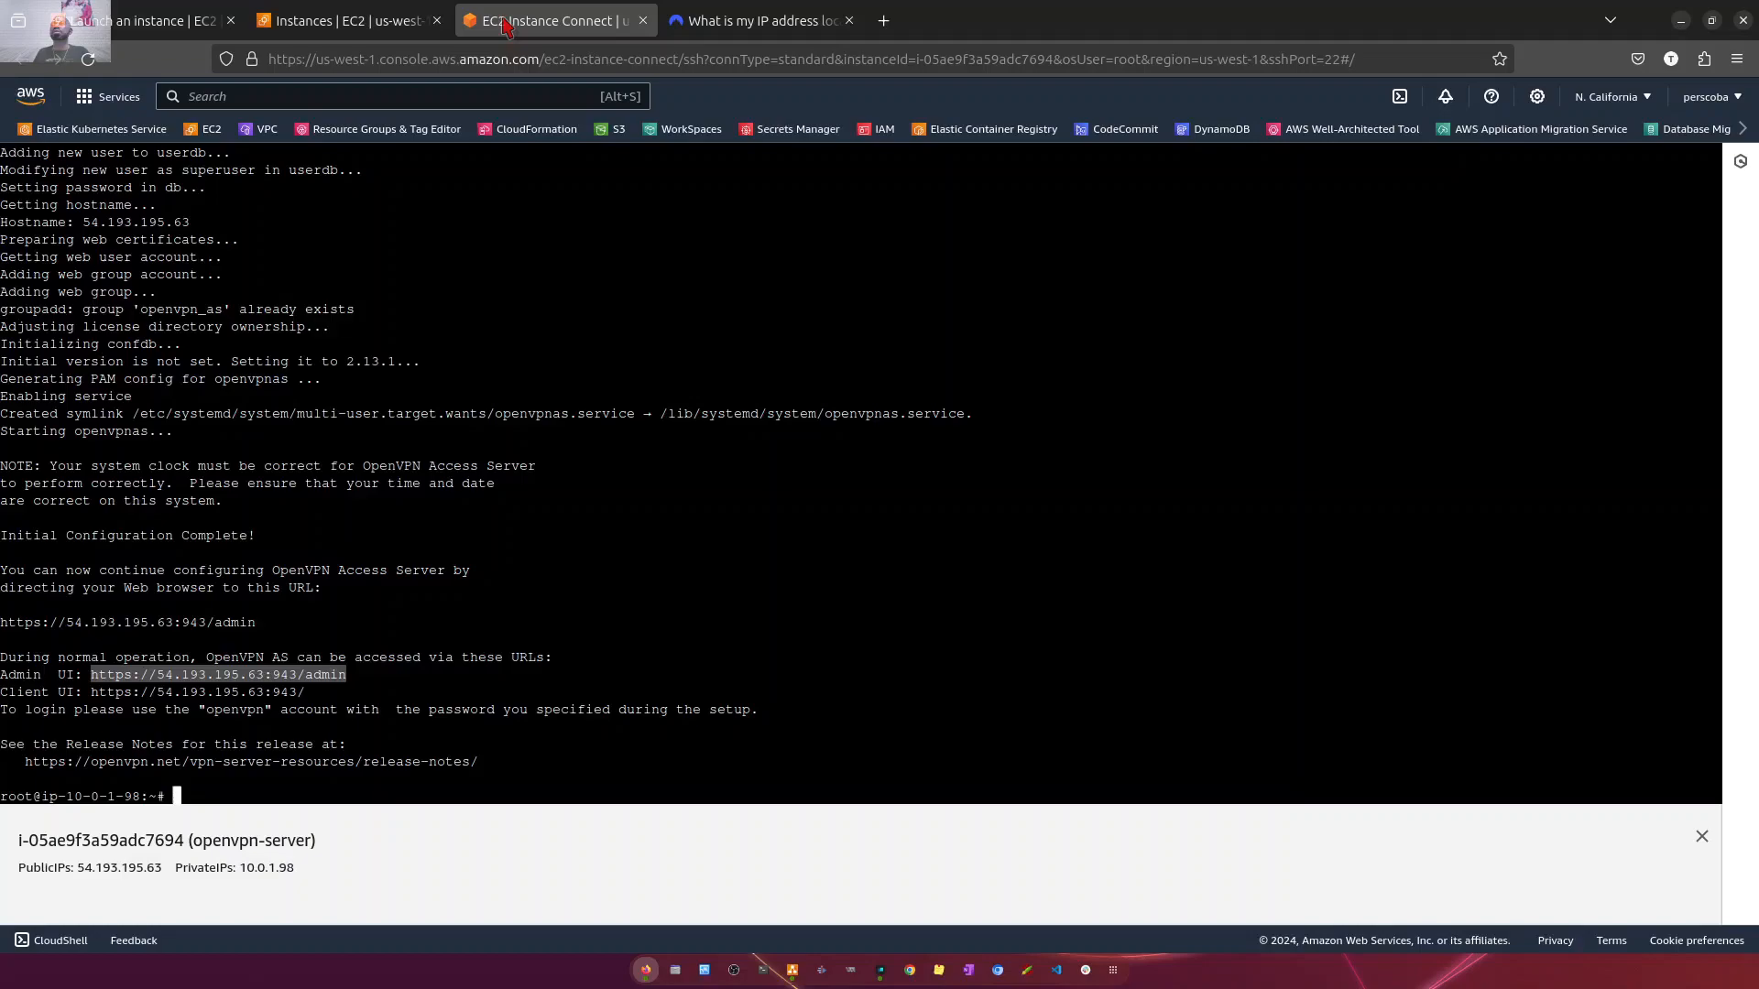
click(380, 22)
click(204, 28)
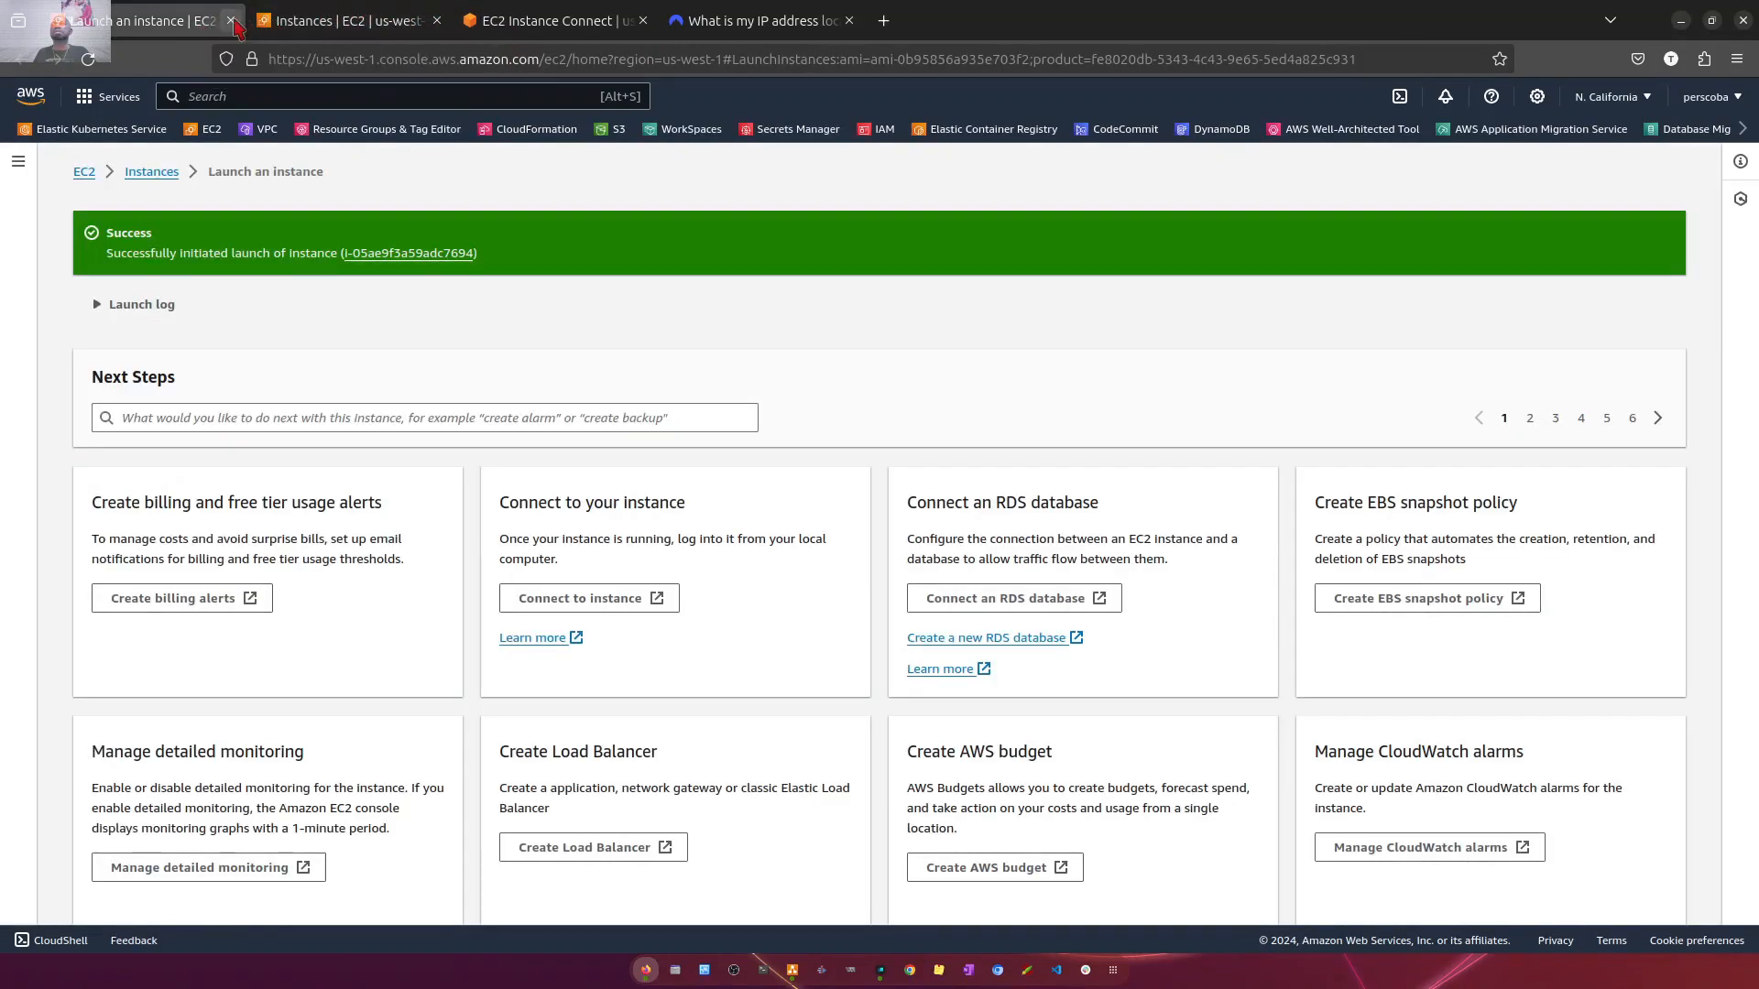
click(230, 20)
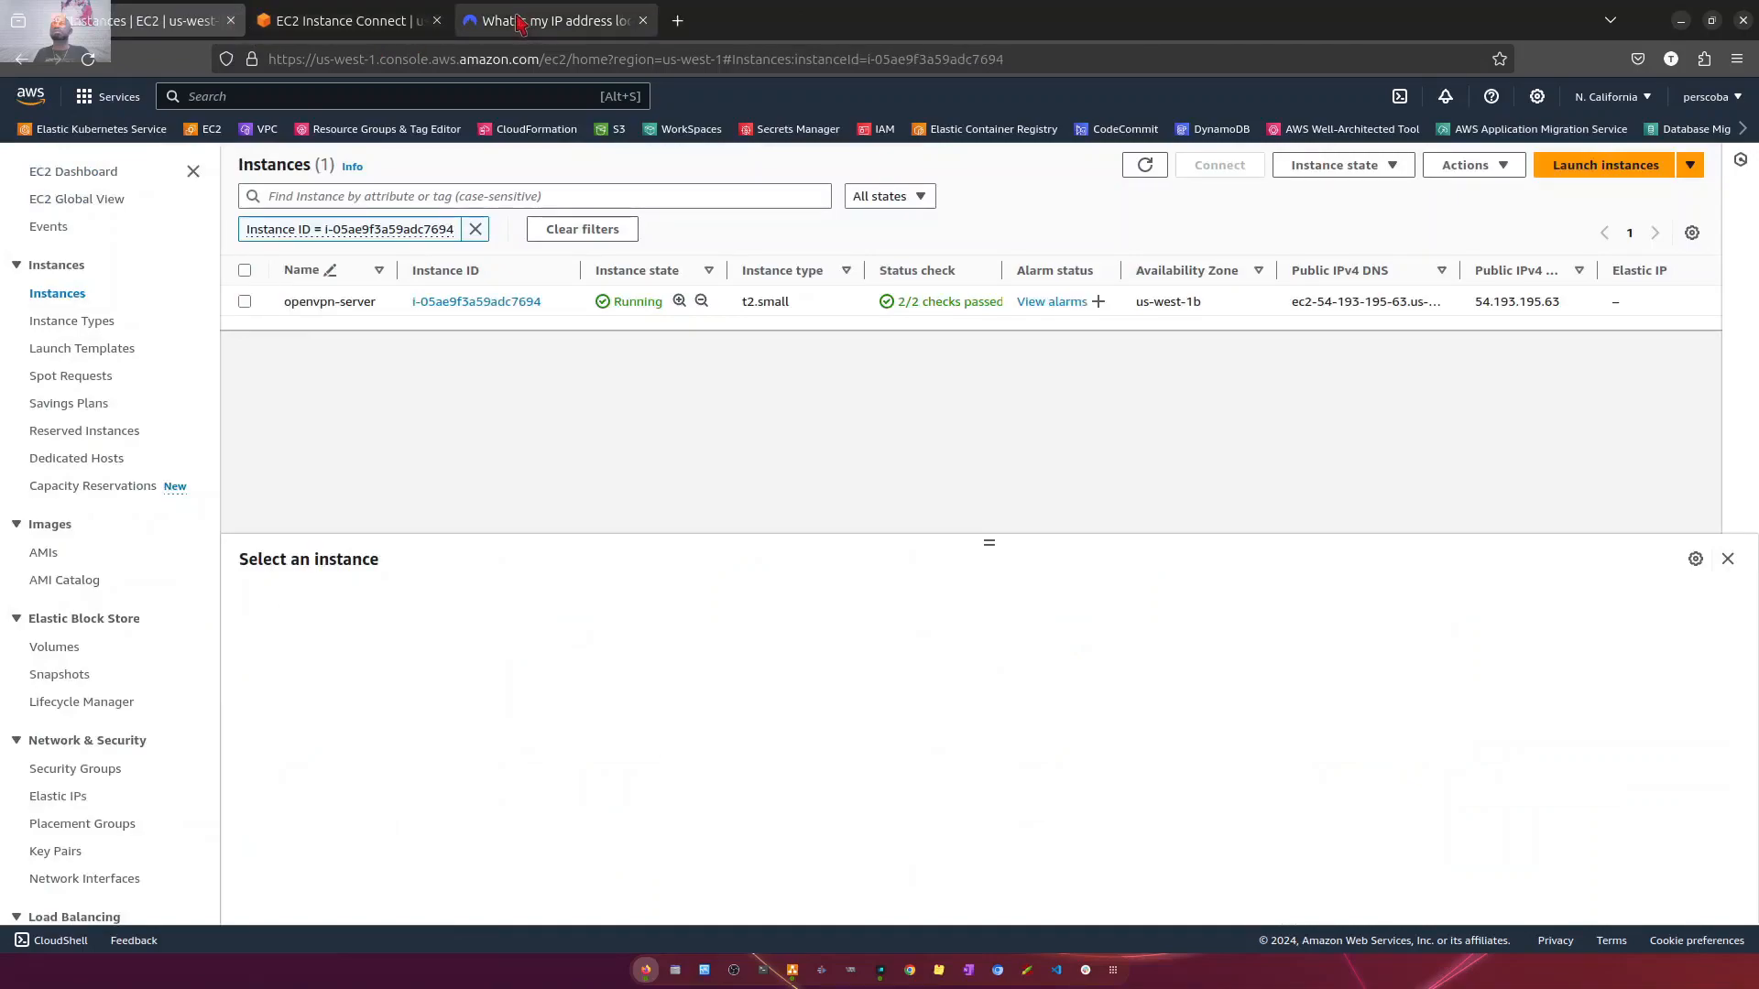
click(519, 23)
click(678, 21)
right_click(648, 58)
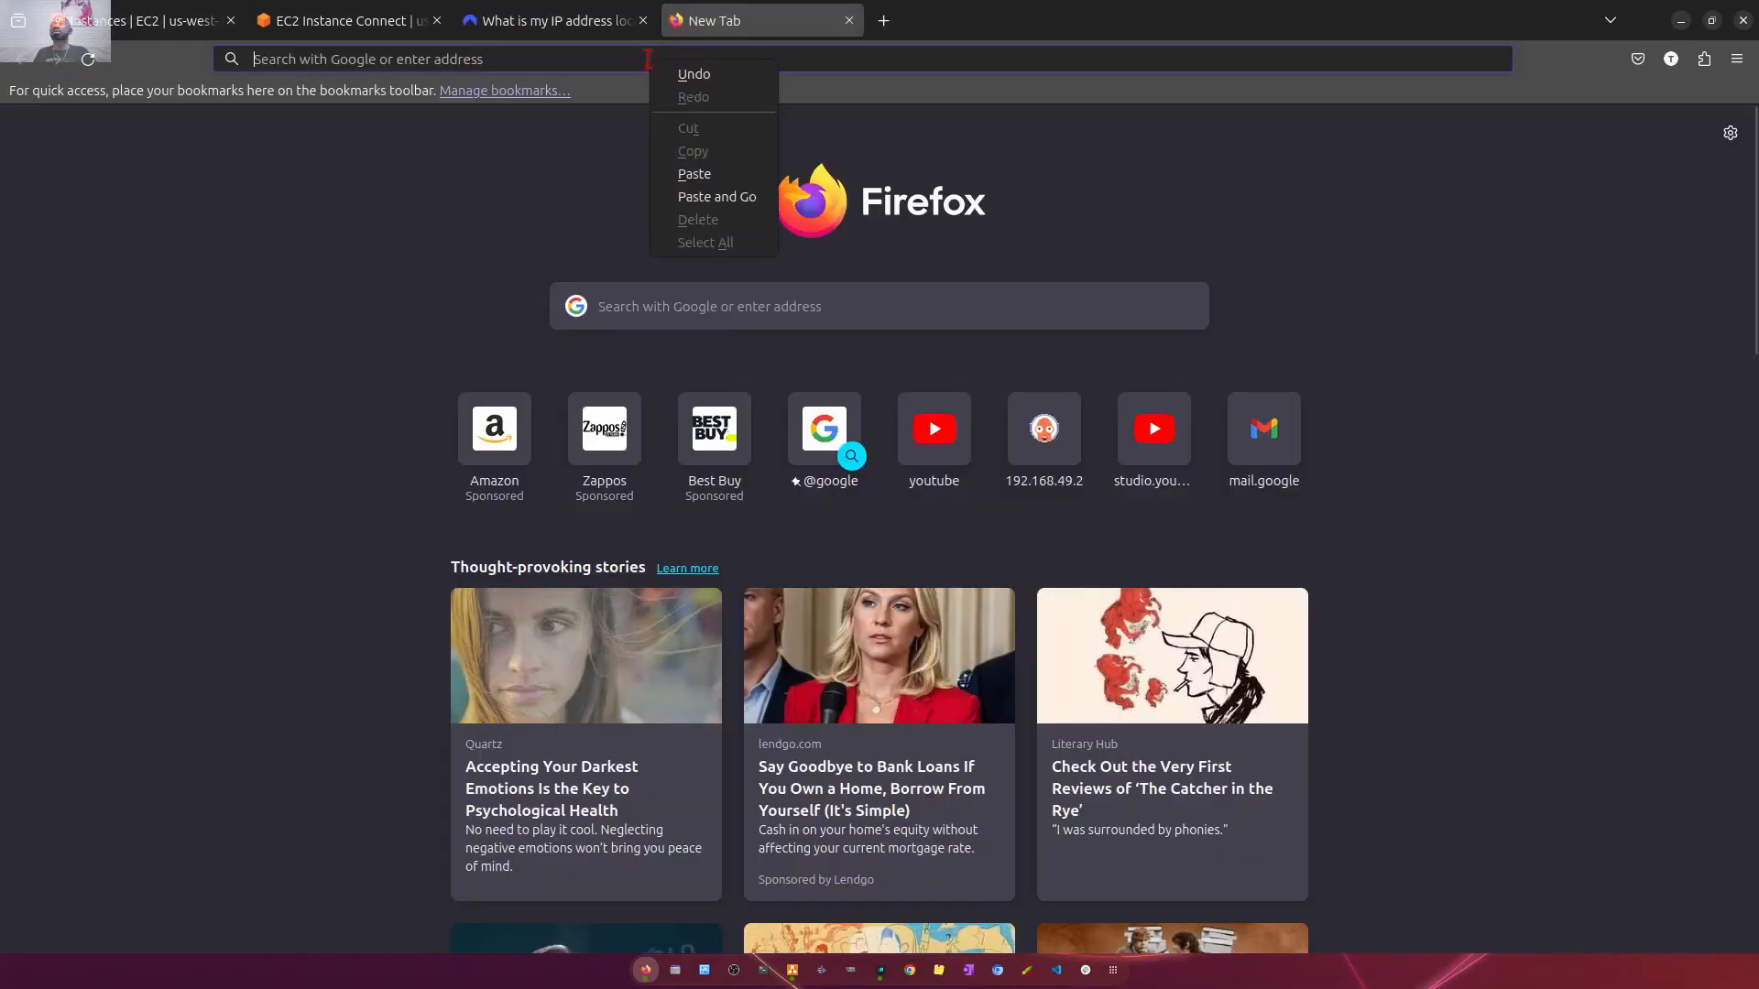
click(637, 62)
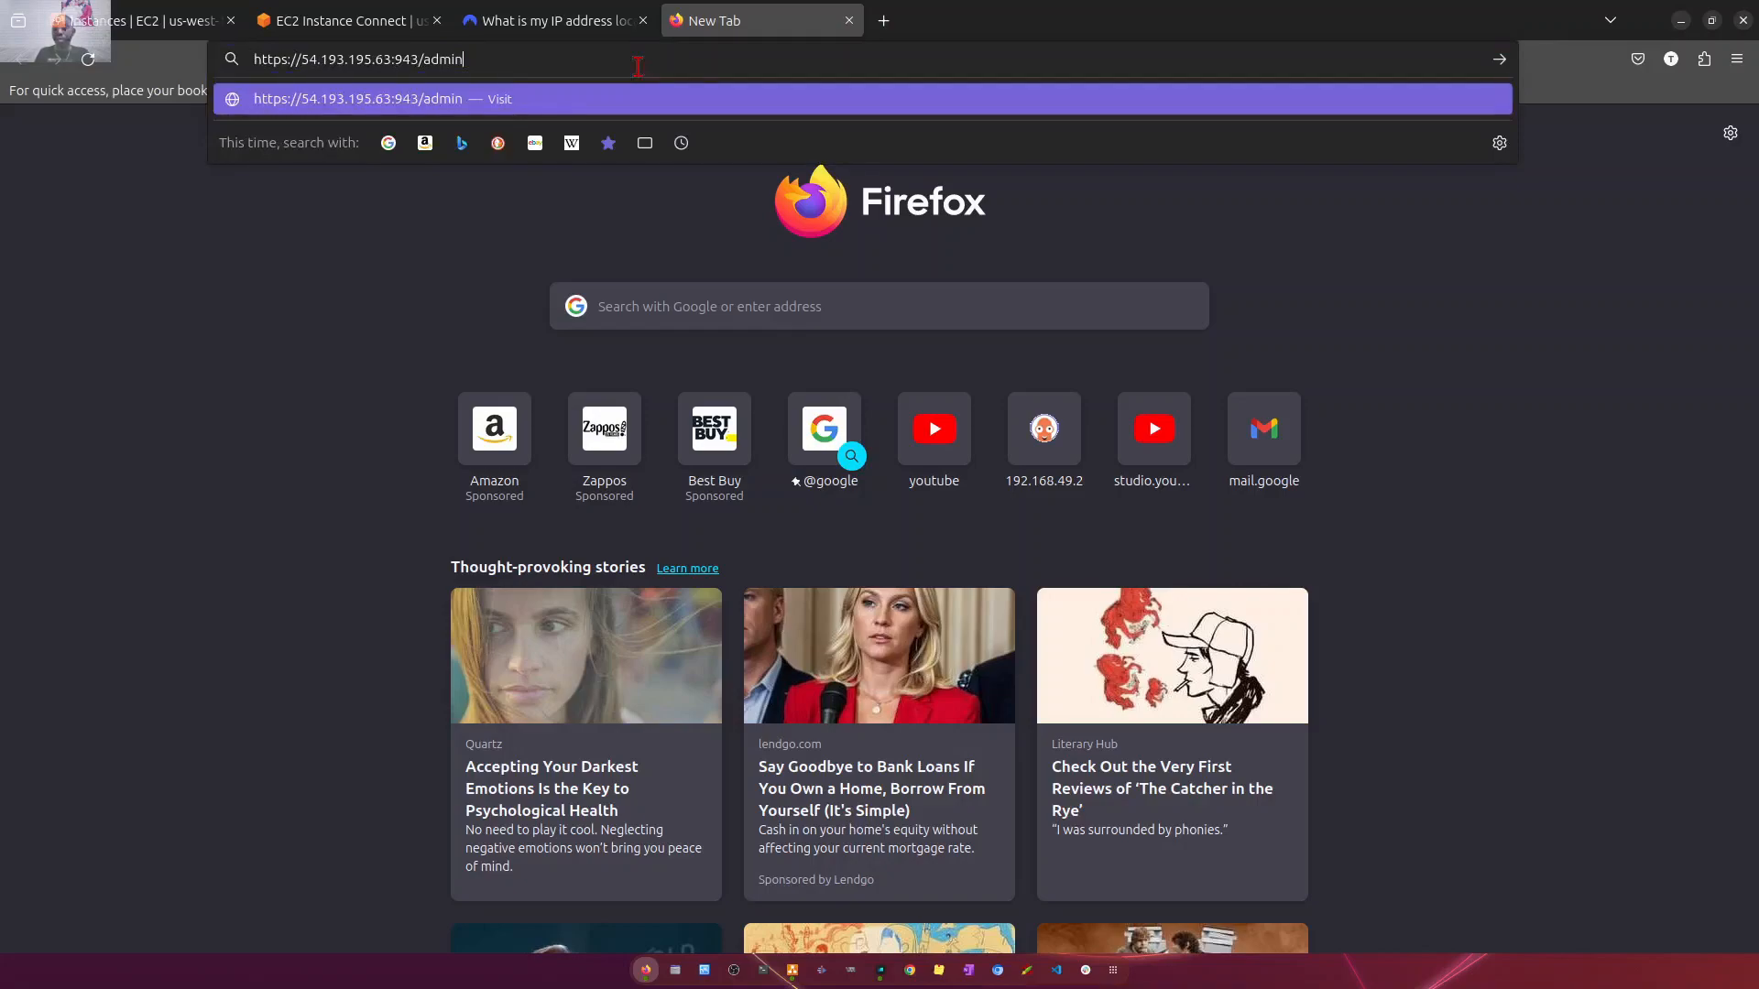
key(Return)
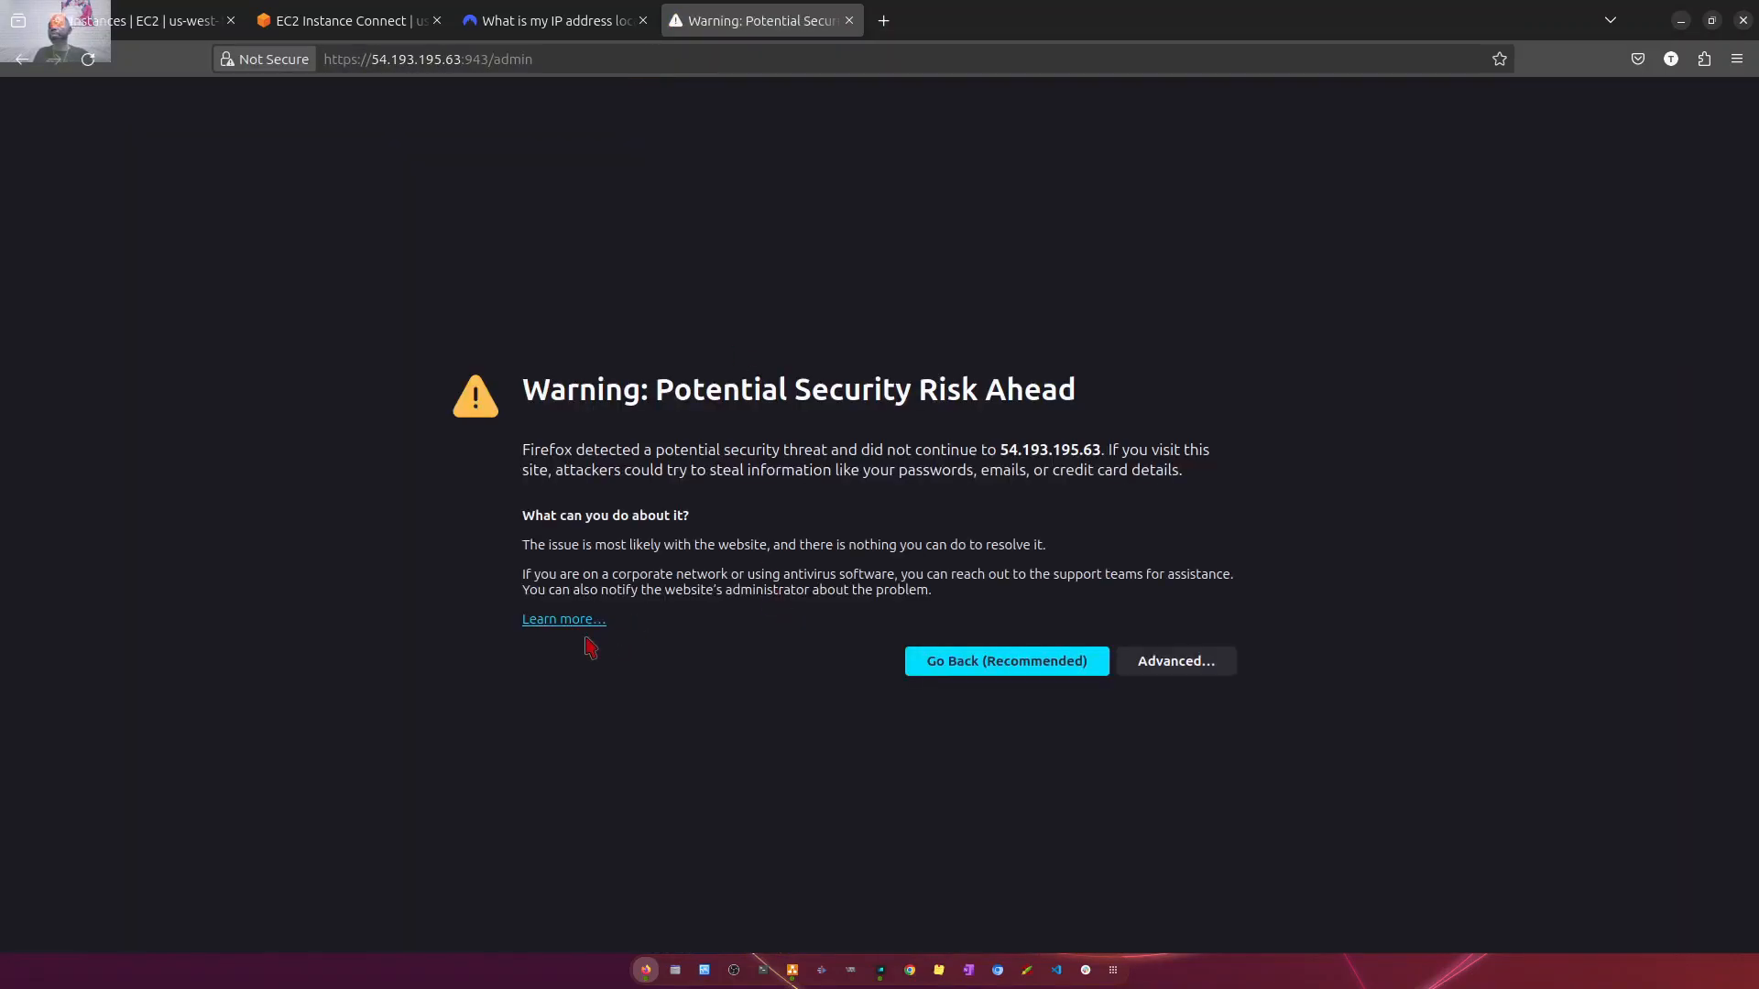
- Accept the self-signed certificate risk for 54.193.195.63 and continue to the OpenVPN Admin Login page
click(1177, 662)
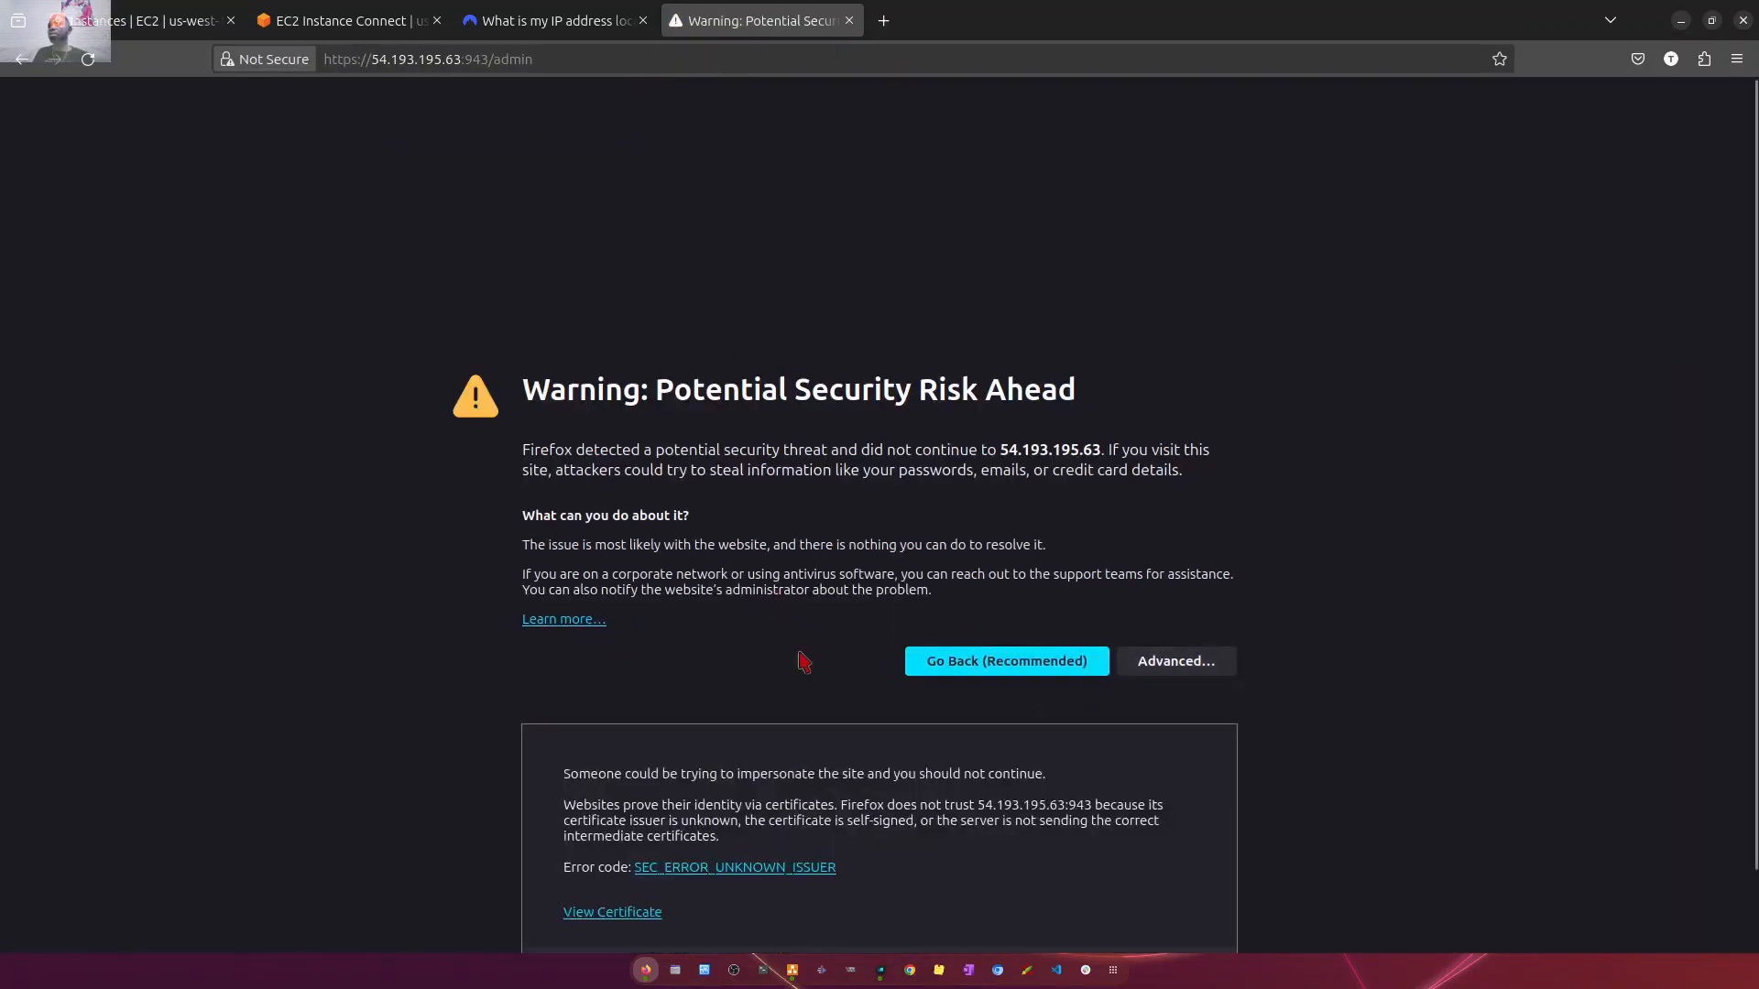
scroll(728, 774, down, 2)
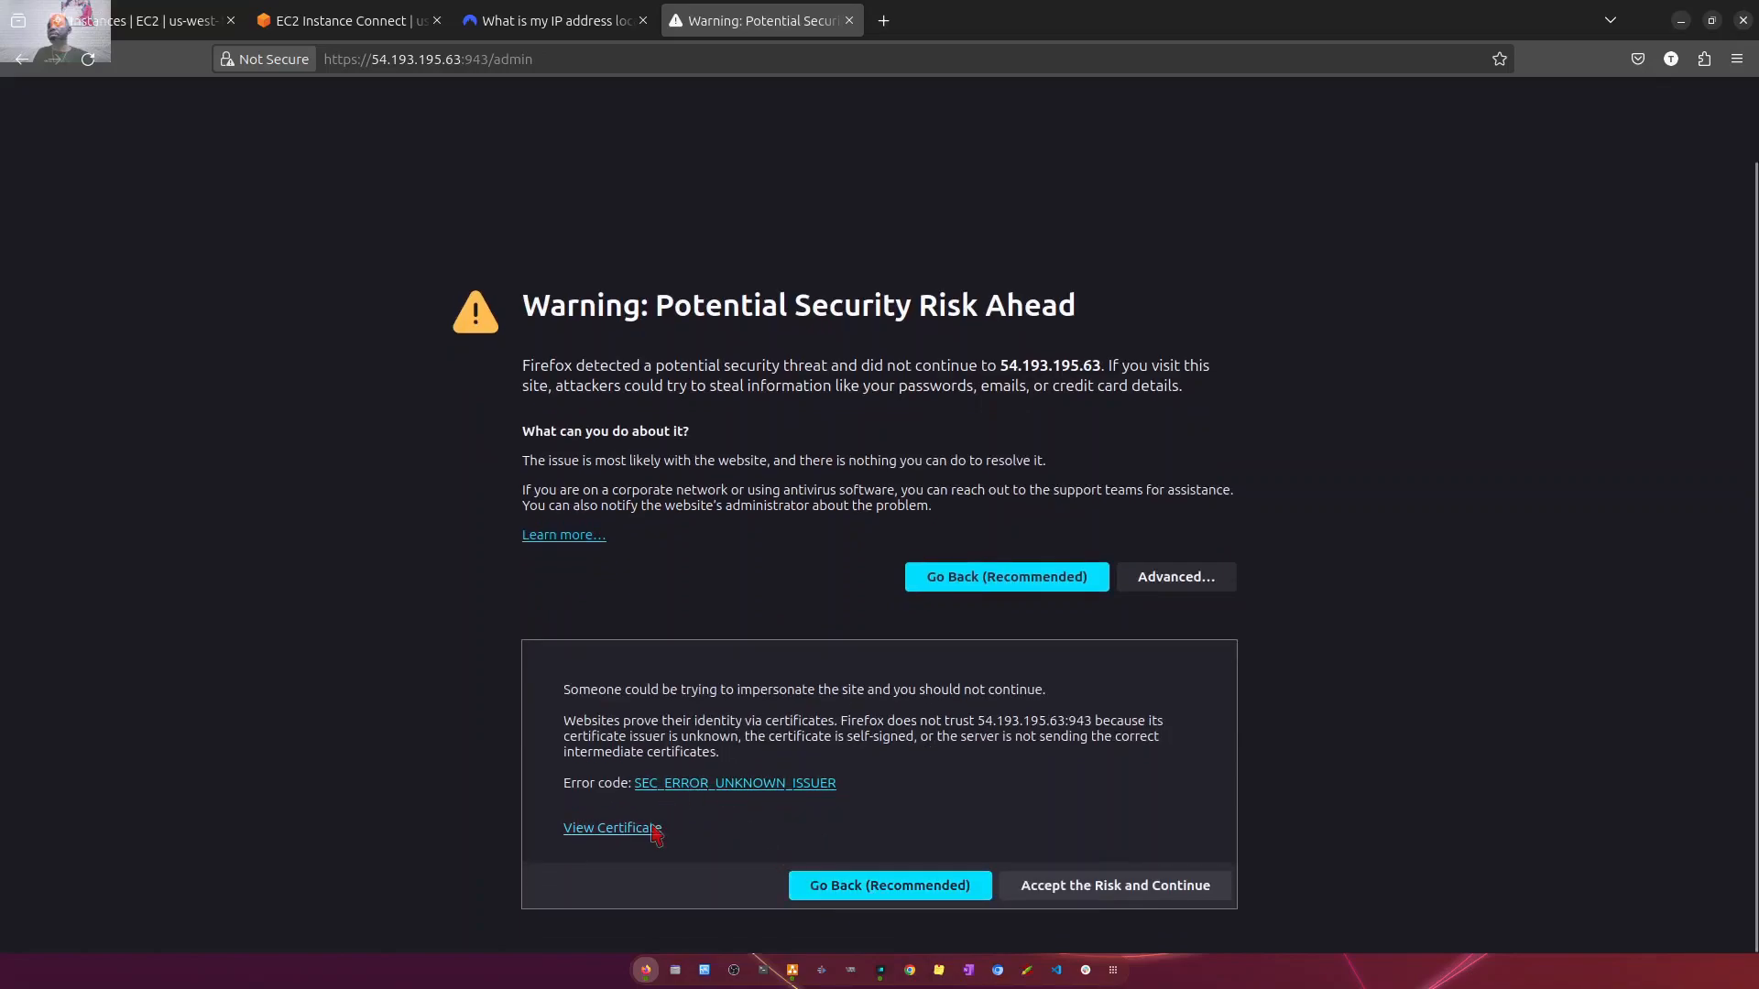
click(1081, 883)
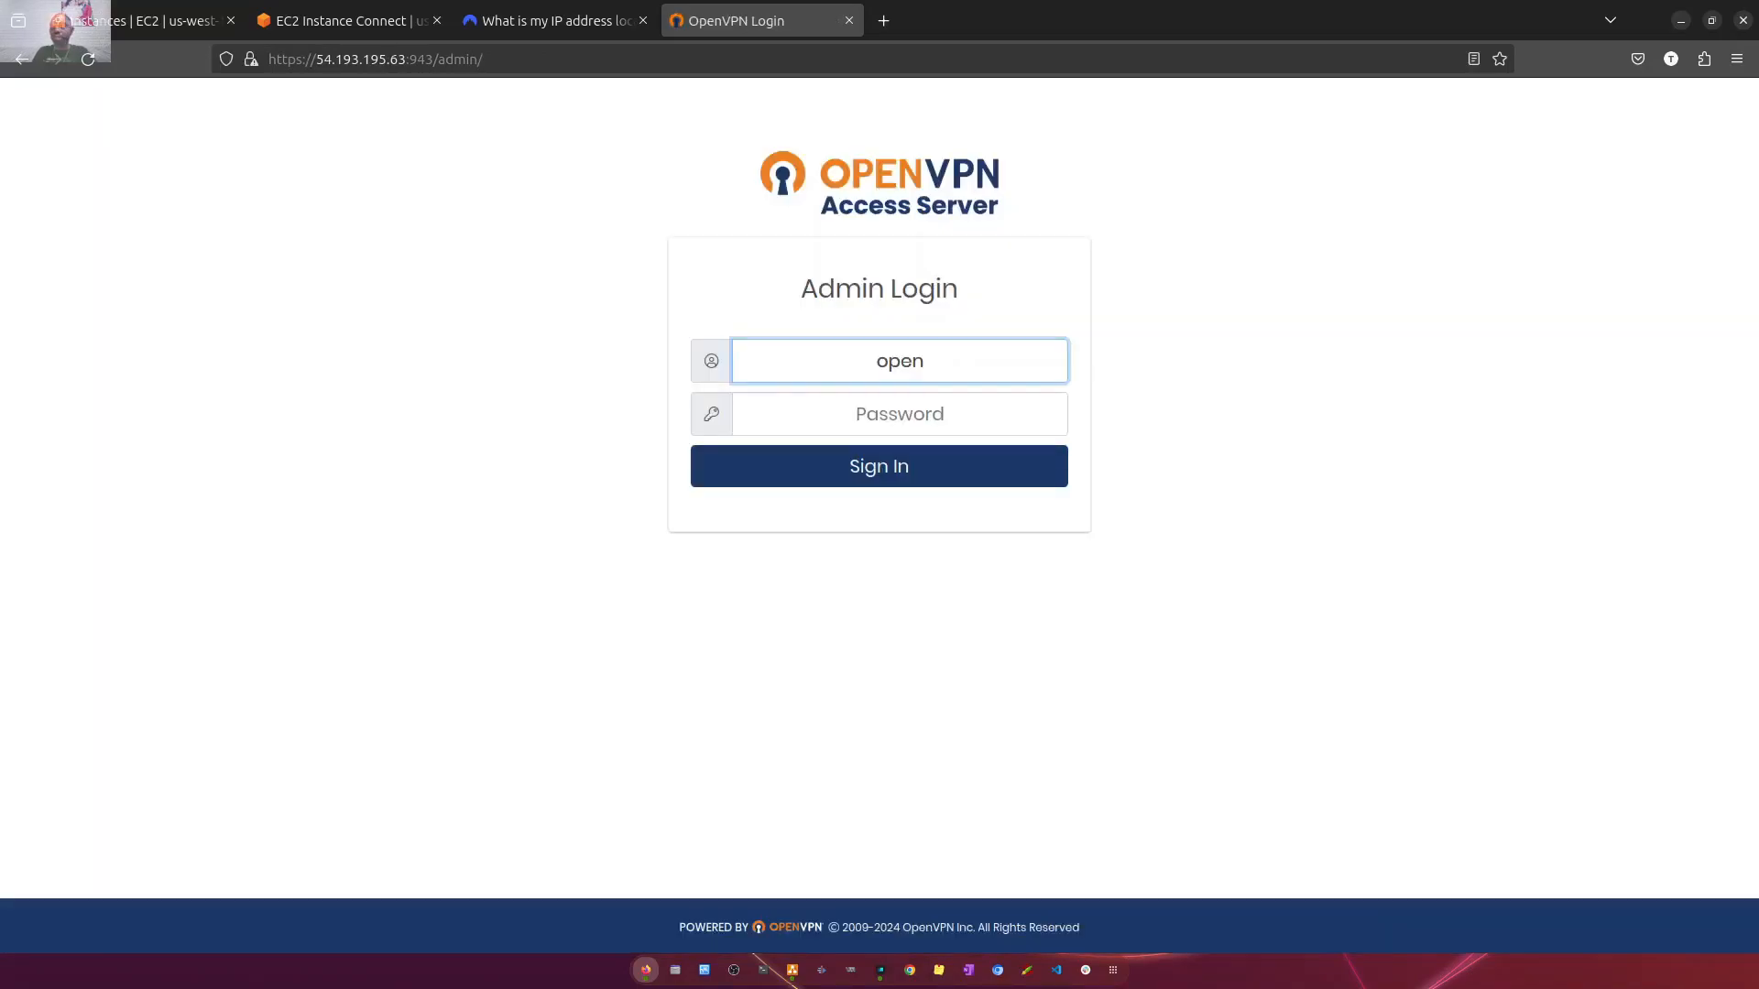
- Sign in as openvpn with the account password without saving it in the browser, and accept the End User License Agreement
text(vpn)
key(Tab)
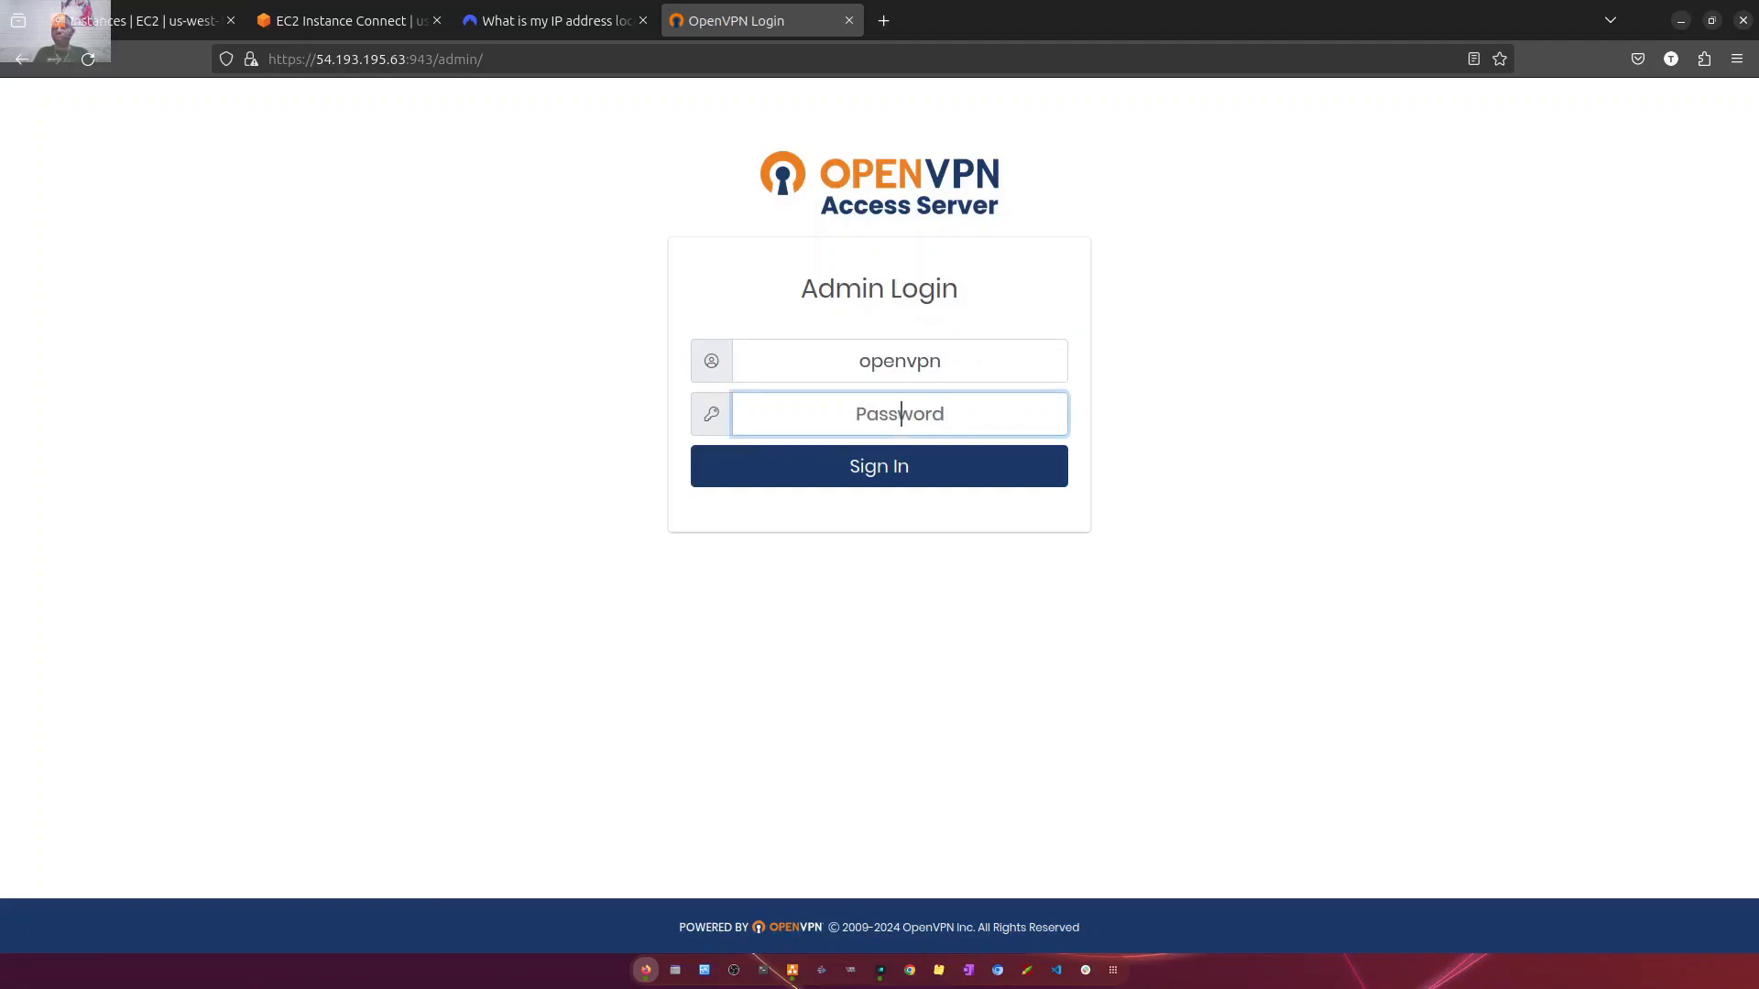
text(a)
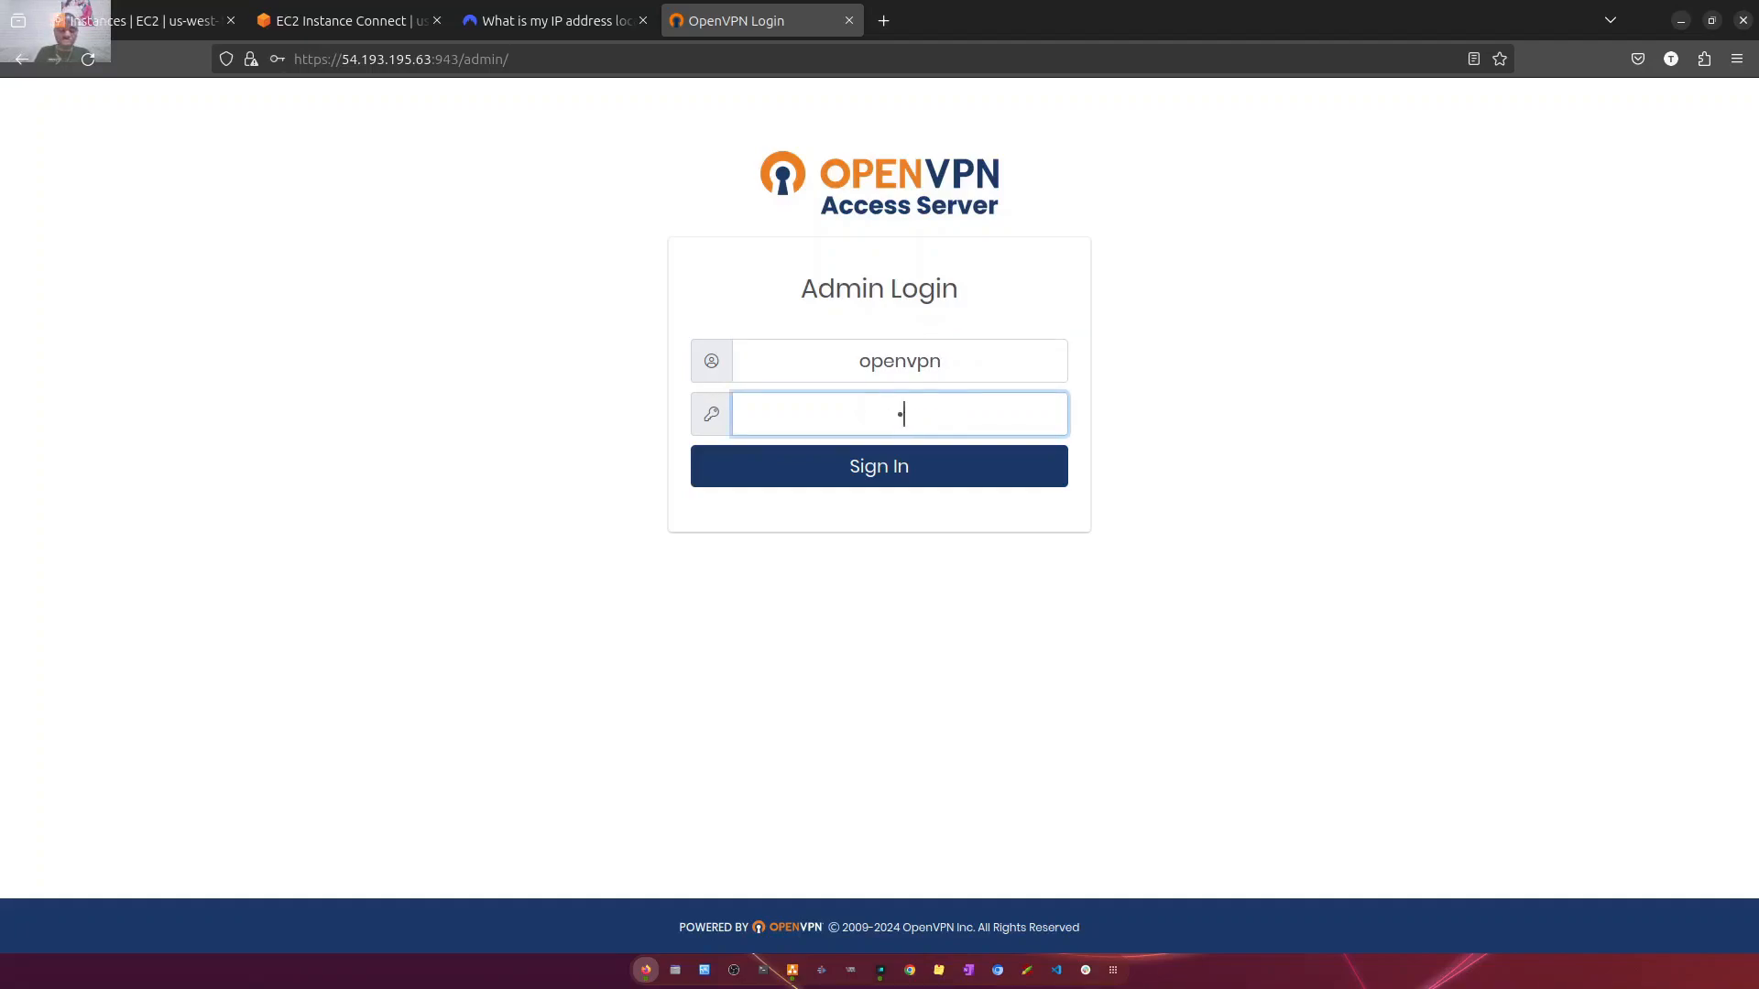
text(aaaaaaaaaa)
key(Return)
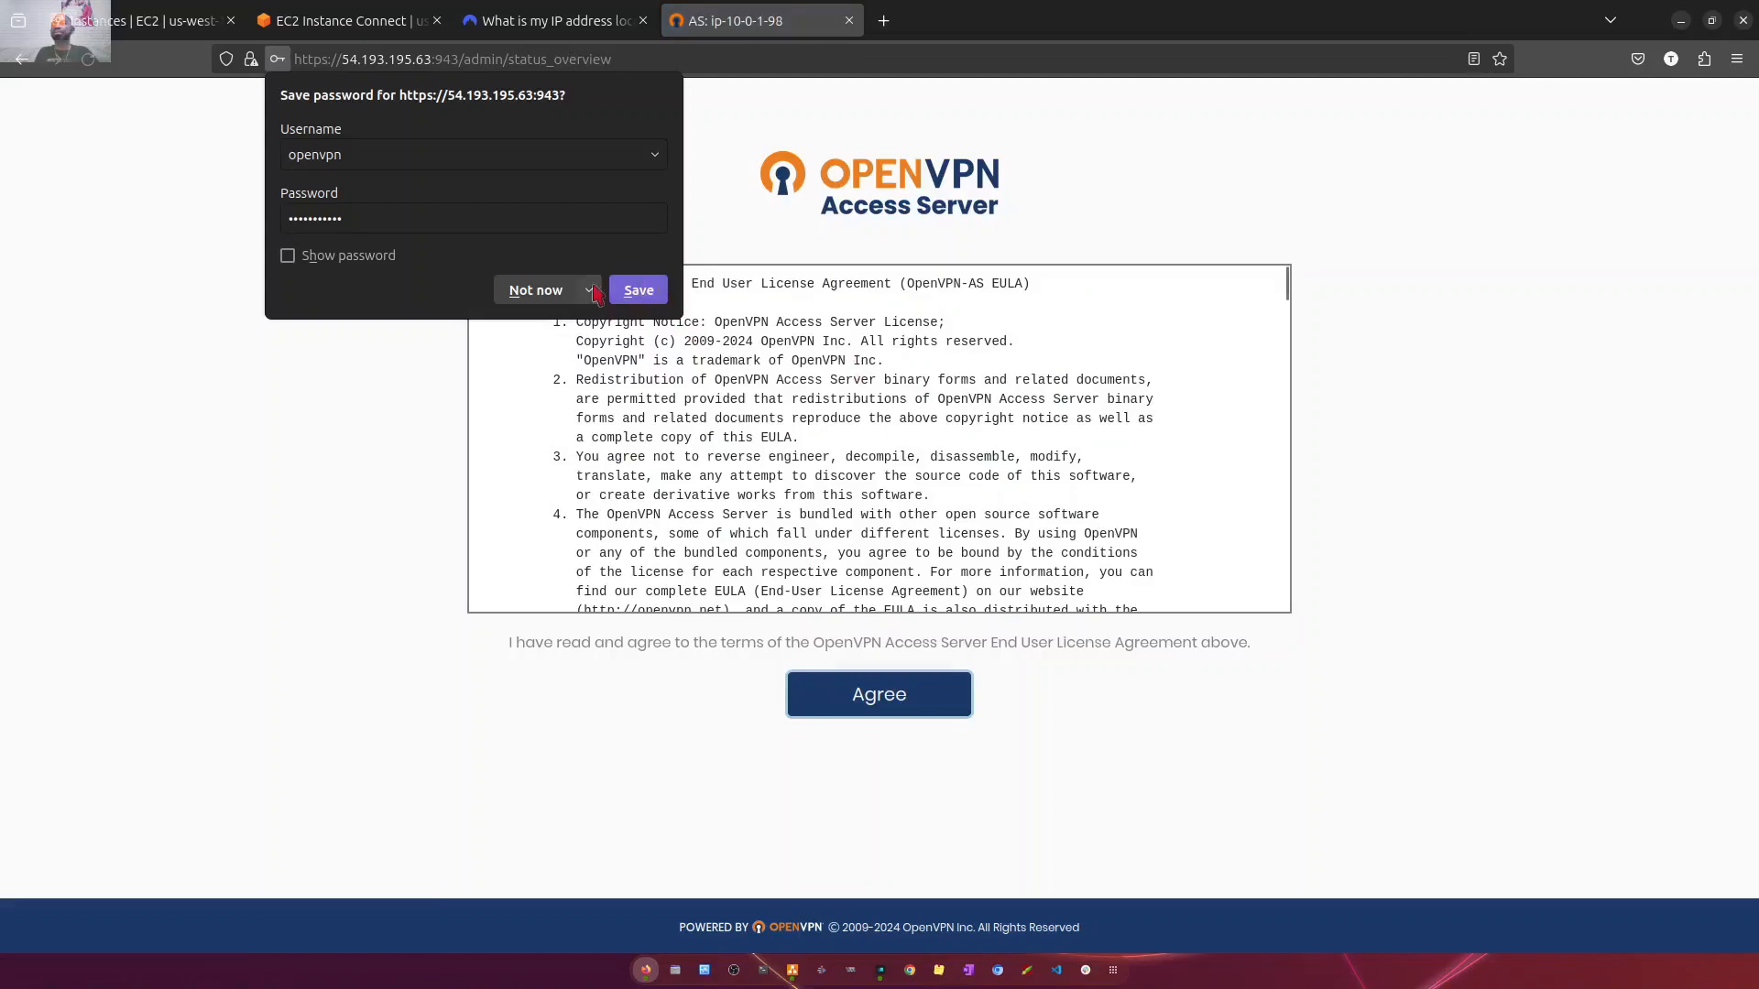
click(540, 298)
click(863, 700)
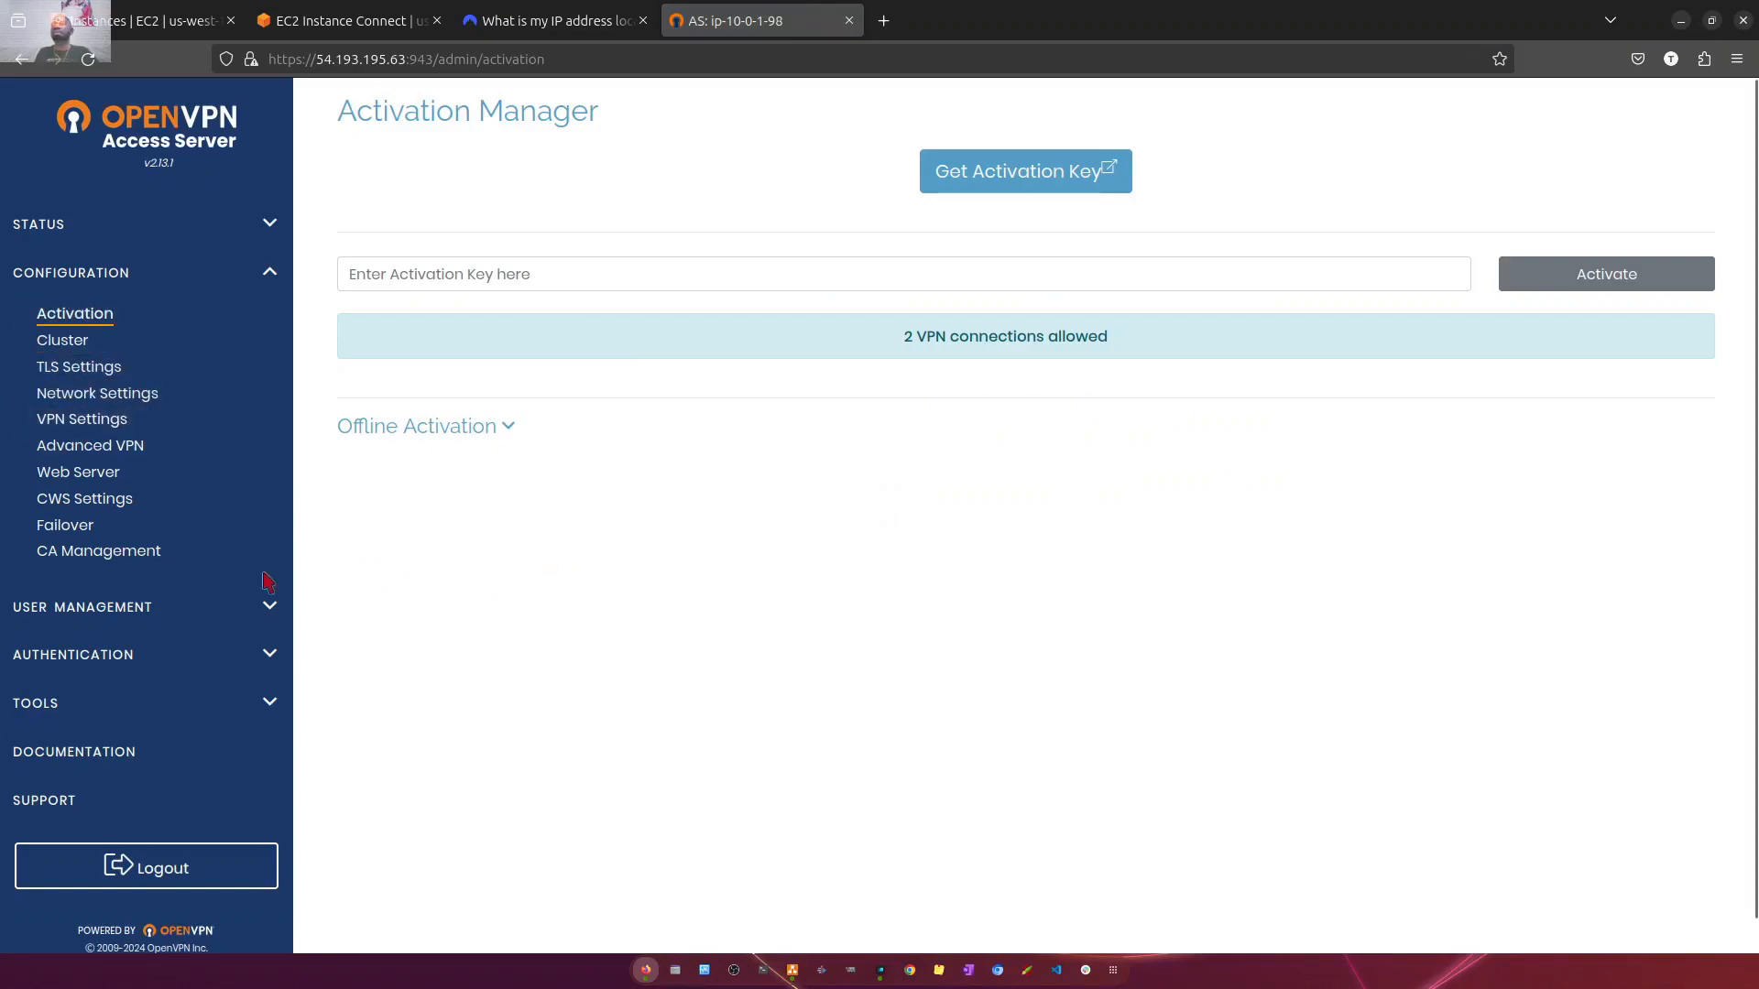
- Enter a new VPN user named test in User Permissions and allow auto-login for it
click(91, 609)
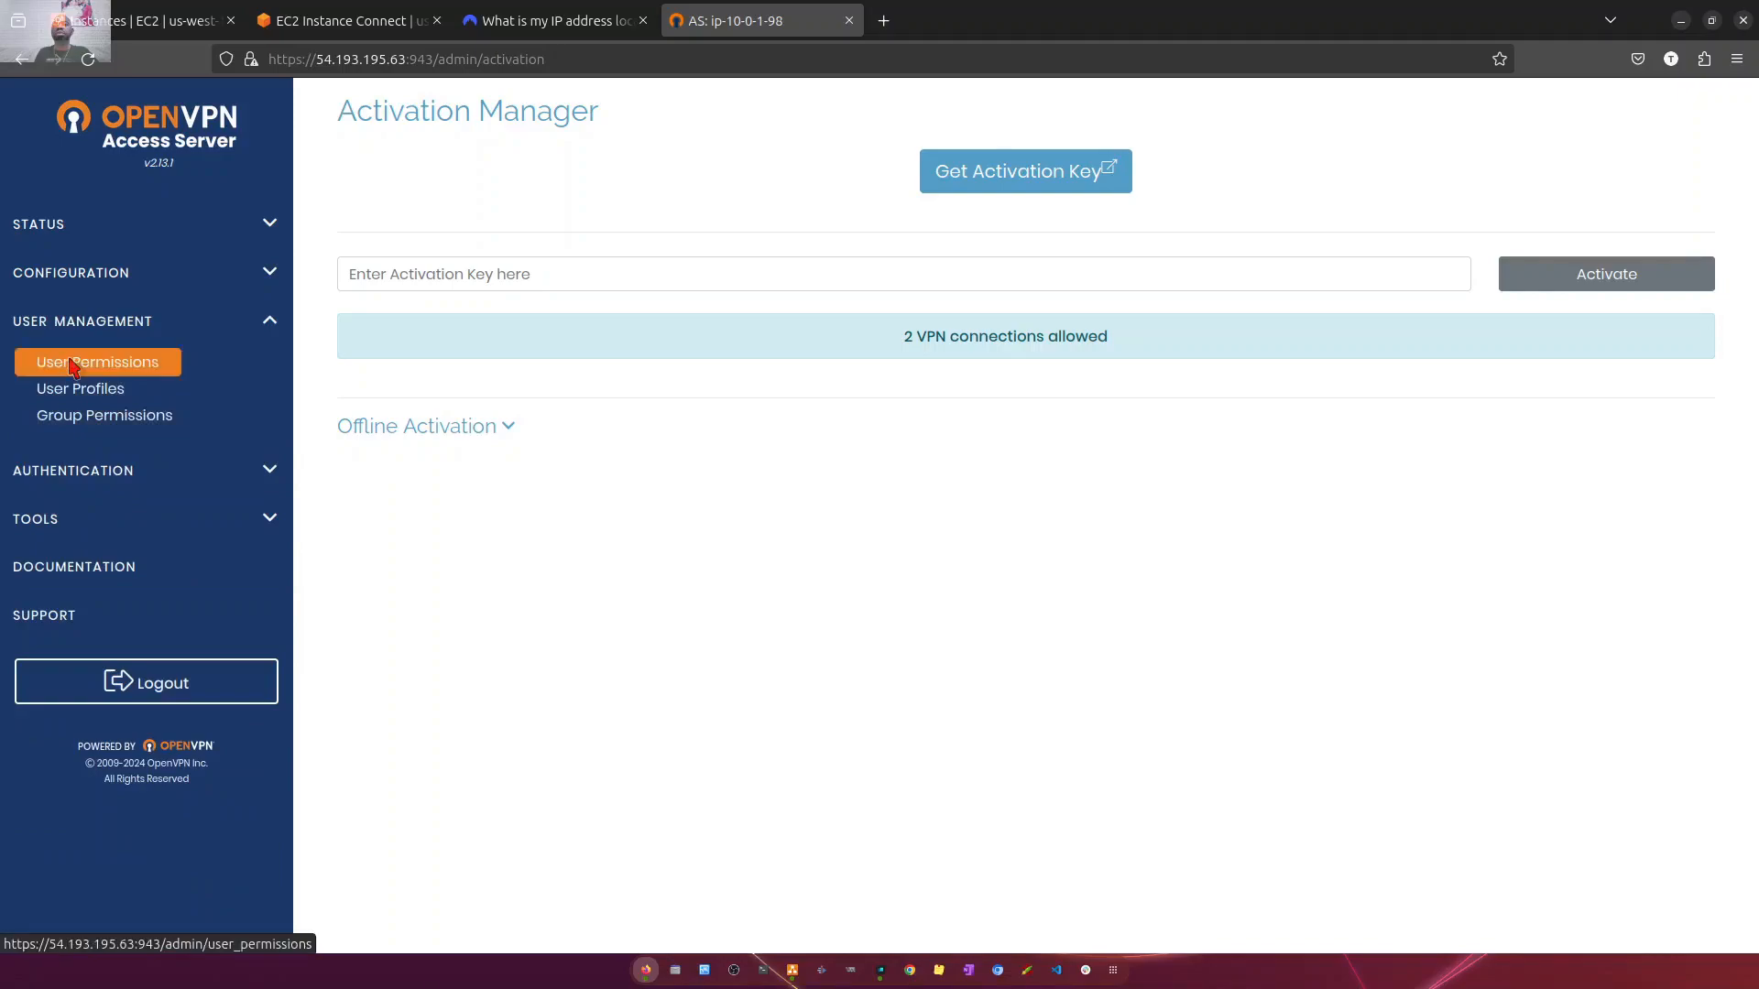
click(73, 364)
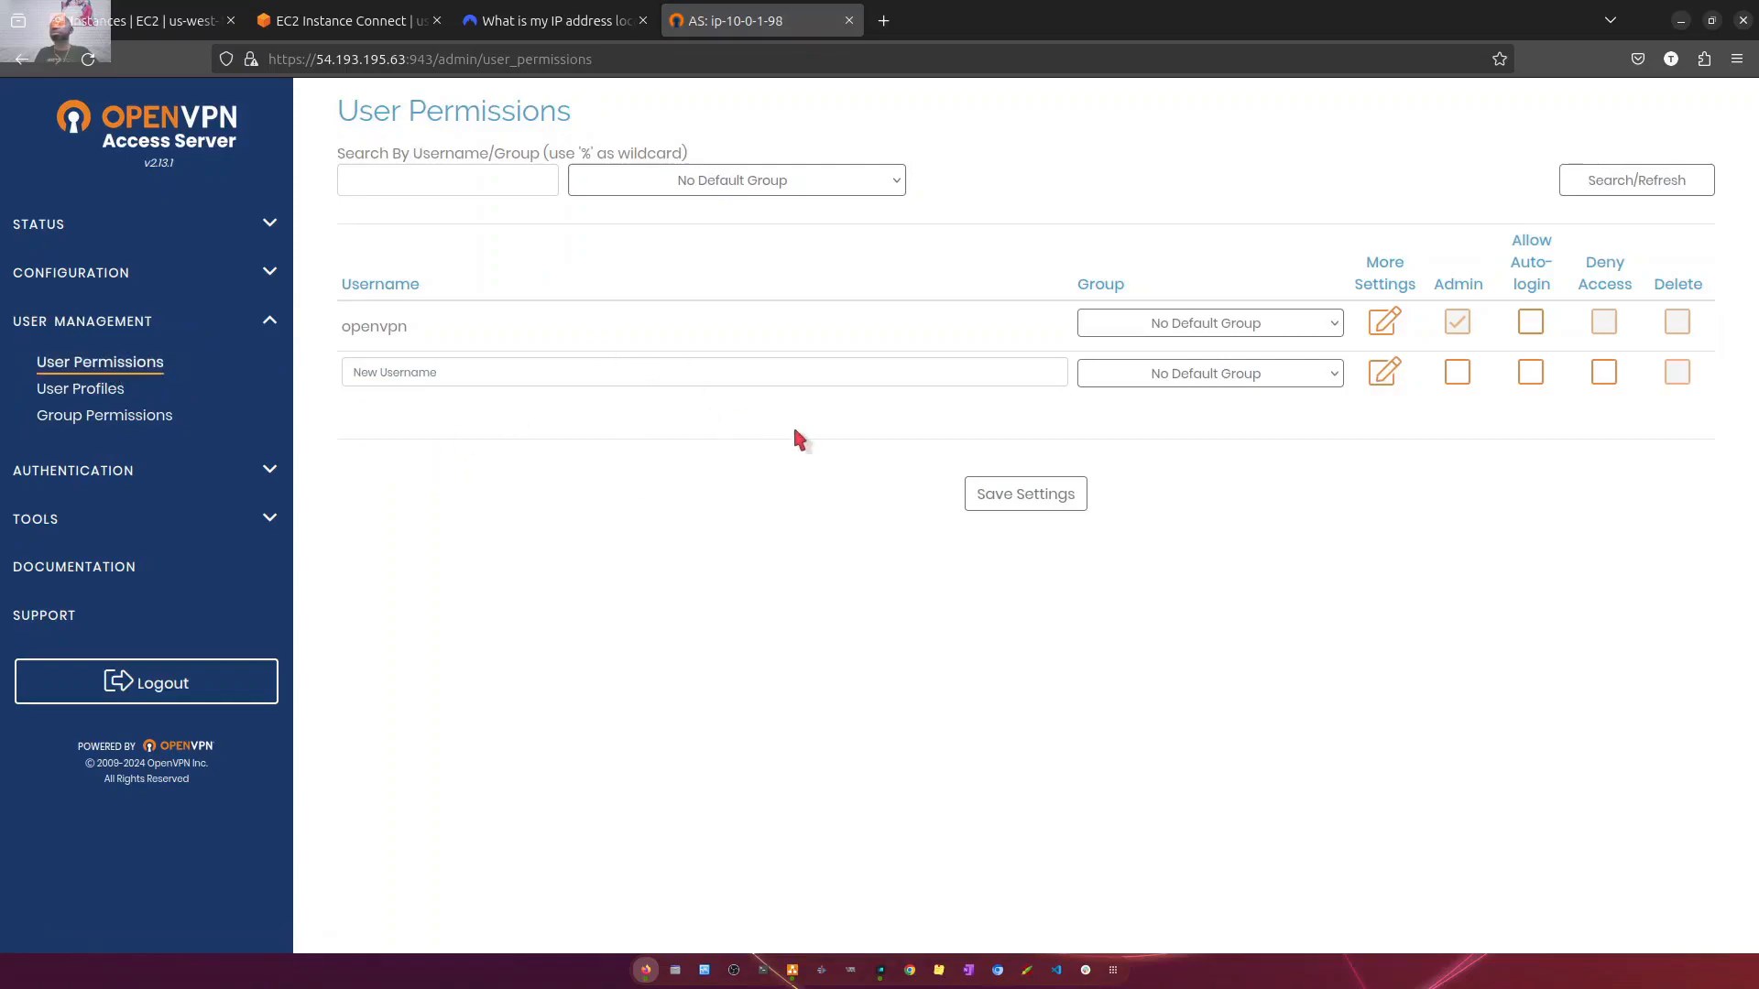
click(525, 371)
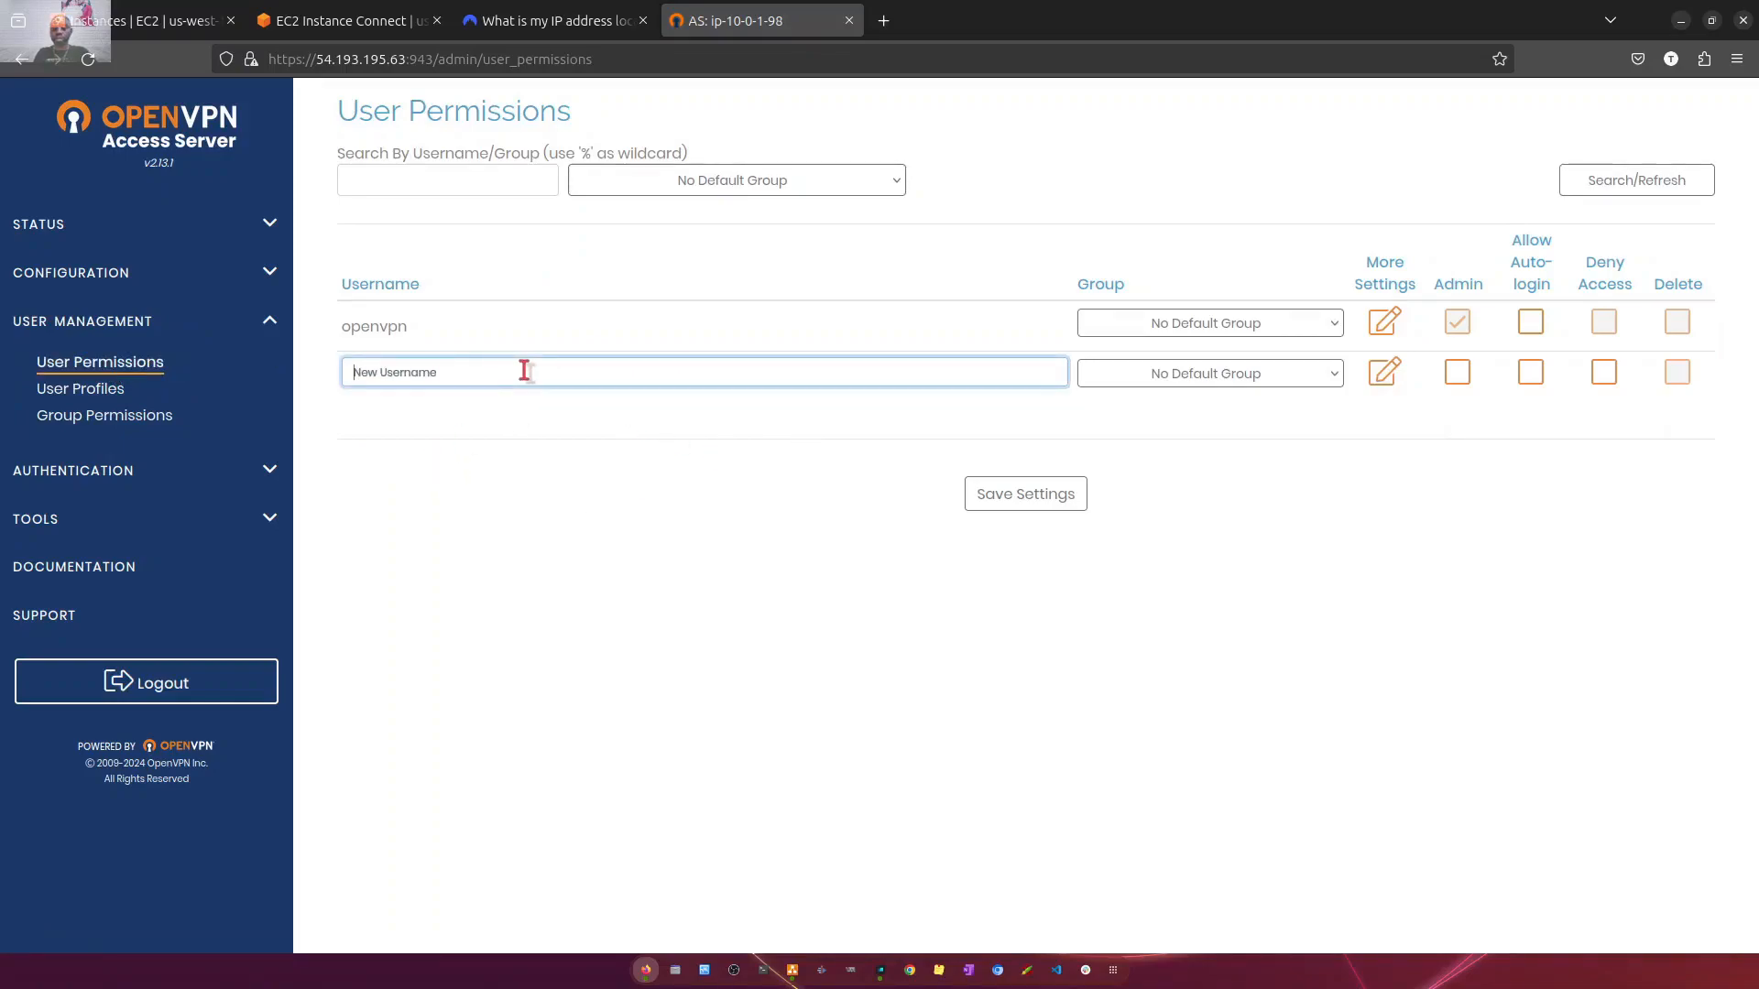
text(test)
click(1530, 371)
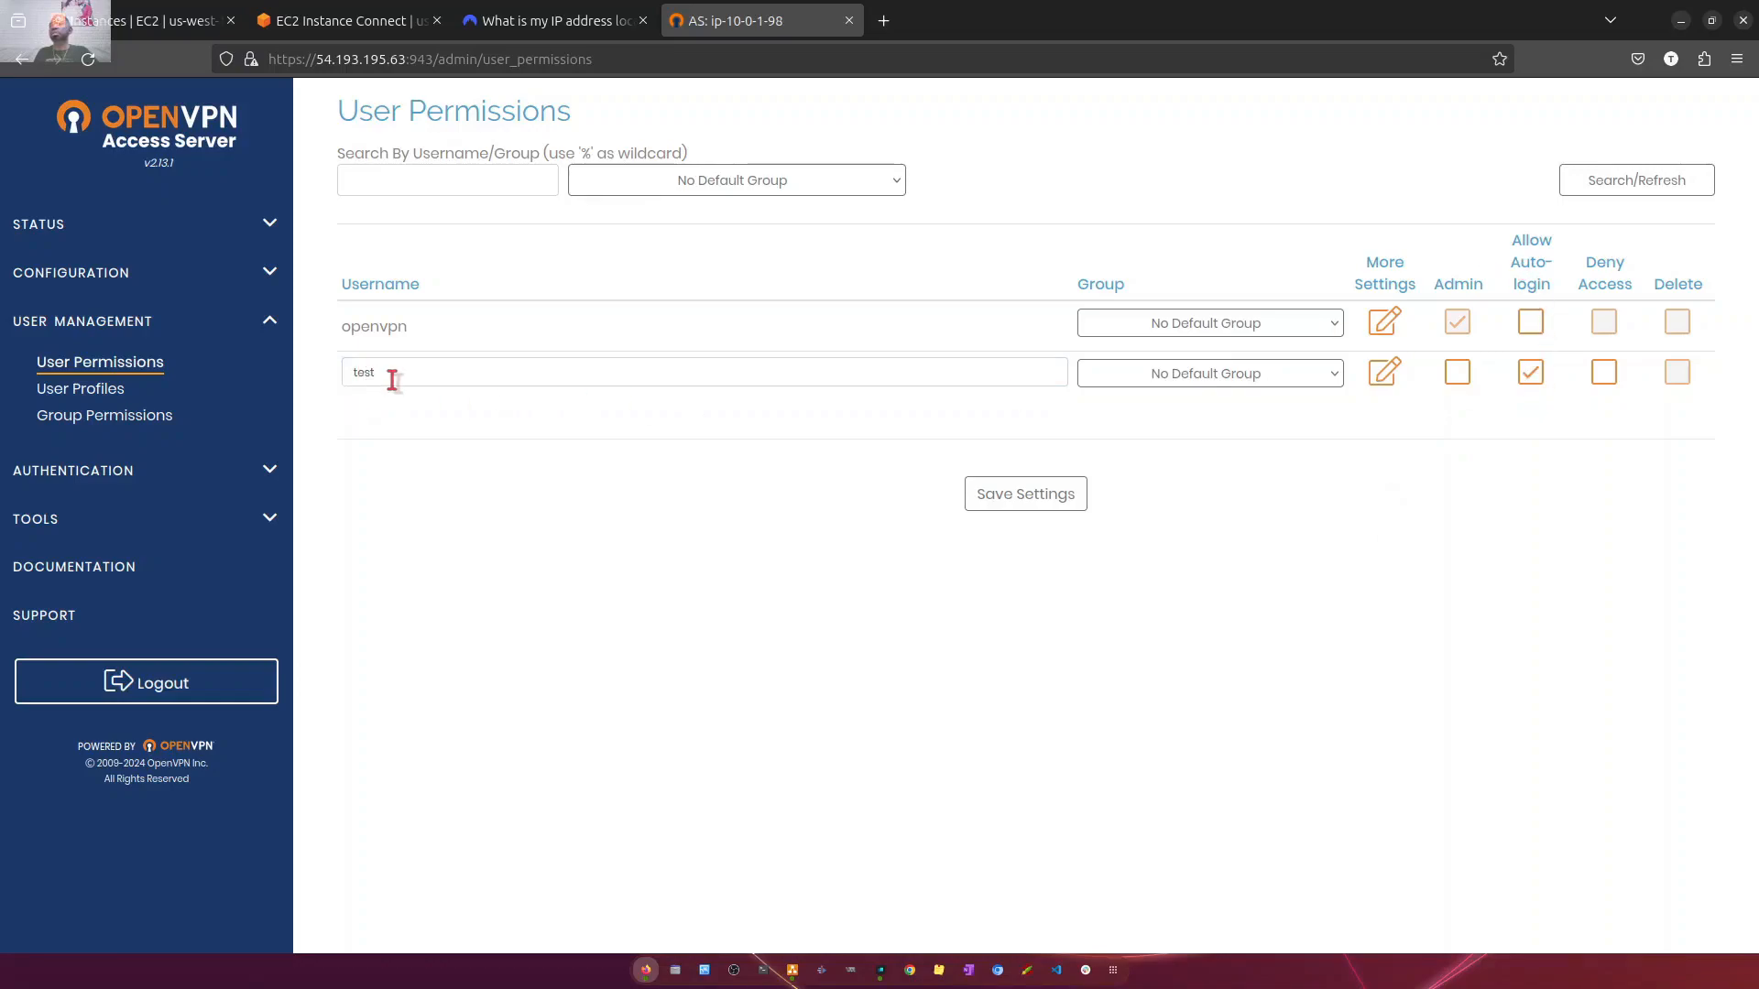
drag(392, 376, 299, 376)
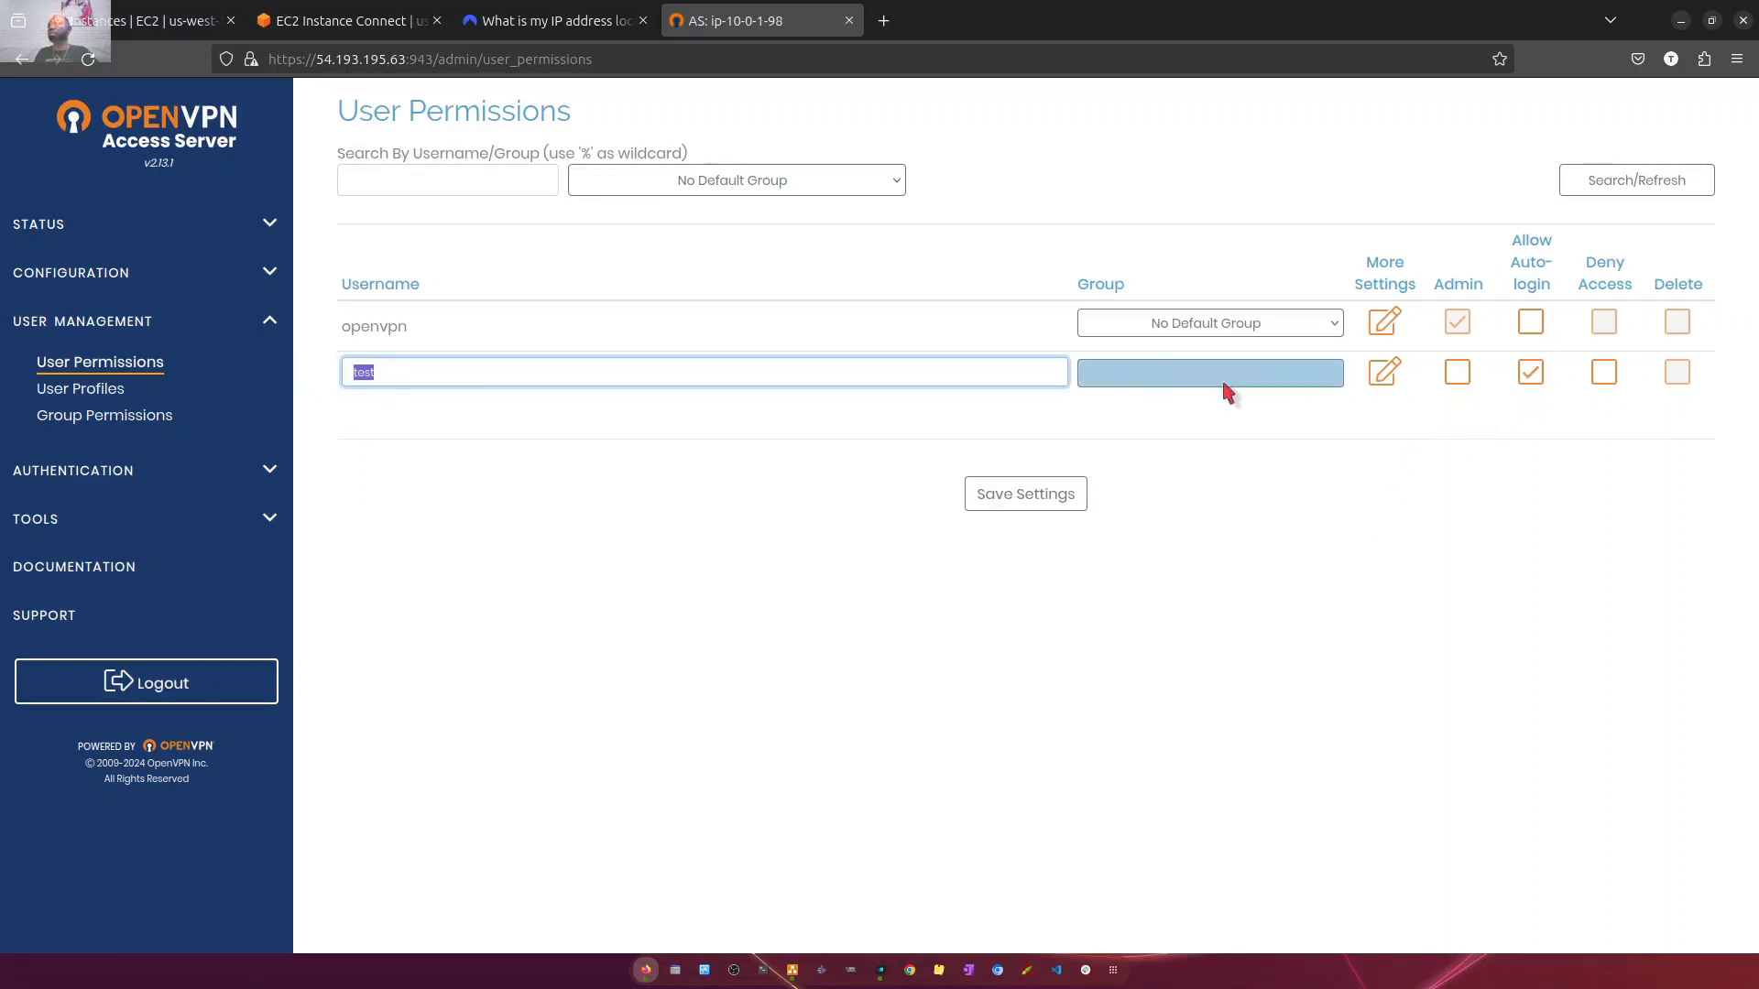
- Expand the test user's additional settings and enter its local password, keeping the other options at their defaults
click(1384, 372)
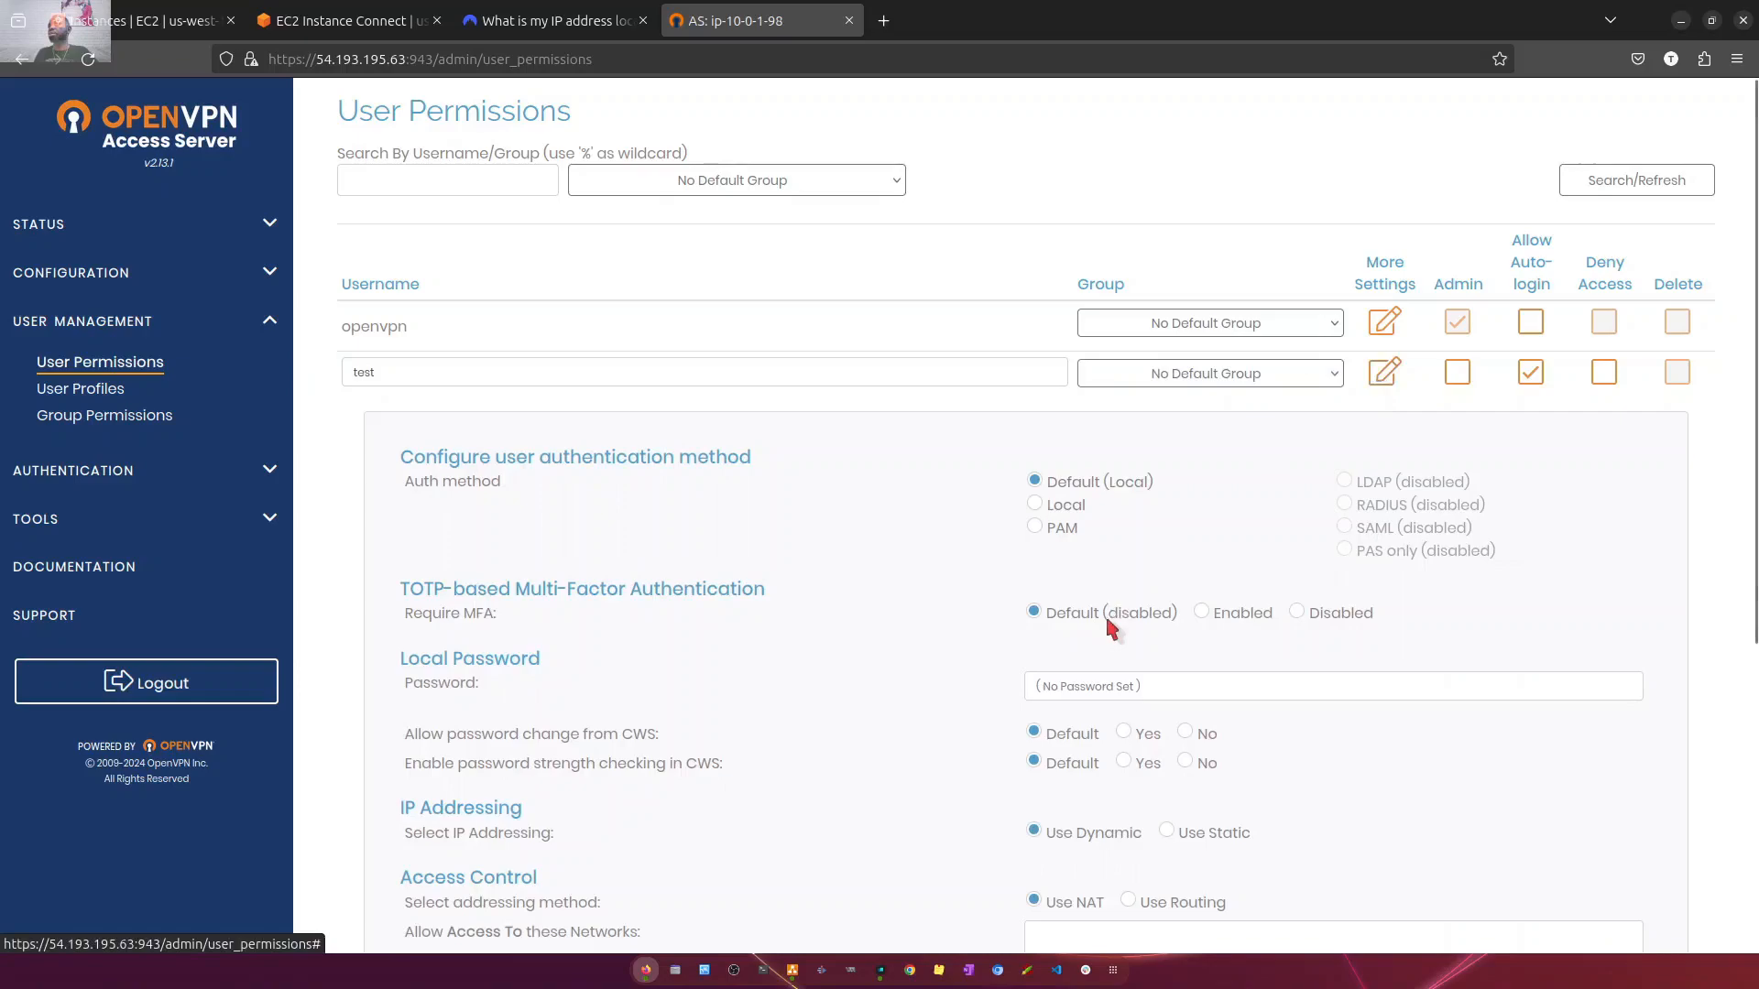
click(1088, 687)
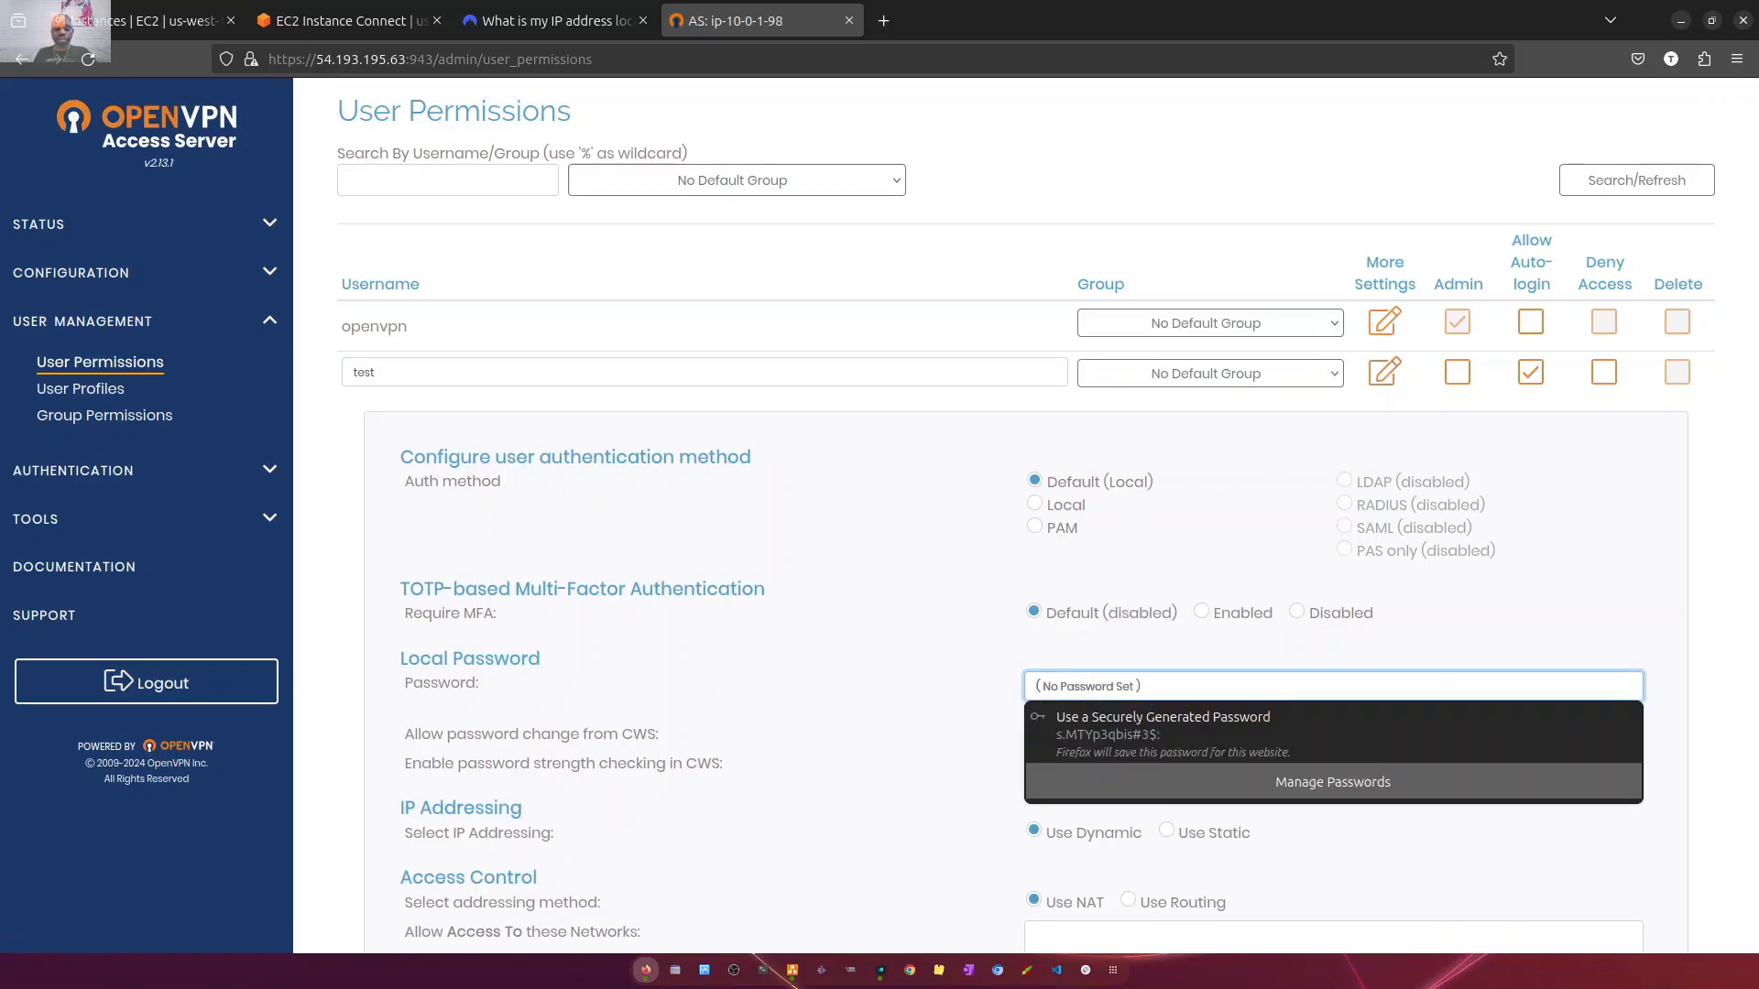
text(•••)
key(BackSpace)
key(BackSpace)
key(BackSpace)
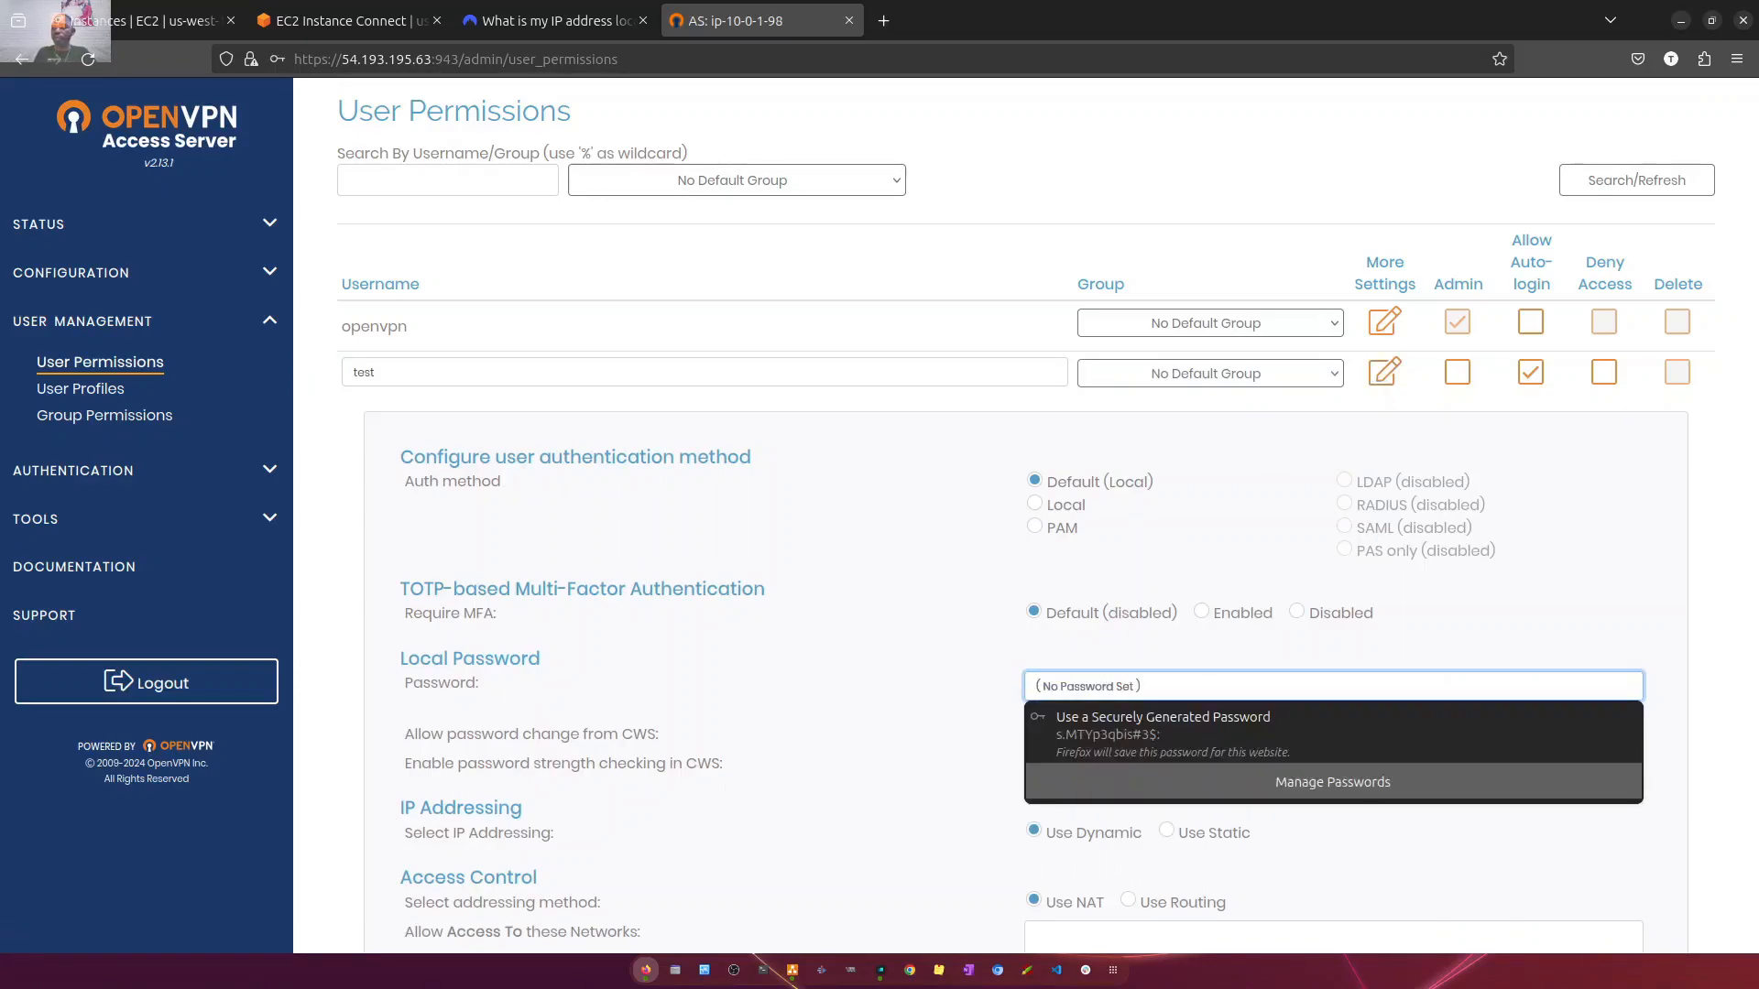
text(•)
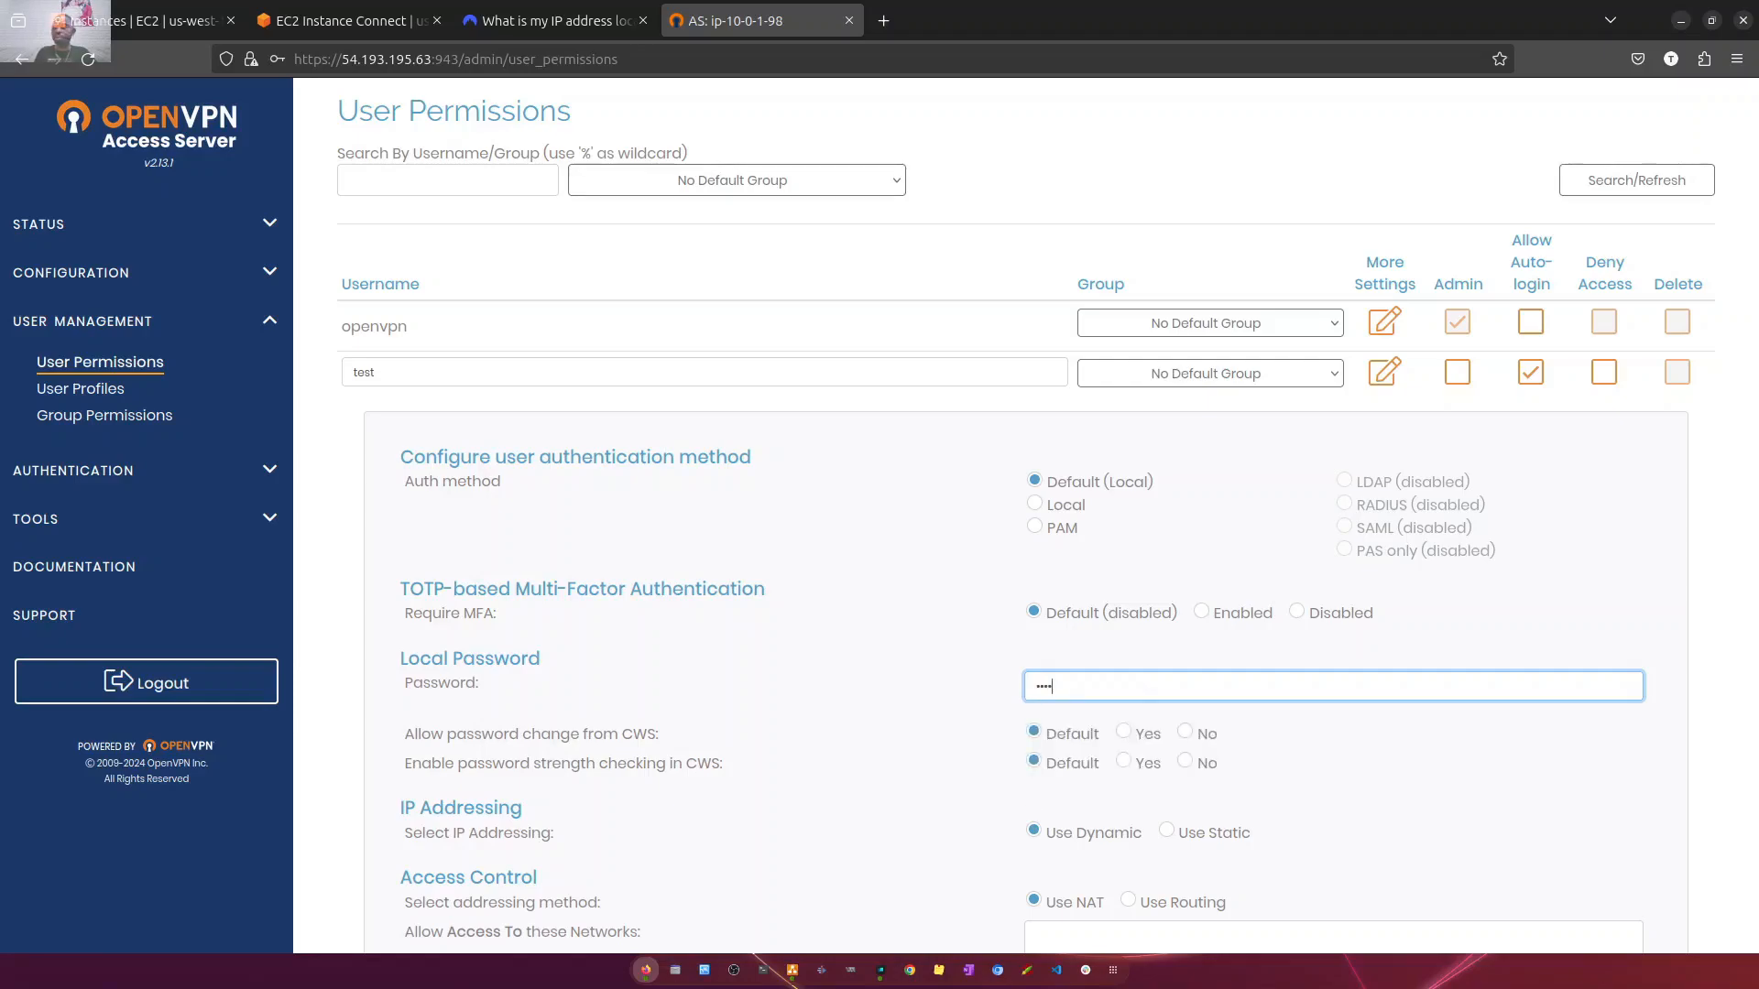
scroll(784, 591, down, 5)
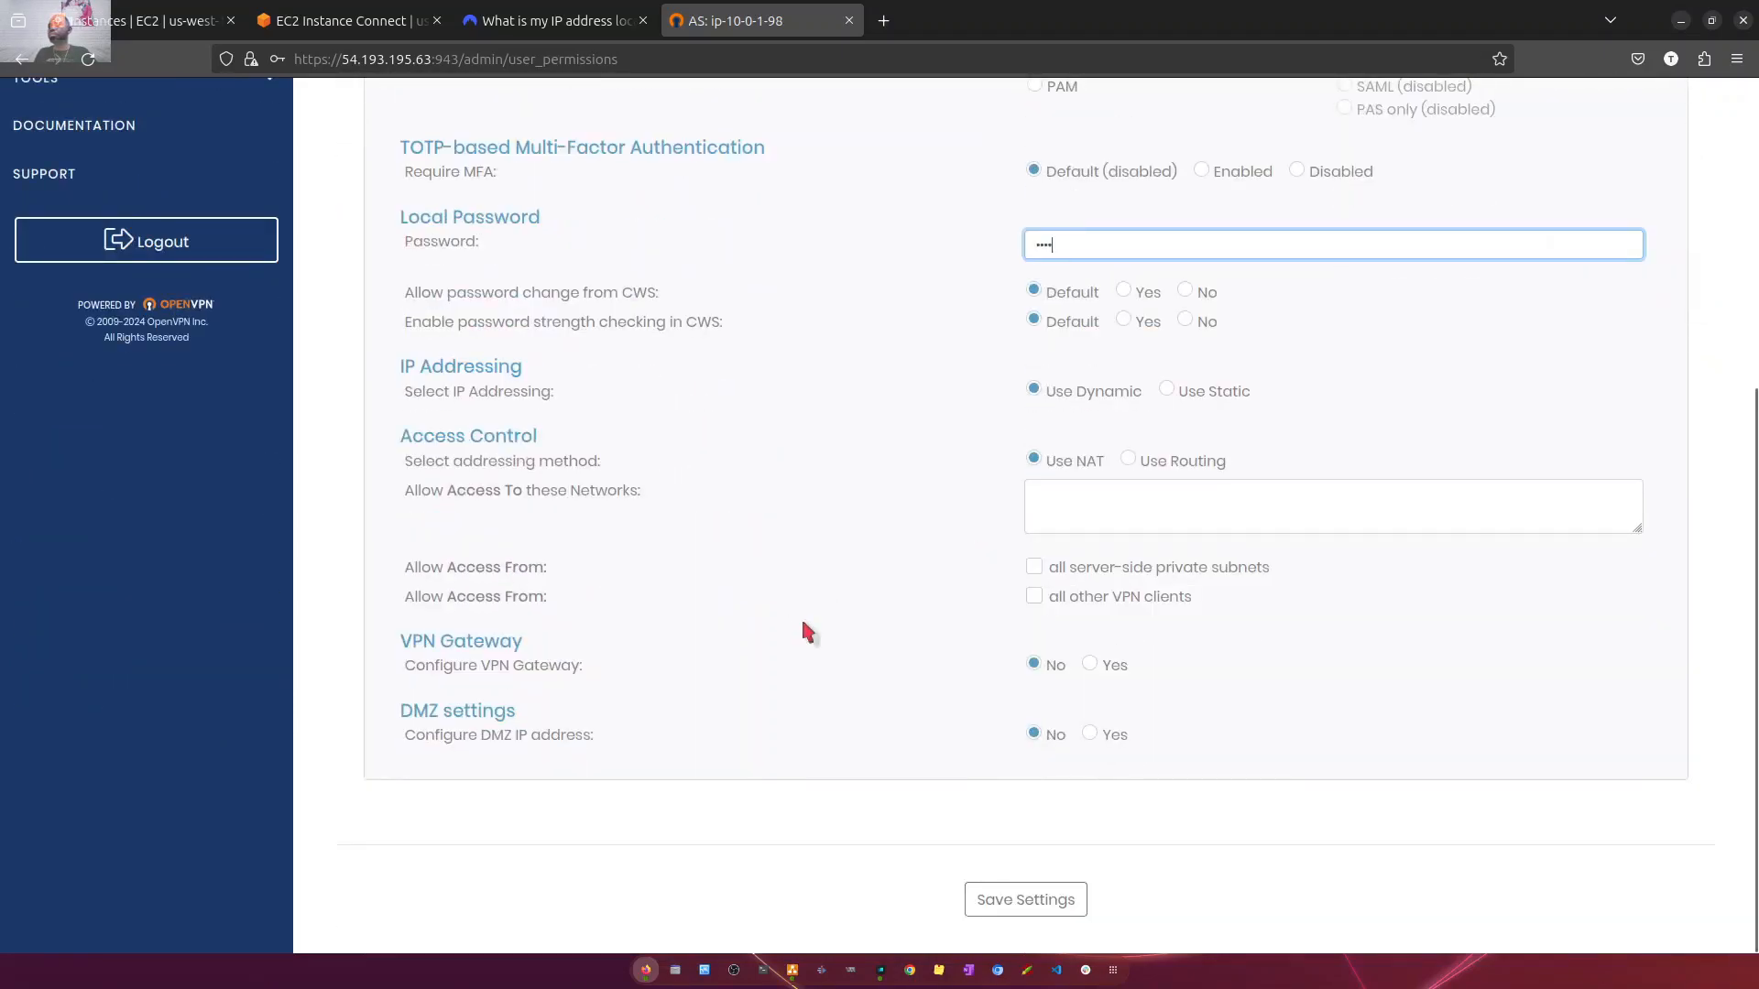
- Save the test user without storing its password in the browser, and propagate the change to the running server
click(1027, 914)
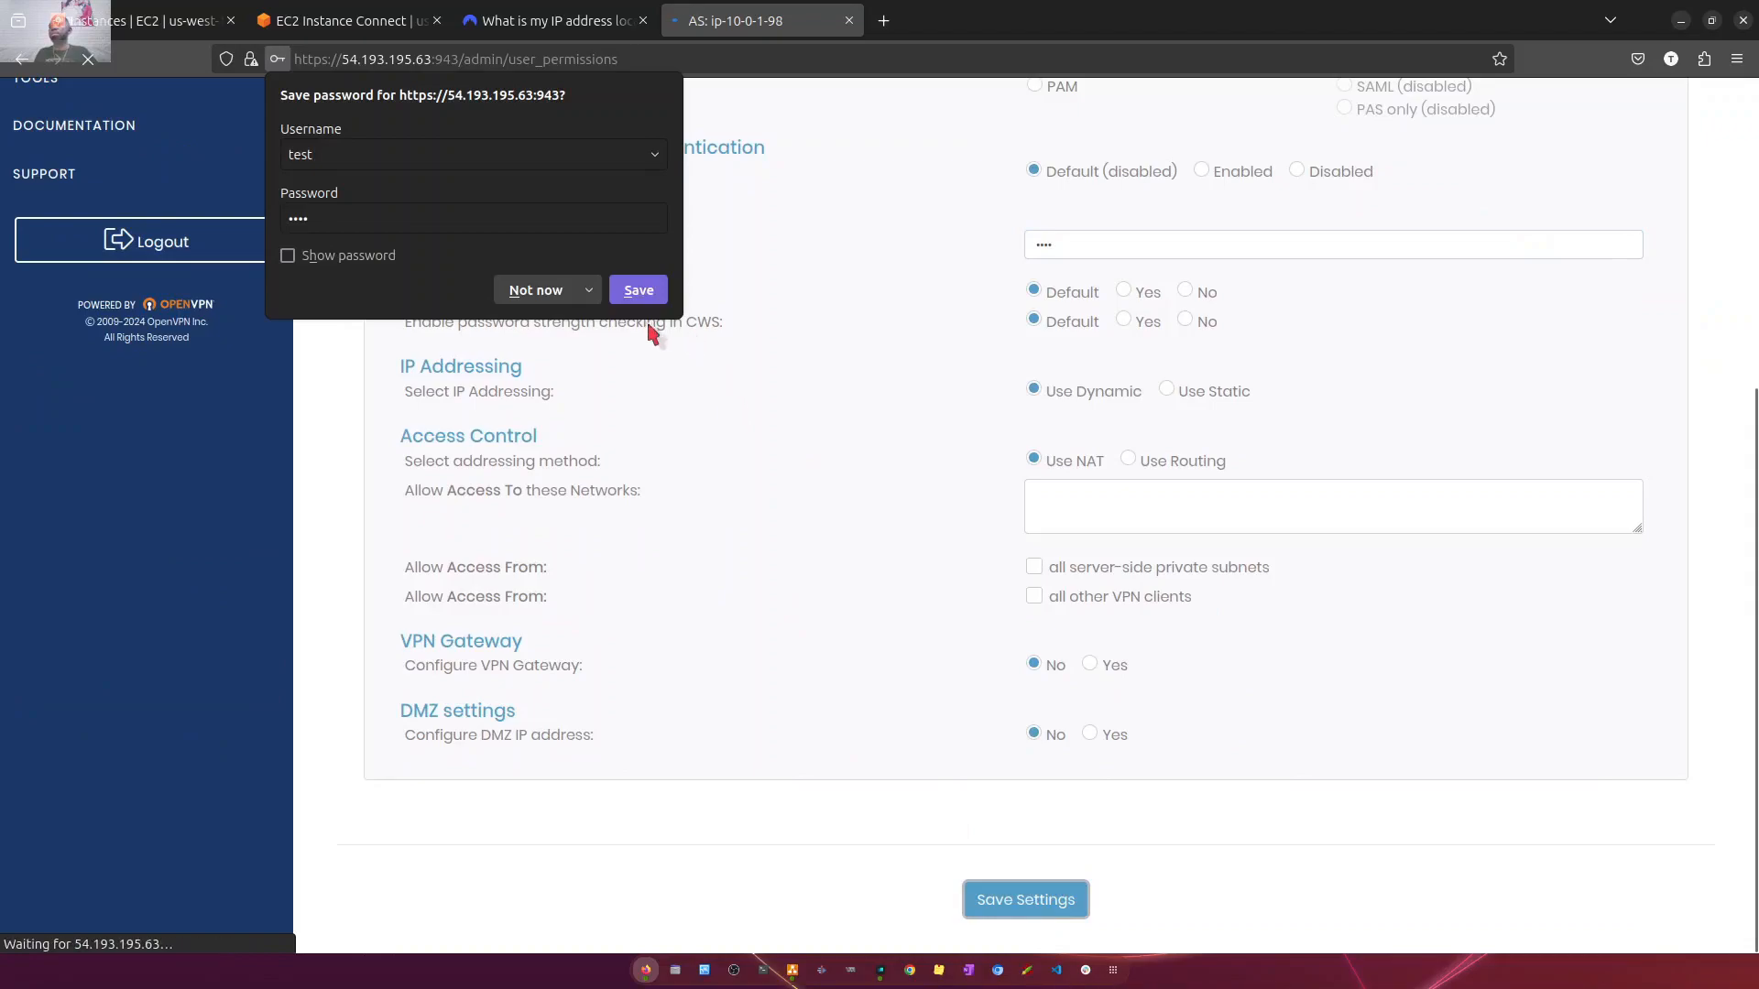
click(534, 291)
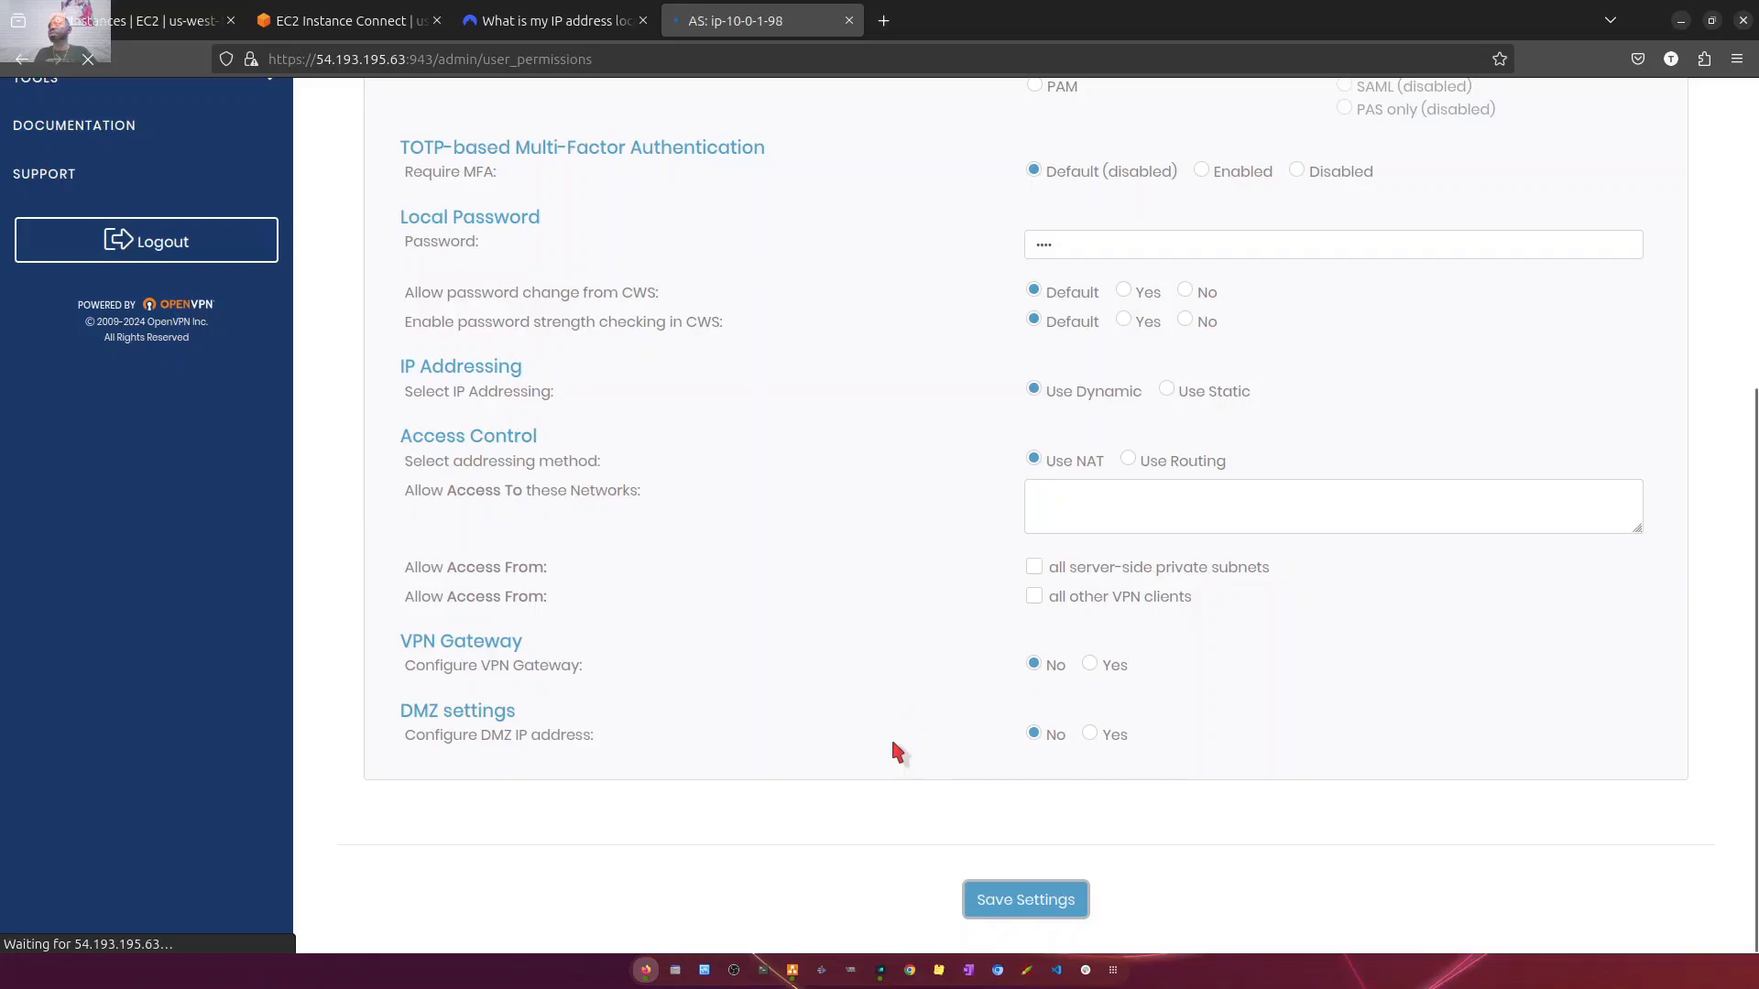
scroll(890, 735, up, 5)
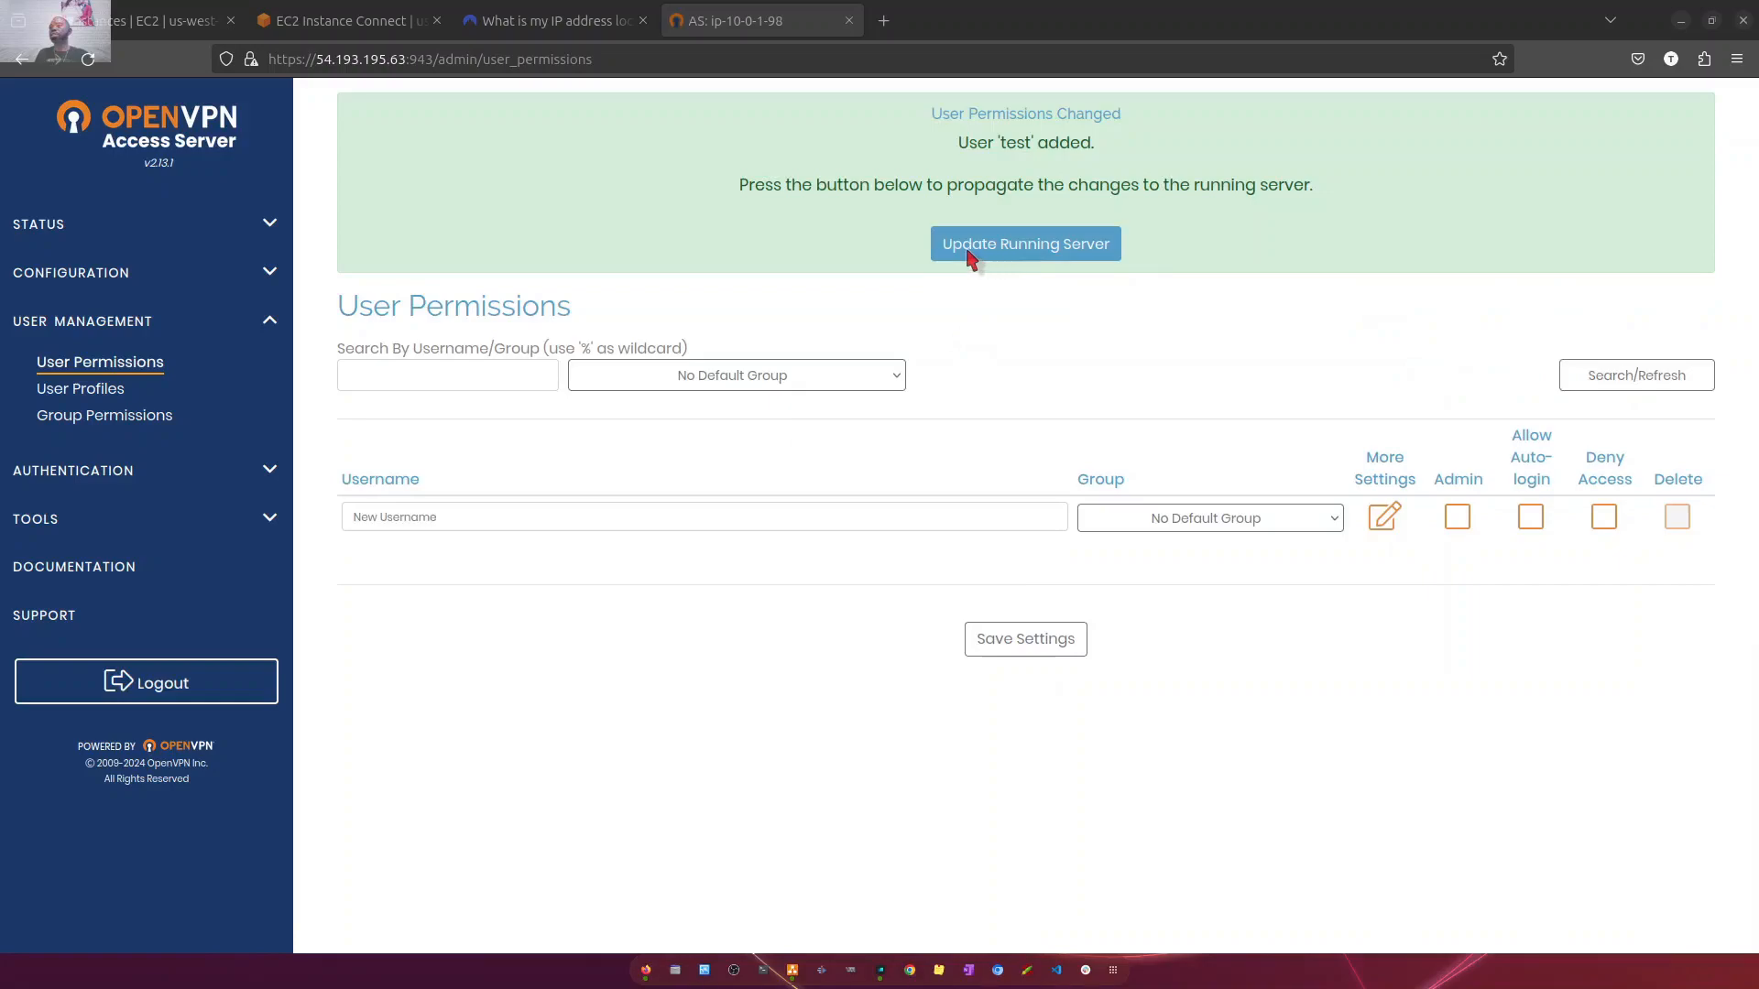
click(1001, 245)
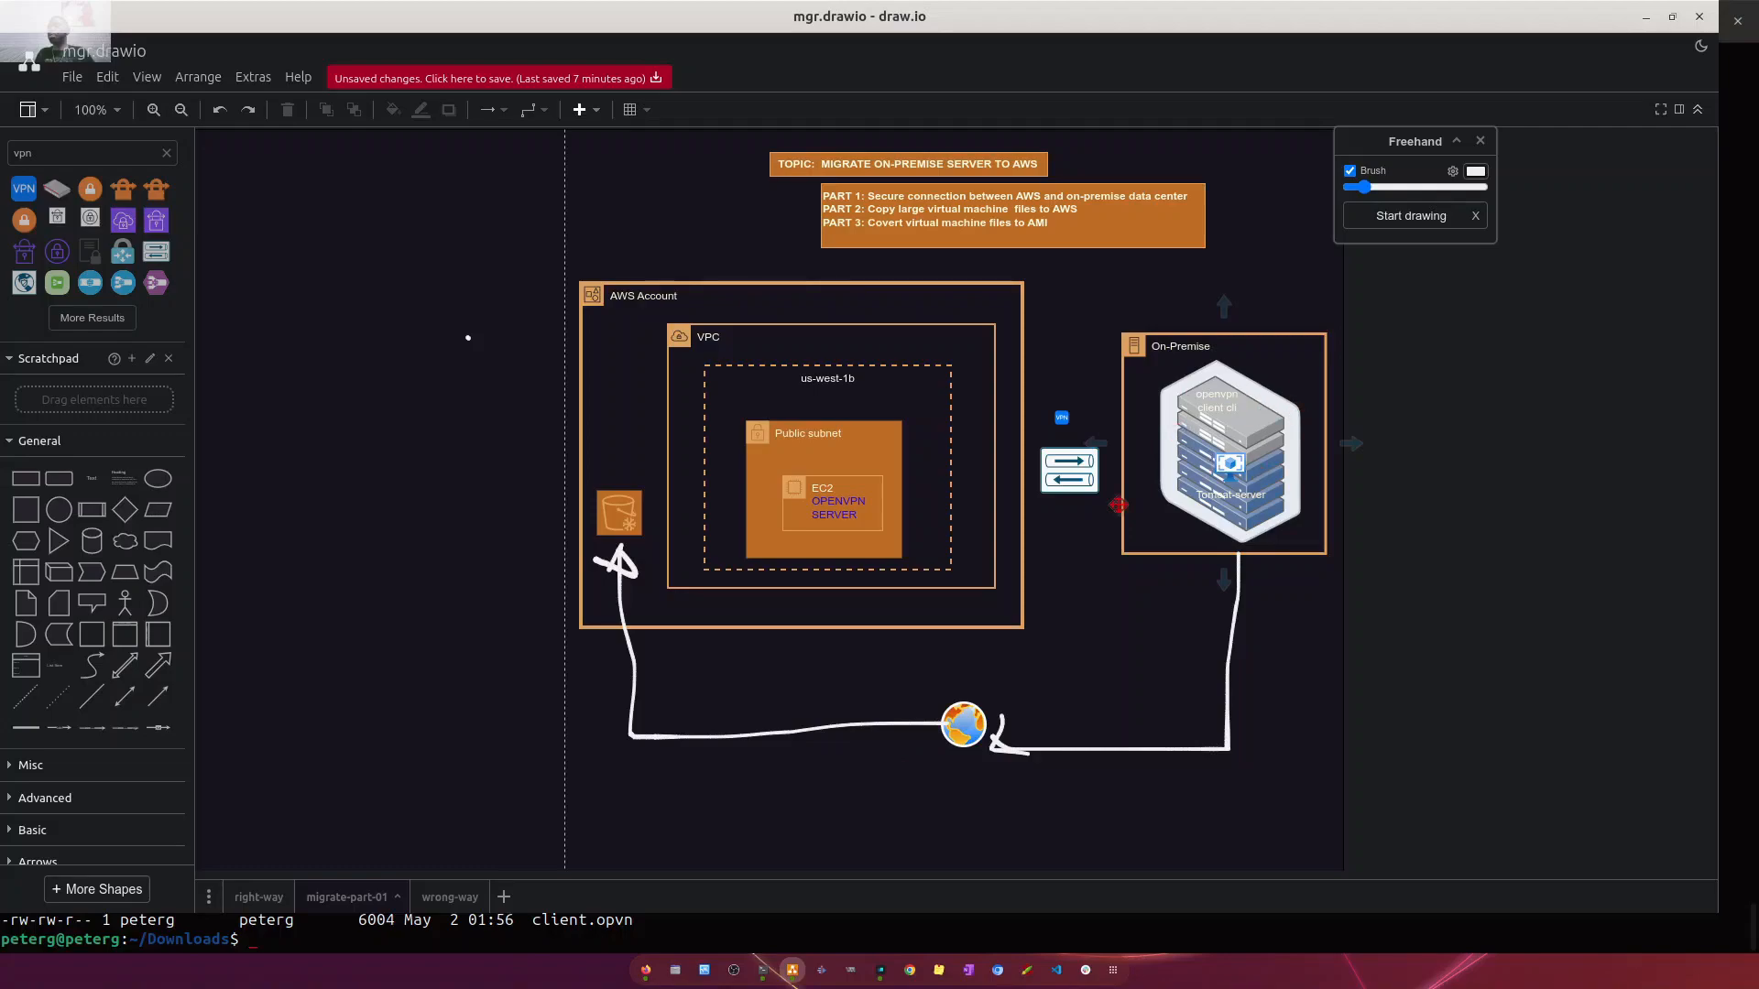
- Switch to the local terminal and install the OpenVPN client with sudo apt install openvpn
click(767, 973)
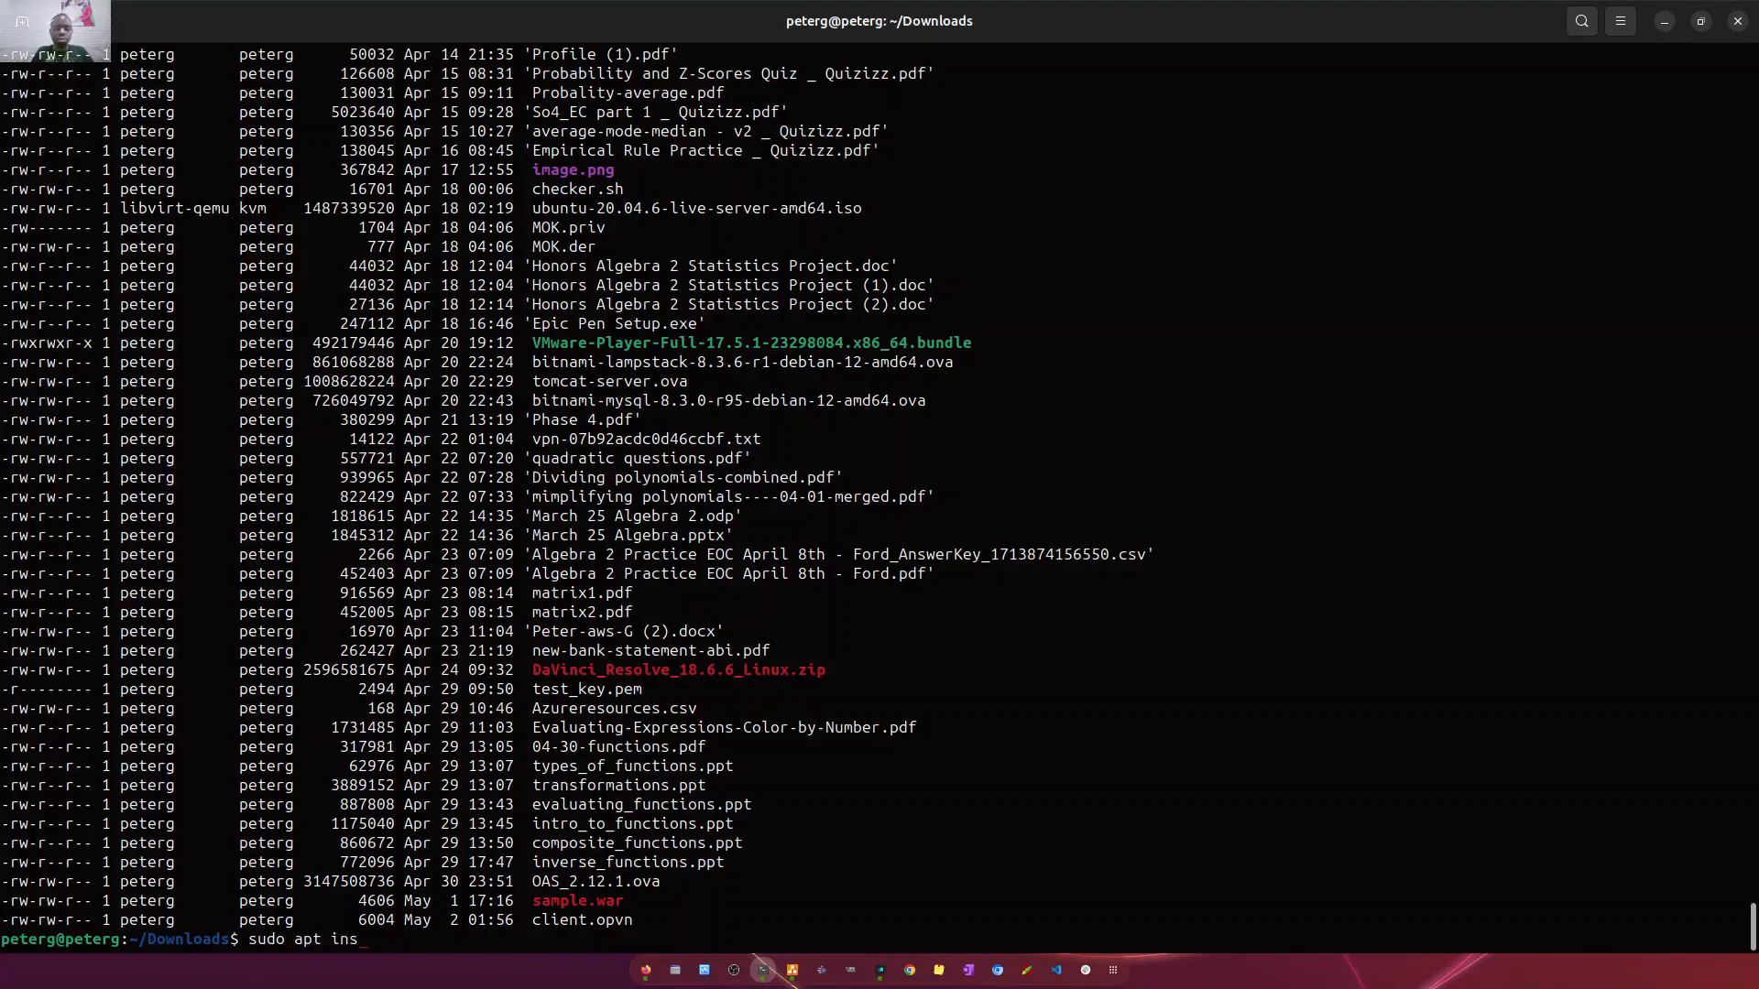
text(tall openvpn)
key(Return)
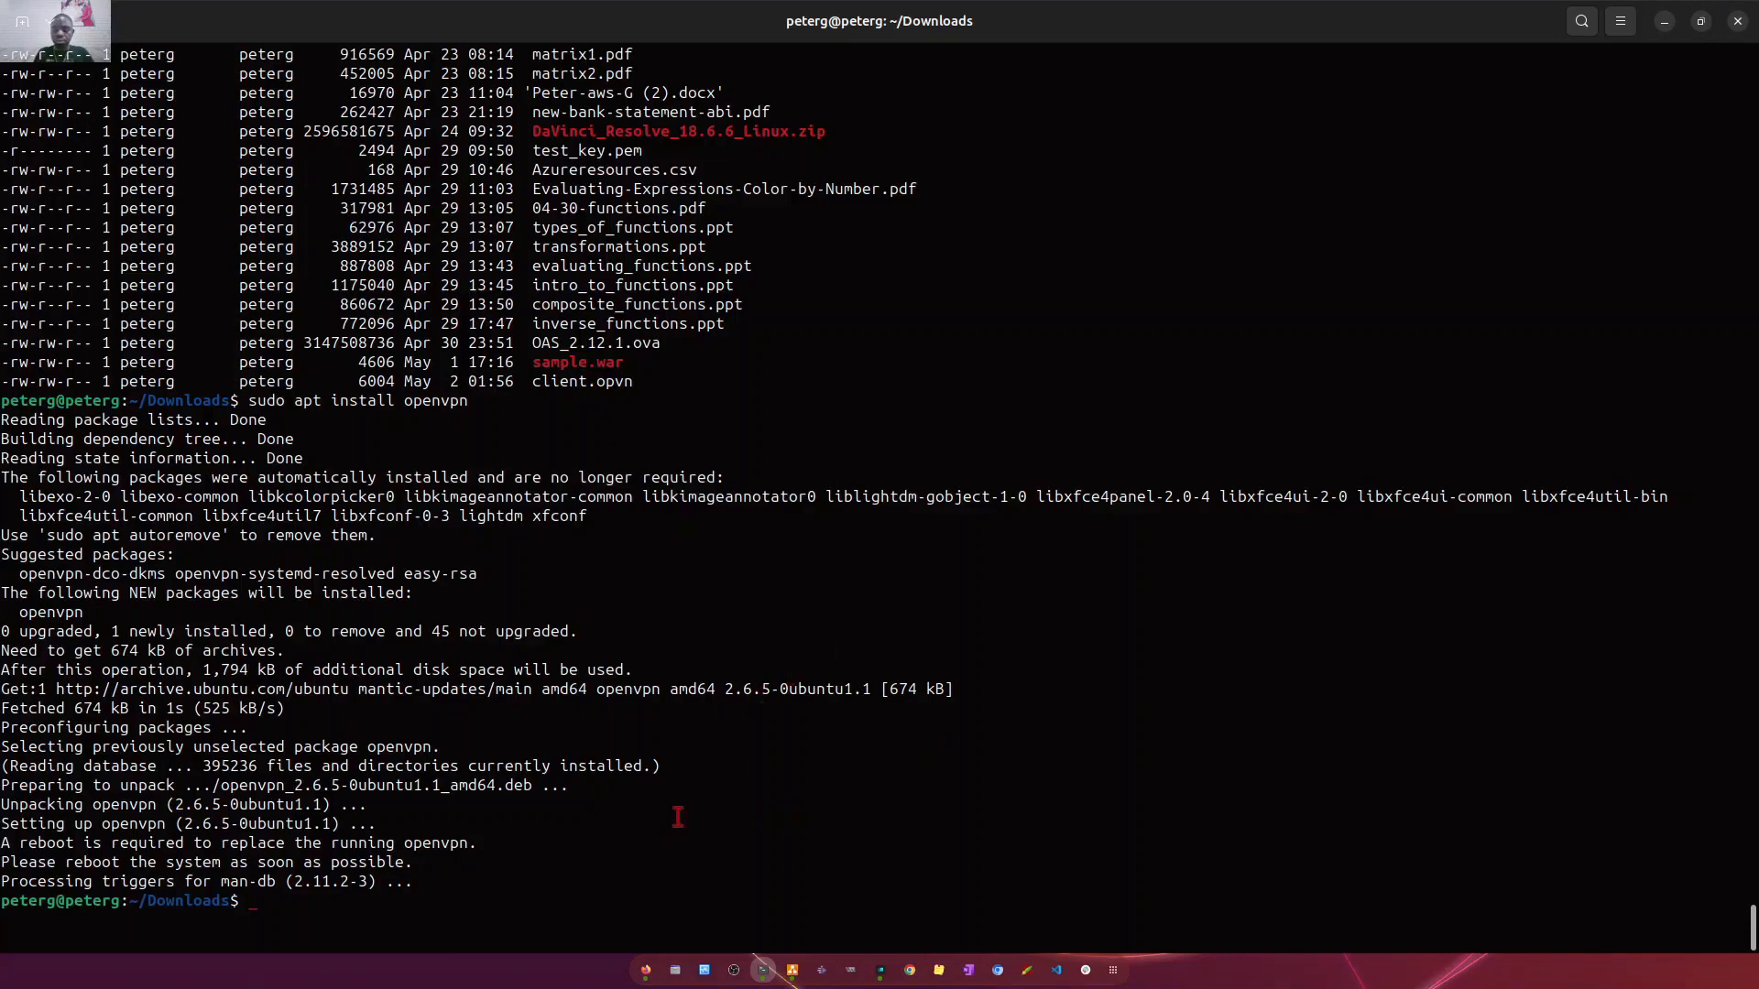
- Start the VPN connection with sudo openvpn --config client.ovpn and check the route gateway and initialization lines in its log
key(Up)
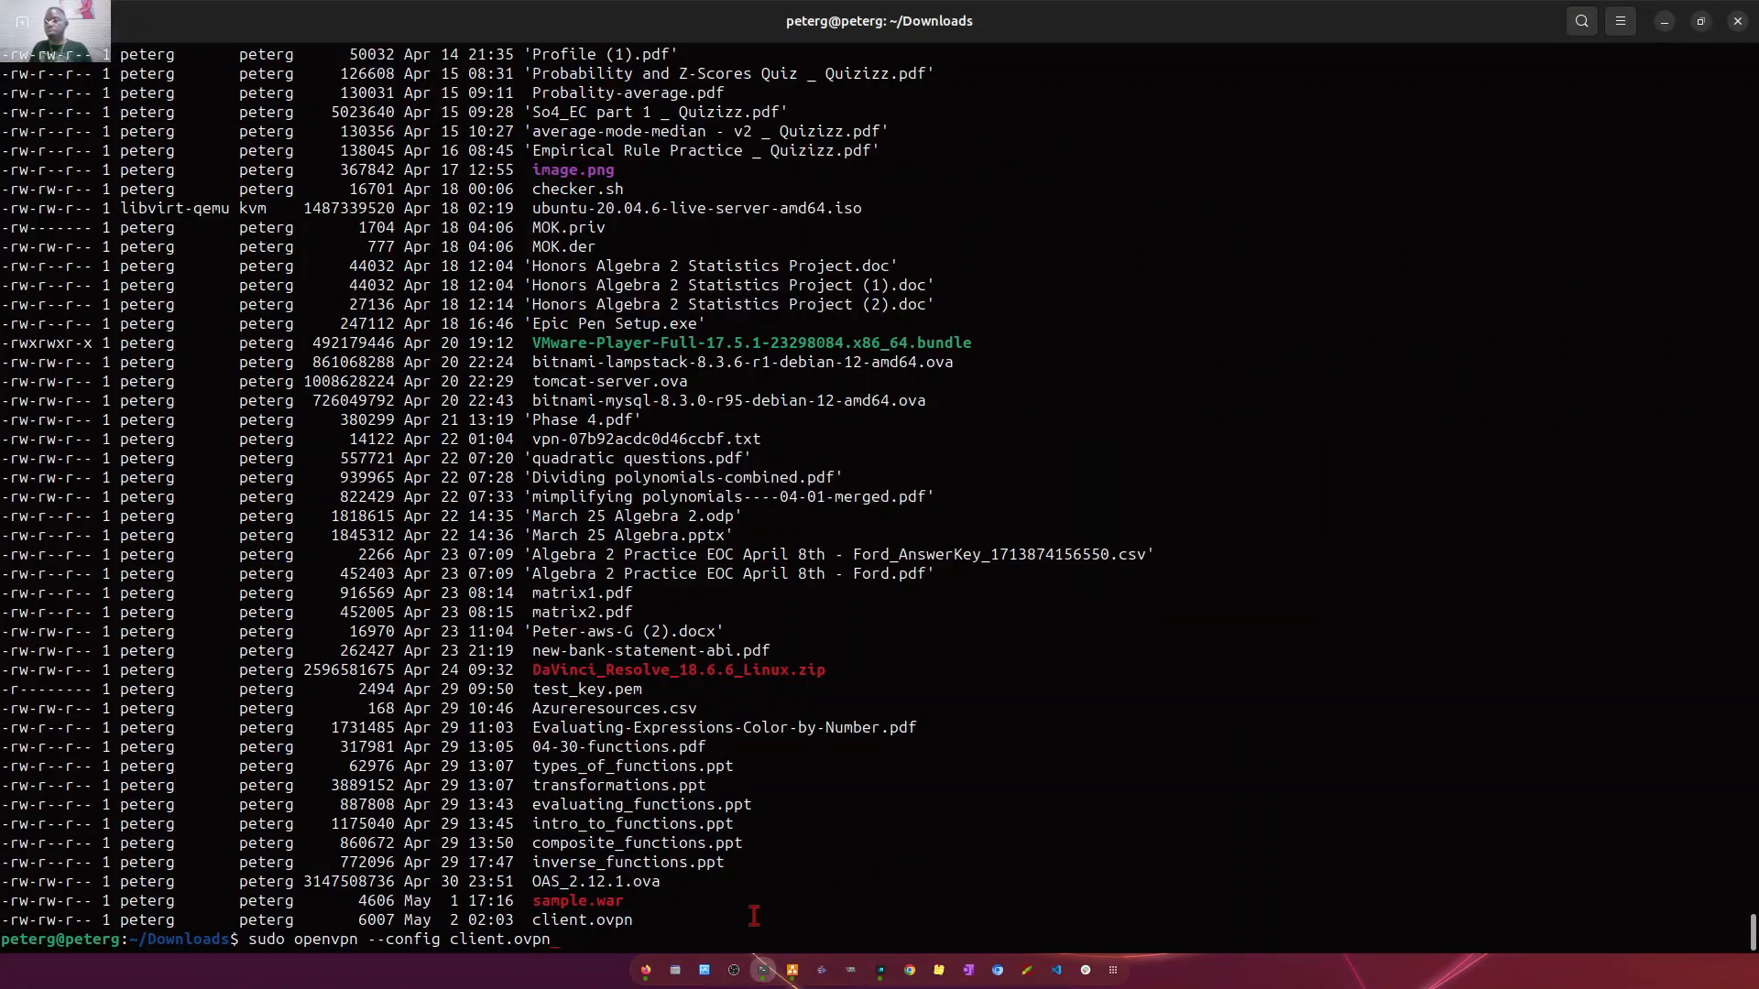
key(Return)
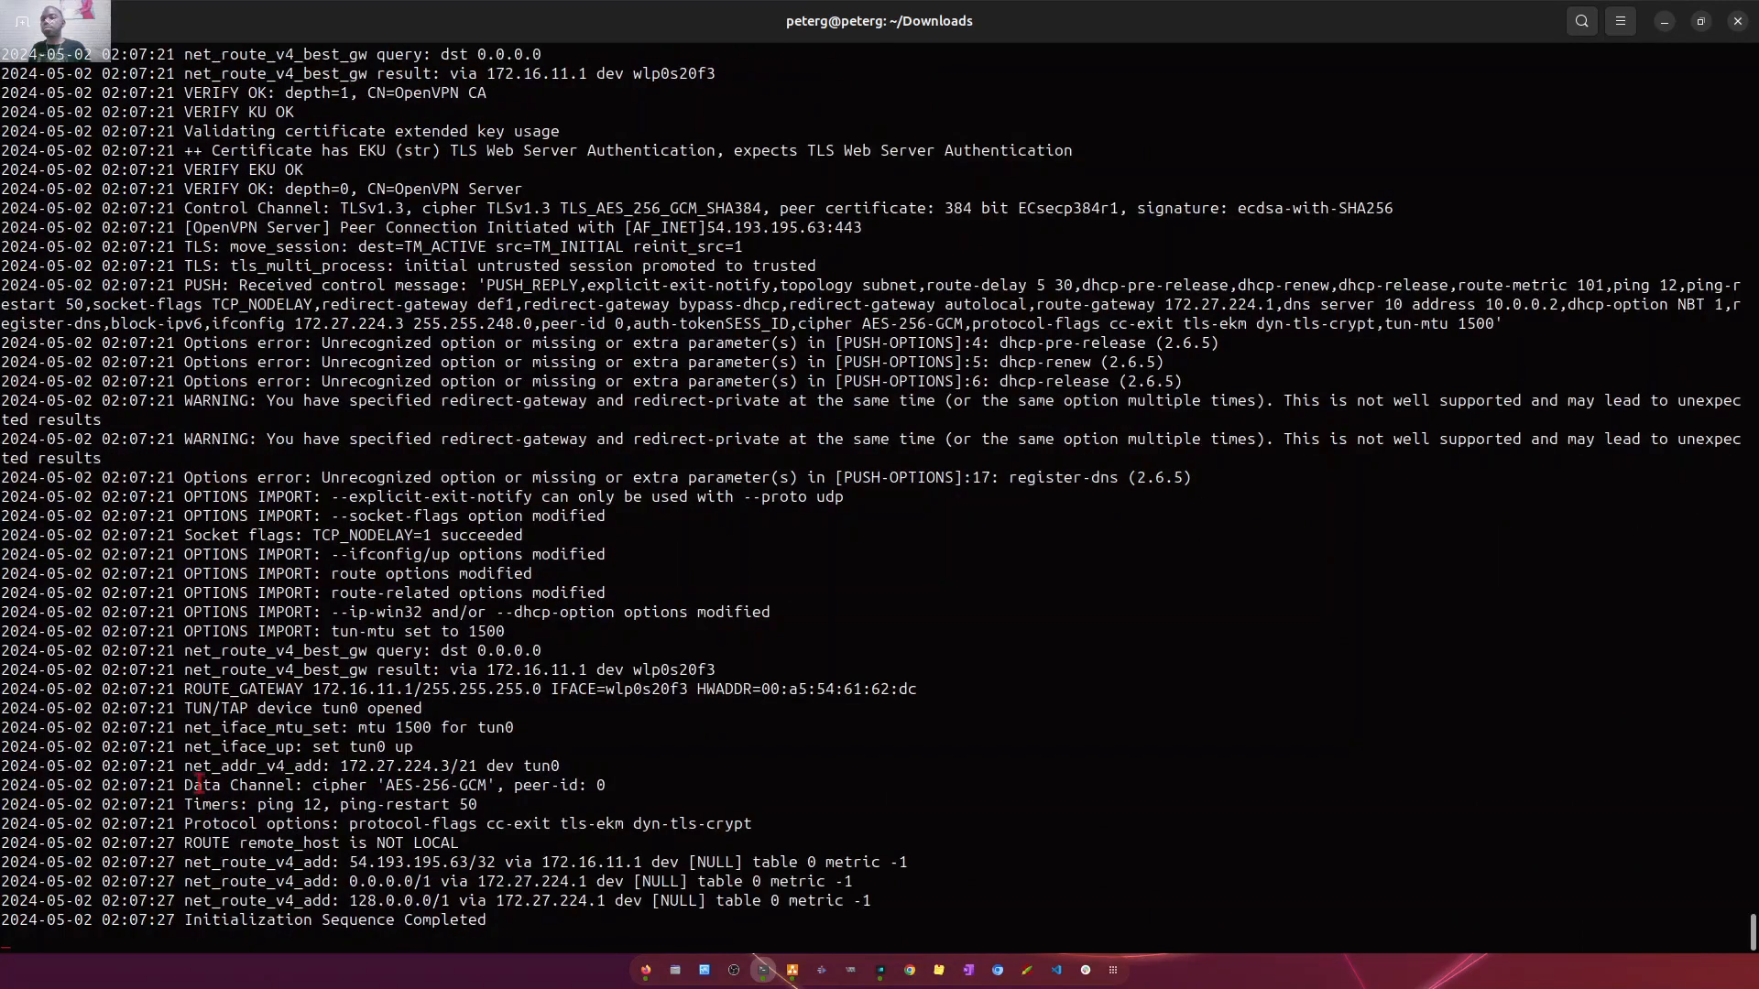
drag(249, 688, 915, 689)
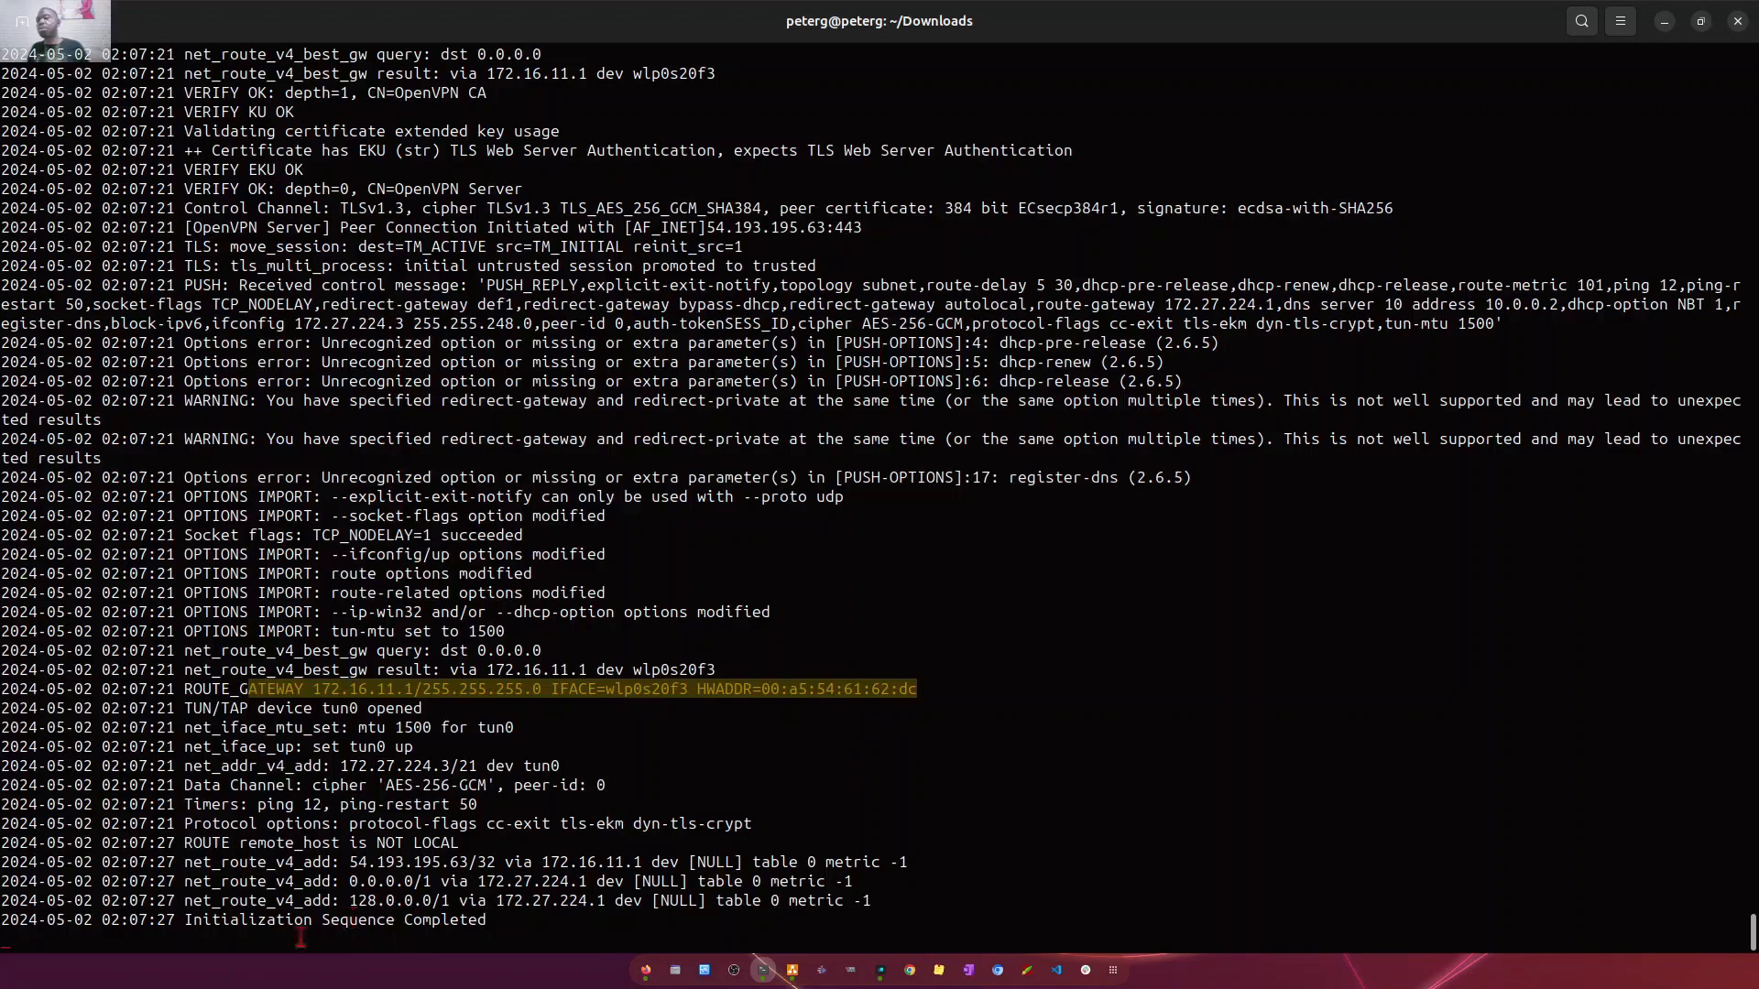
triple_click(259, 943)
drag(525, 919, 296, 920)
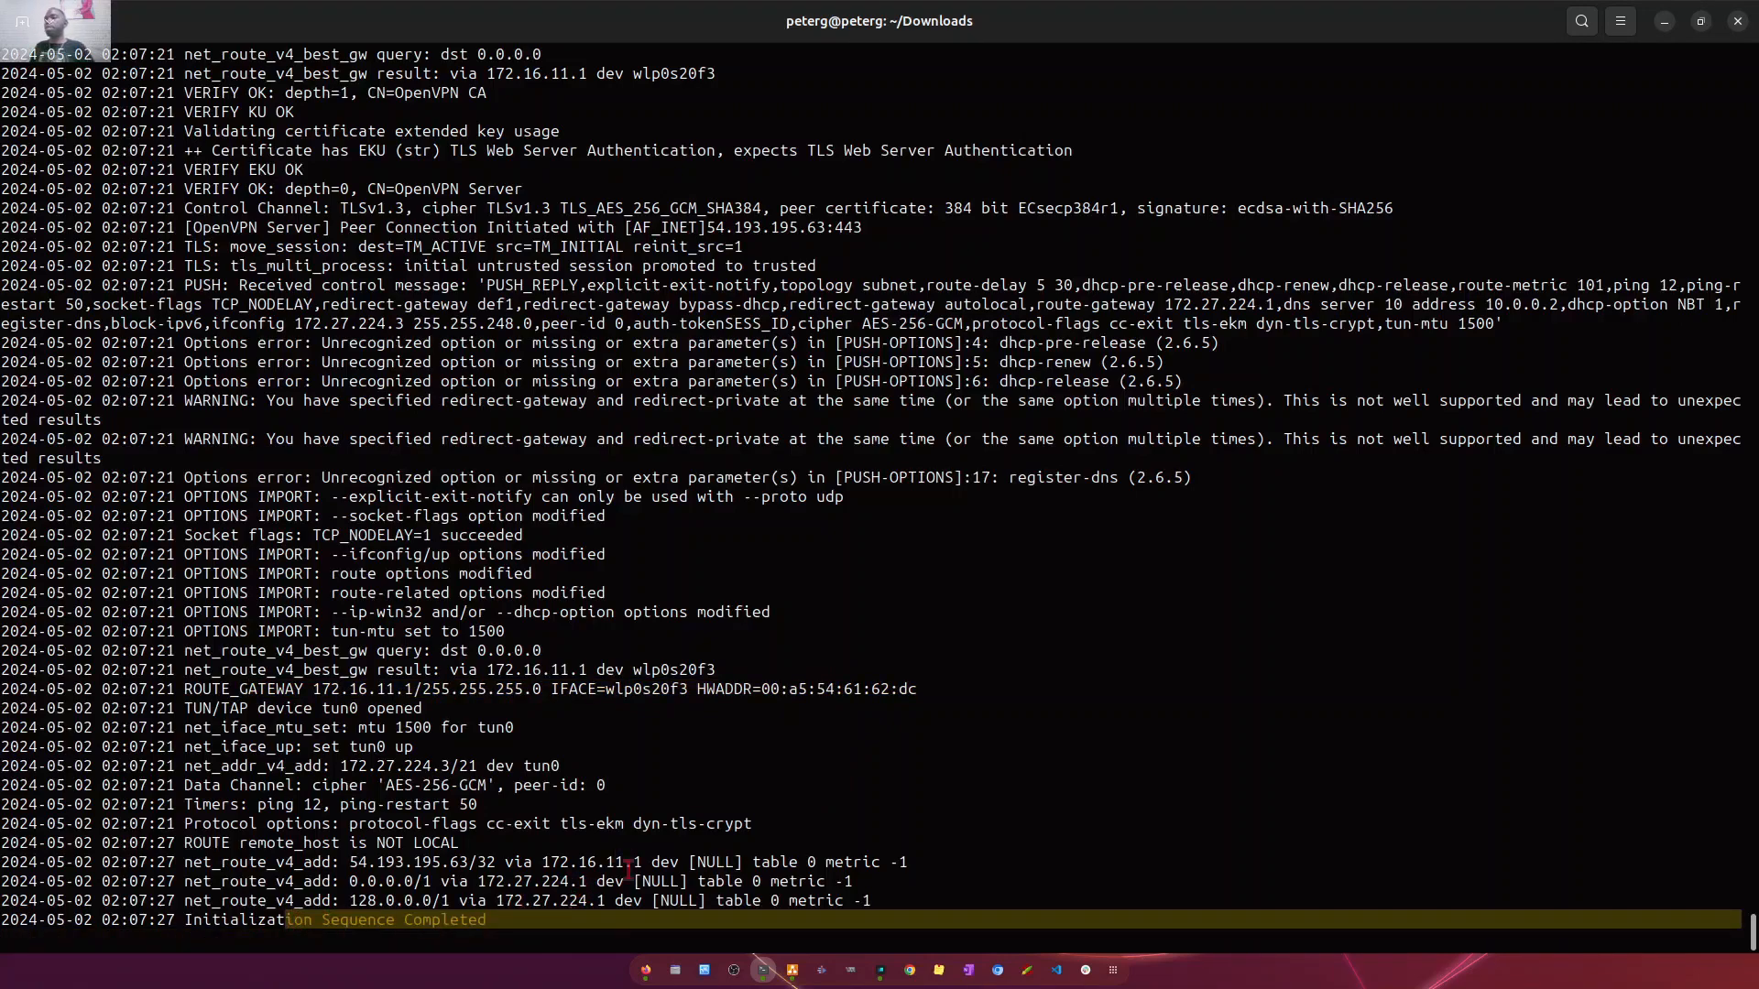
- Switch to Firefox and examine the test user's real address, VPN address, traffic and connection duration under Current Users in the Admin UI
click(646, 970)
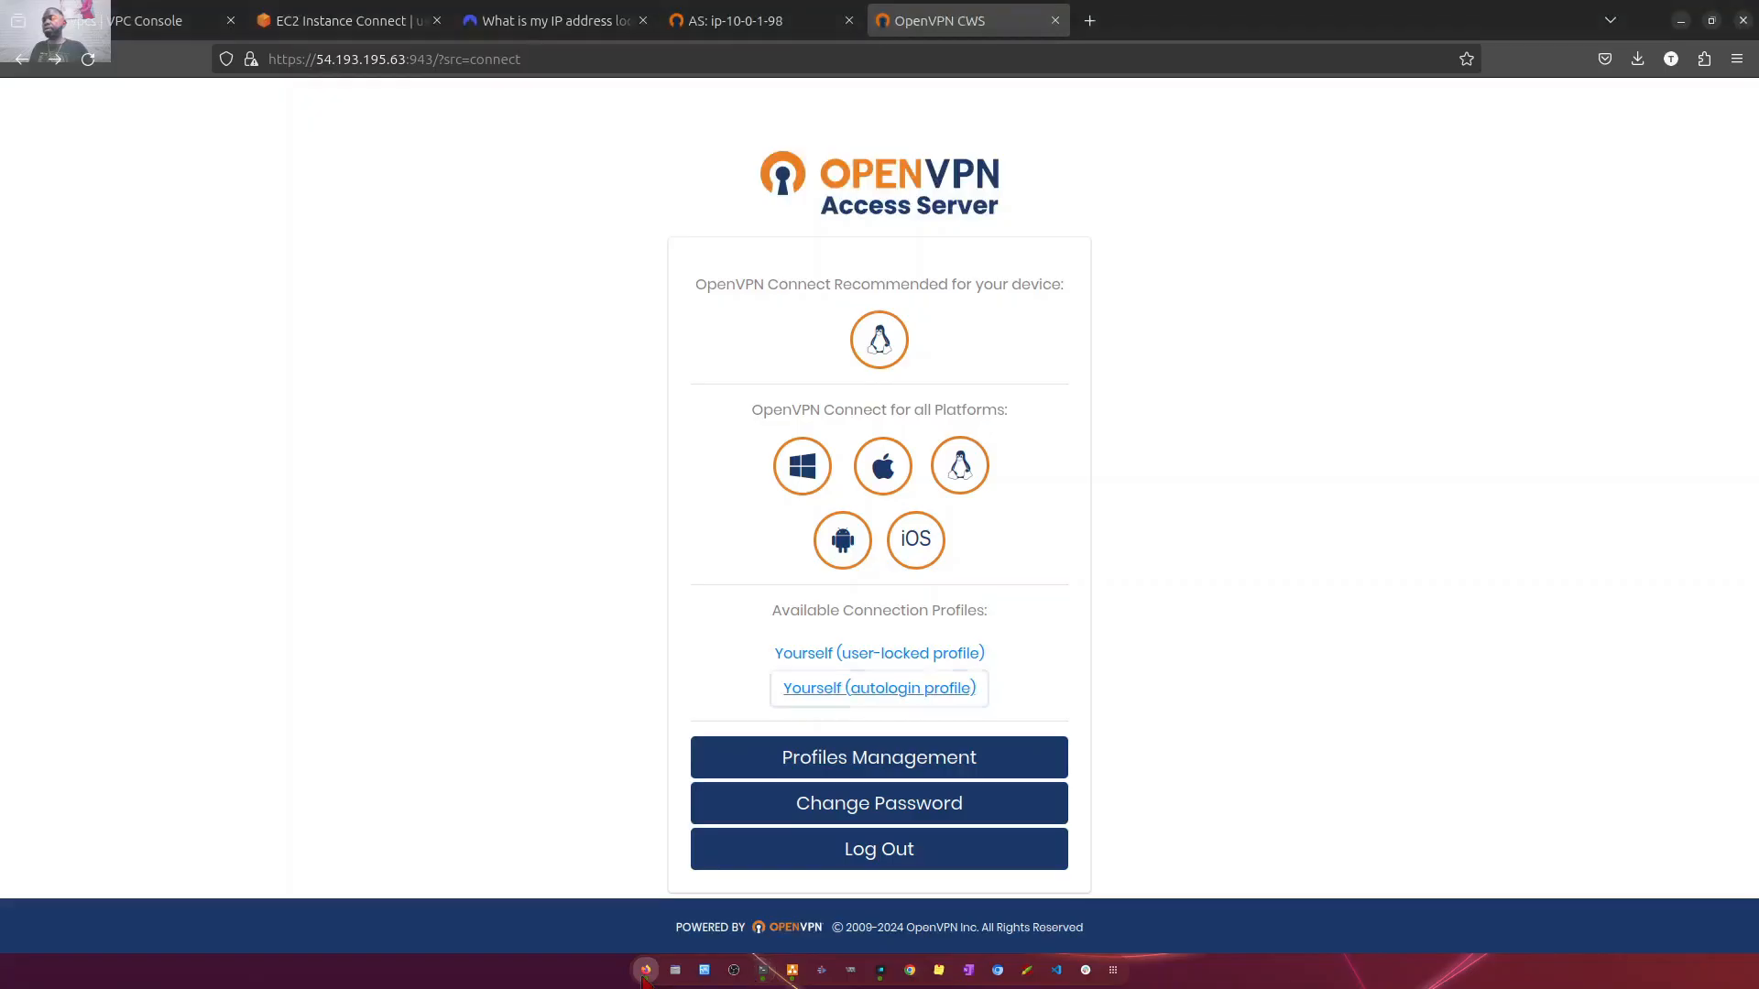
click(736, 23)
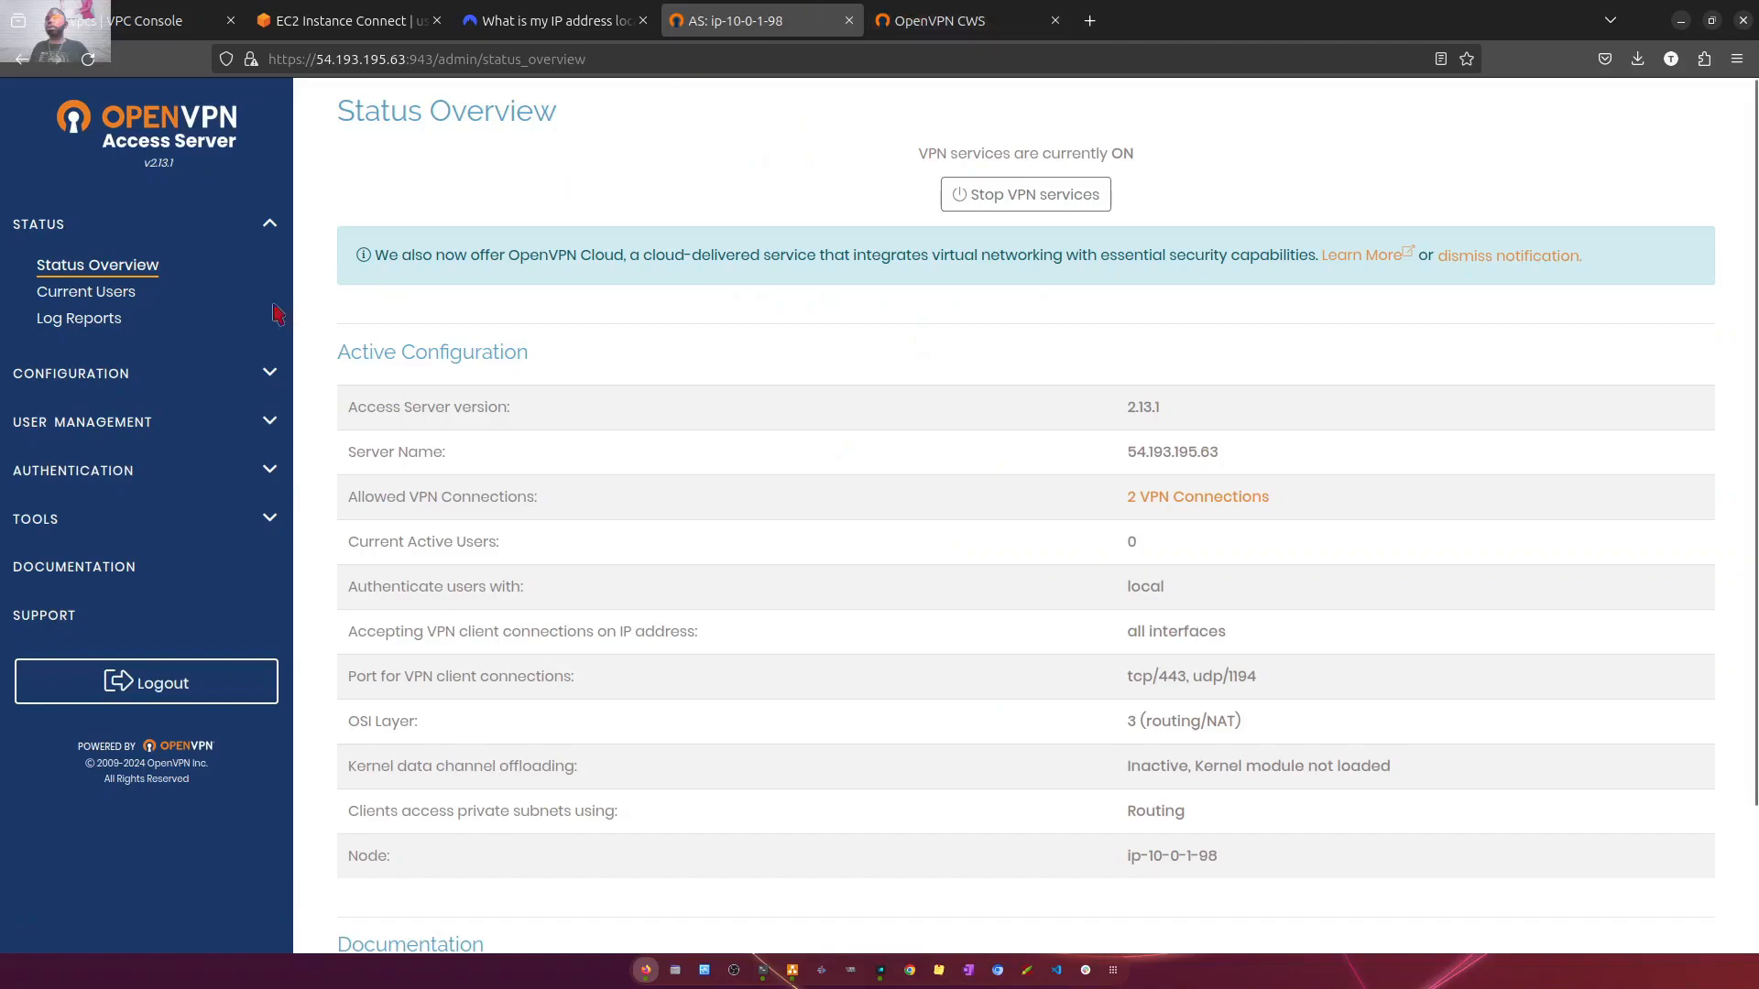
click(109, 325)
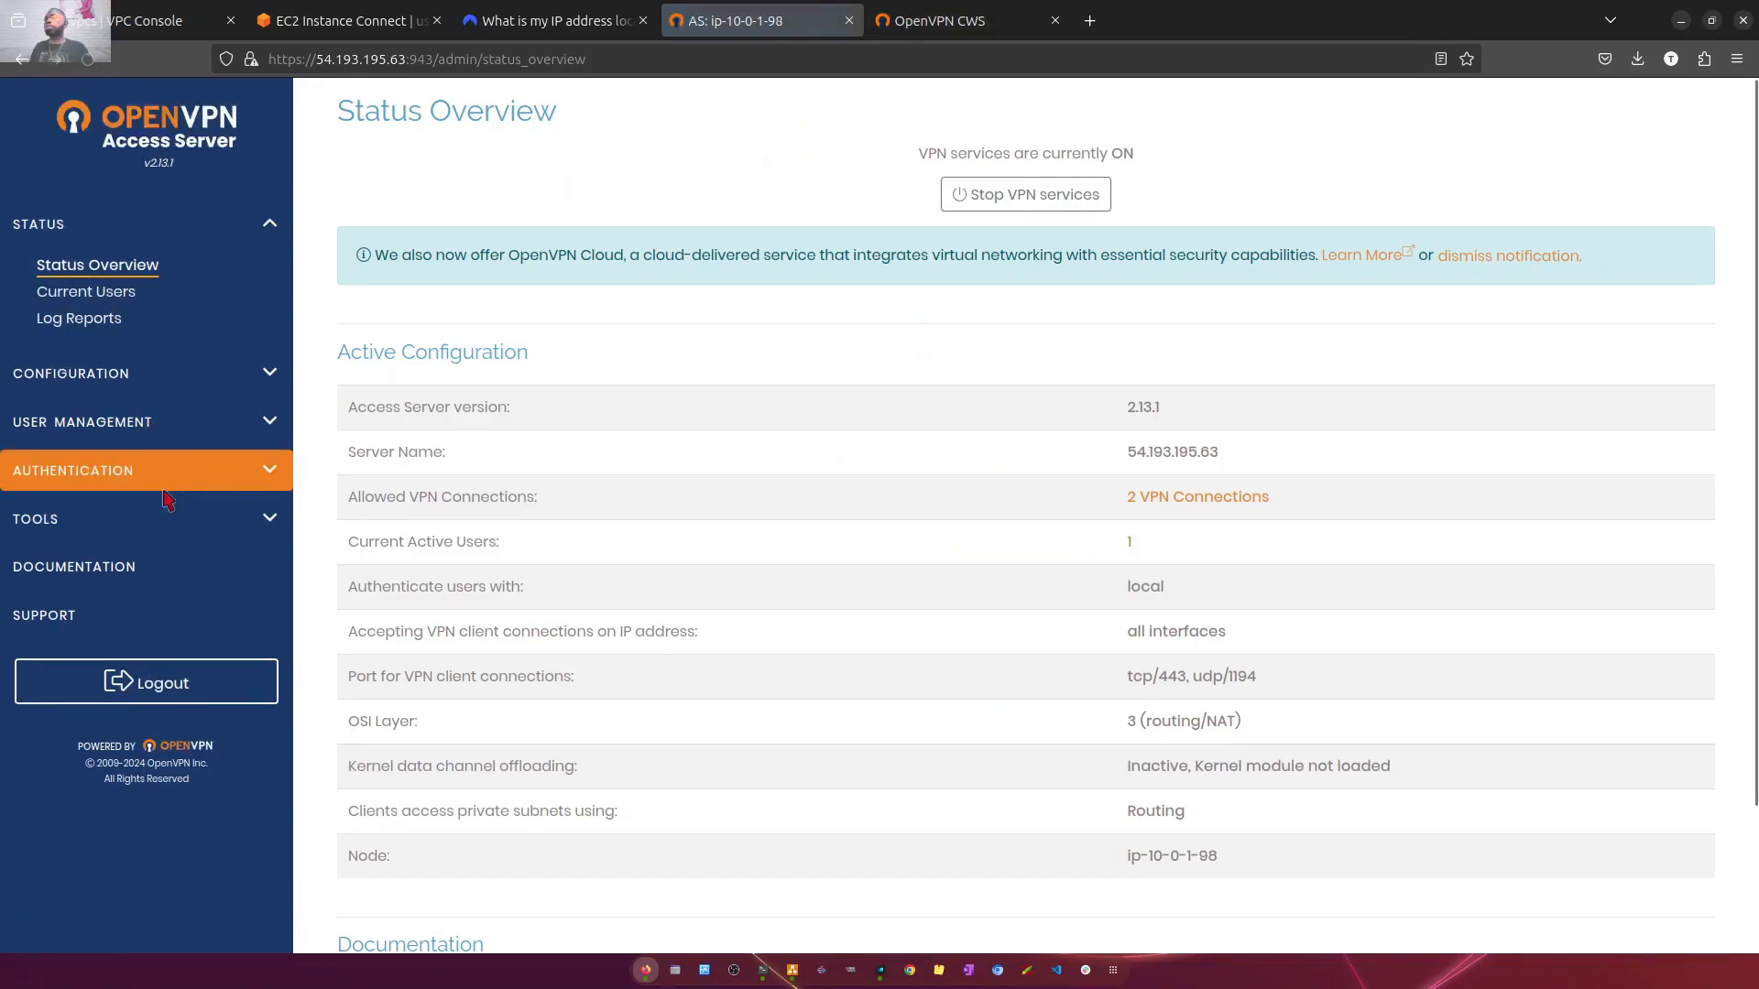
click(87, 291)
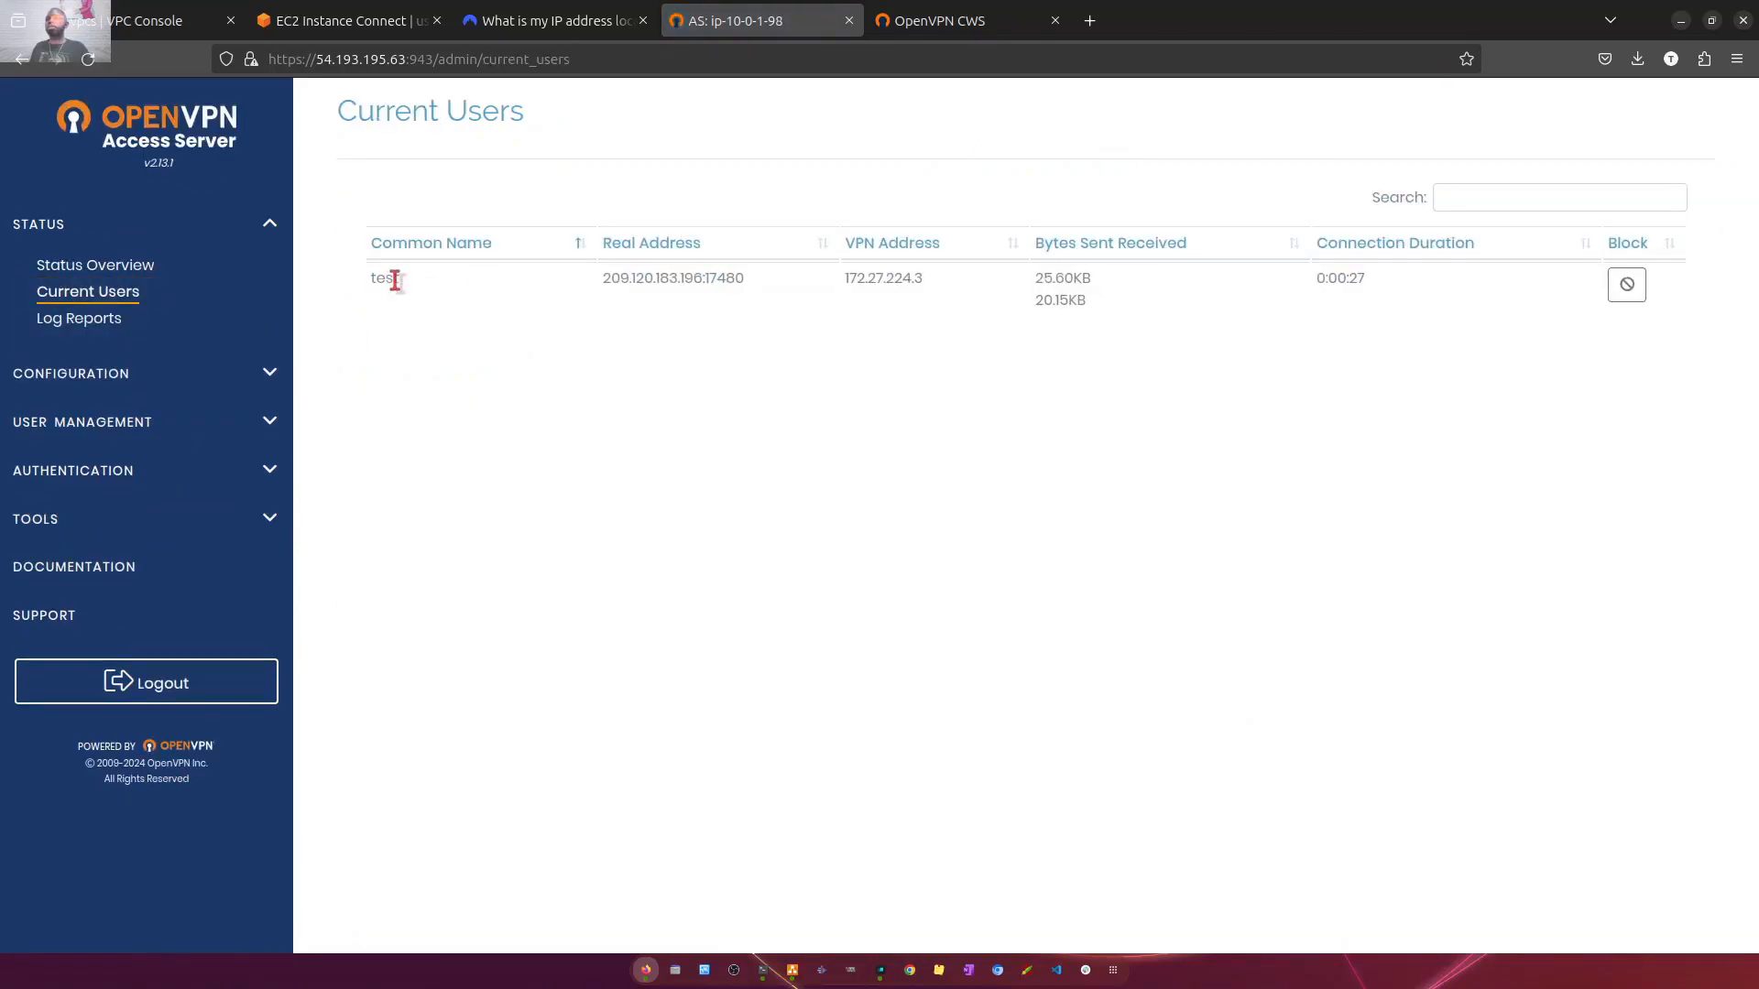
drag(403, 279, 357, 287)
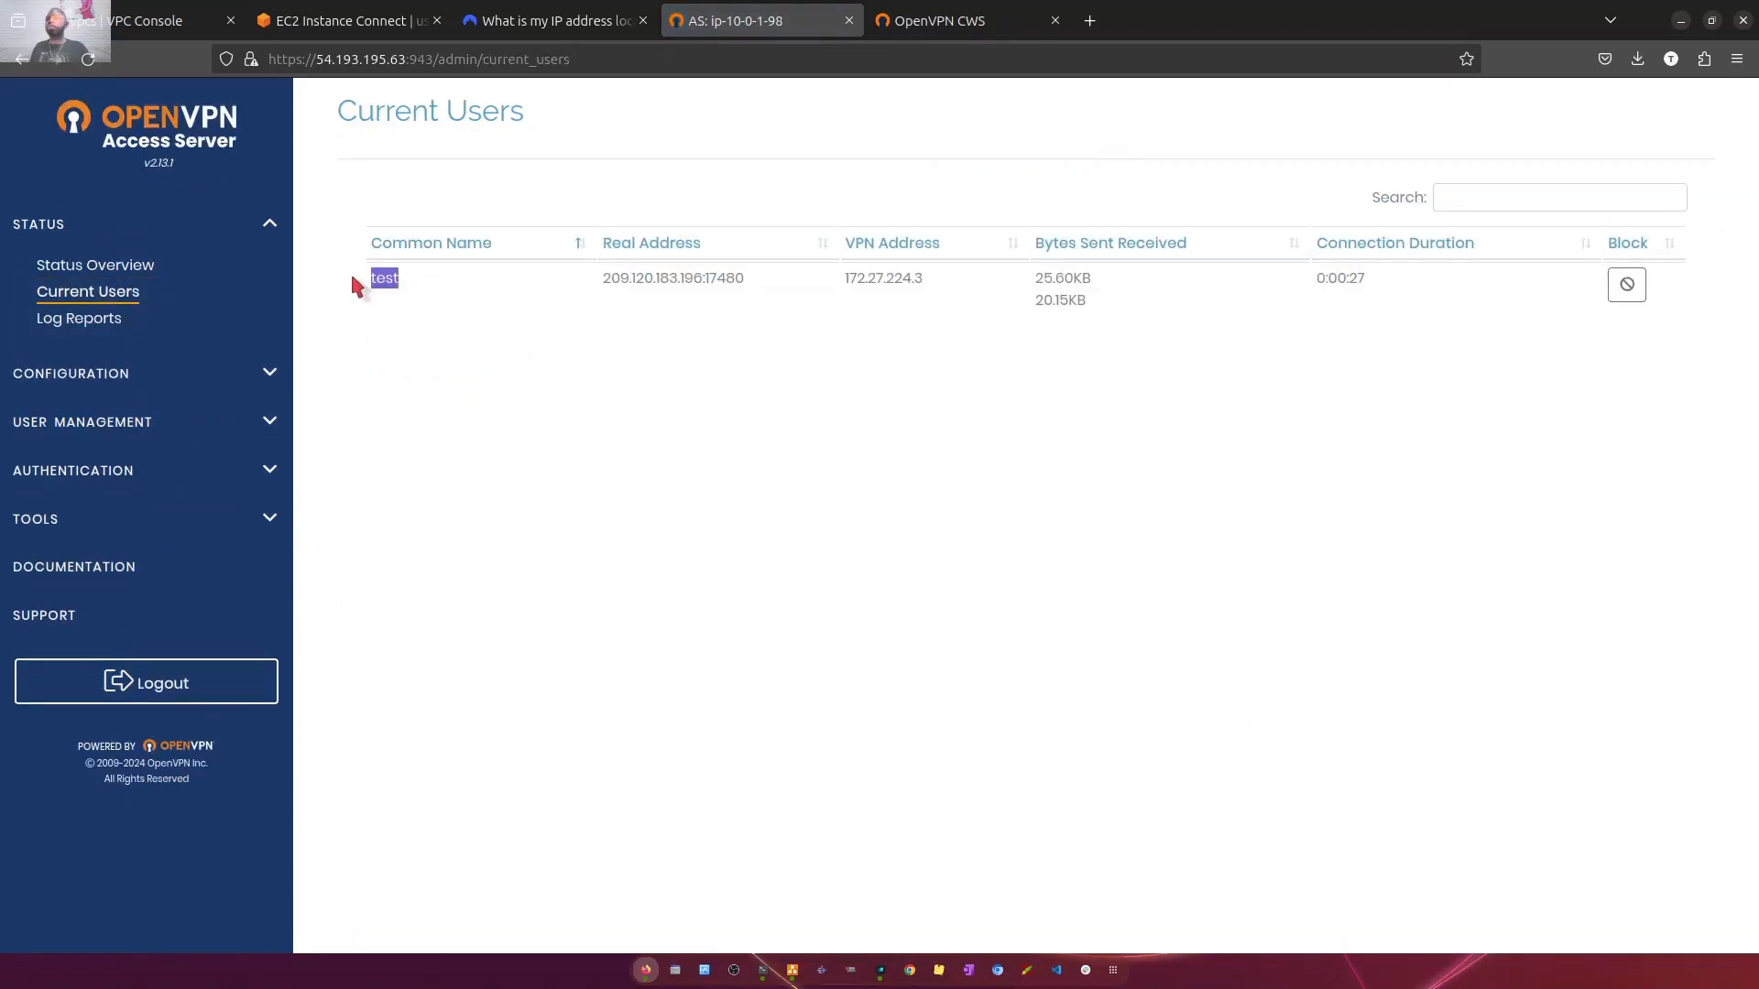
click(617, 275)
triple_click(617, 276)
drag(844, 280, 1136, 304)
drag(1438, 275, 1150, 302)
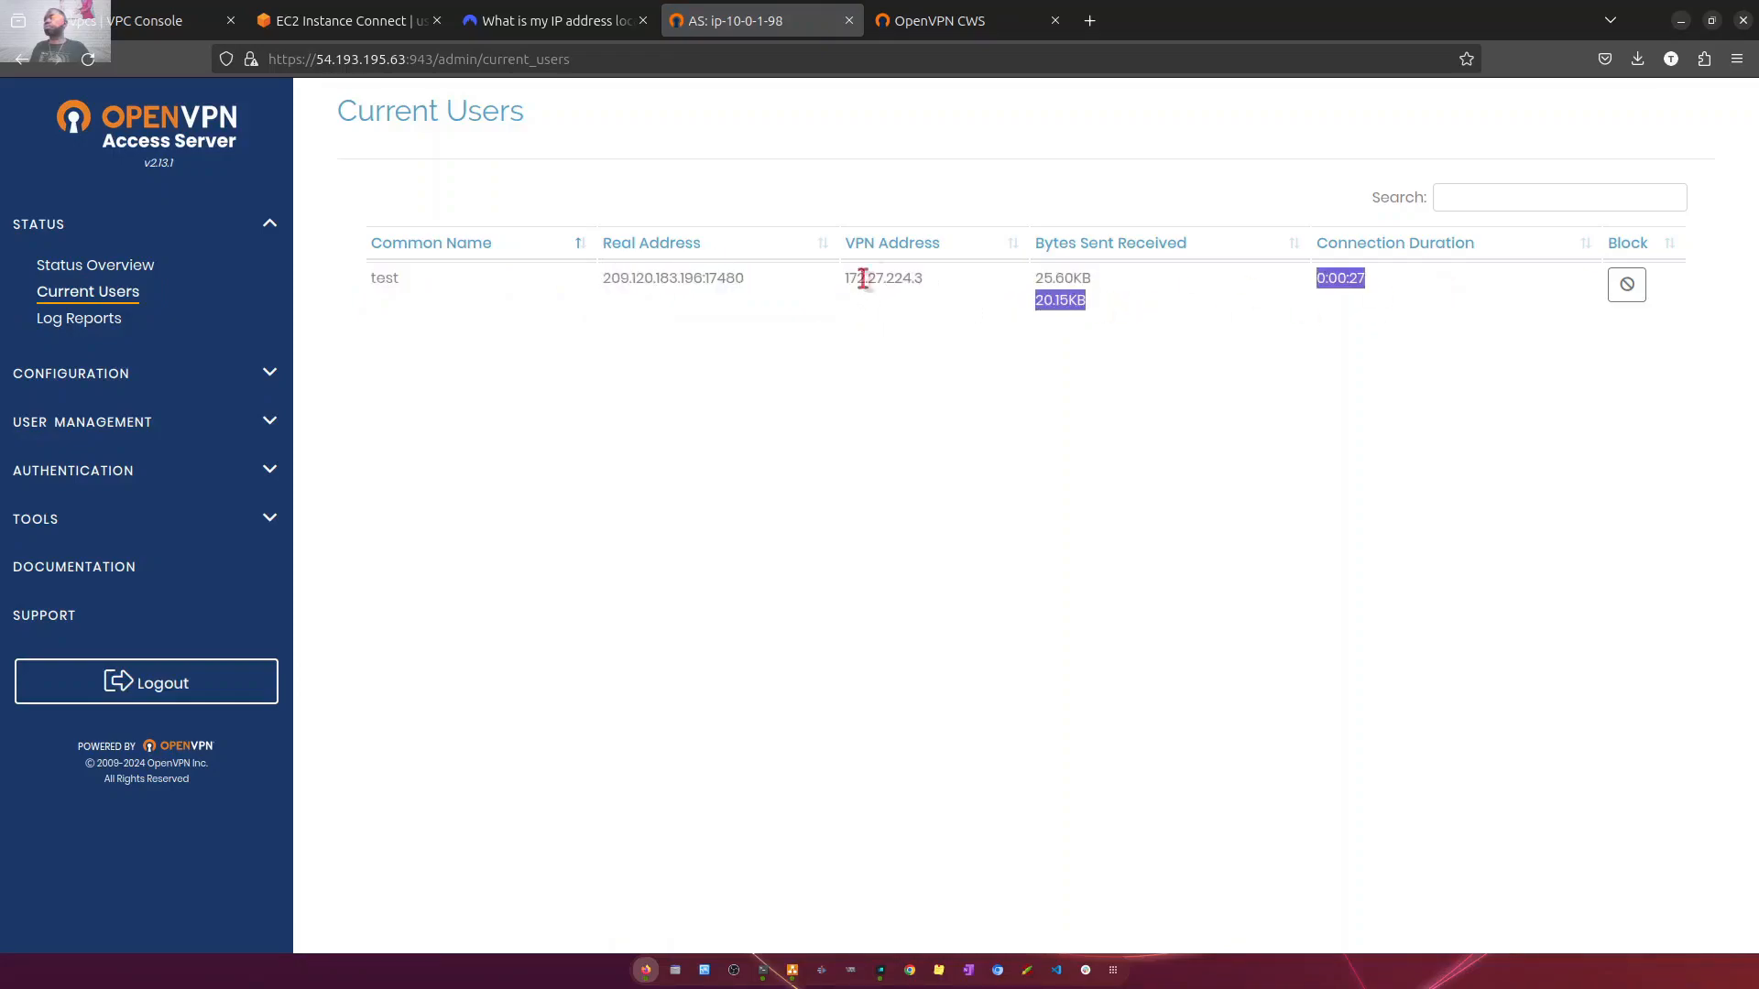
- Examine the public IP address on the NordVPN What is my IP page for comparison with the VPN client's real address
click(513, 26)
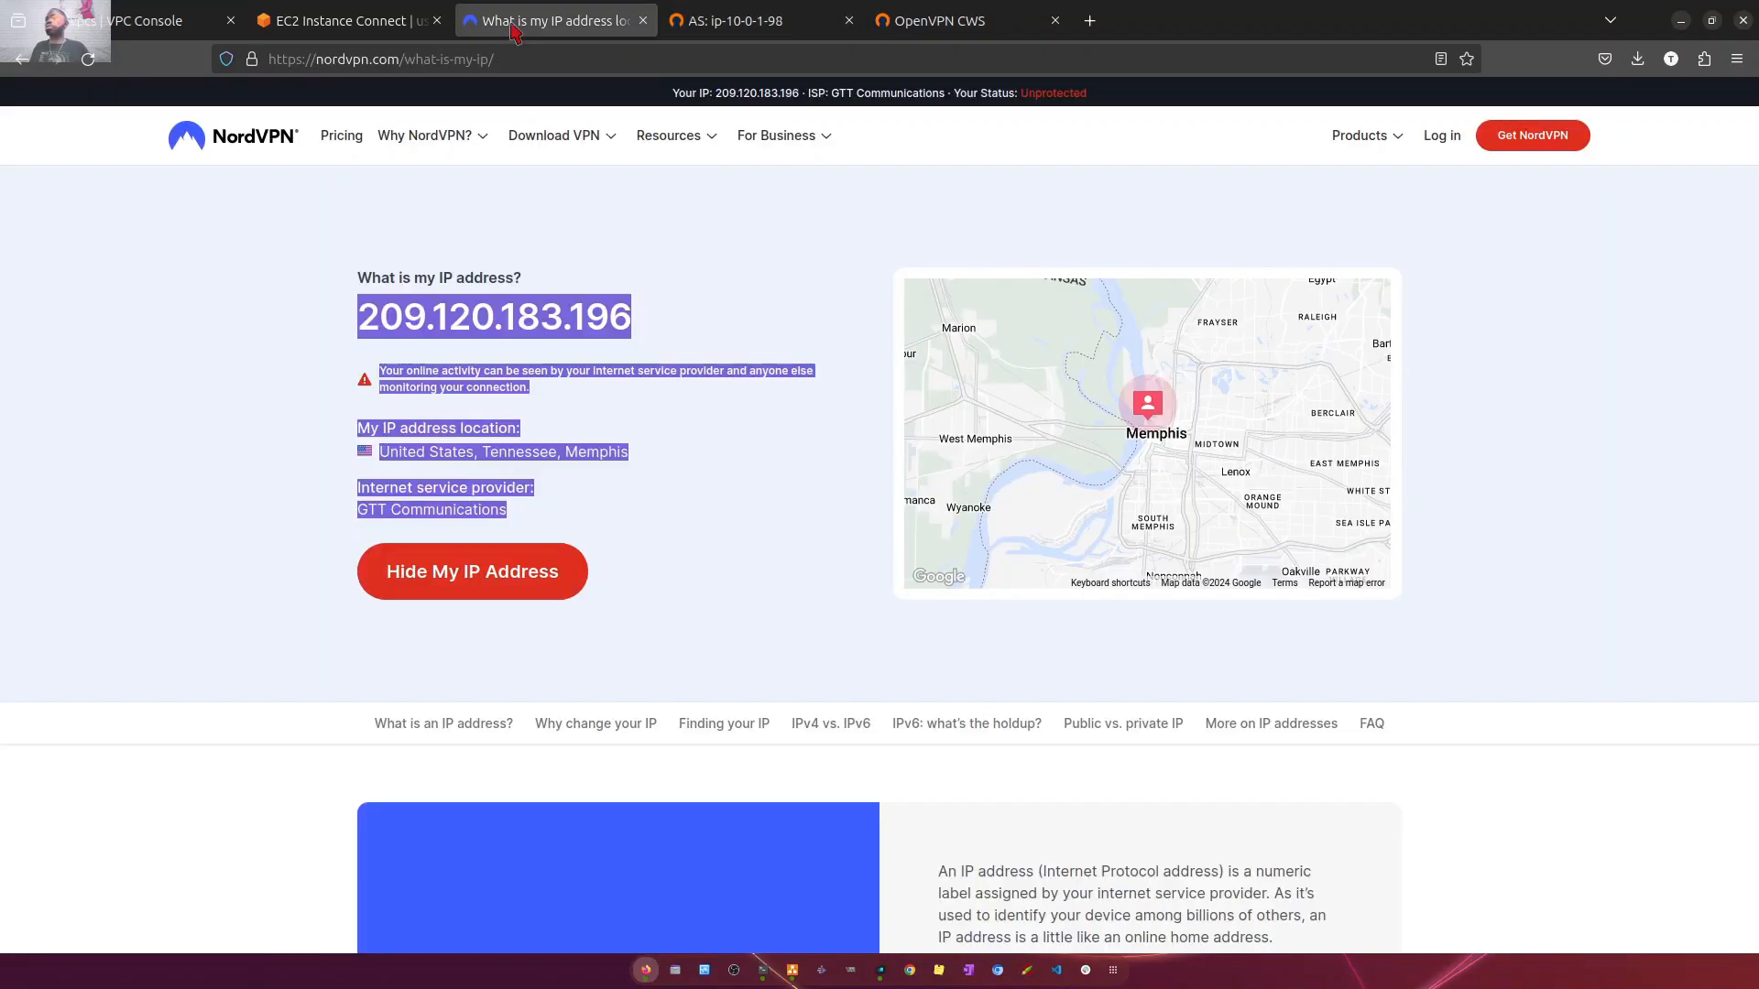
click(687, 492)
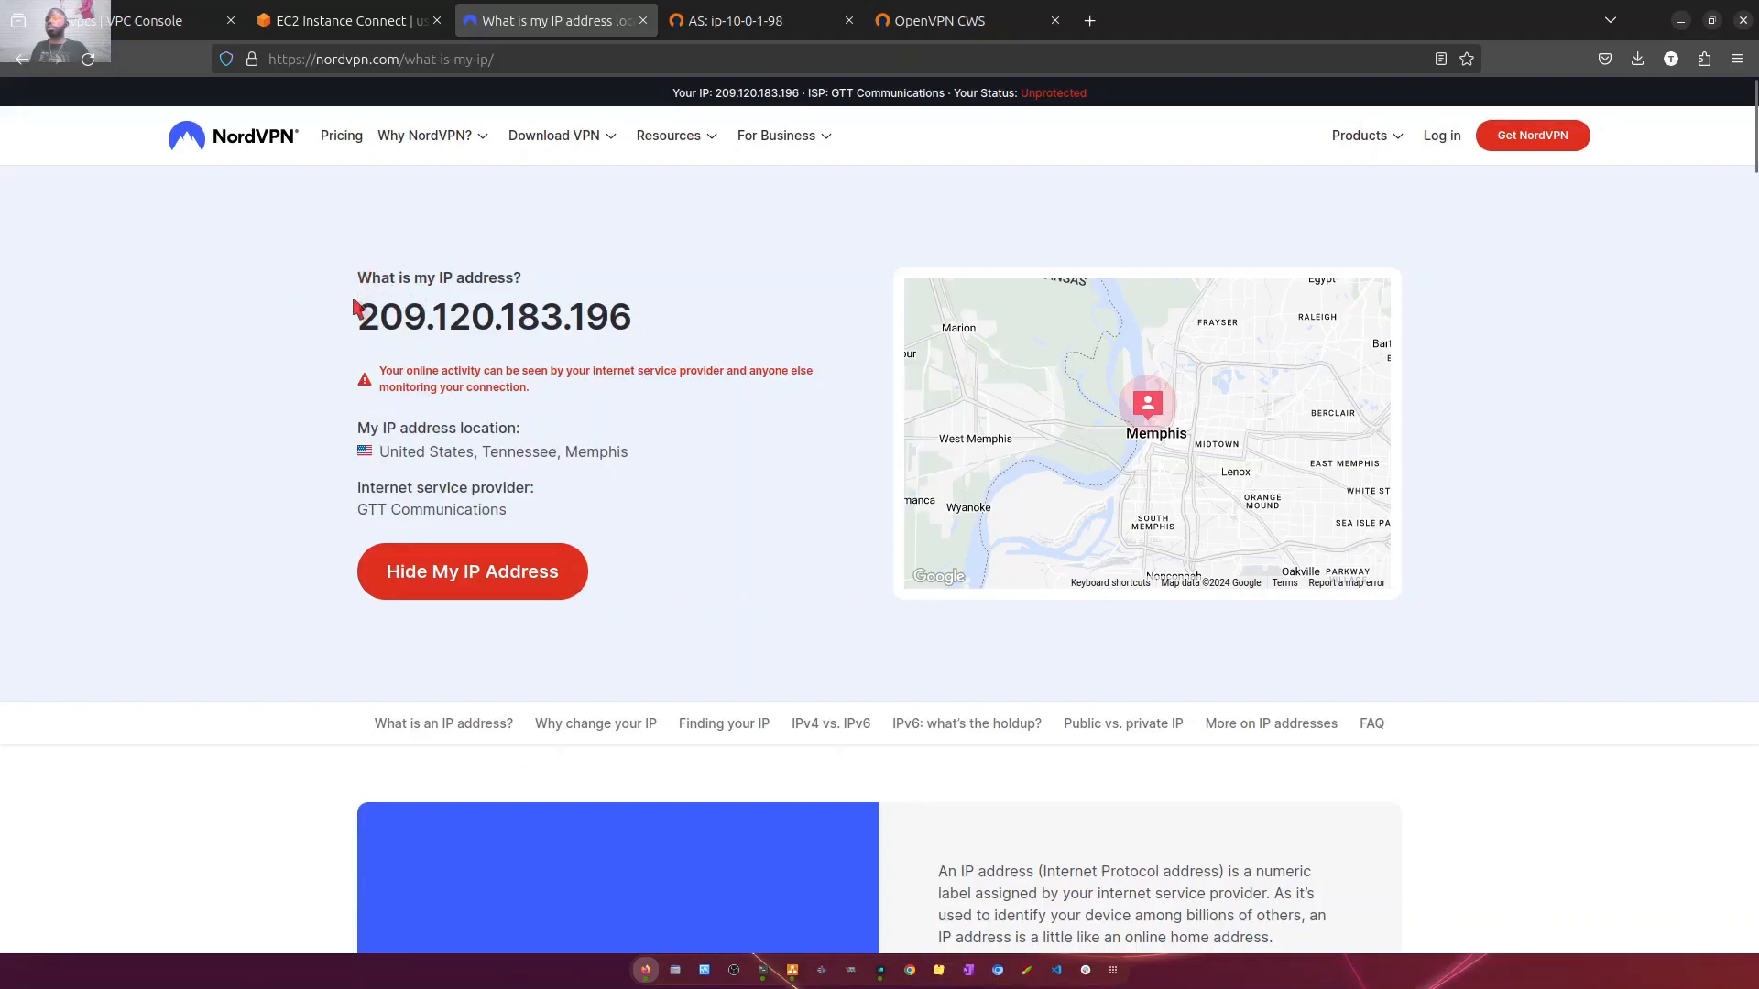
drag(357, 318, 869, 327)
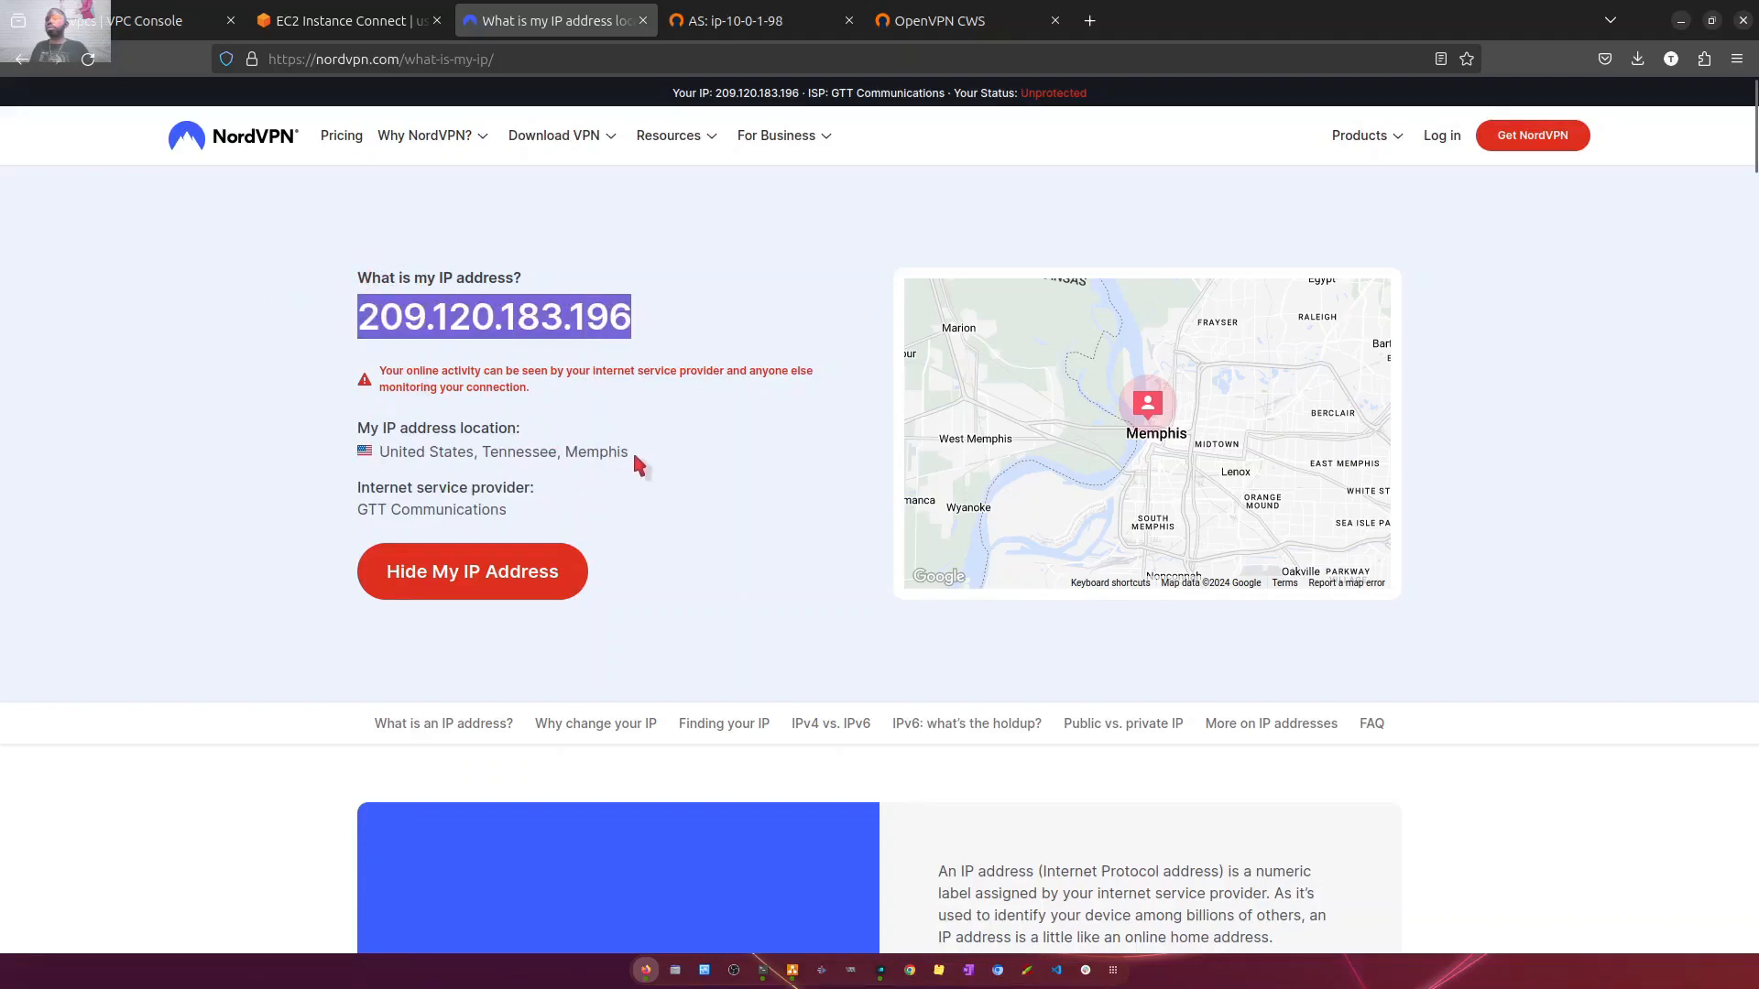
- Reload the What is my IP page and compare the public IP address, location and internet service provider shown before and after the reload
drag(638, 457, 362, 467)
drag(552, 513, 364, 507)
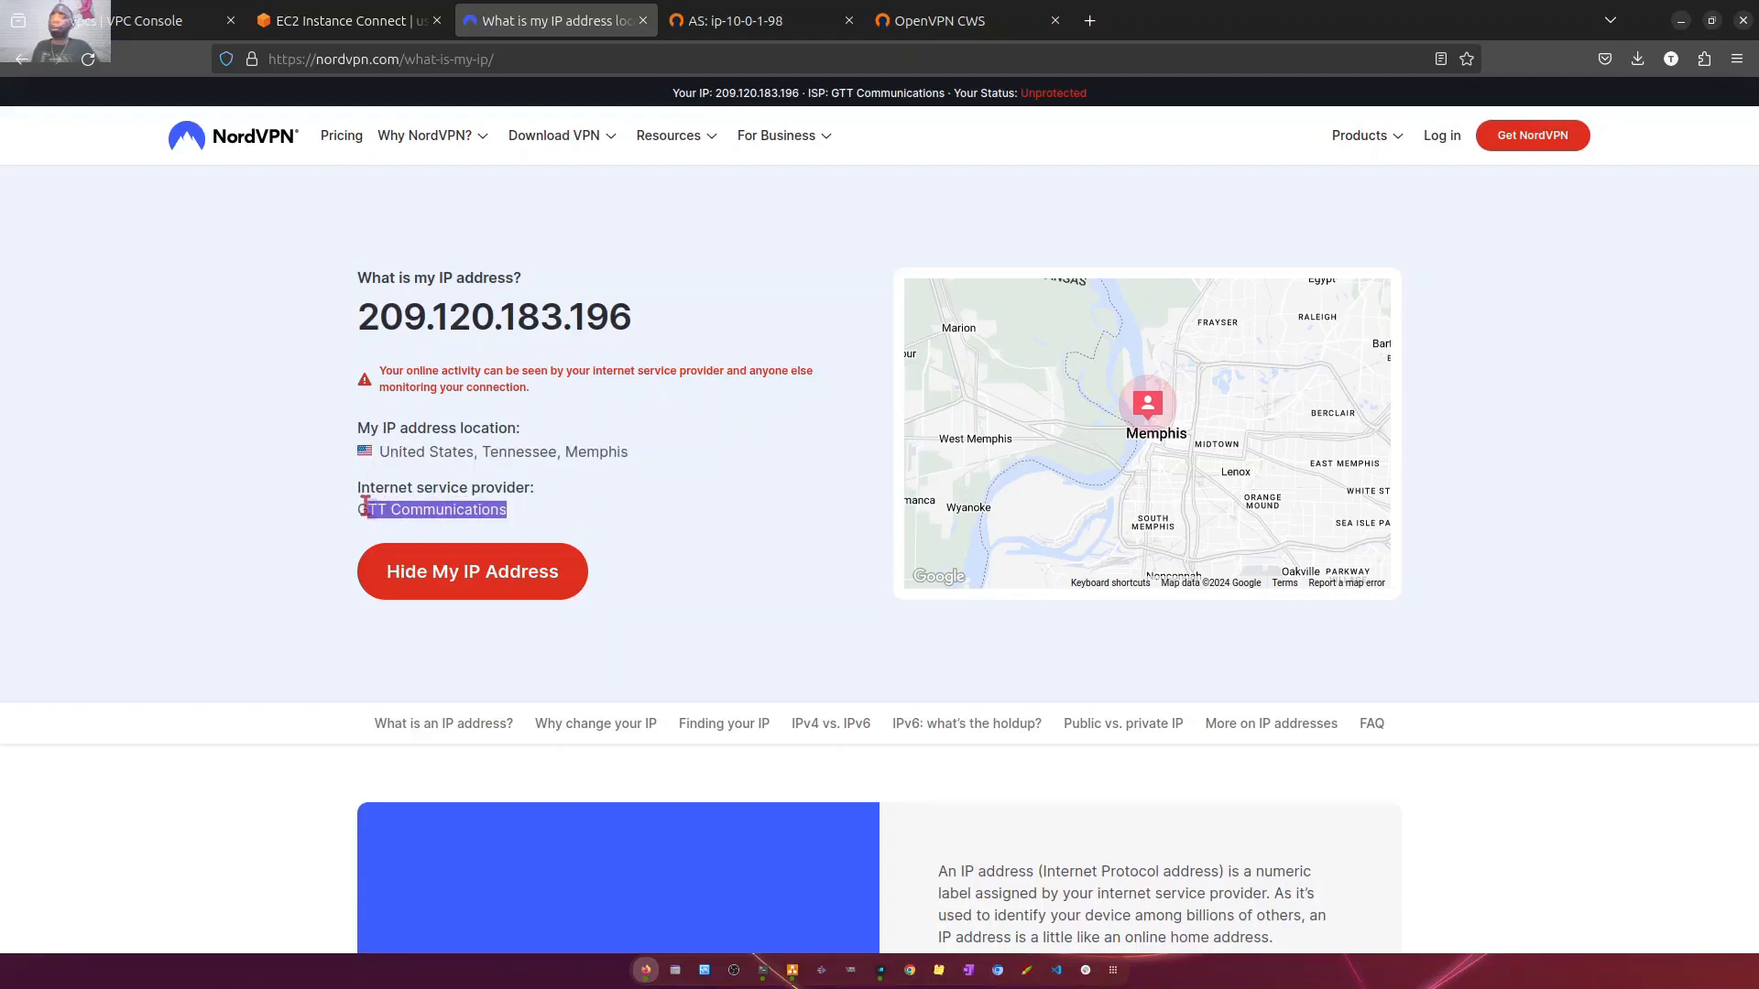
click(88, 61)
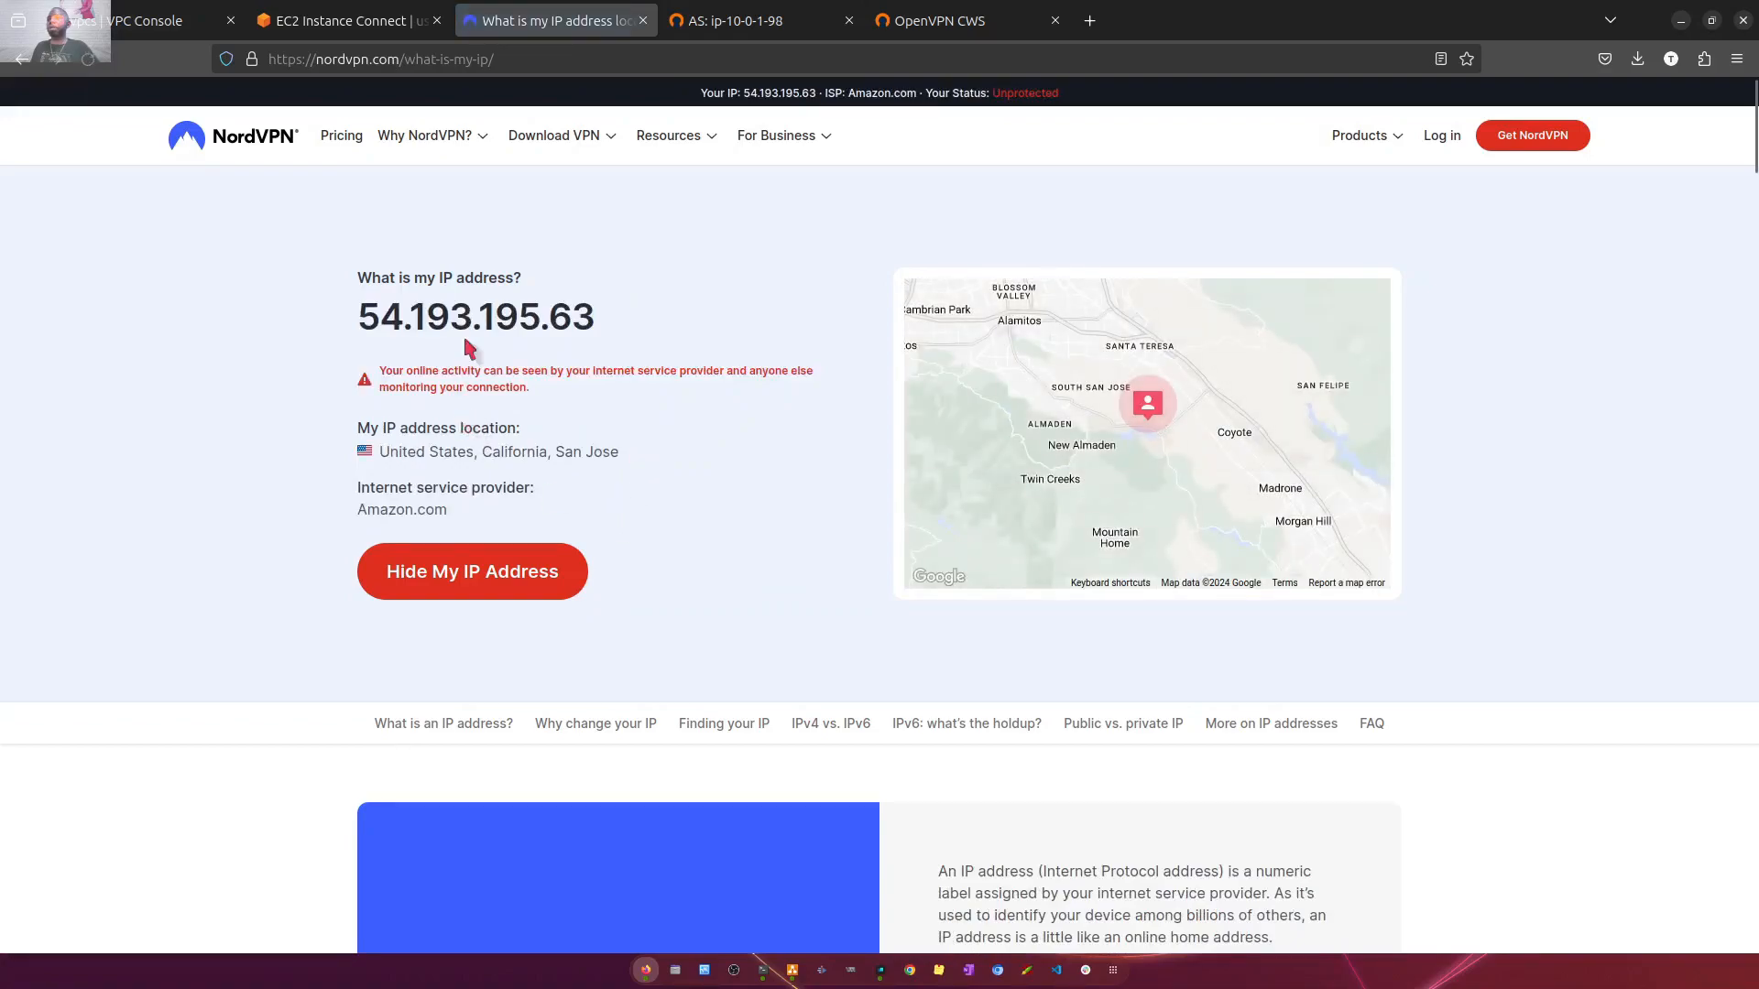
drag(364, 316, 727, 321)
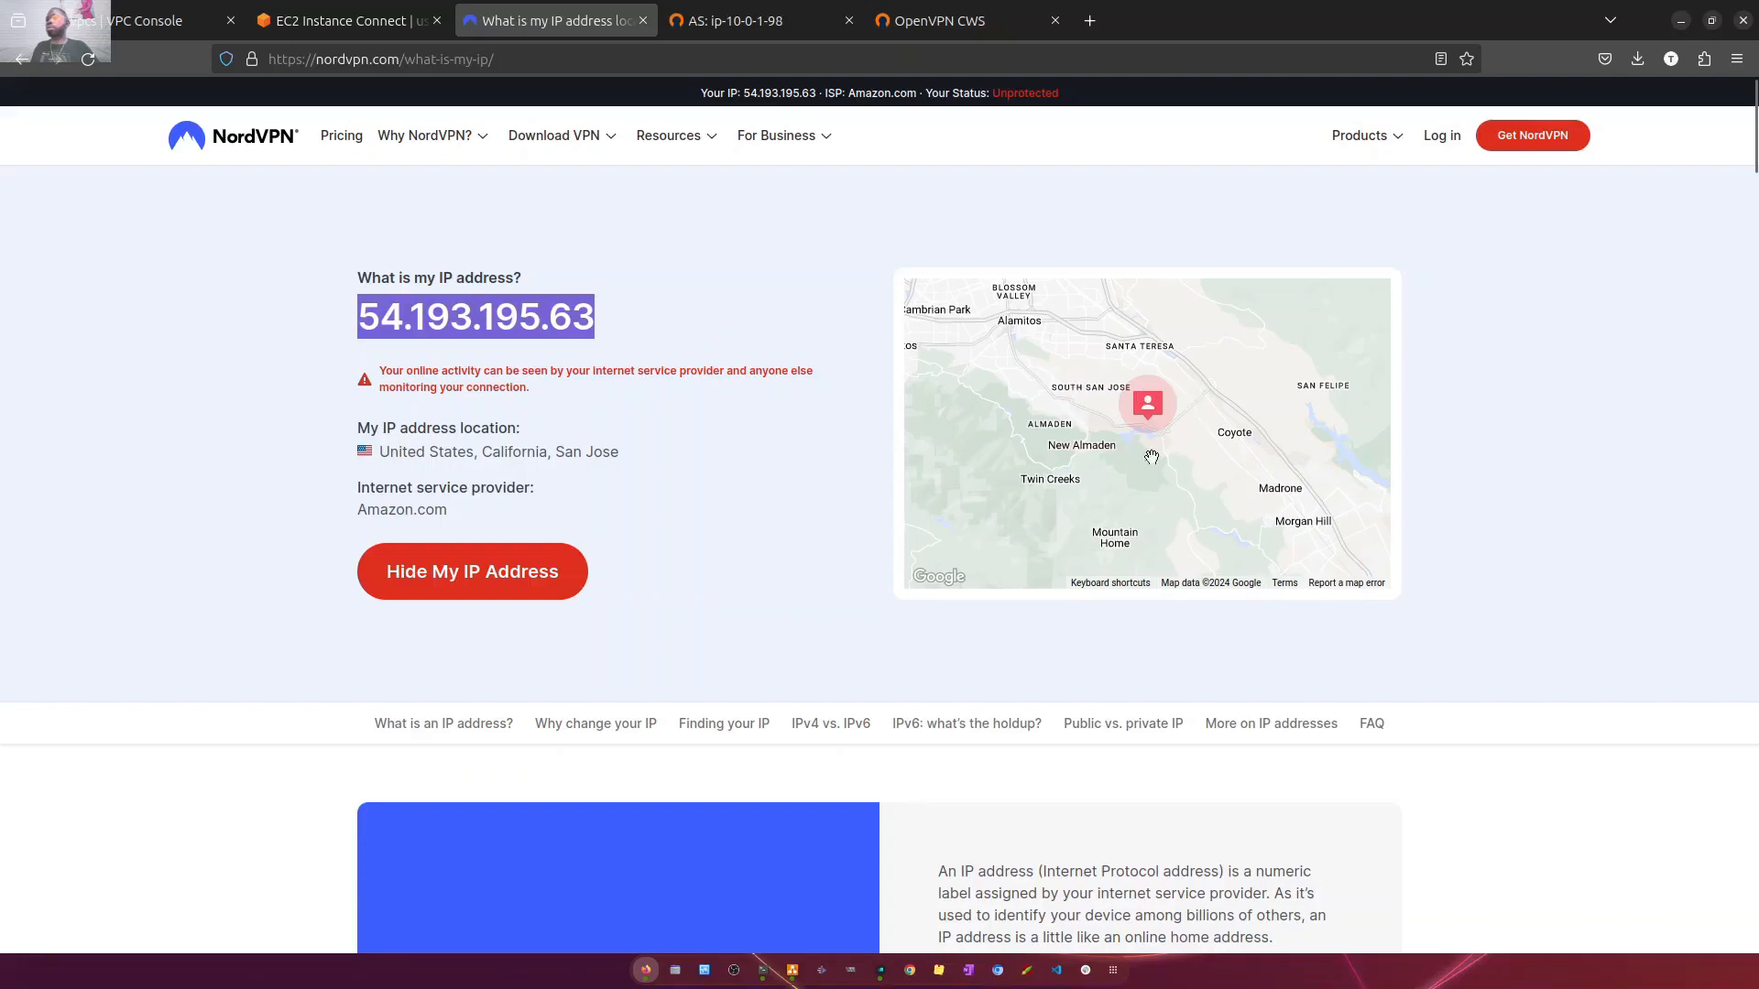
drag(641, 458, 376, 456)
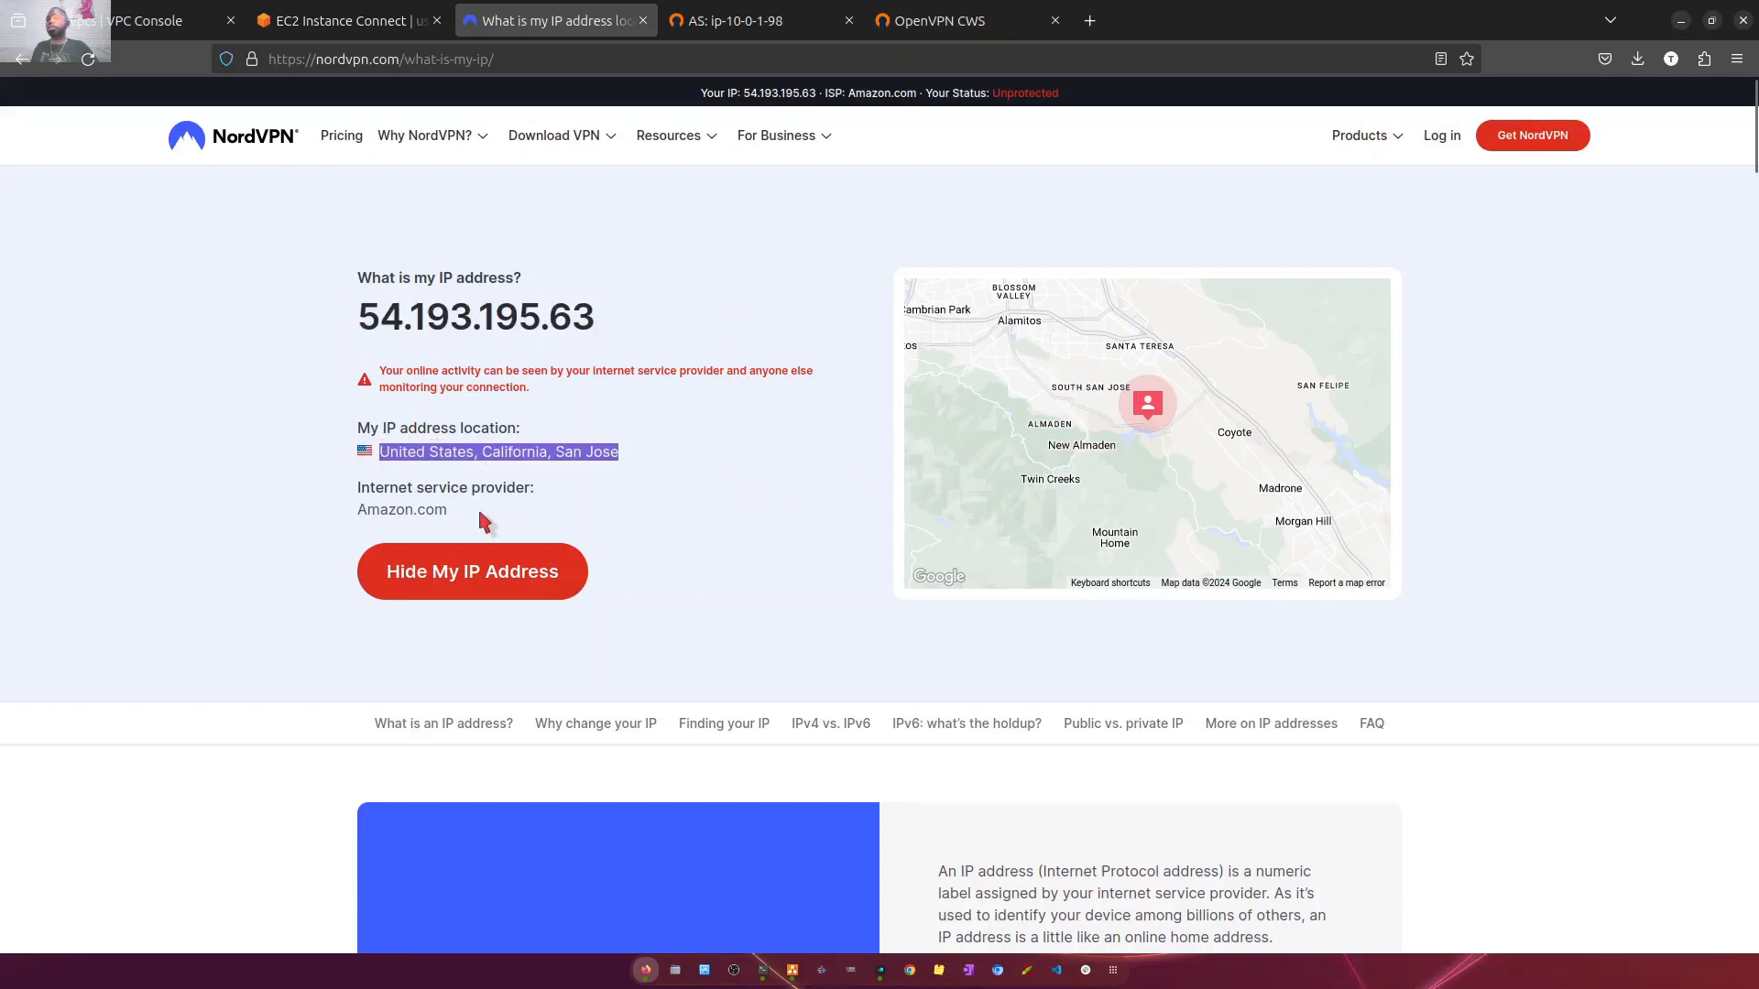
mouse_move(465, 524)
mouse_down()
mouse_move(351, 493)
mouse_move(460, 520)
mouse_up()
click(349, 492)
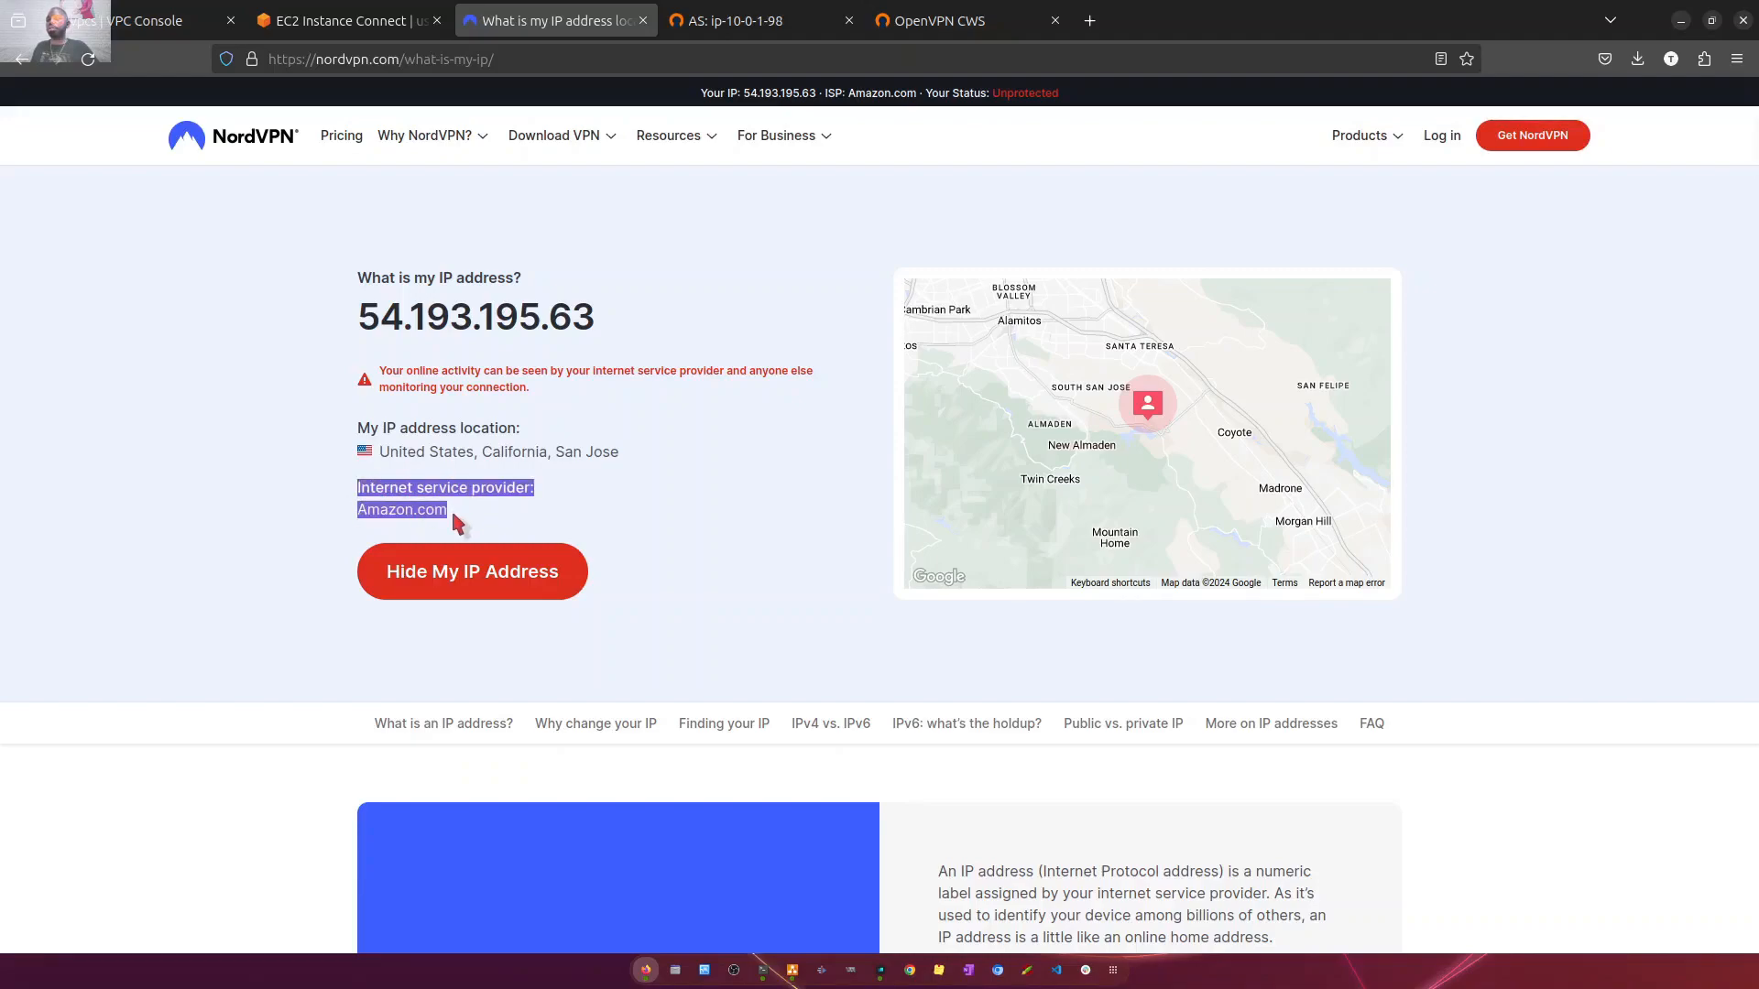
click(464, 517)
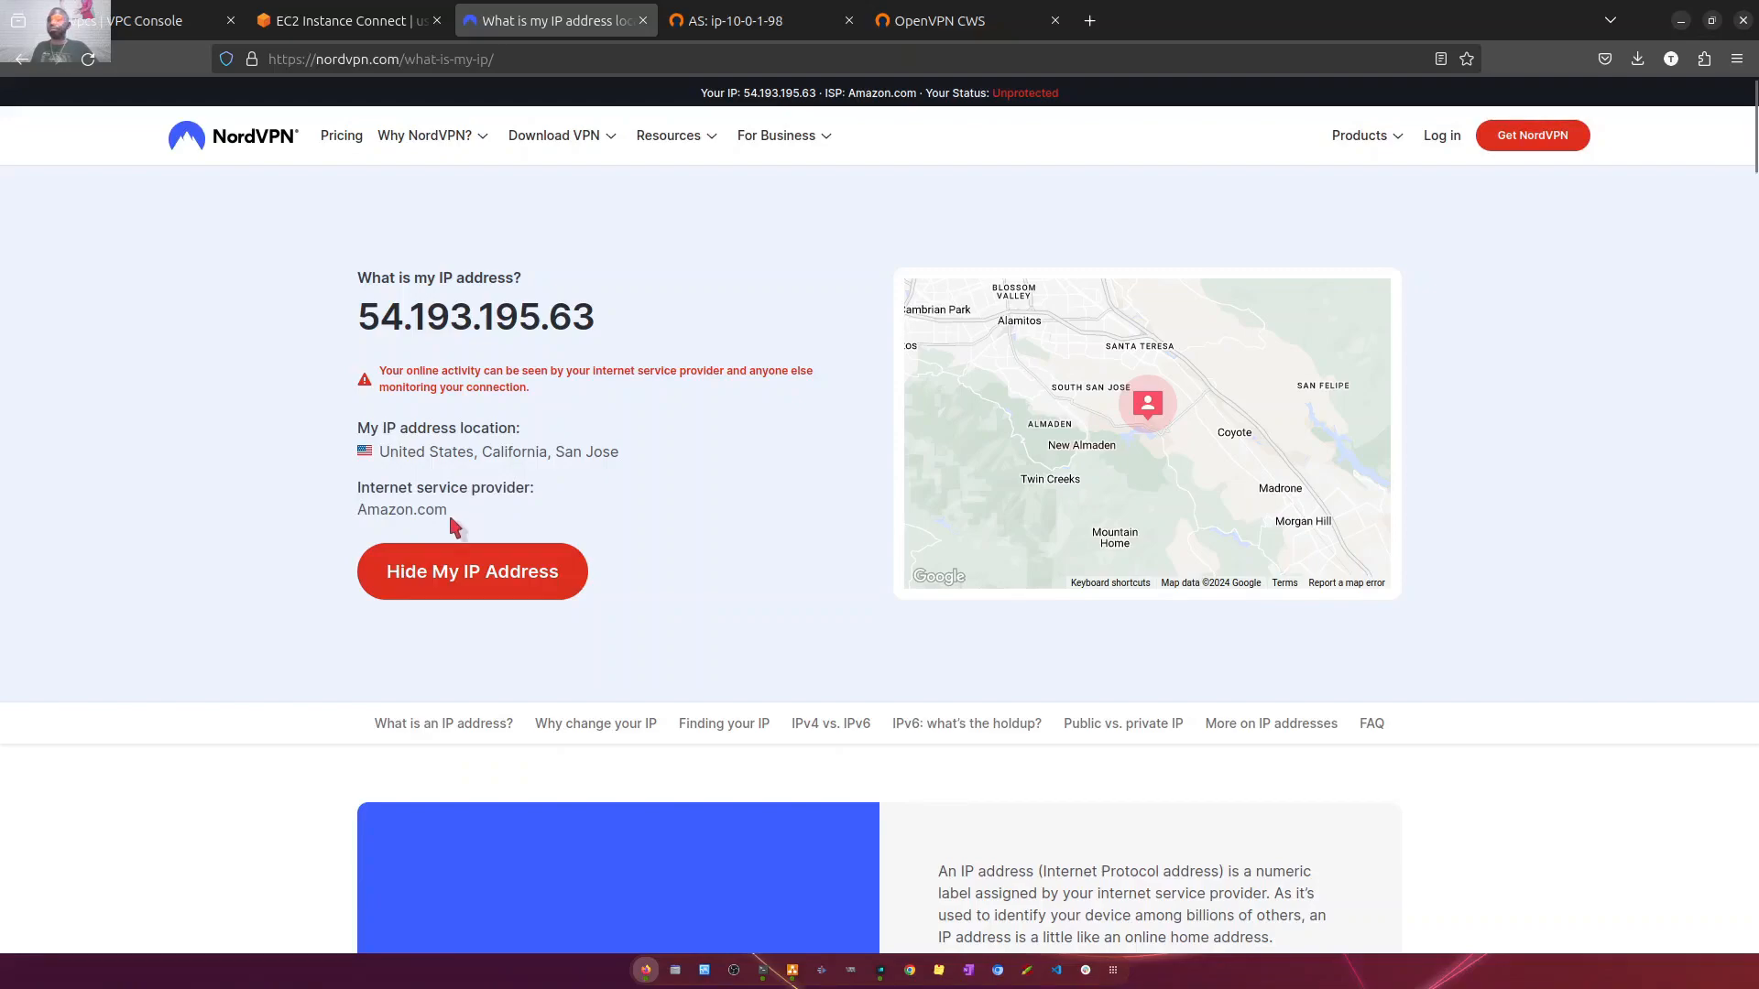
drag(453, 524, 349, 439)
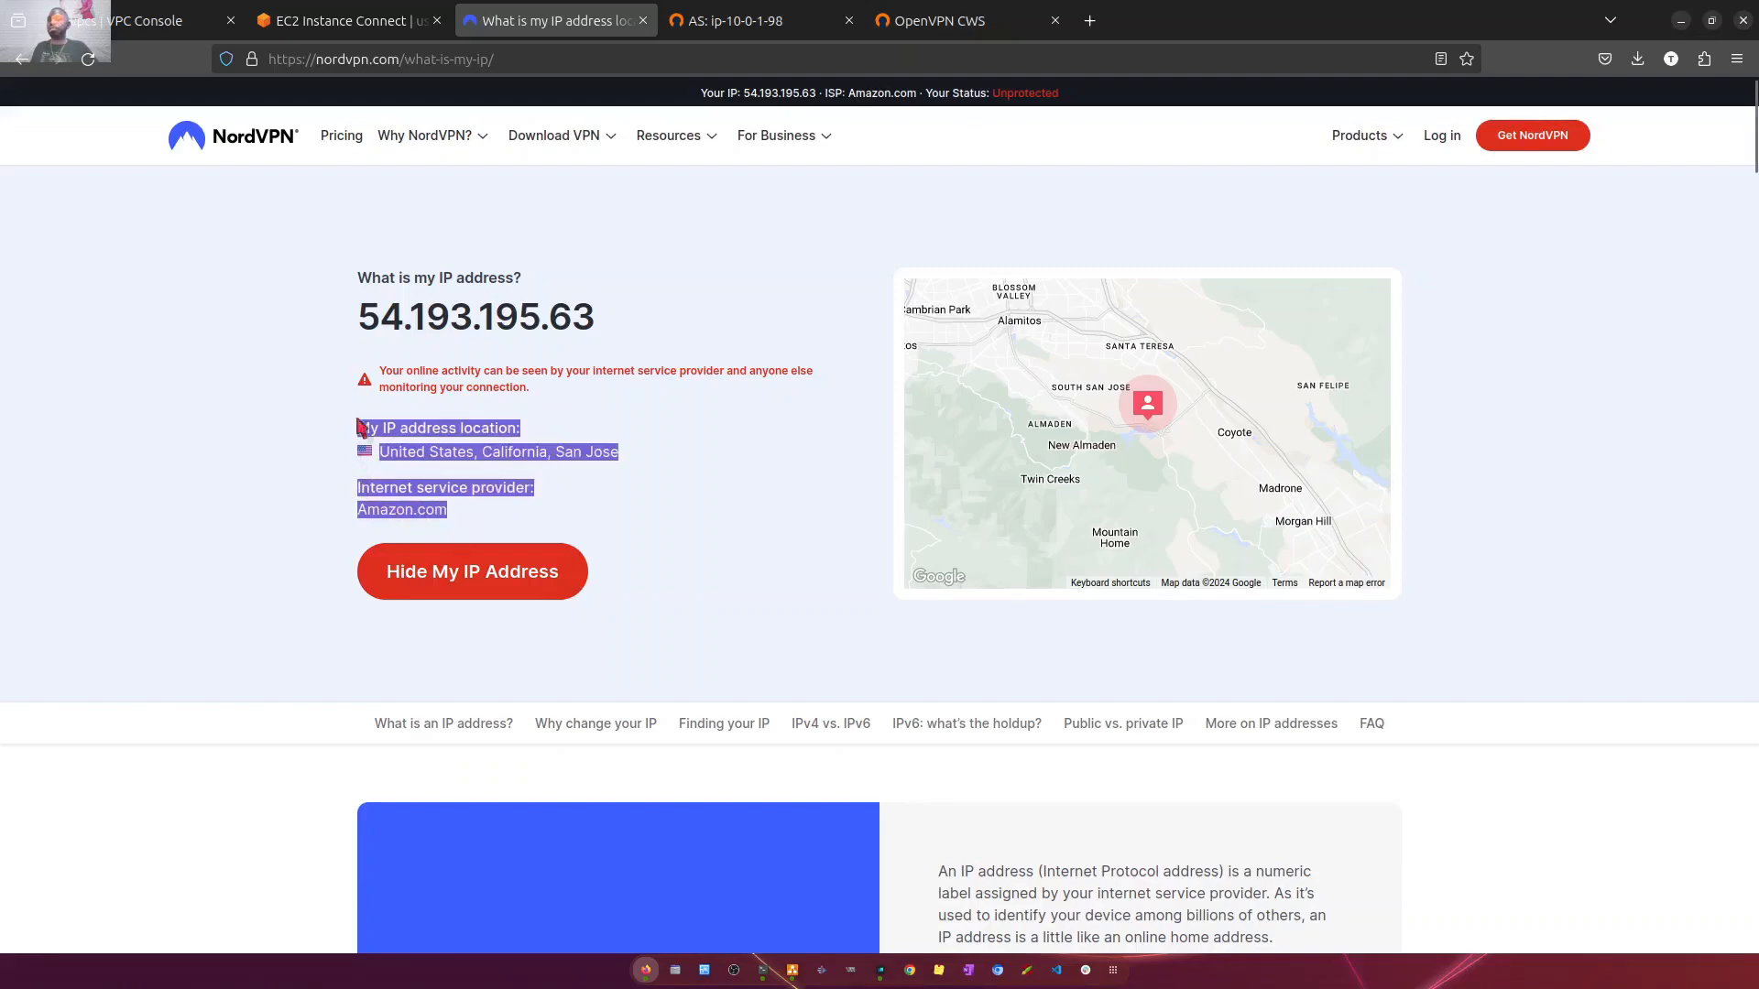
click(363, 316)
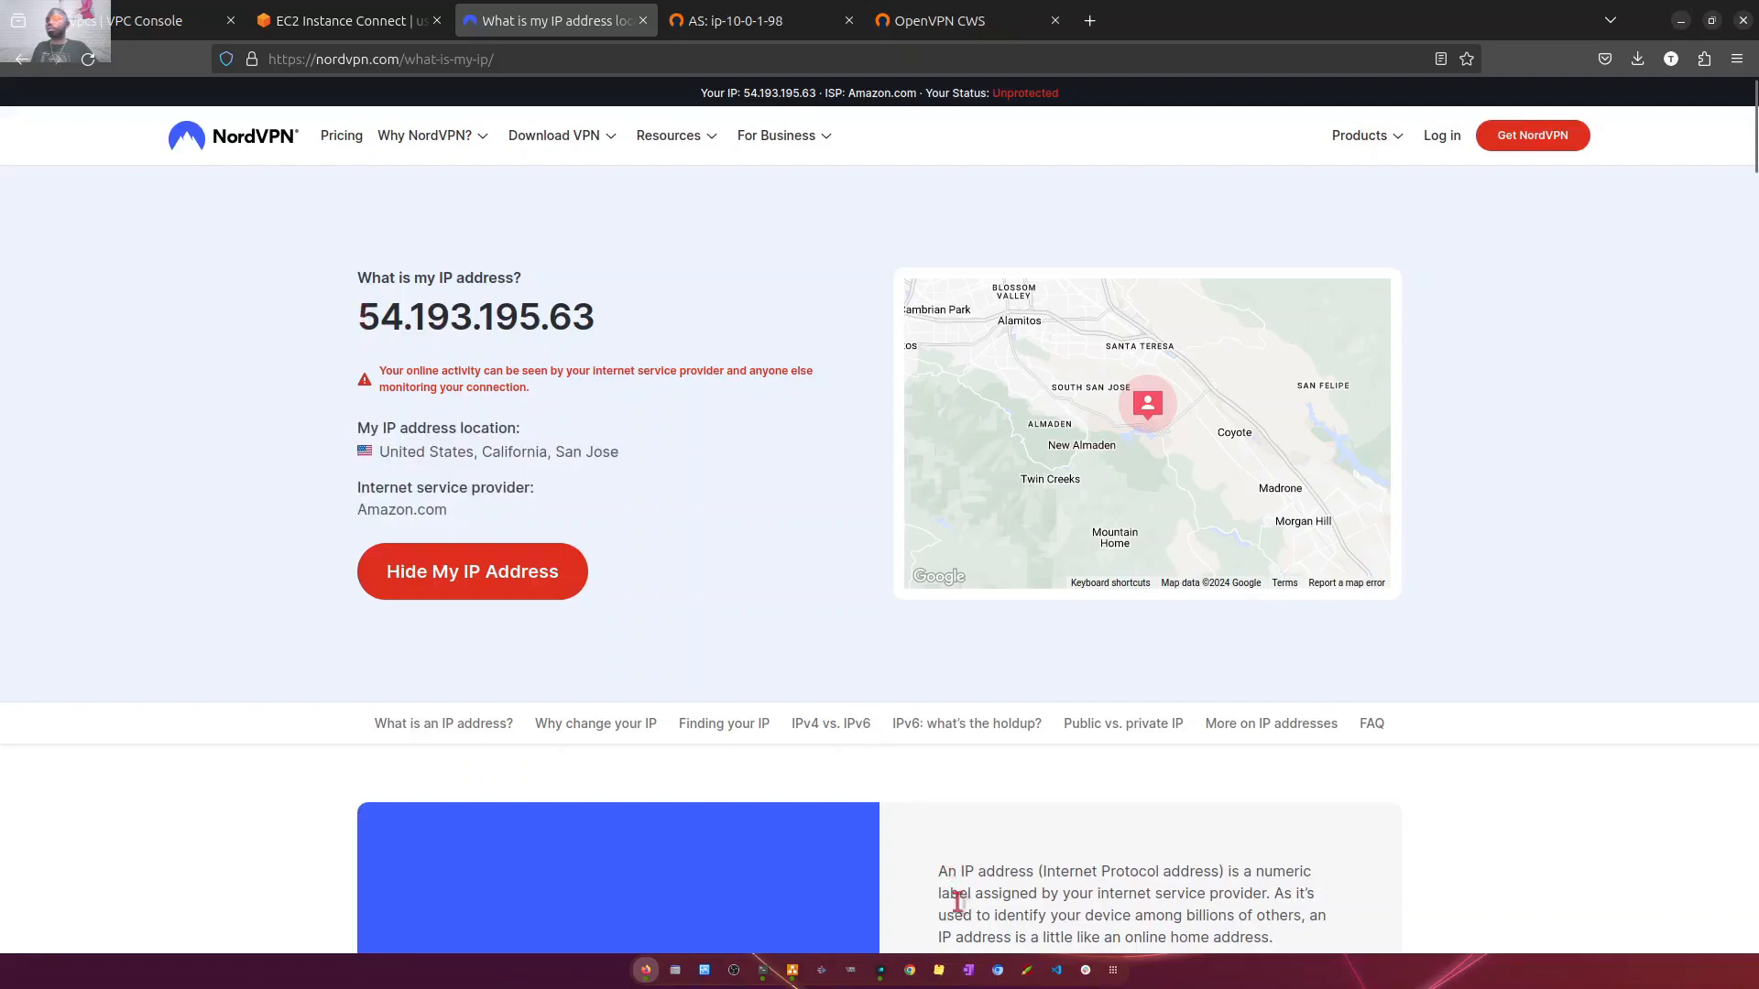
- Switch to draw.io and examine the VPN link between the EC2 OpenVPN server and the on-premise server in the migrate-part-01 diagram
click(795, 971)
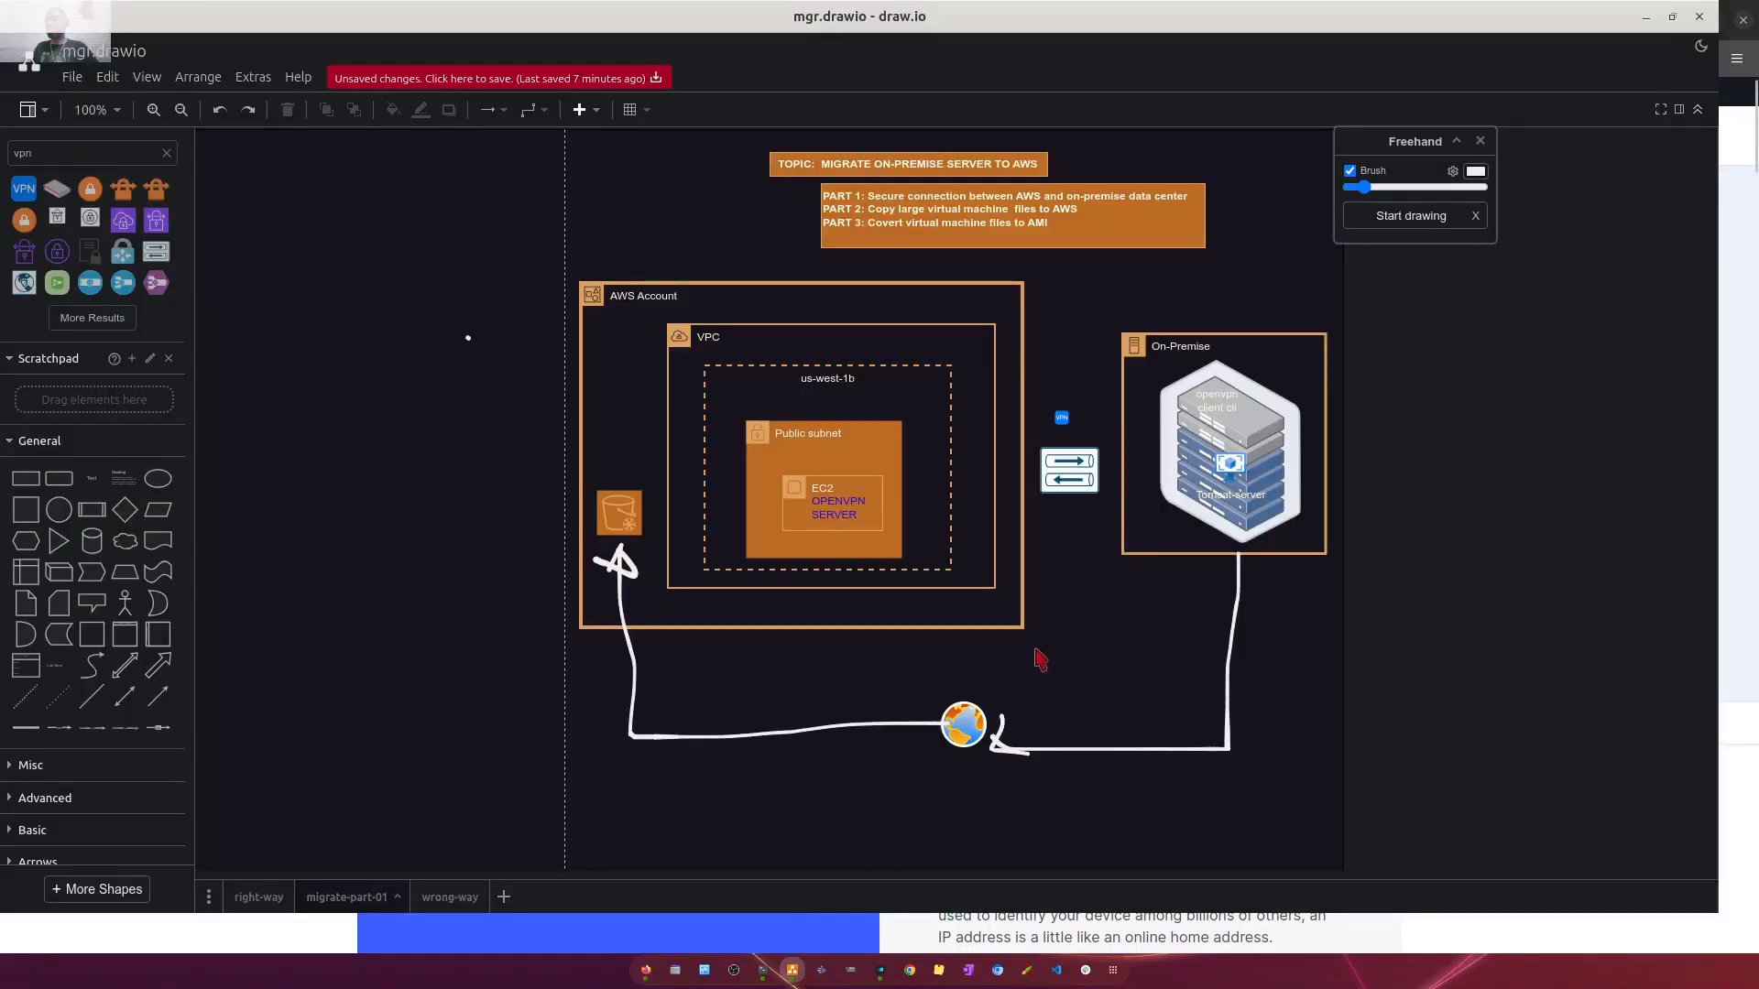
click(892, 522)
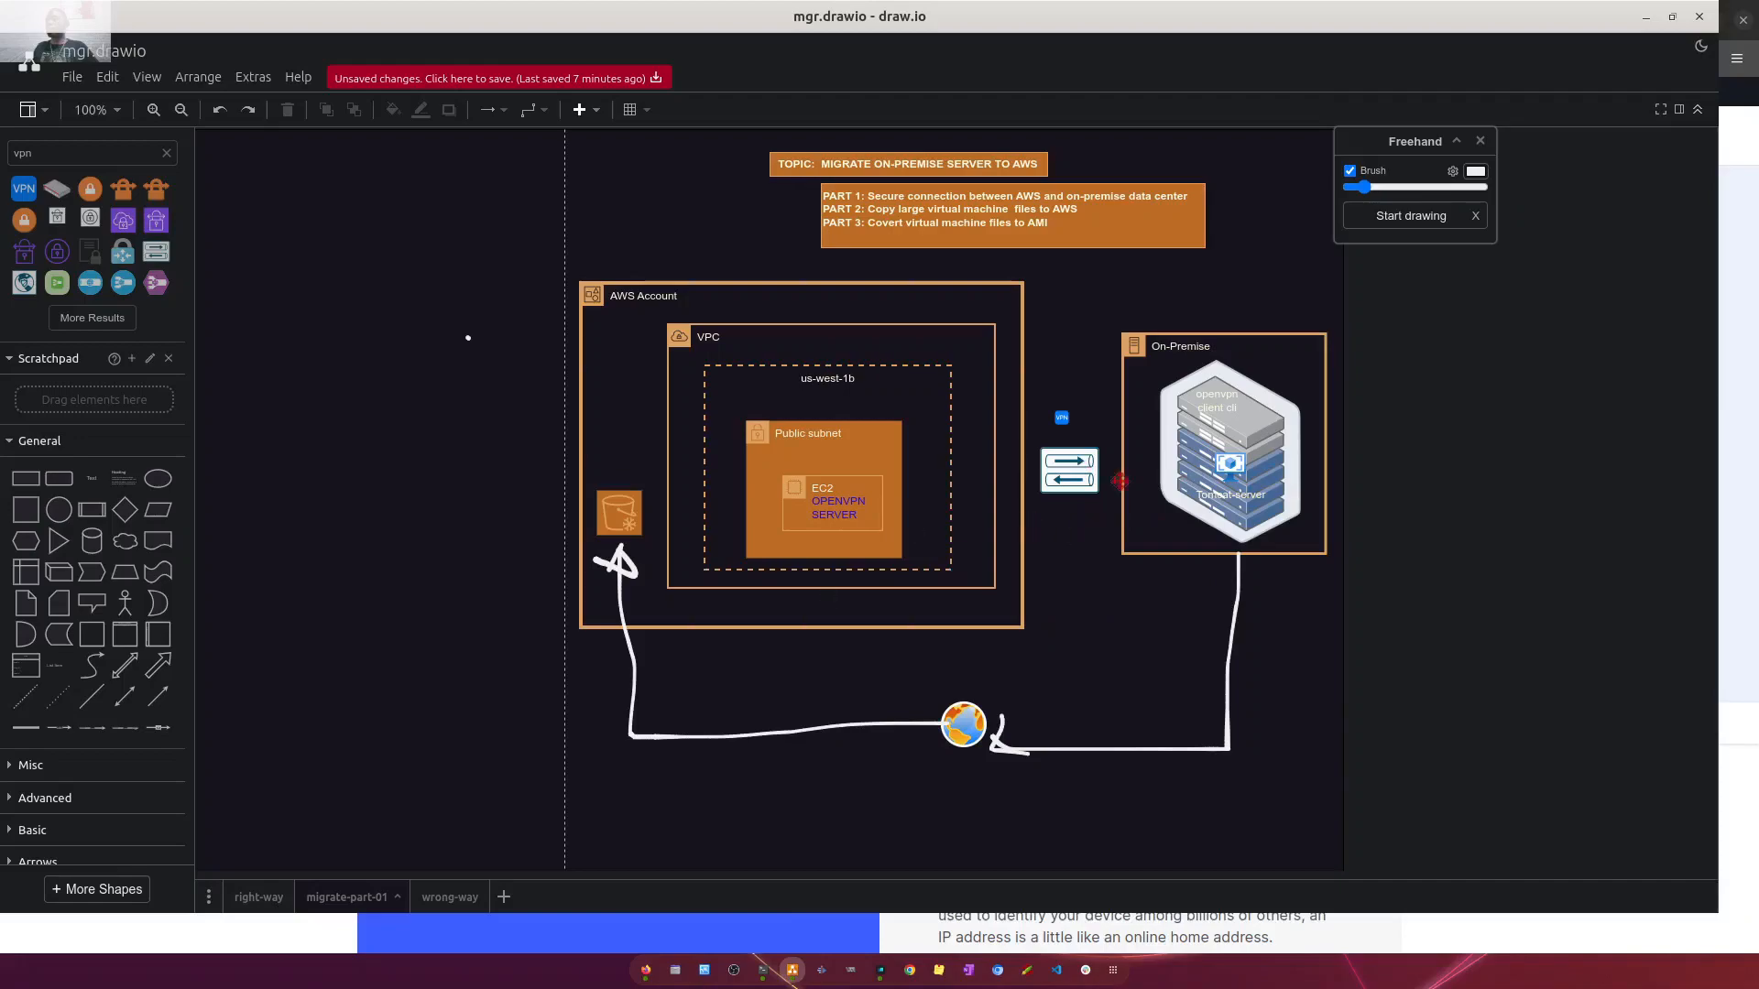